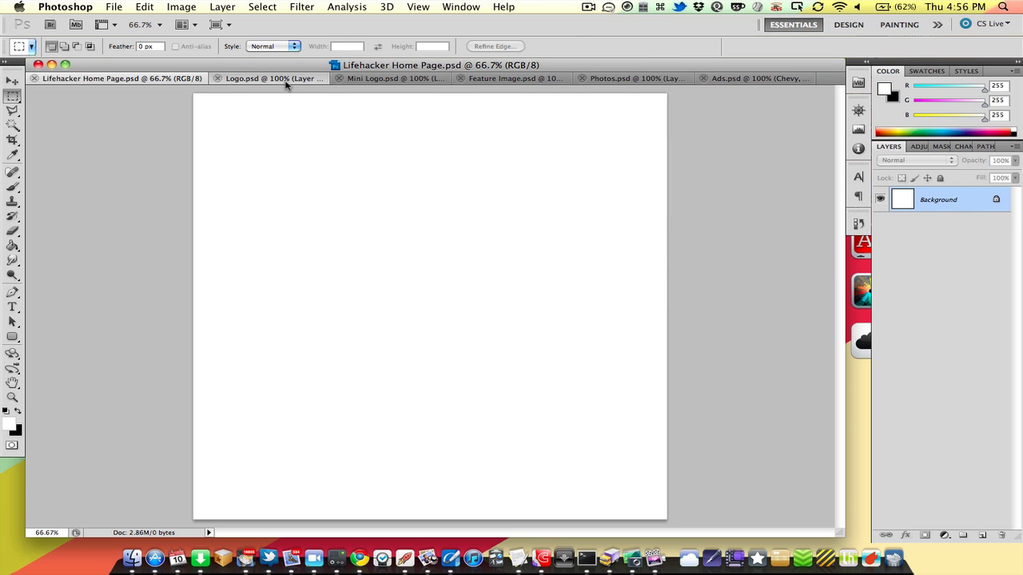
Look through the open Logo, Mini Logo, Feature Image, Photos and Ads source files, and return to Lifehacker Home Page.psd.
{"action": "left_click", "coordinate": [286, 78]}
{"action": "left_click", "coordinate": [373, 79]}
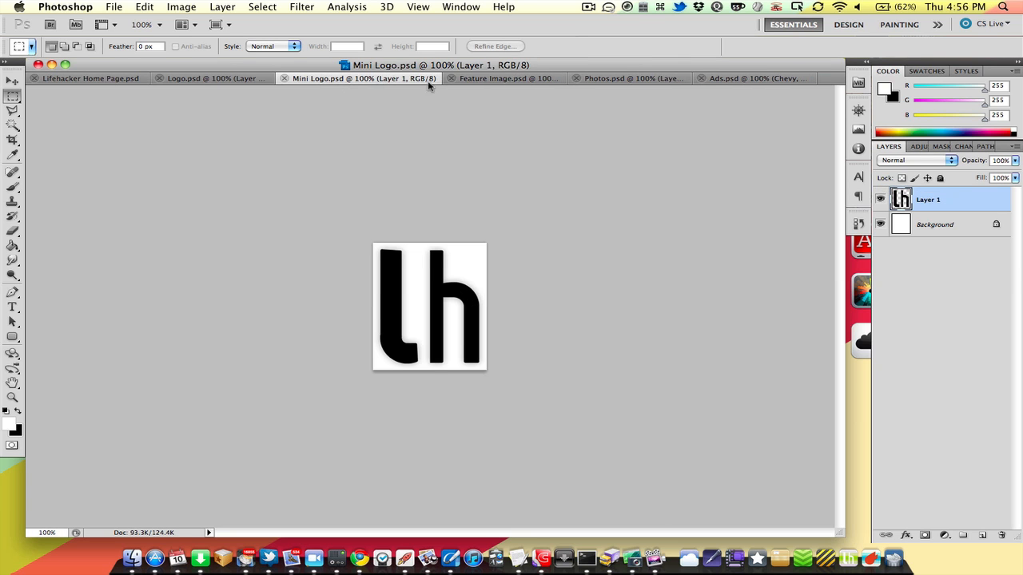
{"action": "left_click", "coordinate": [482, 79]}
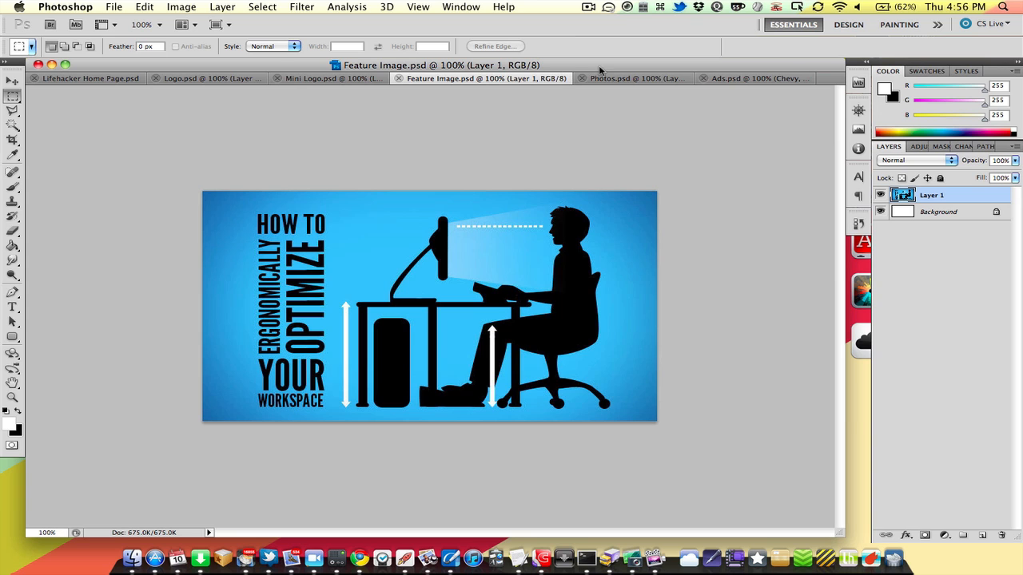
{"action": "left_click", "coordinate": [612, 79]}
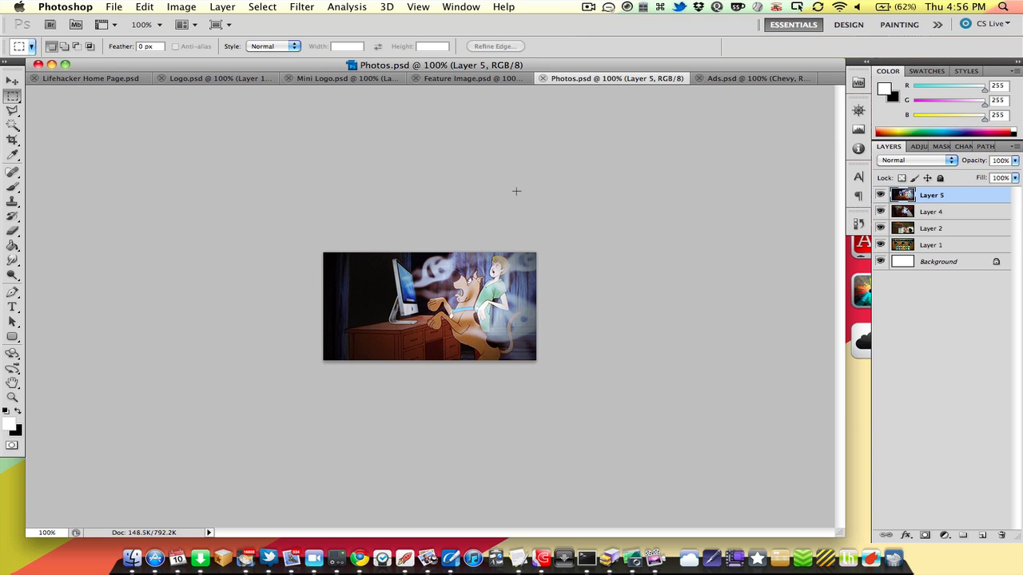
{"action": "left_click", "coordinate": [493, 83]}
{"action": "left_click", "coordinate": [731, 79]}
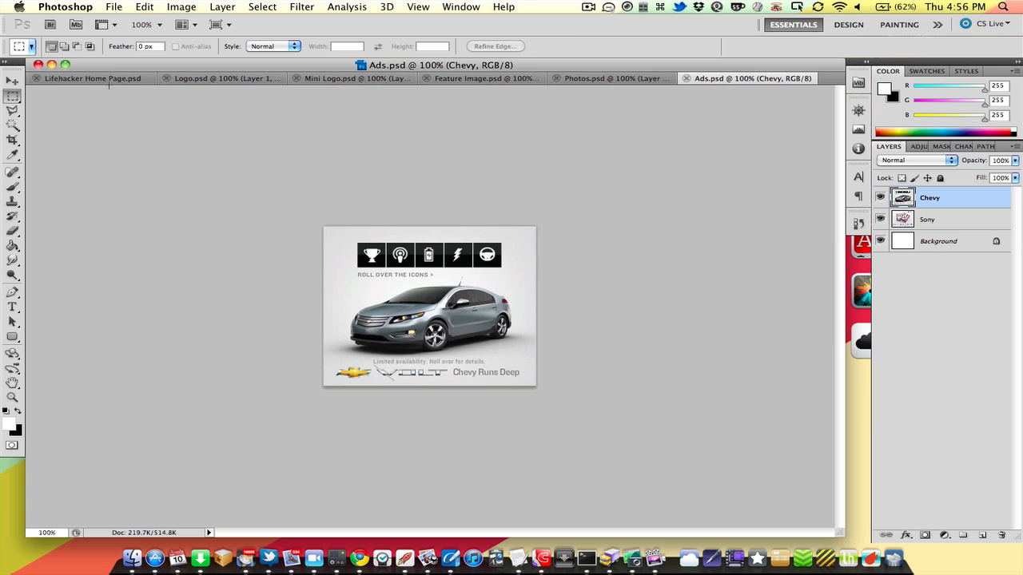
{"action": "left_click", "coordinate": [108, 81]}
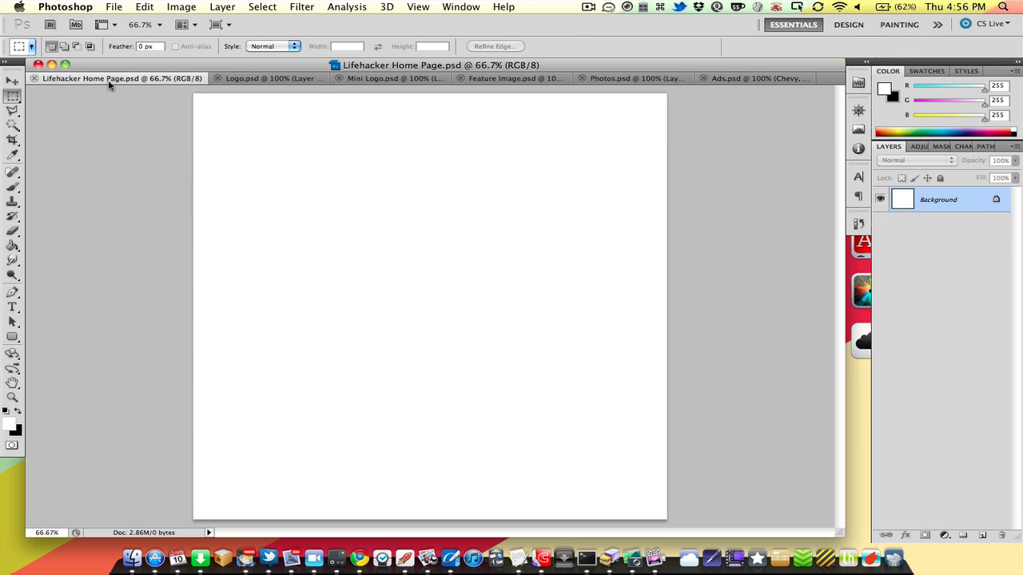
Copy the entire lifehacker logo from Logo.psd and paste it into Lifehacker Home Page.psd.
{"action": "left_click", "coordinate": [264, 79]}
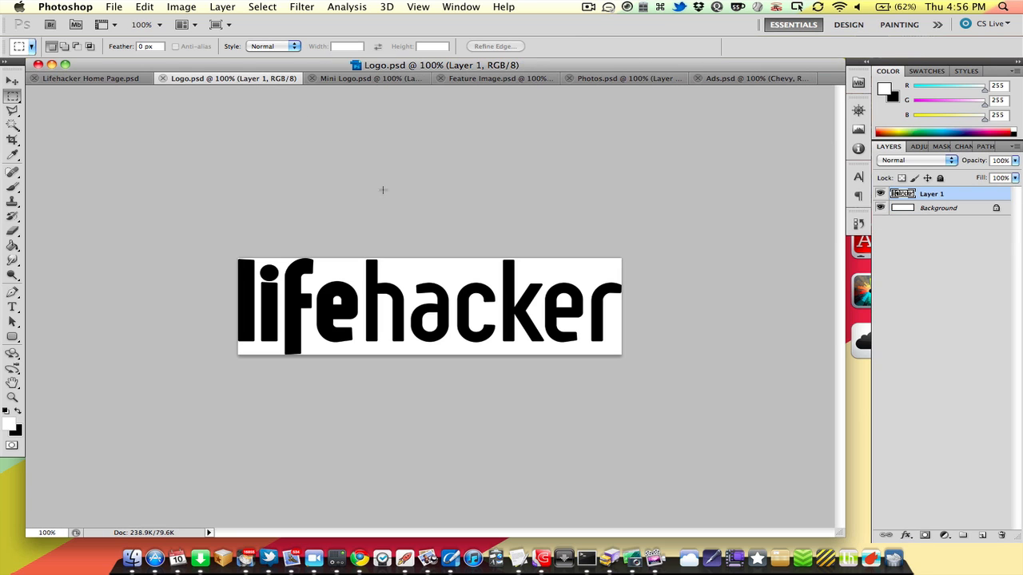
{"action": "key", "text": "super+a"}
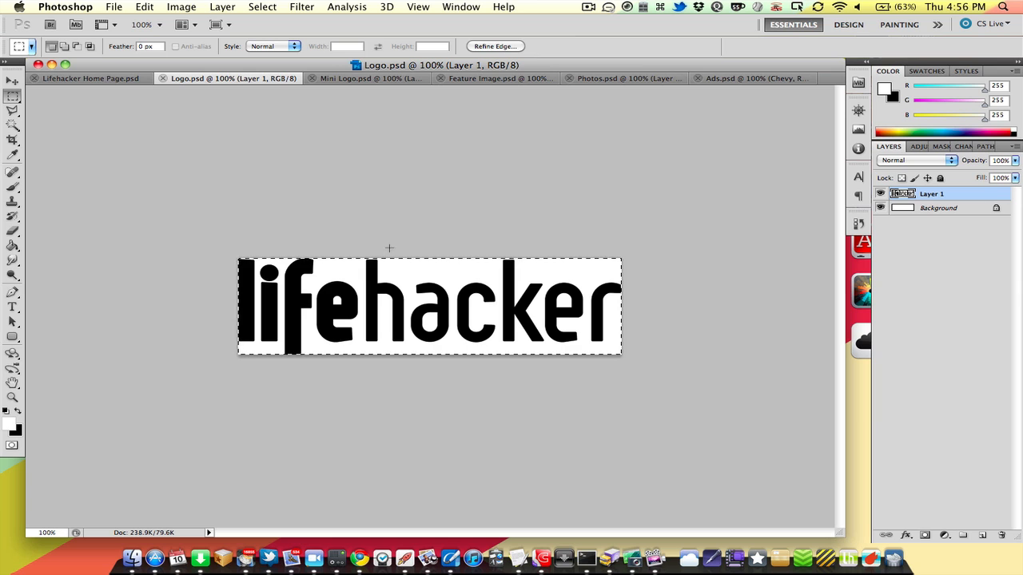
{"action": "key", "text": "super+c"}
{"action": "left_click", "coordinate": [98, 80]}
{"action": "key", "text": "super+v"}
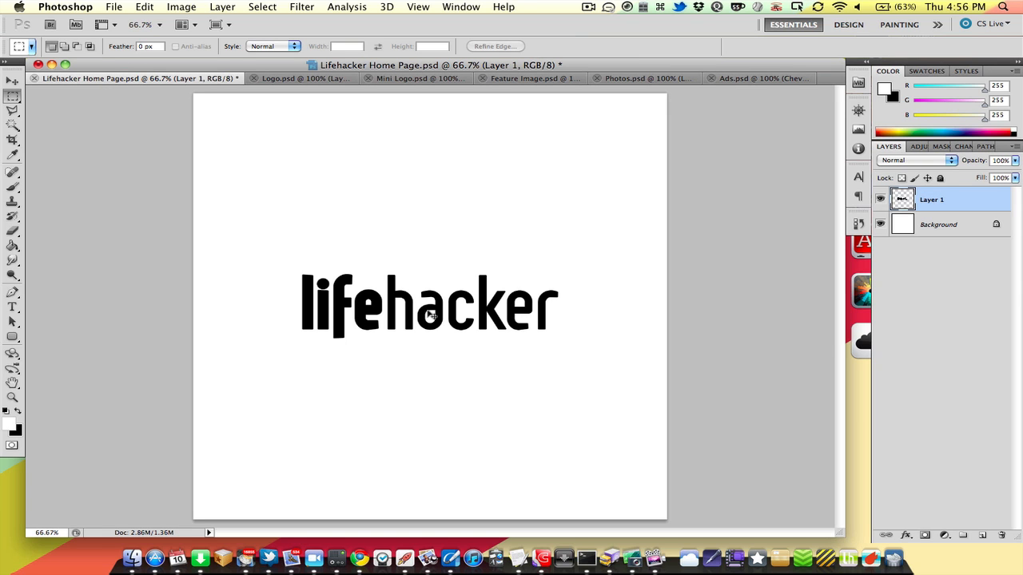
Move the pasted logo to the upper-left corner of the page and scale it down proportionally to about a third of the page width.
{"action": "left_click_drag", "start_coordinate": [431, 313], "coordinate": [433, 149]}
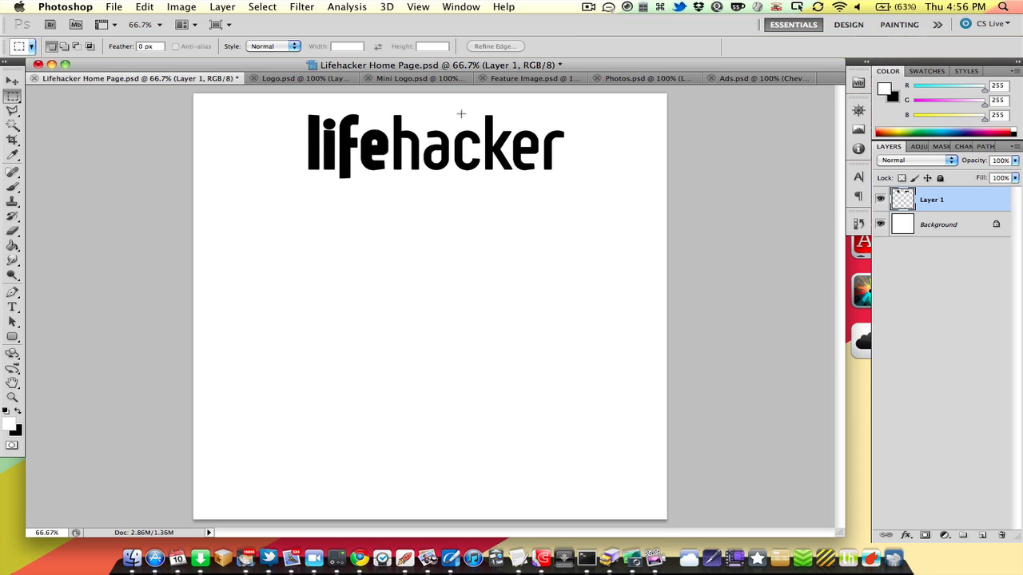
{"action": "left_click_drag", "start_coordinate": [463, 160], "coordinate": [360, 149]}
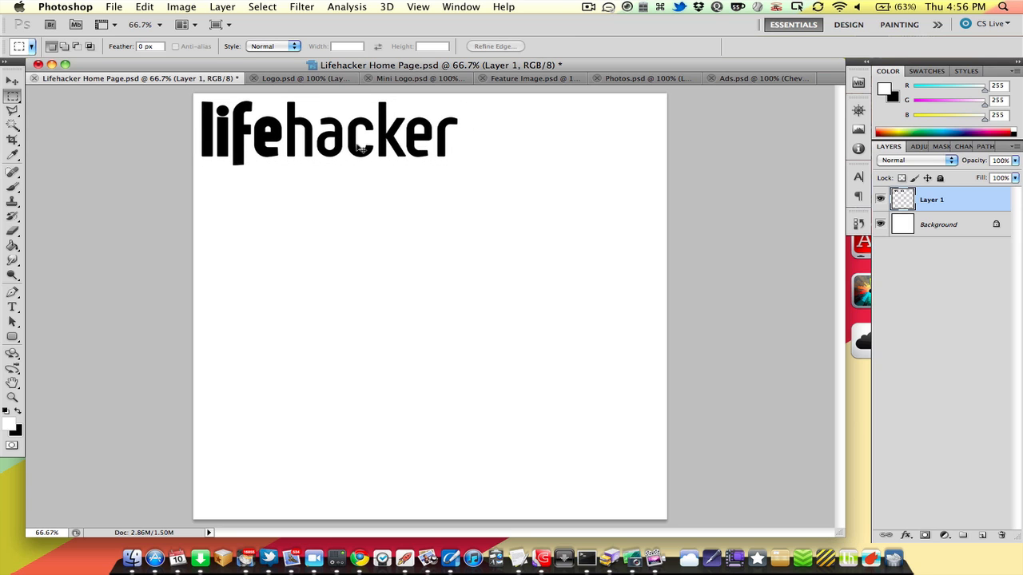
{"action": "key", "text": "super+t"}
{"action": "left_click_drag", "start_coordinate": [462, 168], "coordinate": [366, 124]}
{"action": "key", "text": "Return"}
Fine-tune the logo's position, moving it slightly closer to the page's upper edge and nudging it back toward the left margin.
{"action": "key", "text": "z"}
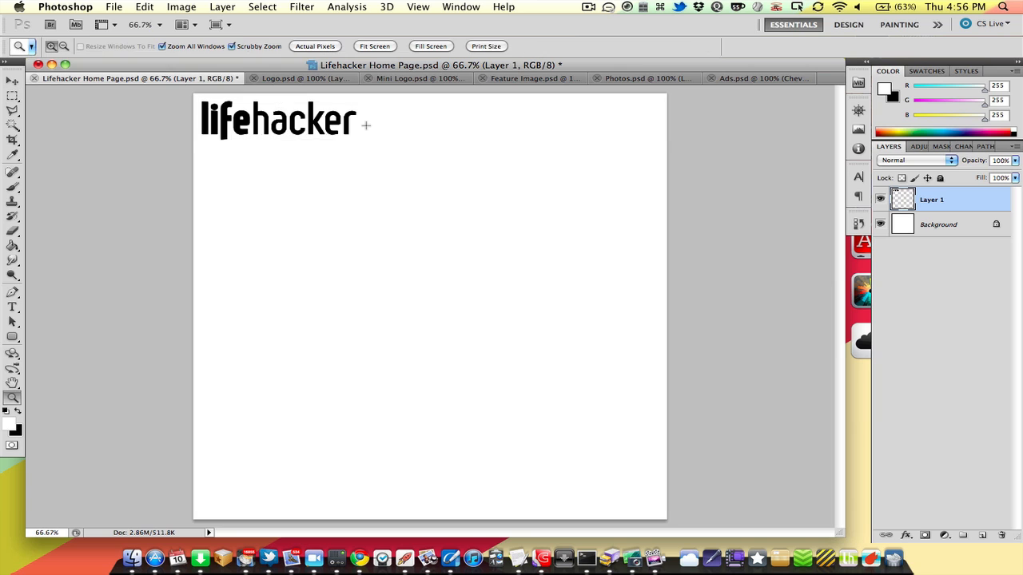
{"action": "left_click", "coordinate": [366, 128]}
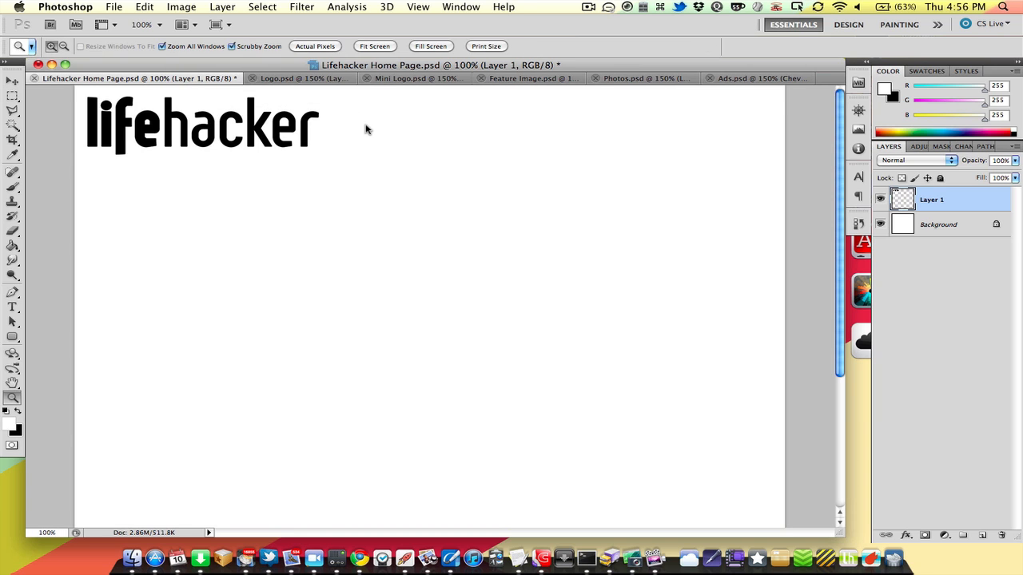
{"action": "key", "text": "m"}
{"action": "left_click_drag", "start_coordinate": [280, 137], "coordinate": [286, 131]}
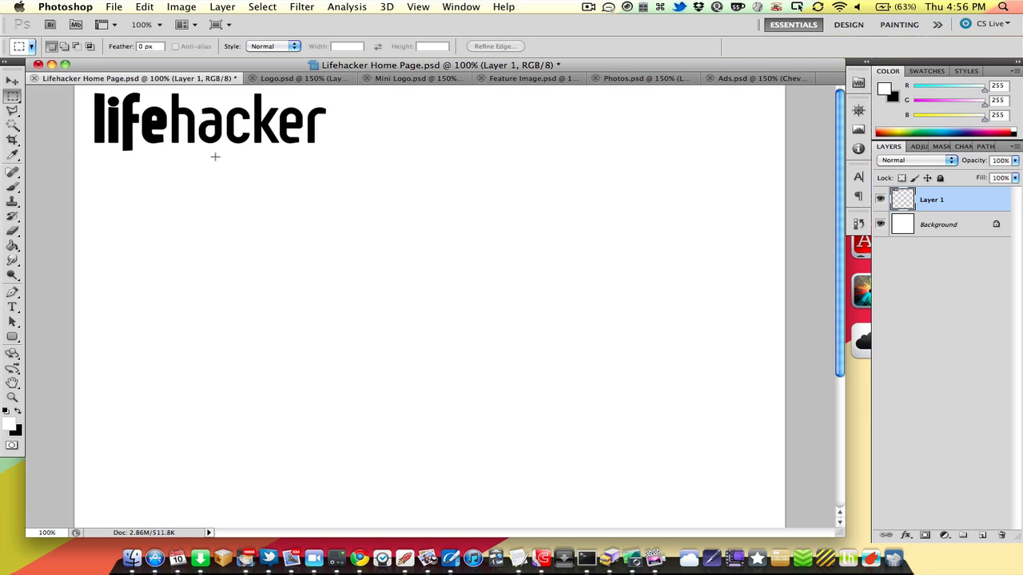
{"action": "key", "text": "super+Left"}
{"action": "key", "text": "super+Left"}
{"action": "key", "text": "super+Left"}
{"action": "key", "text": "super+Left"}
{"action": "key", "text": "super+Left"}
{"action": "key", "text": "super+Left"}
{"action": "key", "text": "super+Left"}
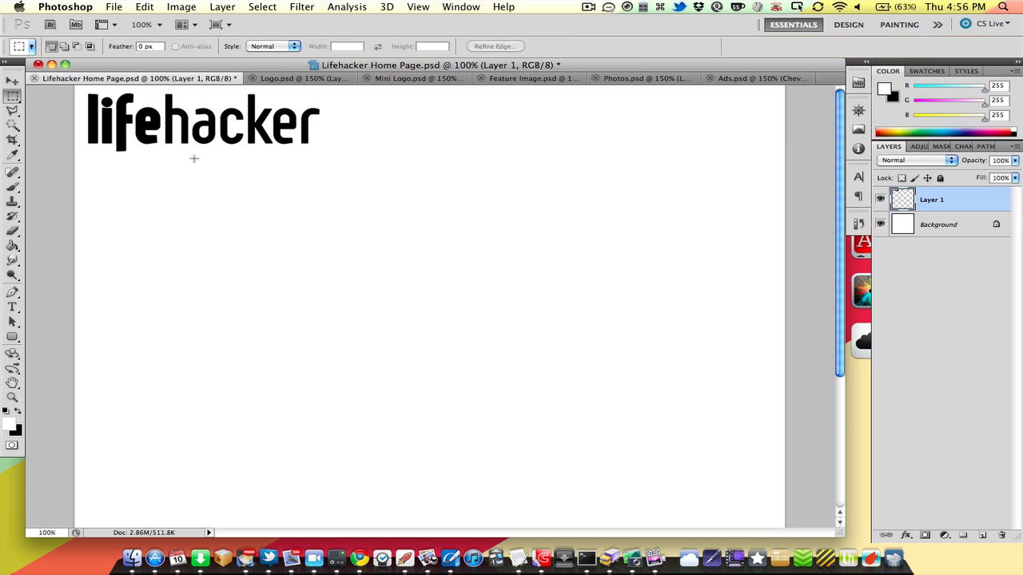
Create a new layer directly above the Background and name it Toolbar.
{"action": "left_click", "coordinate": [902, 228]}
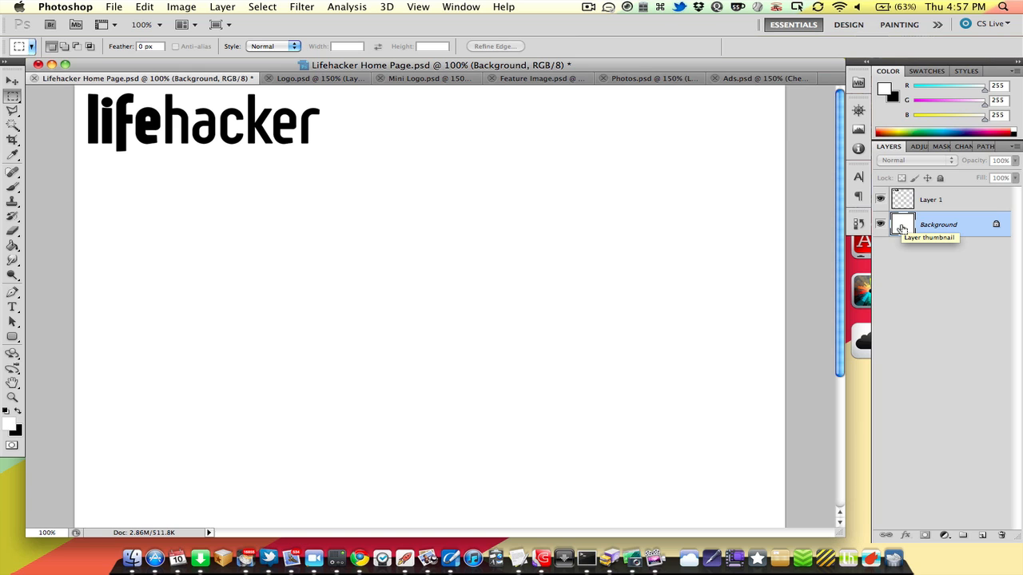
{"action": "key", "text": "super+shift+n"}
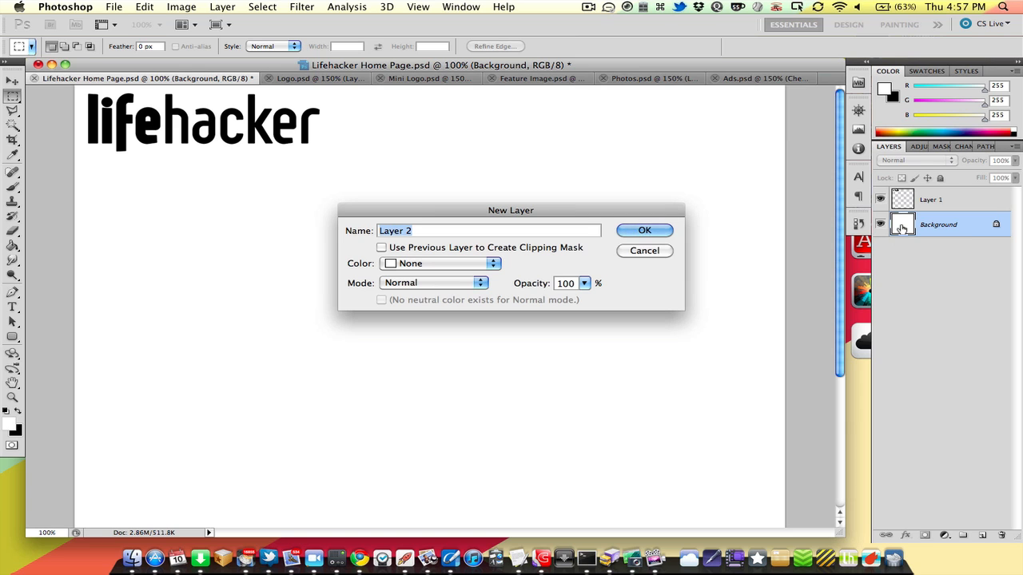
{"action": "key", "text": "Return"}
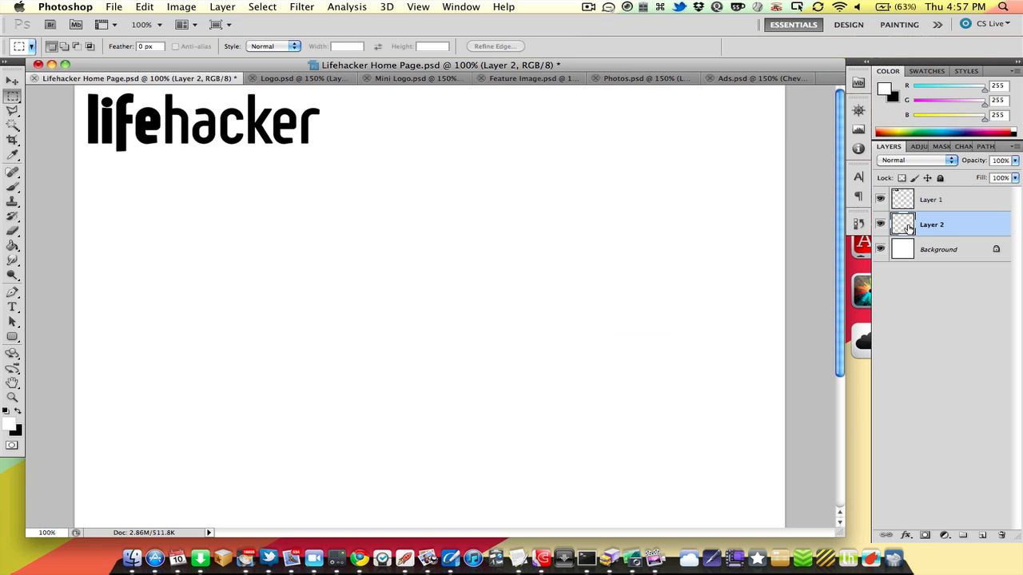
{"action": "double_click", "coordinate": [935, 224]}
{"action": "type", "text": "Toolbar"}
{"action": "key", "text": "Return"}
Rename the logo's layer as Lifehacker Logo.
{"action": "double_click", "coordinate": [932, 200]}
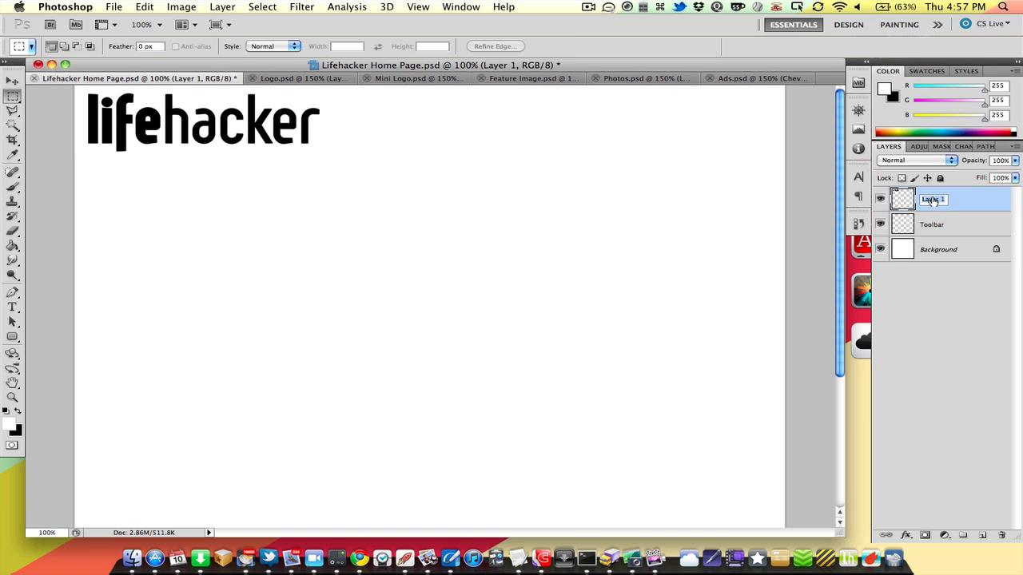
{"action": "type", "text": "Lifehacker Logo"}
{"action": "key", "text": "Return"}
With the Toolbar layer and Rectangle tool selected, set the foreground colour to dark gray 353535.
{"action": "left_click", "coordinate": [907, 221]}
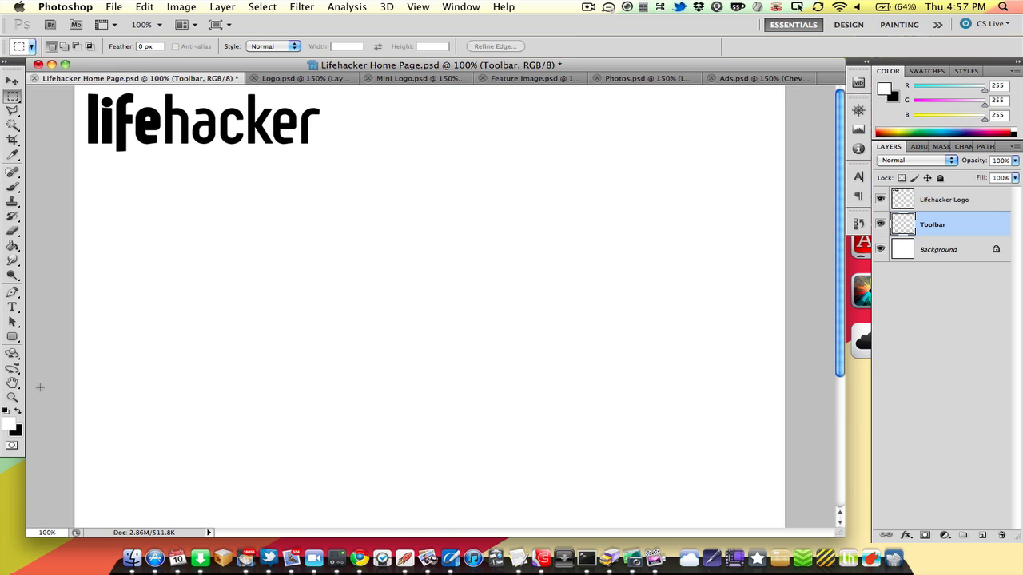
{"action": "left_click", "coordinate": [12, 336]}
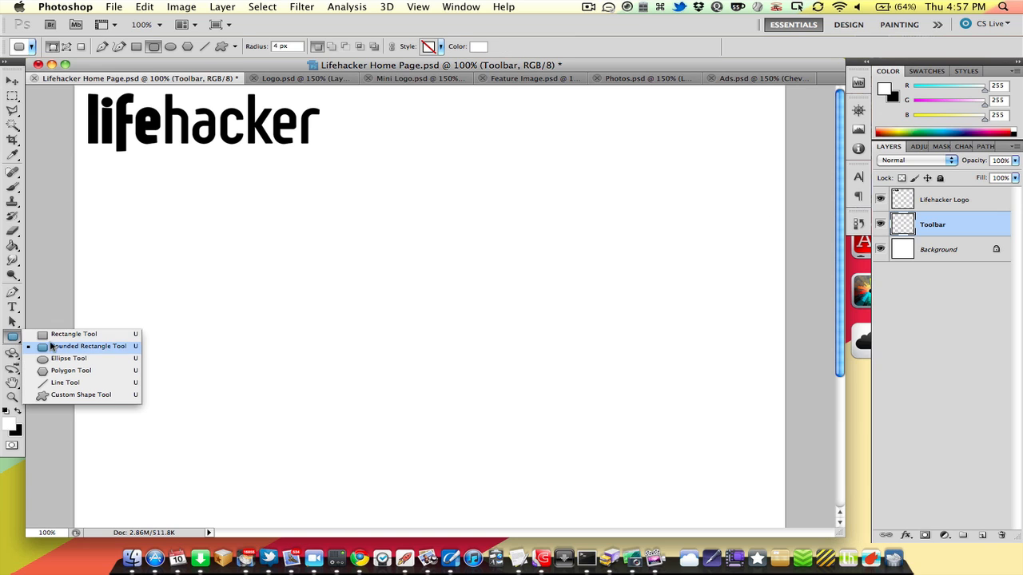
{"action": "left_click", "coordinate": [51, 335]}
{"action": "left_click", "coordinate": [18, 409]}
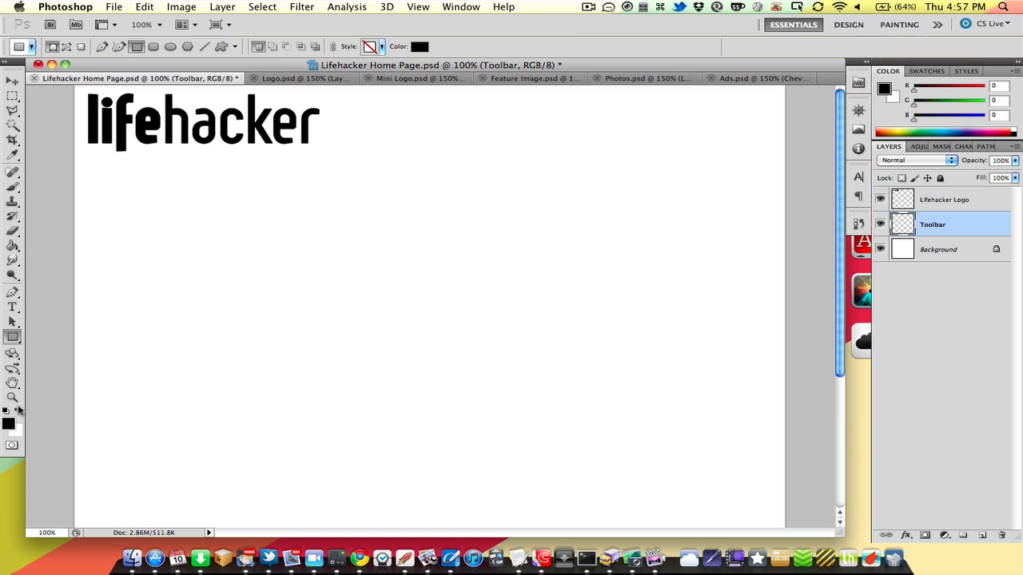
{"action": "left_click", "coordinate": [8, 424]}
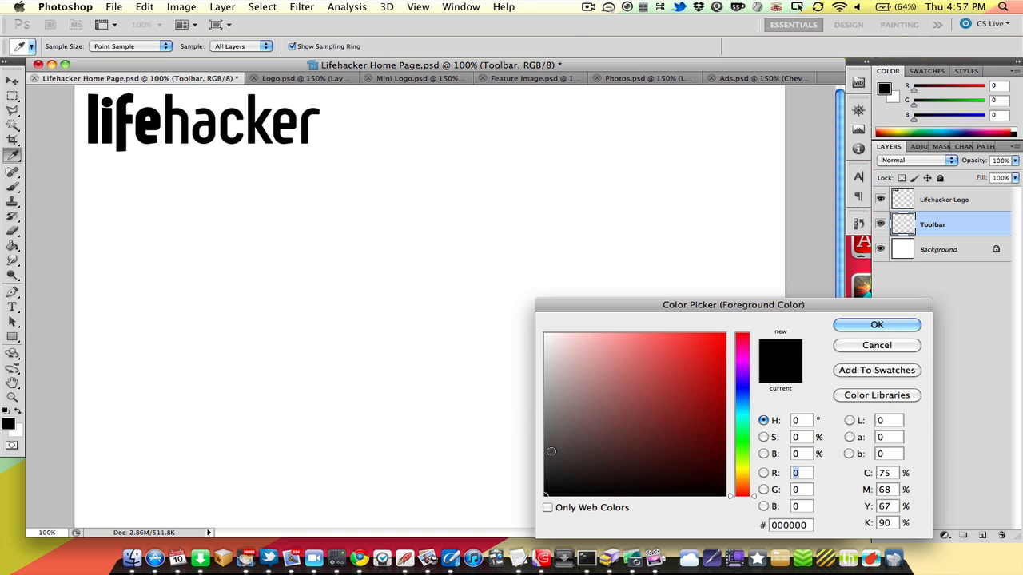
{"action": "mouse_move", "coordinate": [550, 464]}
{"action": "left_mouse_down"}
{"action": "mouse_move", "coordinate": [541, 445]}
{"action": "mouse_move", "coordinate": [545, 462]}
{"action": "left_mouse_up"}
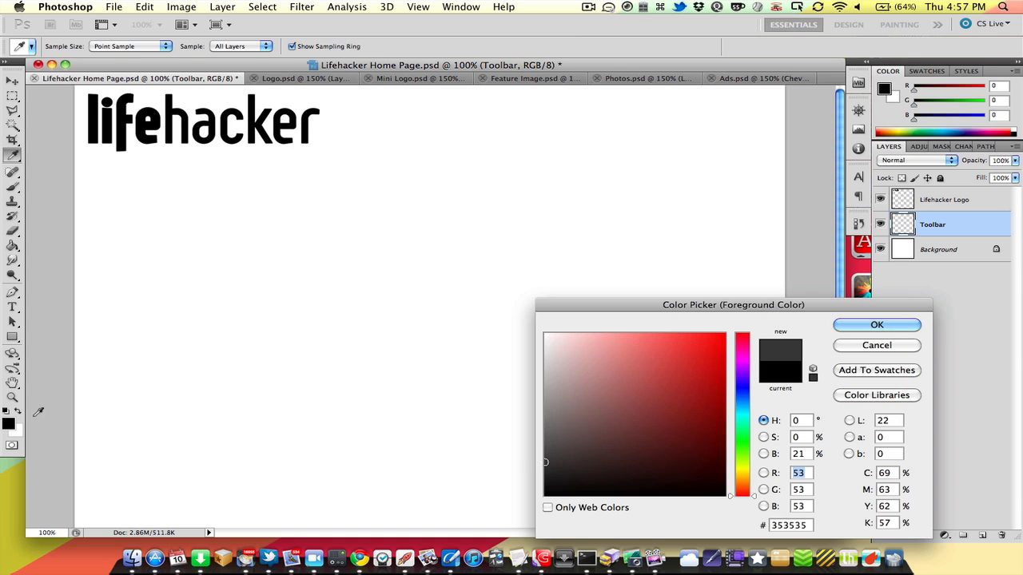
{"action": "key", "text": "Return"}
Draw a wide dark gray rectangle on the Toolbar layer, running behind the logo across nearly the full page width.
{"action": "key", "text": "u"}
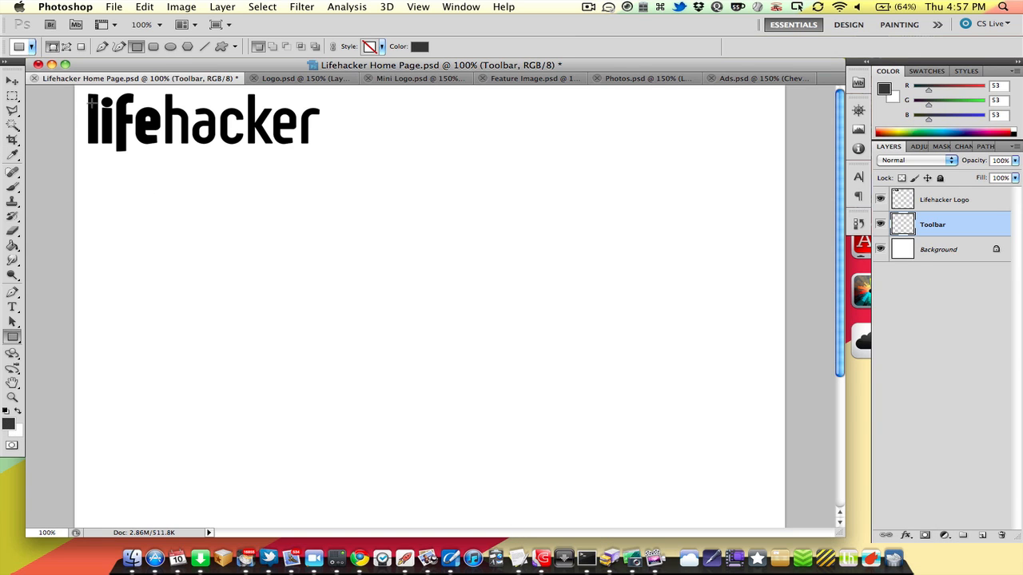
{"action": "left_click_drag", "start_coordinate": [92, 100], "coordinate": [765, 157]}
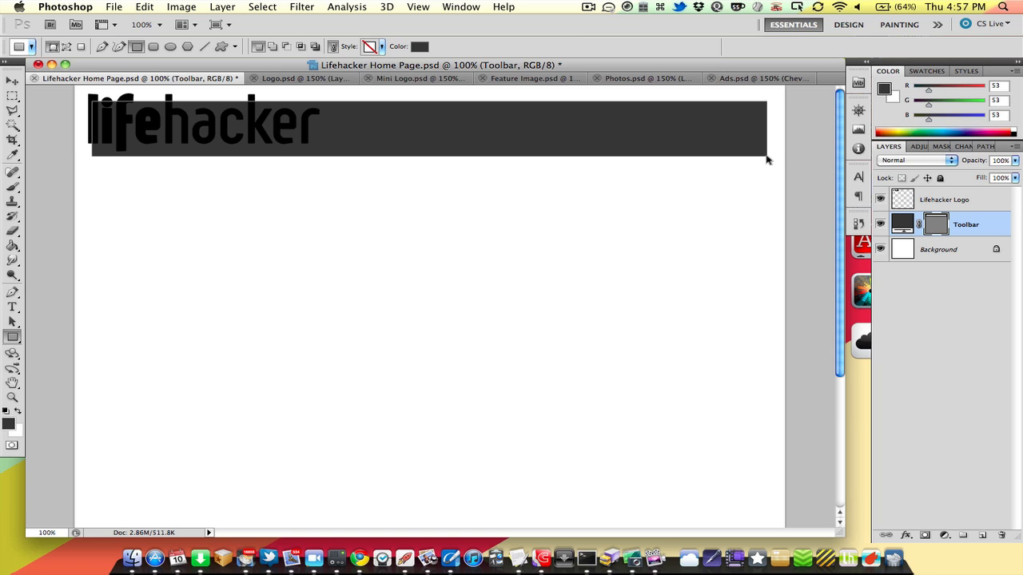
{"action": "key", "text": "m"}
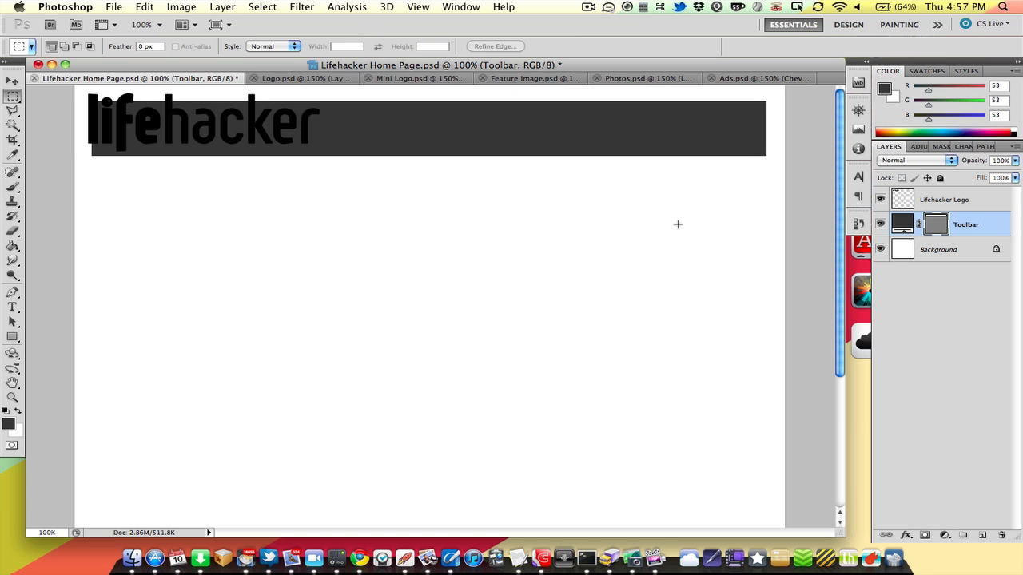
Open the Lifehacker Logo layer's style settings and enable a Stroke effect, keeping the logo in view.
{"action": "left_click", "coordinate": [907, 205]}
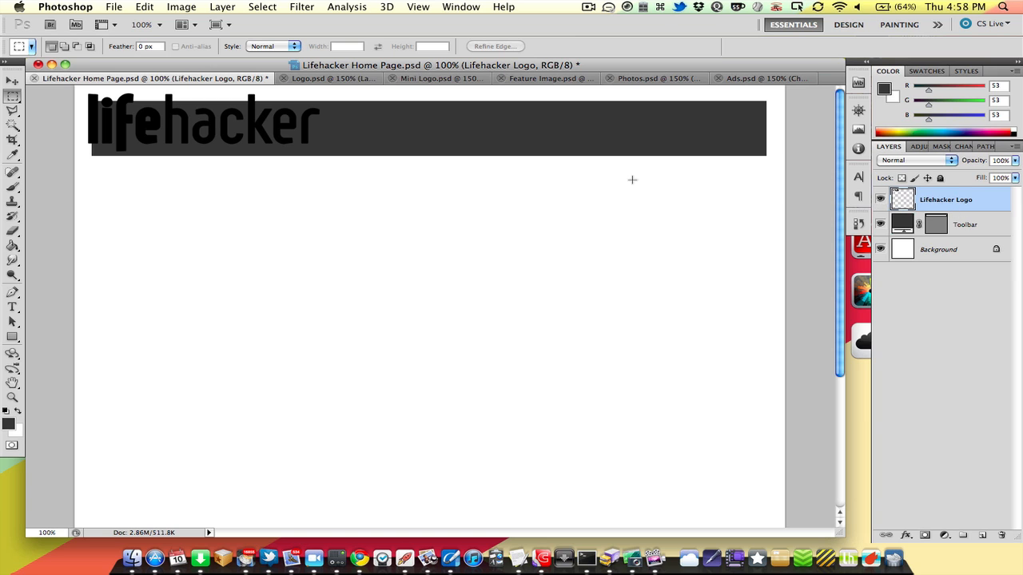
{"action": "double_click", "coordinate": [989, 202]}
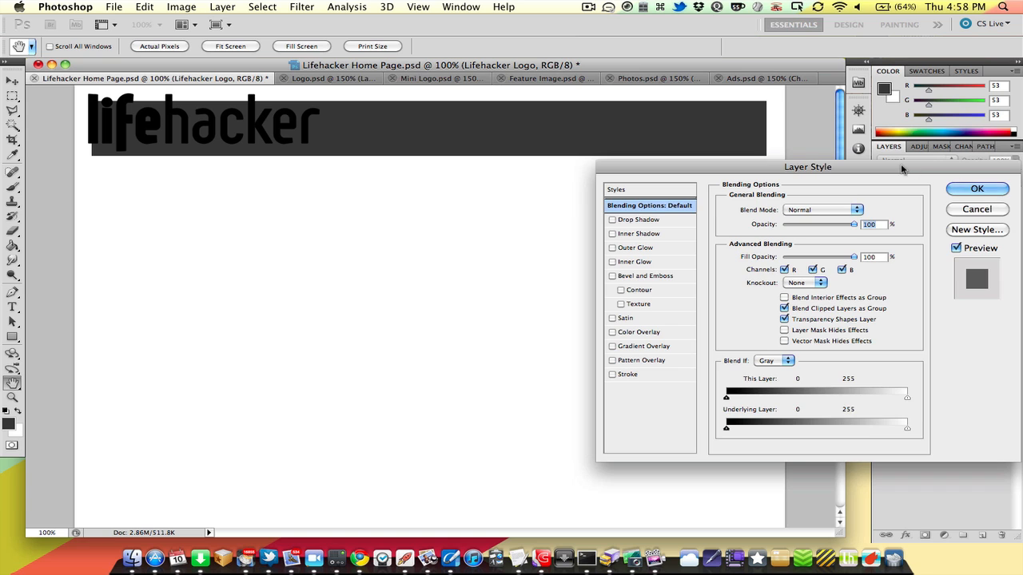
{"action": "left_click_drag", "start_coordinate": [891, 179], "coordinate": [598, 184]}
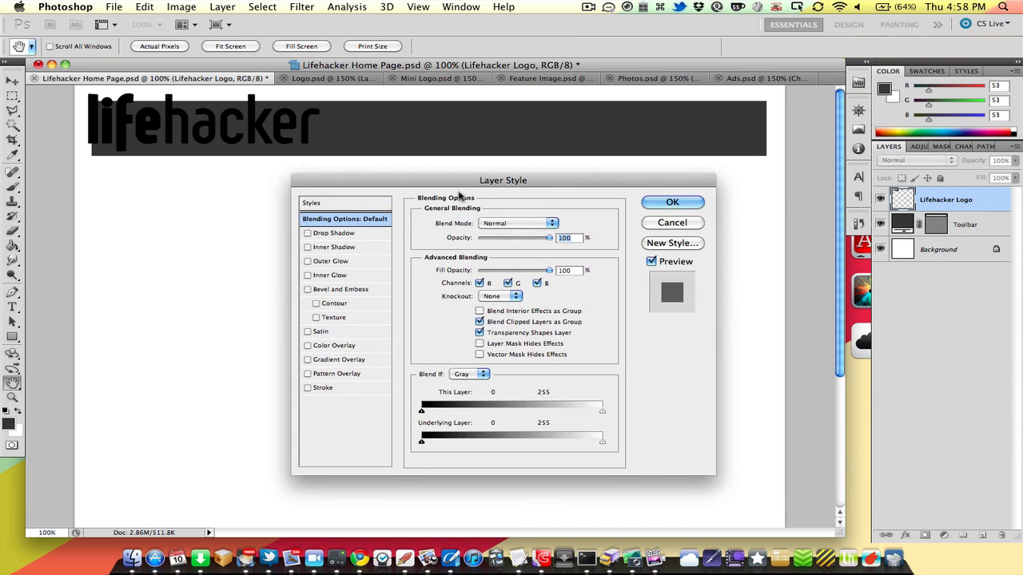
{"action": "left_click_drag", "start_coordinate": [473, 184], "coordinate": [449, 183]}
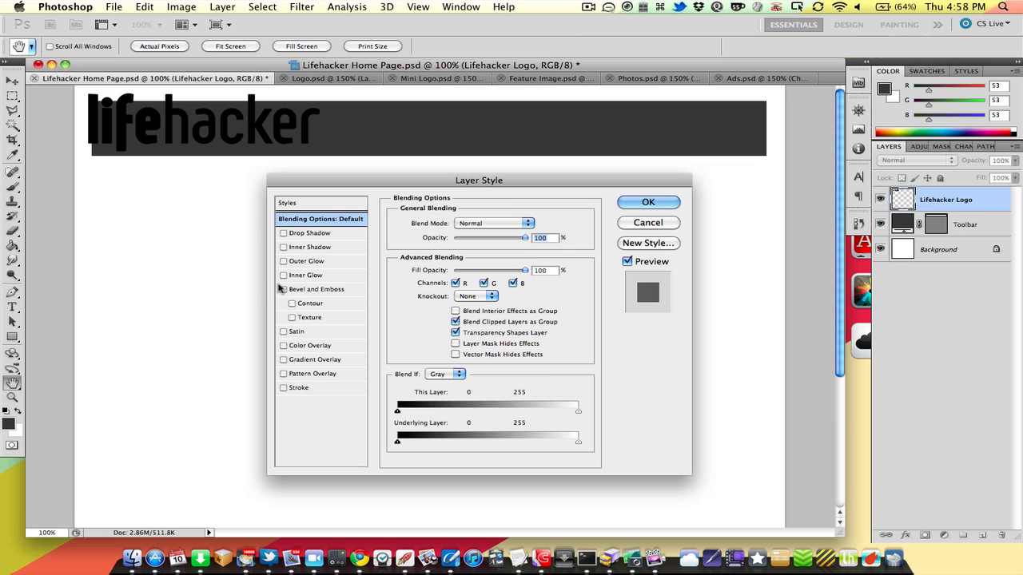
{"action": "left_click", "coordinate": [283, 387]}
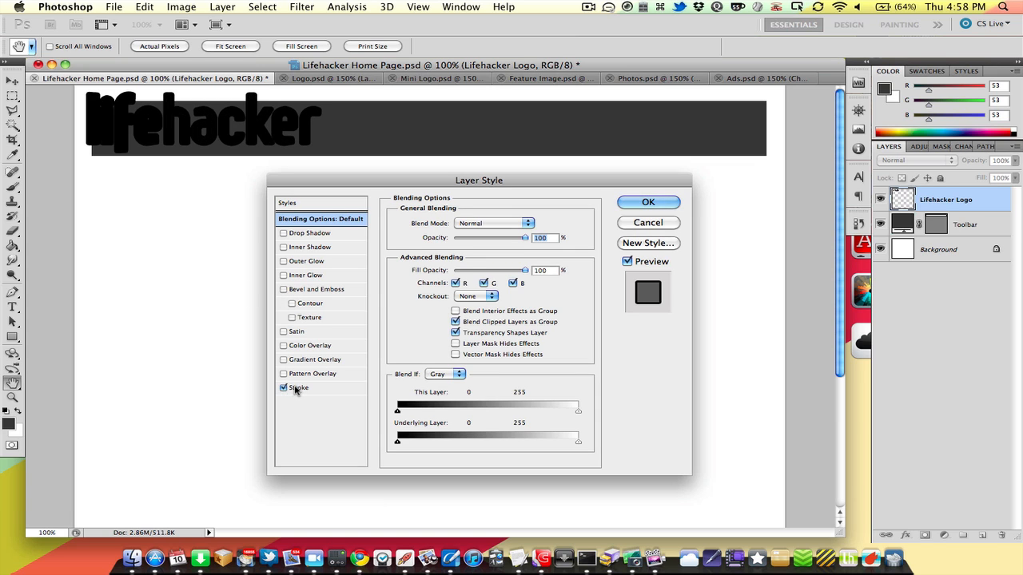
{"action": "left_click", "coordinate": [300, 387]}
Give the logo's outside stroke a white ffffff colour and a size of 6 px, and apply the layer style.
{"action": "left_click", "coordinate": [424, 309]}
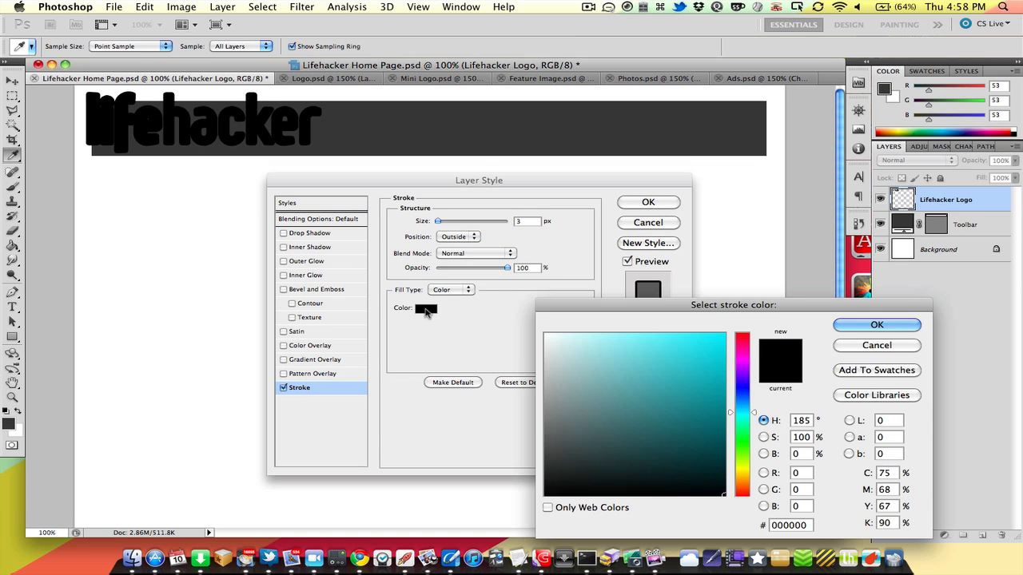
{"action": "left_click_drag", "start_coordinate": [583, 345], "coordinate": [546, 335]}
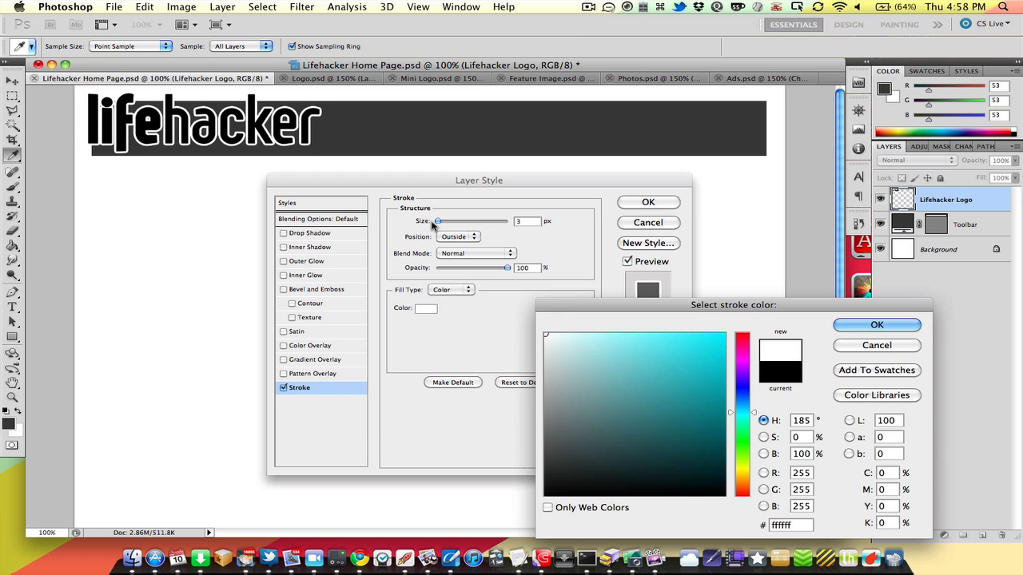
{"action": "key", "text": "Return"}
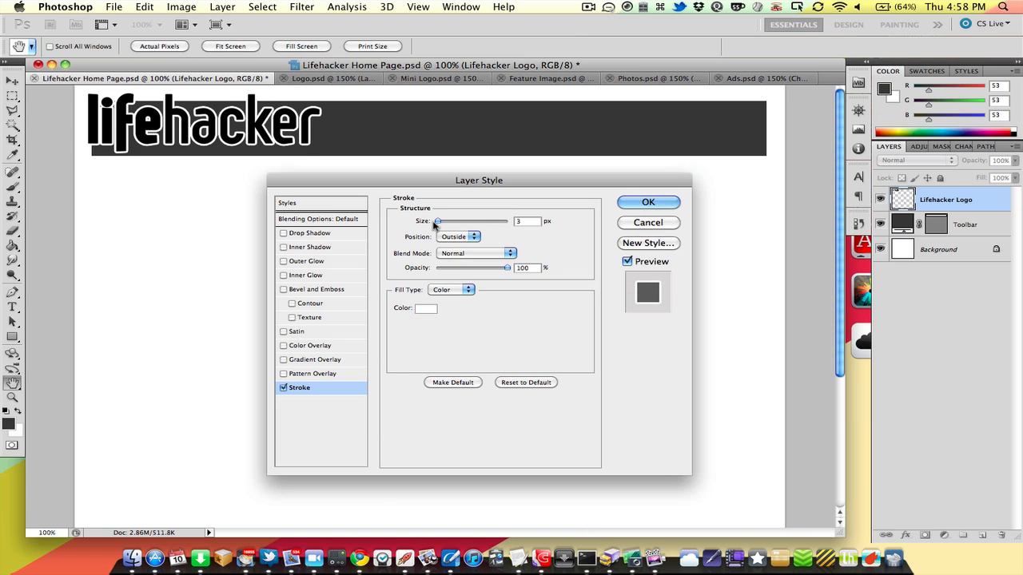
{"action": "left_click_drag", "start_coordinate": [435, 223], "coordinate": [440, 225]}
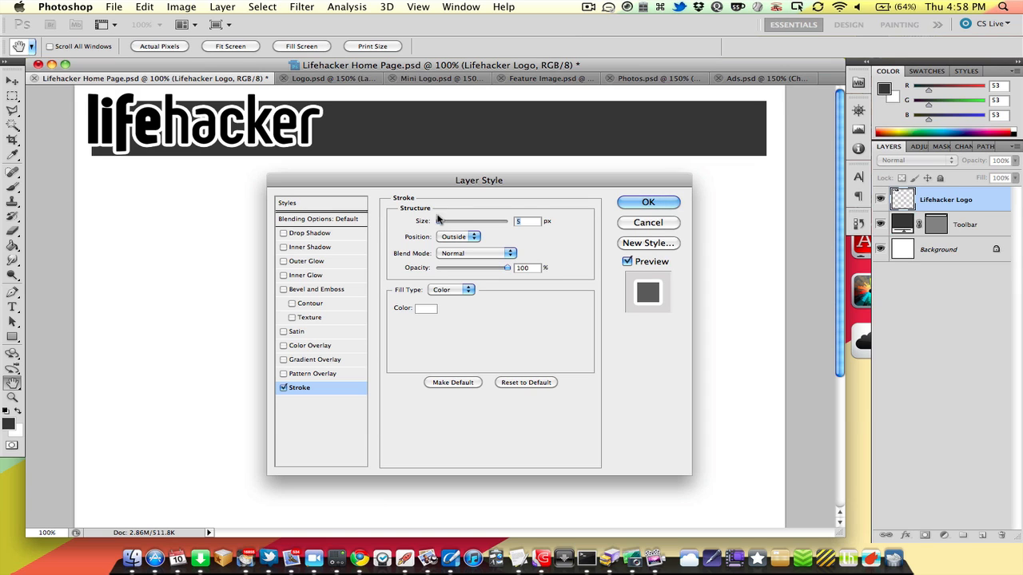
{"action": "left_click_drag", "start_coordinate": [438, 224], "coordinate": [438, 224]}
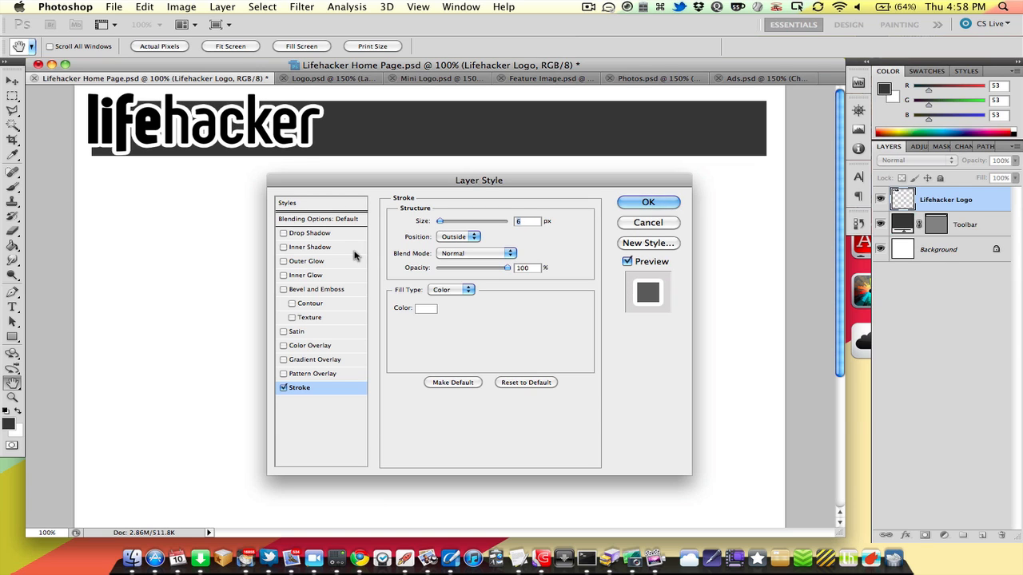
{"action": "key", "text": "Return"}
Nudge the Lifehacker logo a few pixels up and to the left over the toolbar.
{"action": "key", "text": "super+Up"}
{"action": "key", "text": "super+Up"}
{"action": "key", "text": "super+Up"}
{"action": "key", "text": "super+Up"}
{"action": "key", "text": "super+Left"}
{"action": "key", "text": "super+Left"}
{"action": "key", "text": "super+Left"}
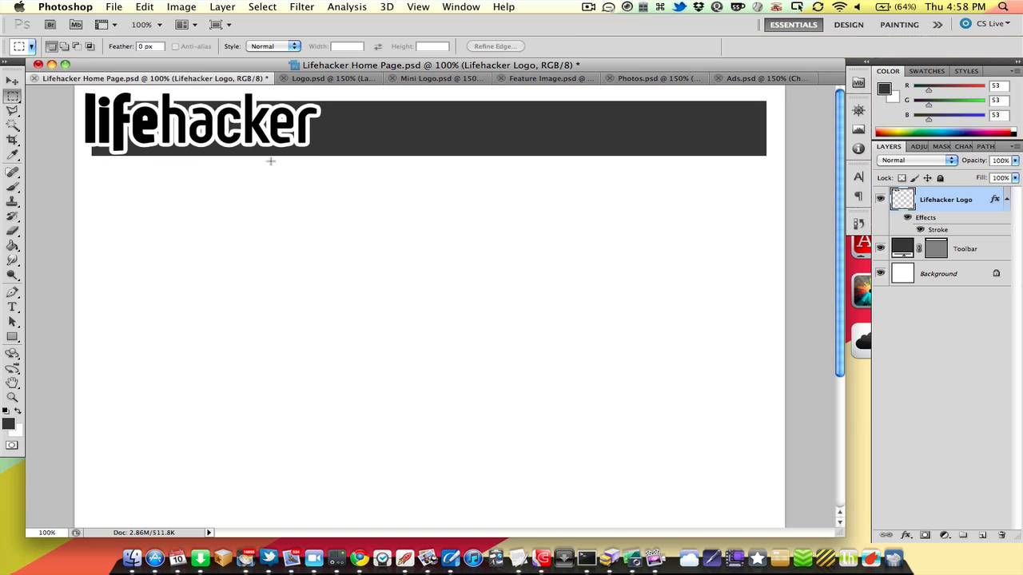
Load the logo lettering as a selection and set the foreground colour to green 8ad321.
{"action": "left_click", "coordinate": [893, 203], "text": "super"}
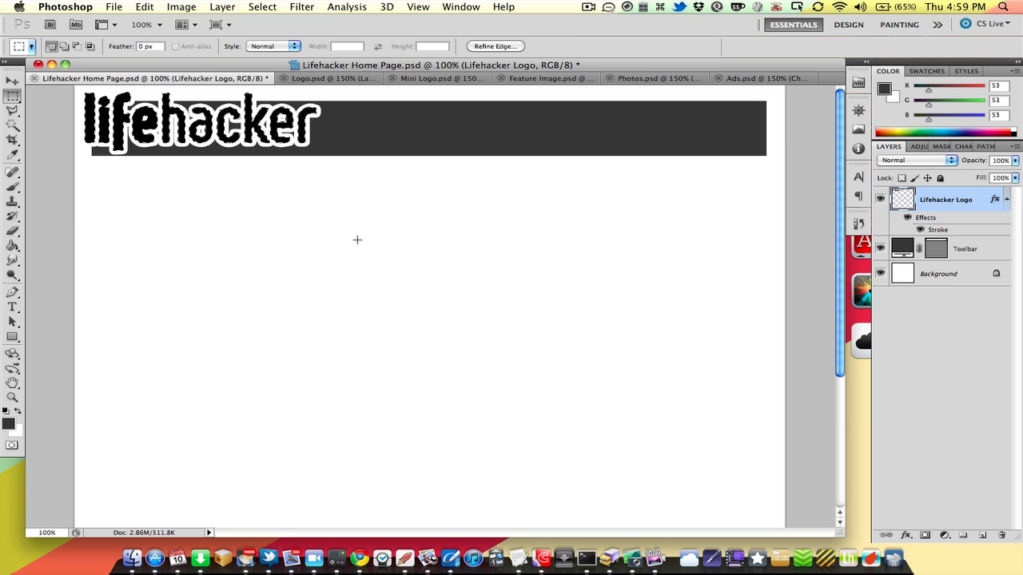
{"action": "left_click", "coordinate": [9, 424]}
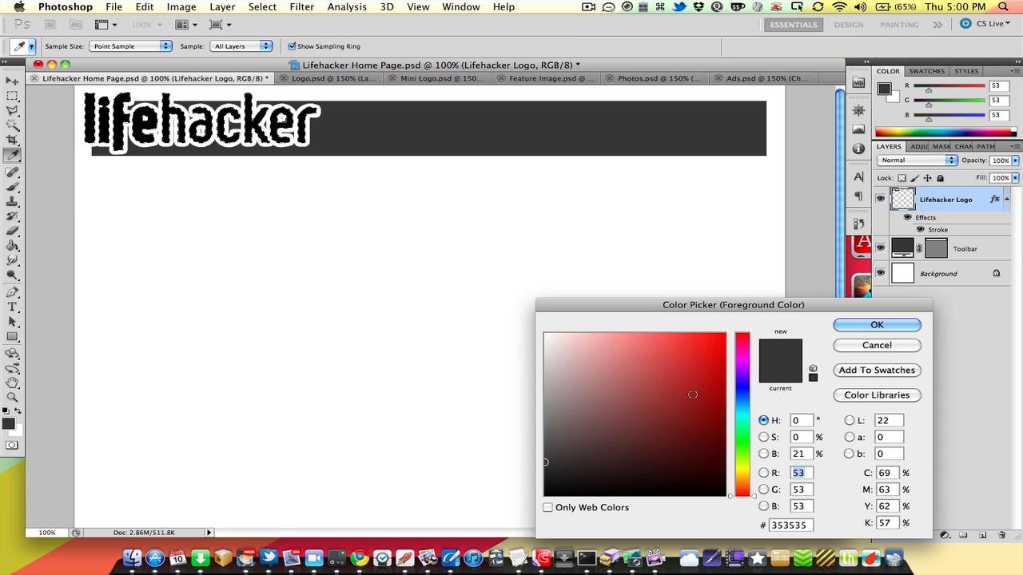
{"action": "left_click", "coordinate": [745, 459]}
{"action": "left_click", "coordinate": [696, 361]}
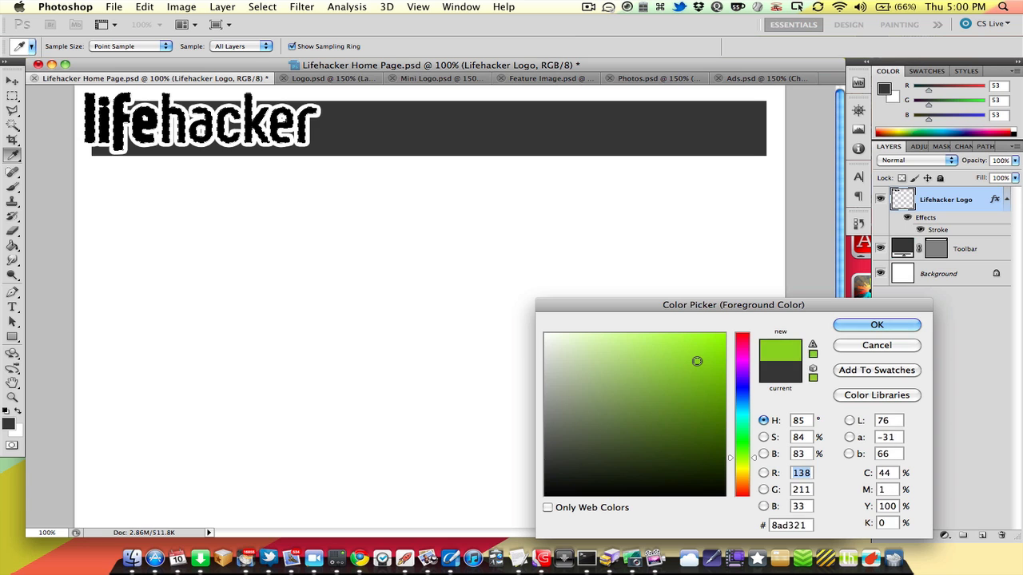
{"action": "key", "text": "Return"}
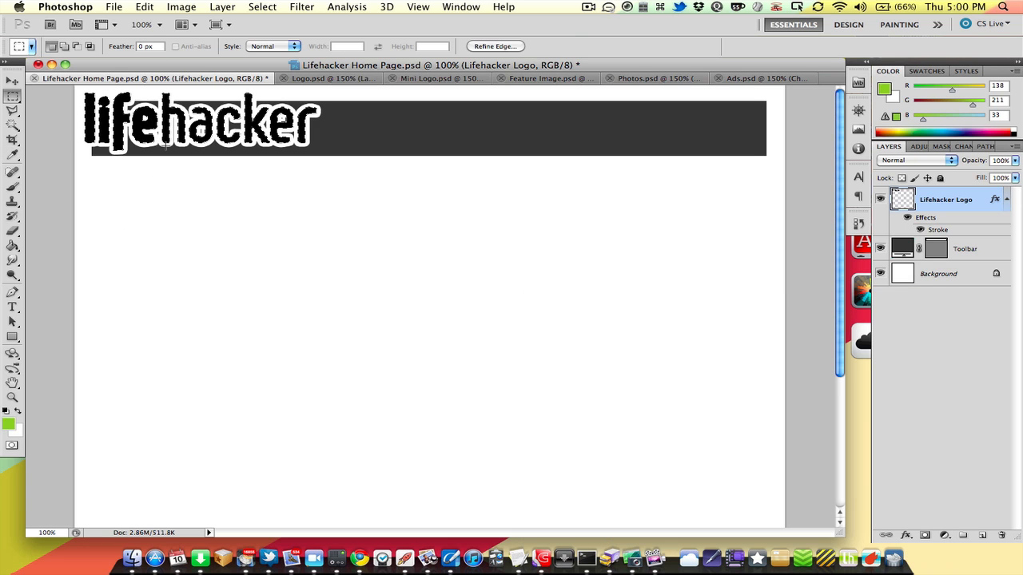
Colour all of the selected logo lettering green, painting over it with a soft 201 px brush, and deselect.
{"action": "key", "text": "g"}
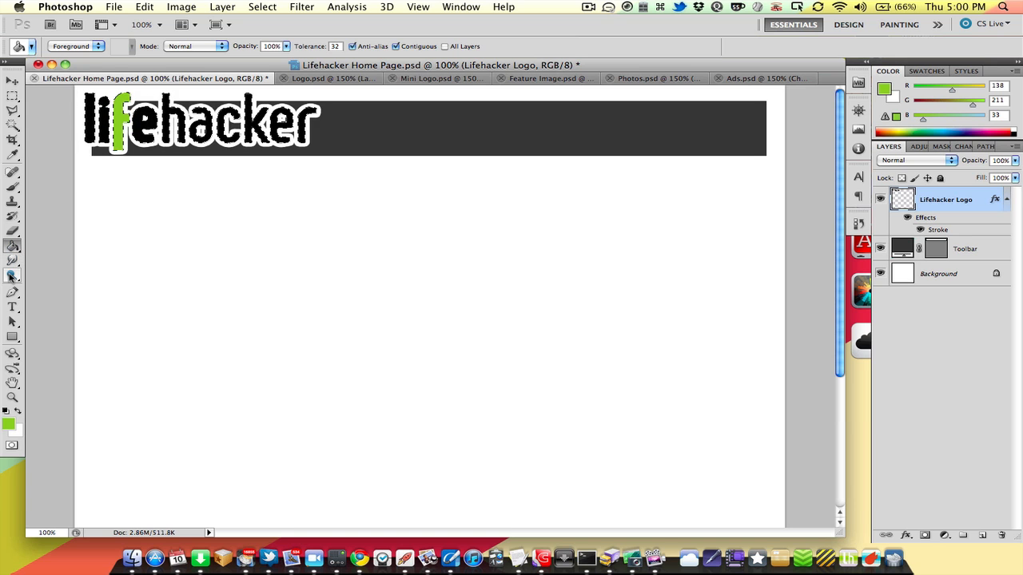
{"action": "left_click", "coordinate": [13, 187]}
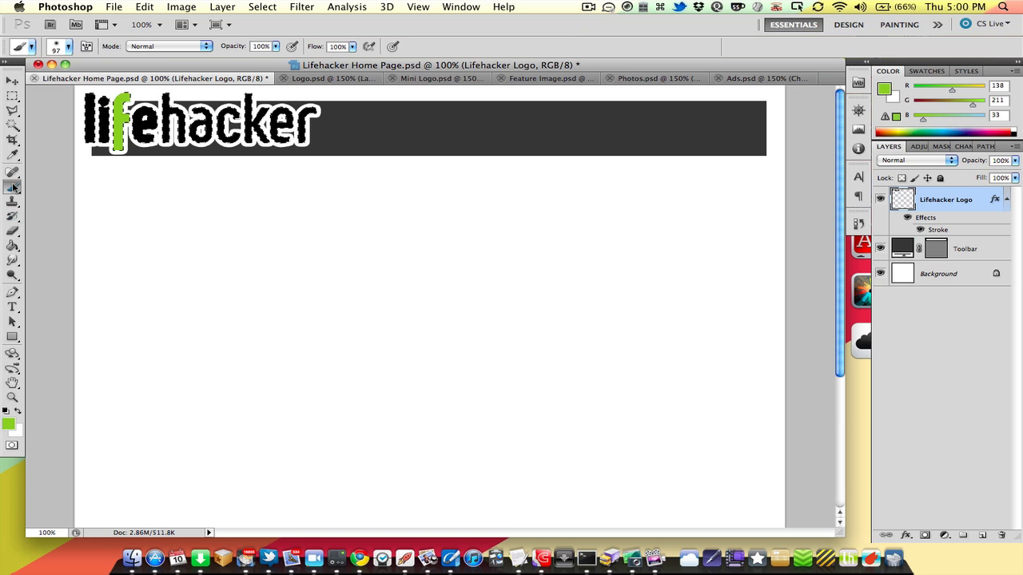
{"action": "right_click", "coordinate": [237, 229]}
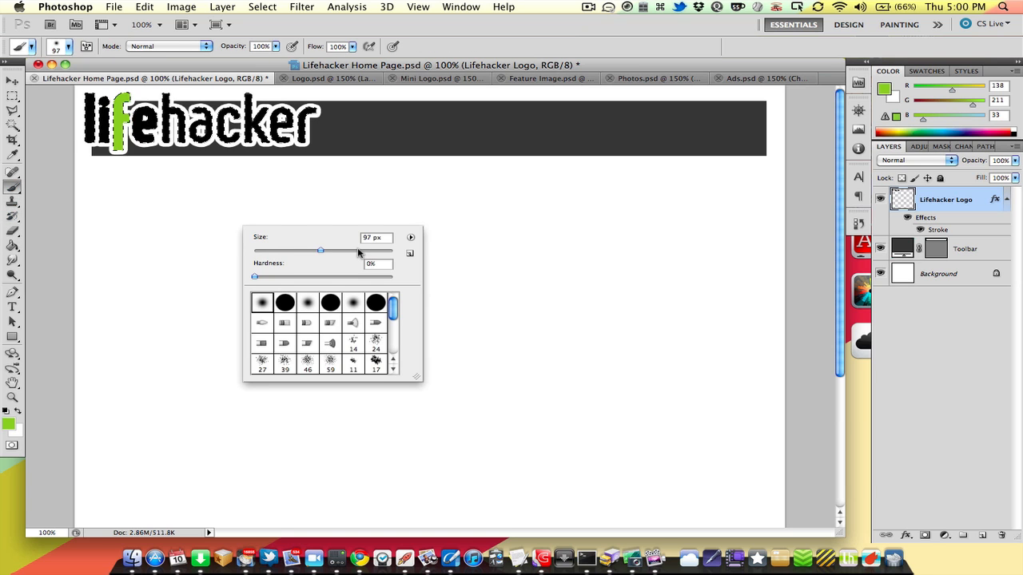
{"action": "key", "text": "Return"}
{"action": "mouse_move", "coordinate": [352, 135]}
{"action": "left_mouse_down"}
{"action": "mouse_move", "coordinate": [96, 128]}
{"action": "mouse_move", "coordinate": [370, 172]}
{"action": "left_mouse_up"}
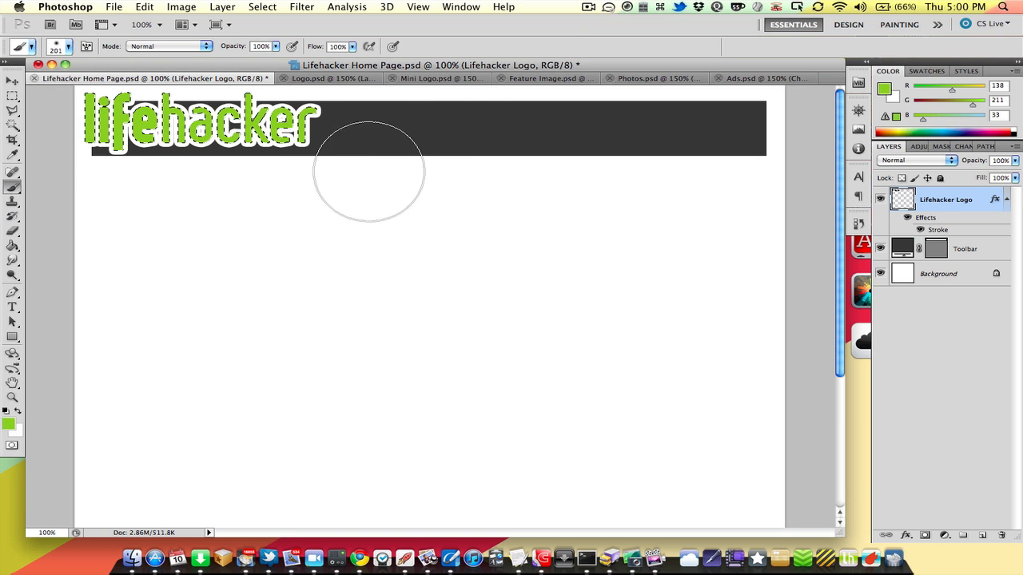
{"action": "key", "text": "m"}
{"action": "left_click", "coordinate": [355, 261]}
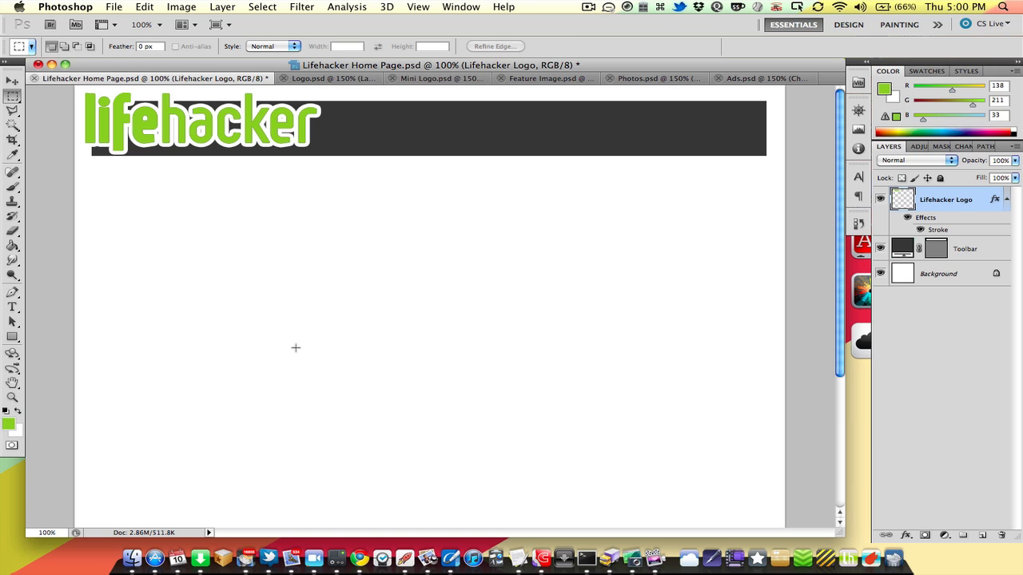
Scale the logo down slightly with Free Transform so that it fits the toolbar's height better.
{"action": "key", "text": "super+t"}
{"action": "left_click_drag", "start_coordinate": [317, 157], "coordinate": [285, 141]}
{"action": "key", "text": "Return"}
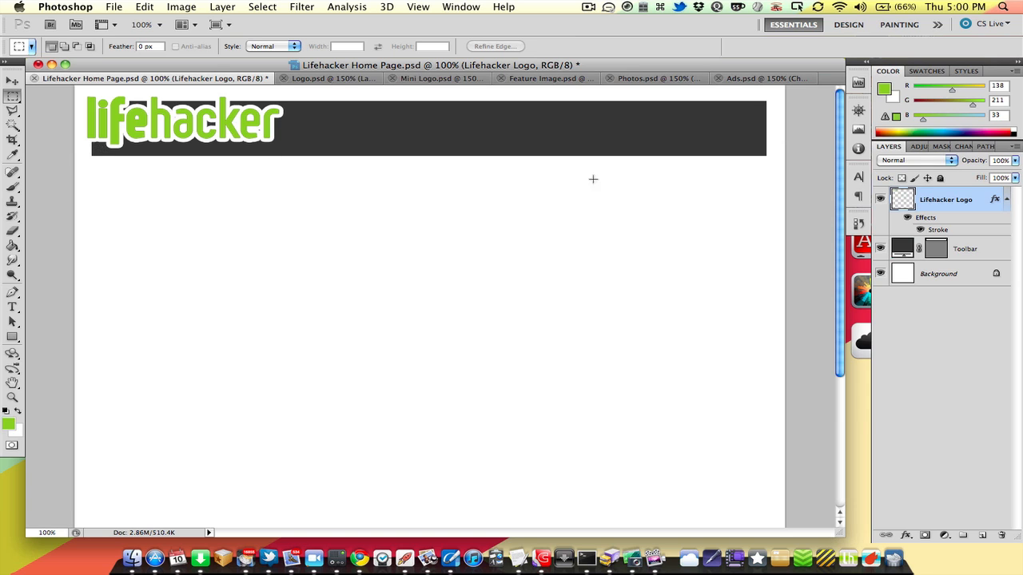
Add the white text WINDOWS in 40 pt League Gothic on the toolbar beside the logo, and left-align it.
{"action": "key", "text": "t"}
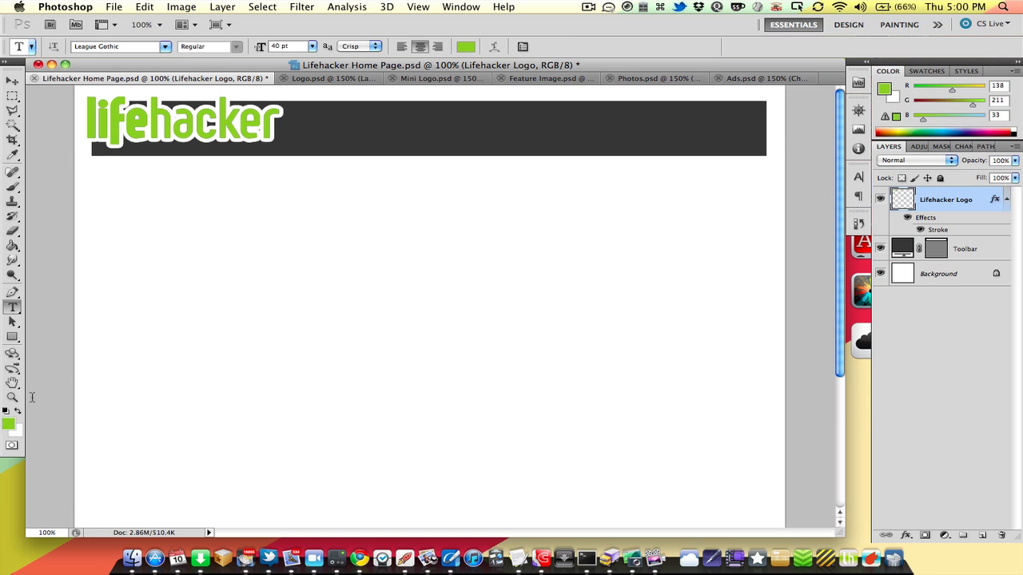
{"action": "left_click", "coordinate": [19, 410]}
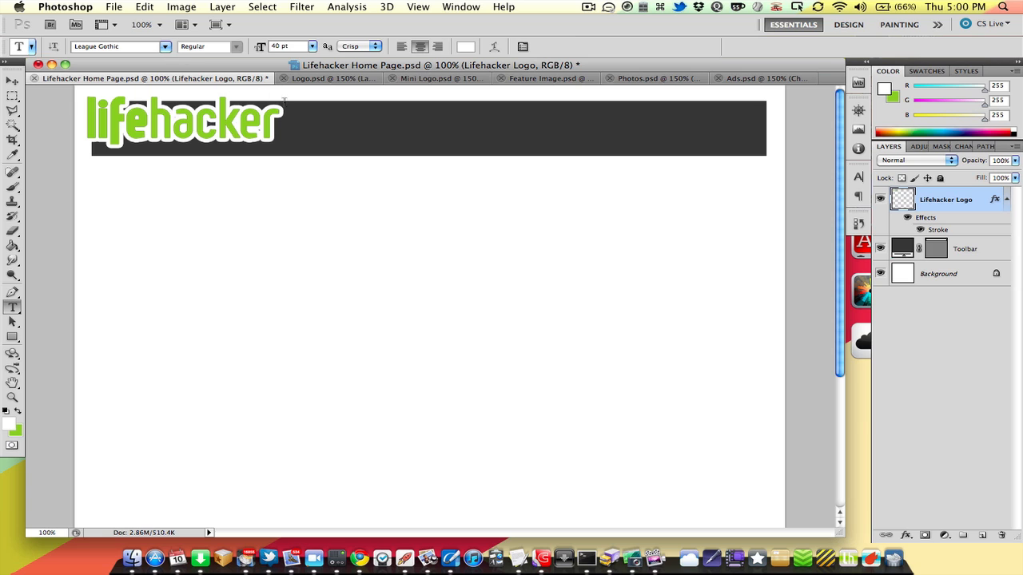
{"action": "left_click", "coordinate": [327, 129]}
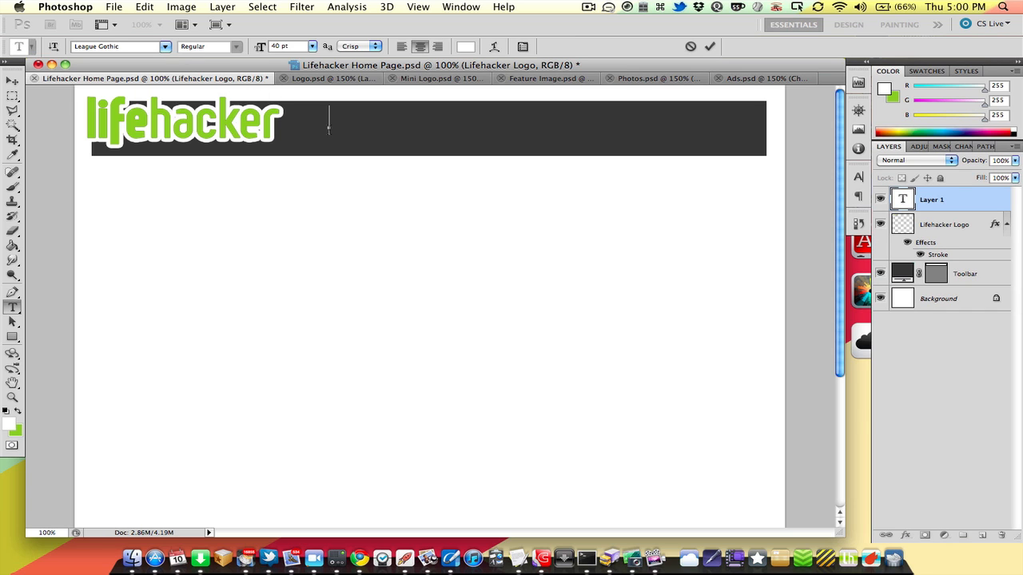
{"action": "type", "text": "windows"}
{"action": "key", "text": "super+a"}
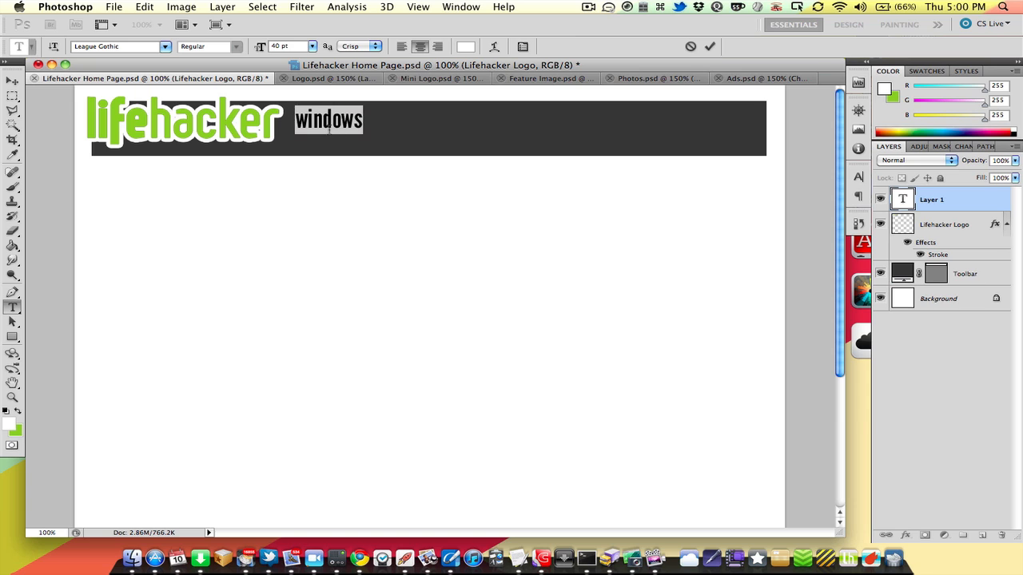
{"action": "type", "text": "WINDOWS"}
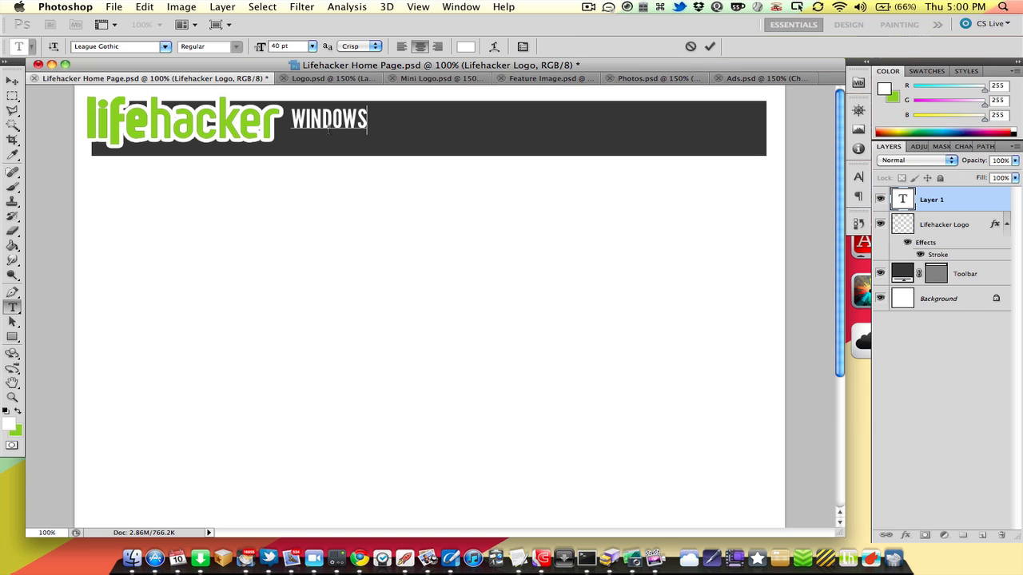
{"action": "key", "text": "super+a"}
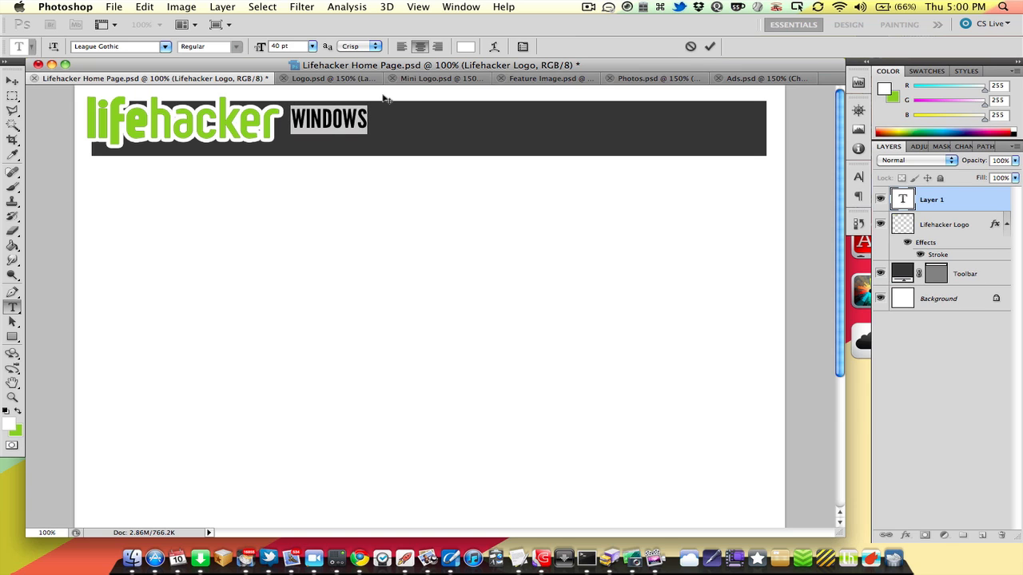
{"action": "left_click", "coordinate": [402, 46]}
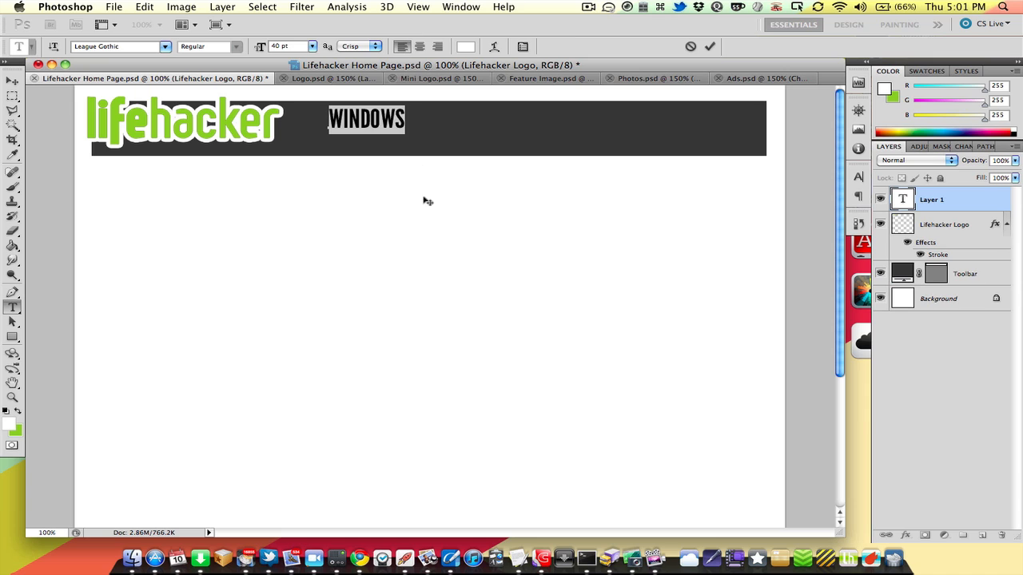
Append MAC, LINUX and MOBILE to the WINDOWS text, separating the words with wide, roughly even spaces.
{"action": "key", "text": "Right"}
{"action": "type", "text": "MAC"}
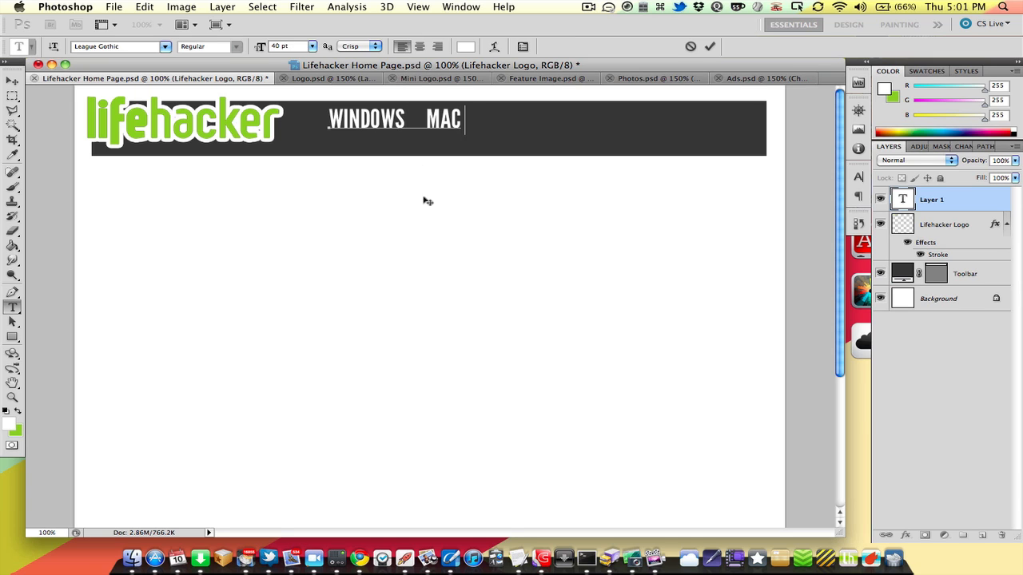
{"action": "type", "text": "    LINUX"}
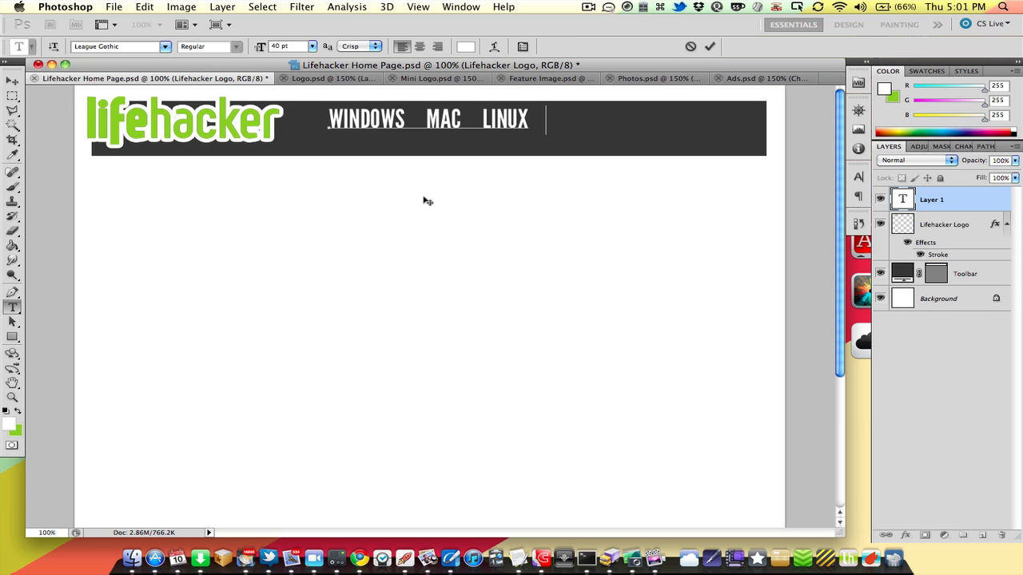
{"action": "type", "text": "   MOBILE"}
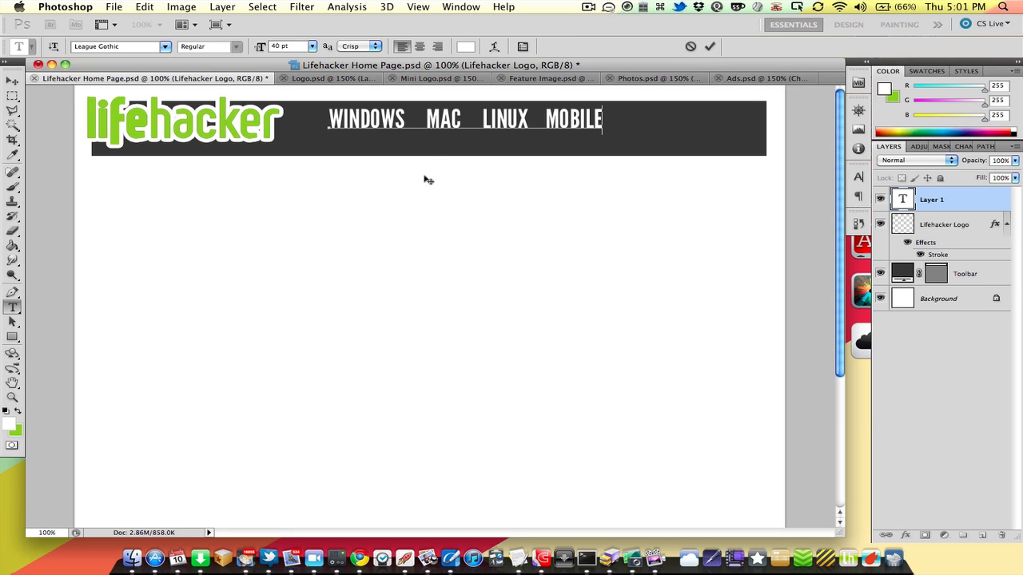
{"action": "left_click", "coordinate": [418, 119]}
{"action": "left_click", "coordinate": [481, 119]}
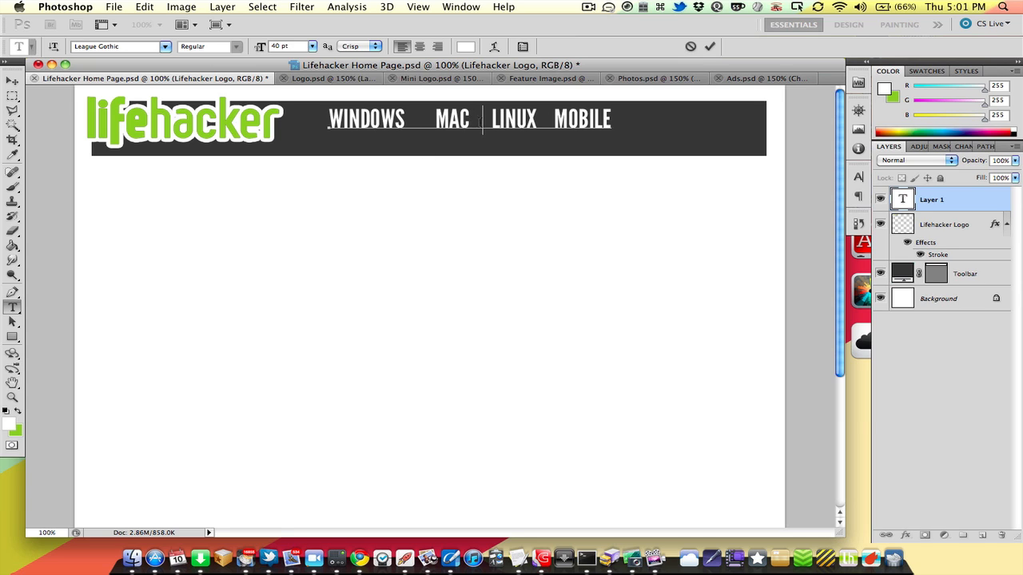
{"action": "left_click", "coordinate": [564, 120]}
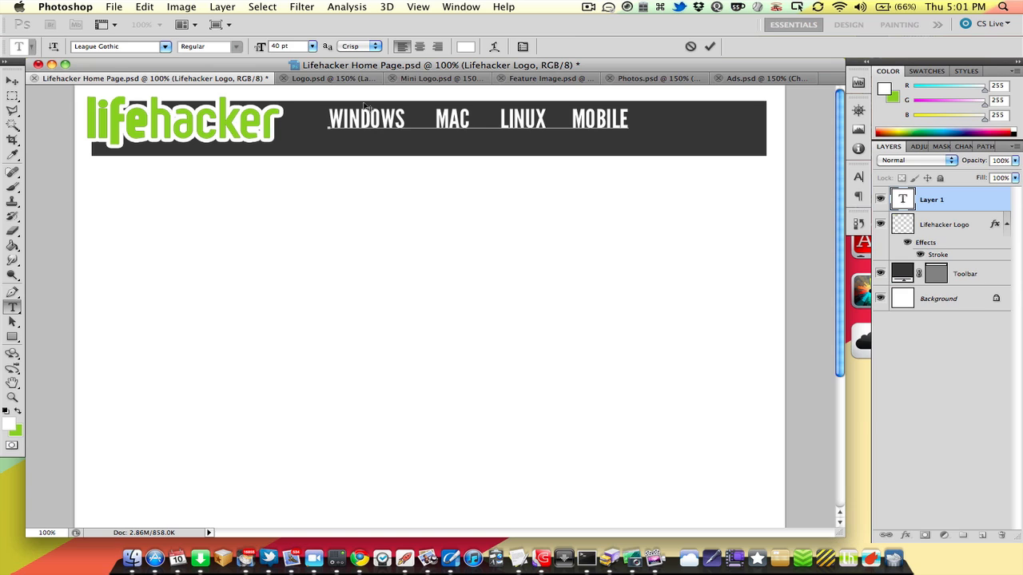
Reduce the font size of the whole navigation text to 31 pt.
{"action": "key", "text": "super+a"}
{"action": "key", "text": "super"}
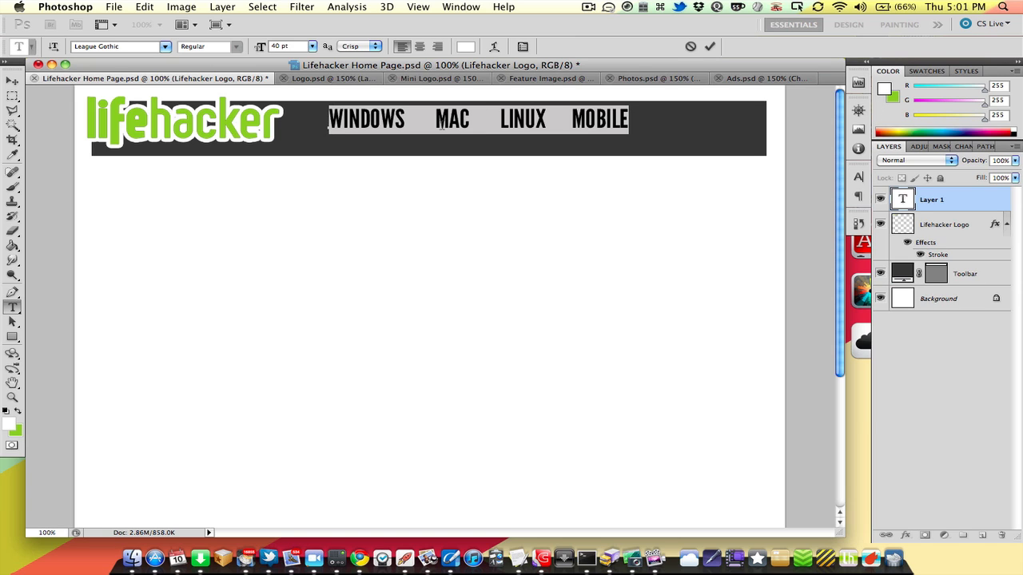
{"action": "key", "text": "super"}
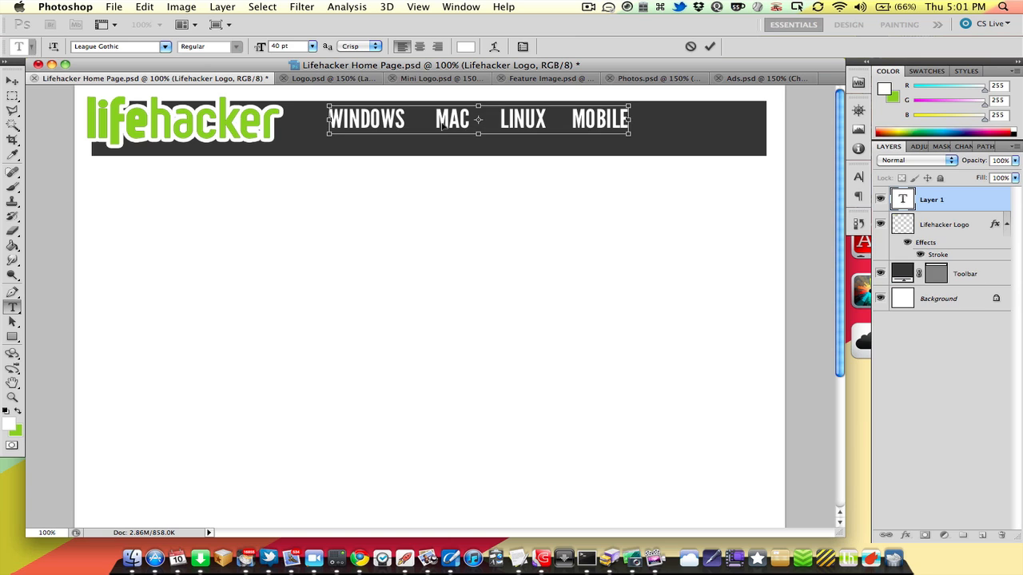
{"action": "key", "text": "super+t"}
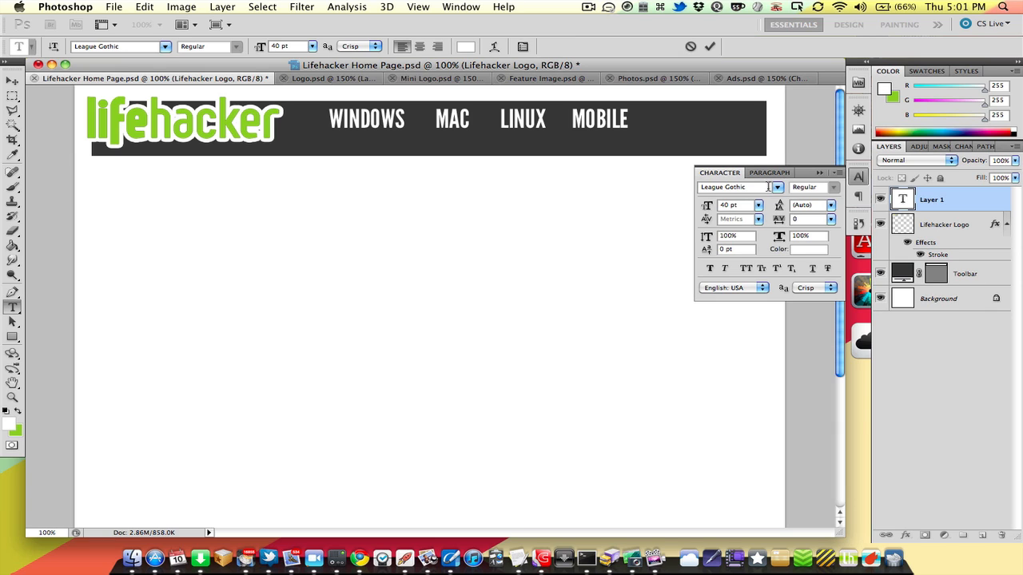
{"action": "left_click_drag", "start_coordinate": [707, 207], "coordinate": [700, 208]}
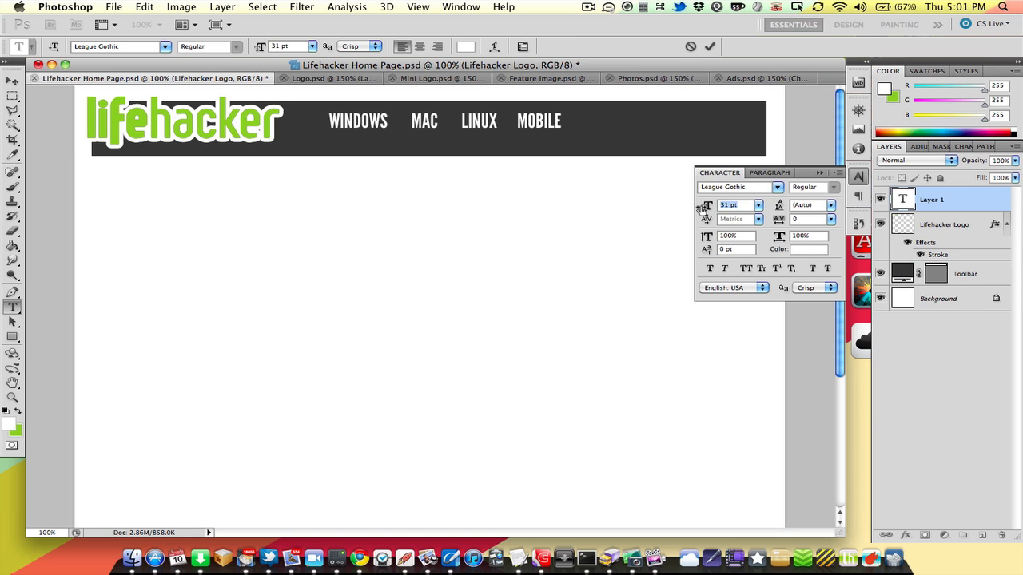
Widen the gaps between the four navigation words with extra spaces, commit the text and close the character settings.
{"action": "left_click", "coordinate": [513, 120]}
{"action": "left_click", "coordinate": [459, 120]}
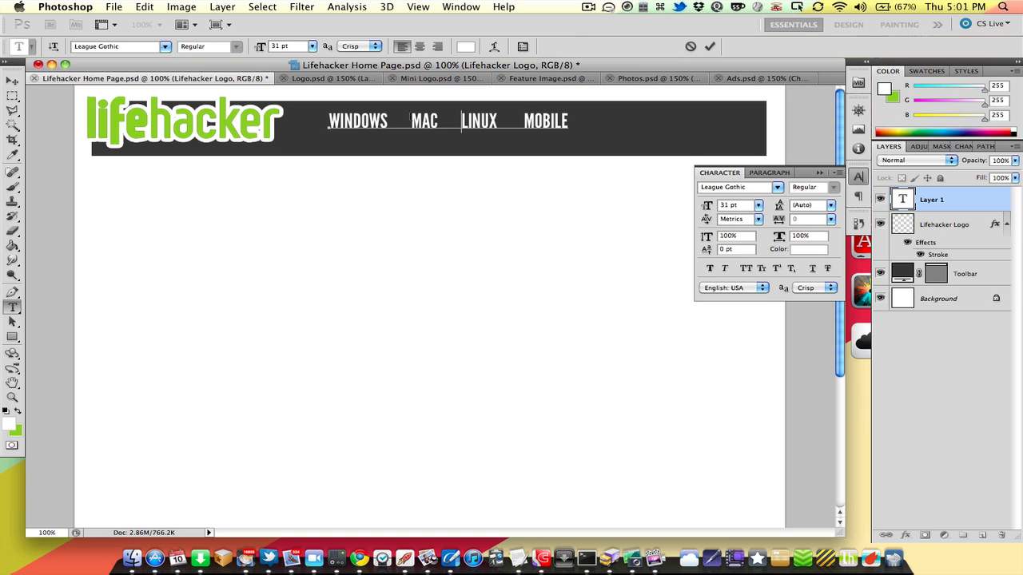
{"action": "left_click", "coordinate": [400, 121]}
{"action": "key", "text": "ctrl+Return"}
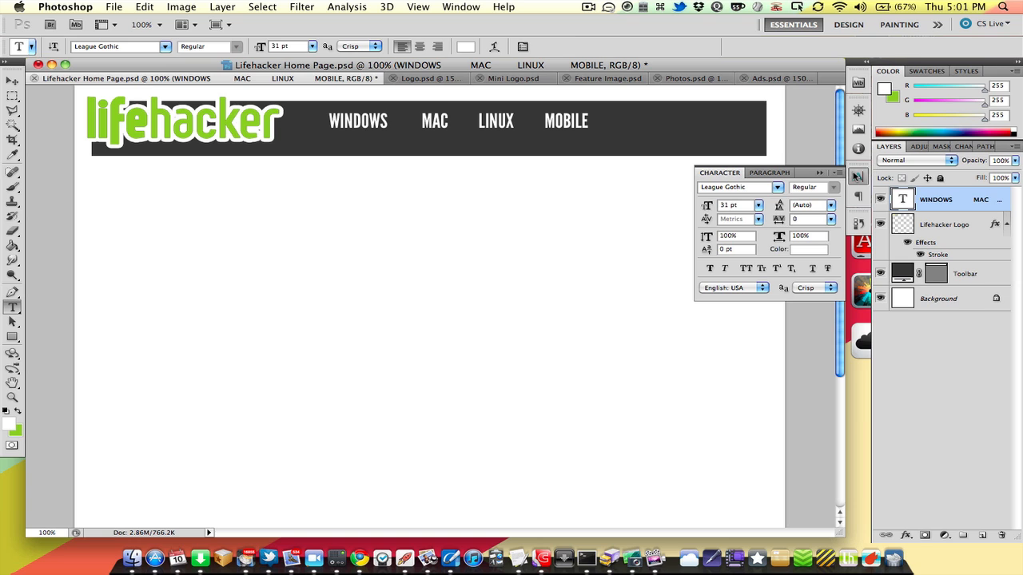
{"action": "left_click", "coordinate": [858, 176]}
{"action": "key", "text": "m"}
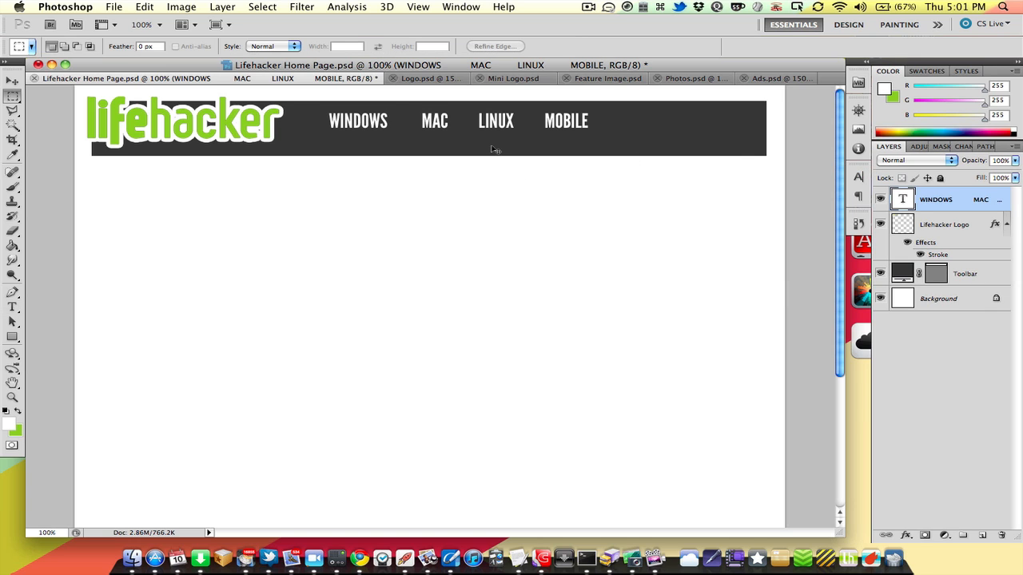
Move the navigation text closer to the logo and fine-tune its position vertically and horizontally on the toolbar.
{"action": "left_click_drag", "start_coordinate": [507, 136], "coordinate": [491, 138]}
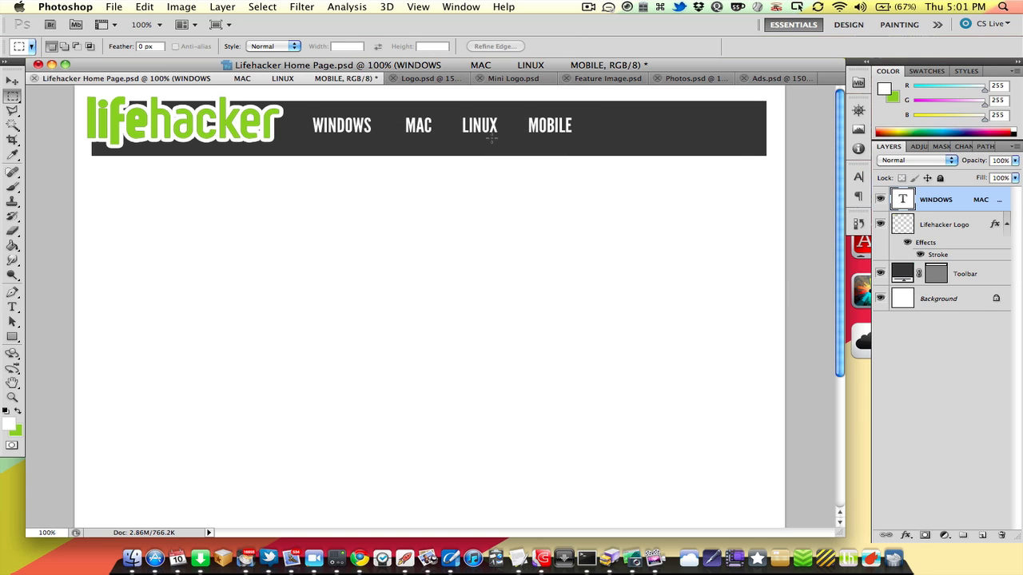
{"action": "key", "text": "super+Down"}
{"action": "key", "text": "super+Down"}
{"action": "key", "text": "super+Down"}
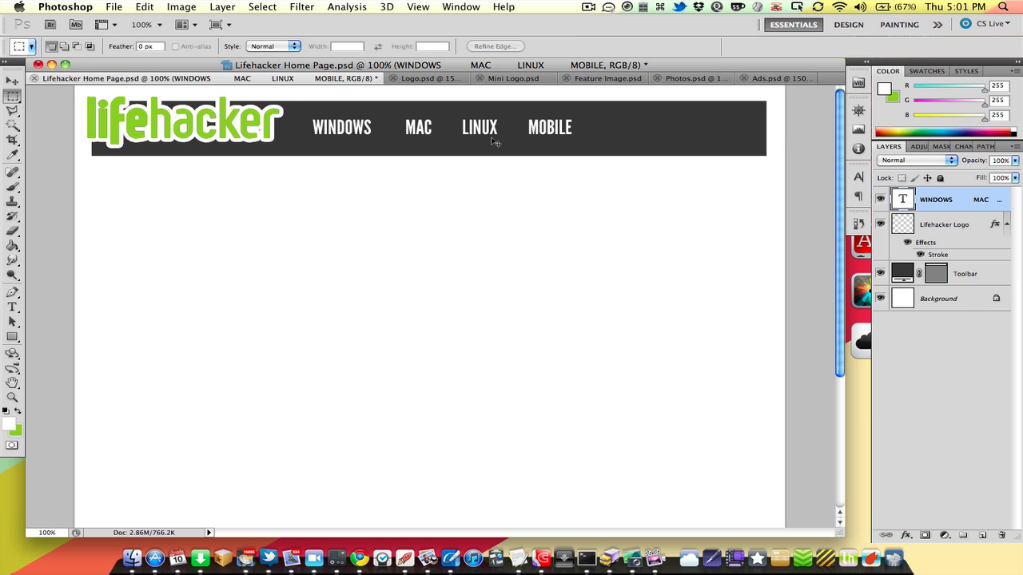
{"action": "key", "text": "super+Up"}
{"action": "key", "text": "super+Up"}
{"action": "key", "text": "super+Up"}
{"action": "key", "text": "super+Left"}
{"action": "key", "text": "super+Left"}
{"action": "key", "text": "super+Left"}
{"action": "key", "text": "super+Left"}
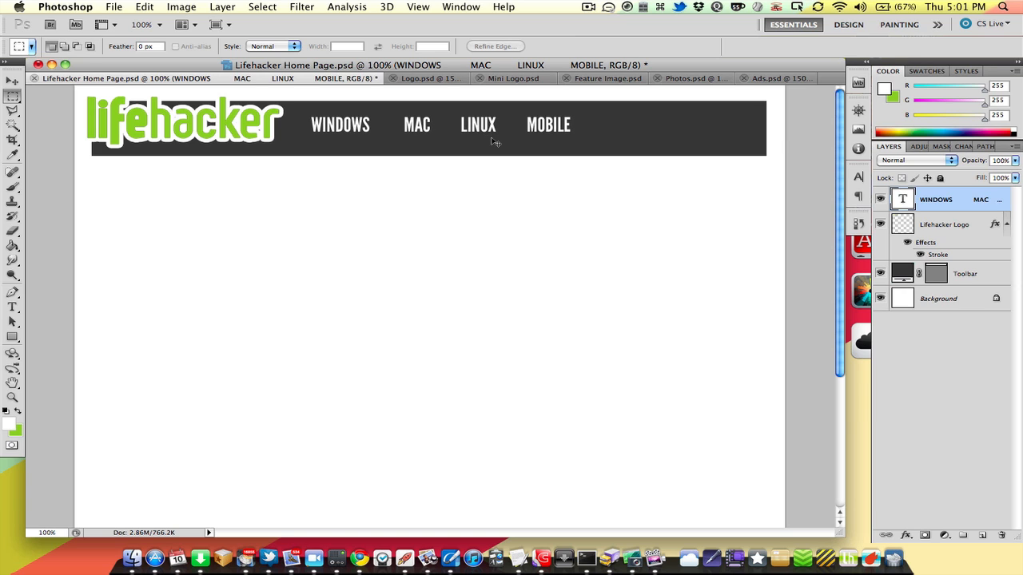
Reduce the Toolbar shape's height to about 58% by raising its lower edge, keeping its full width.
{"action": "left_click", "coordinate": [914, 274]}
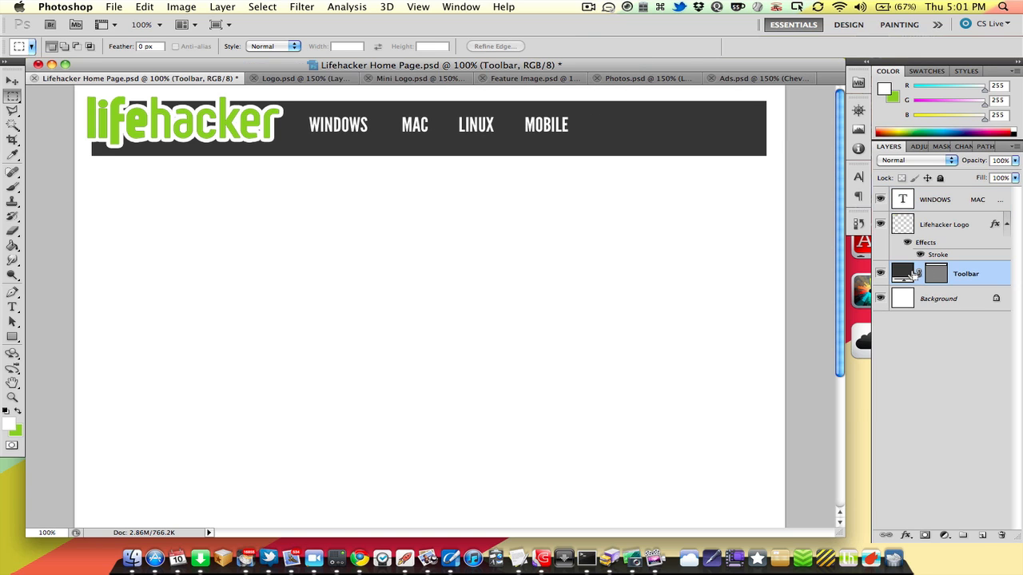
{"action": "key", "text": "super+t"}
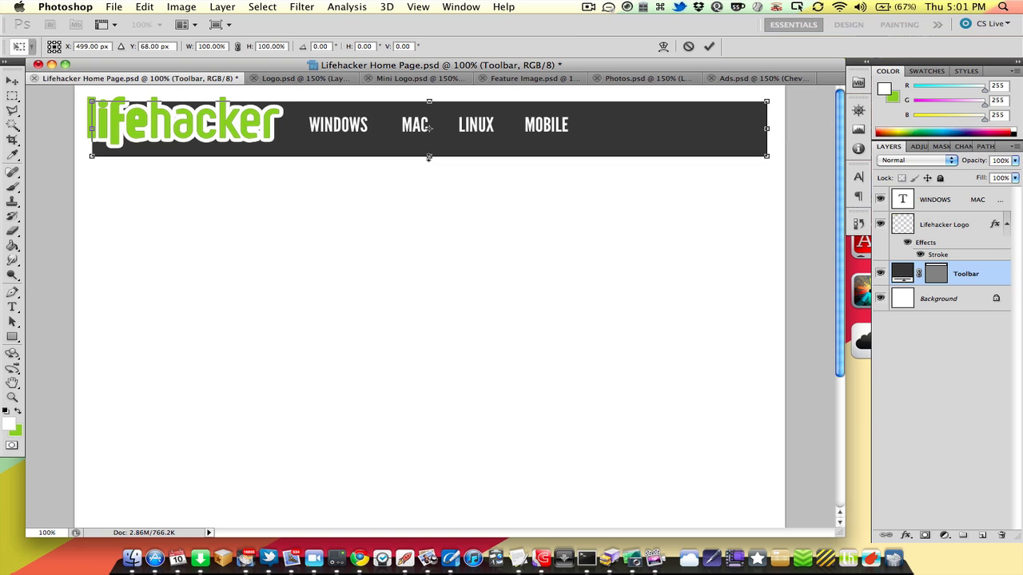
{"action": "left_click_drag", "start_coordinate": [429, 158], "coordinate": [426, 137]}
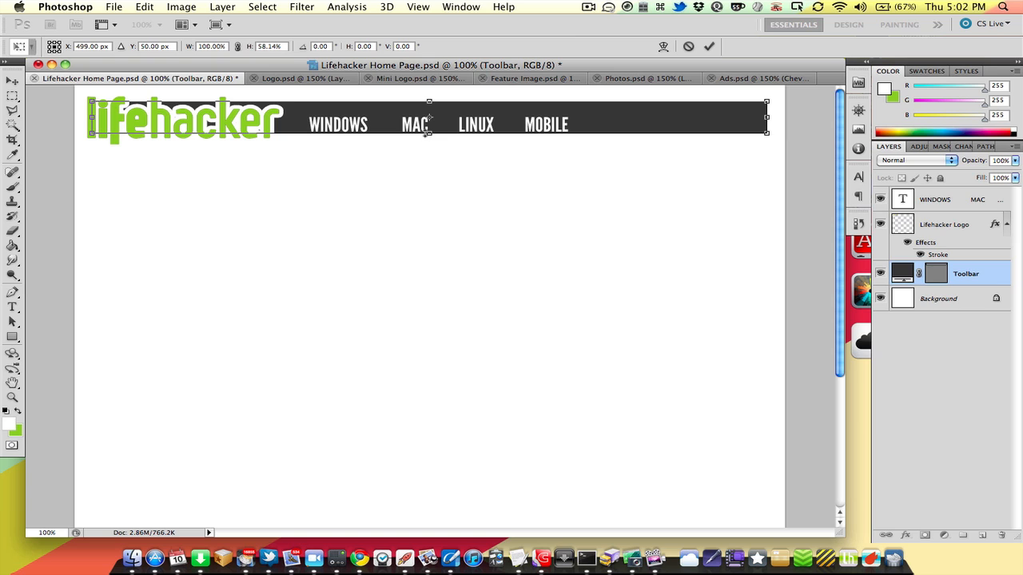
{"action": "key", "text": "Return"}
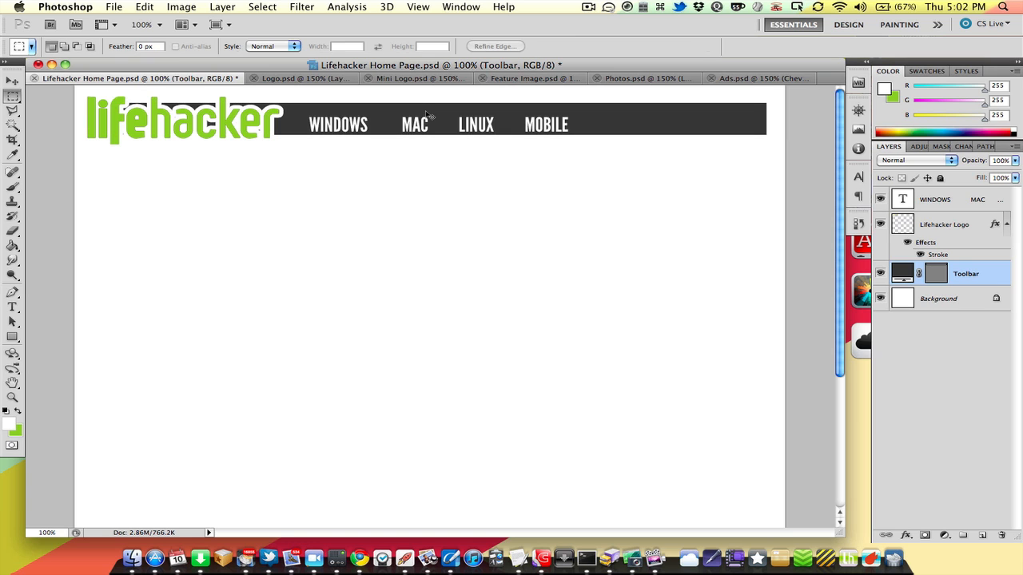
Nudge the slimmer Toolbar shape down until it is vertically centred behind the logo and navigation text.
{"action": "key", "text": "super+Down"}
{"action": "key", "text": "super+Up"}
{"action": "key", "text": "super+Up"}
{"action": "key", "text": "super+Down"}
{"action": "key", "text": "super+Down"}
{"action": "key", "text": "super+Down"}
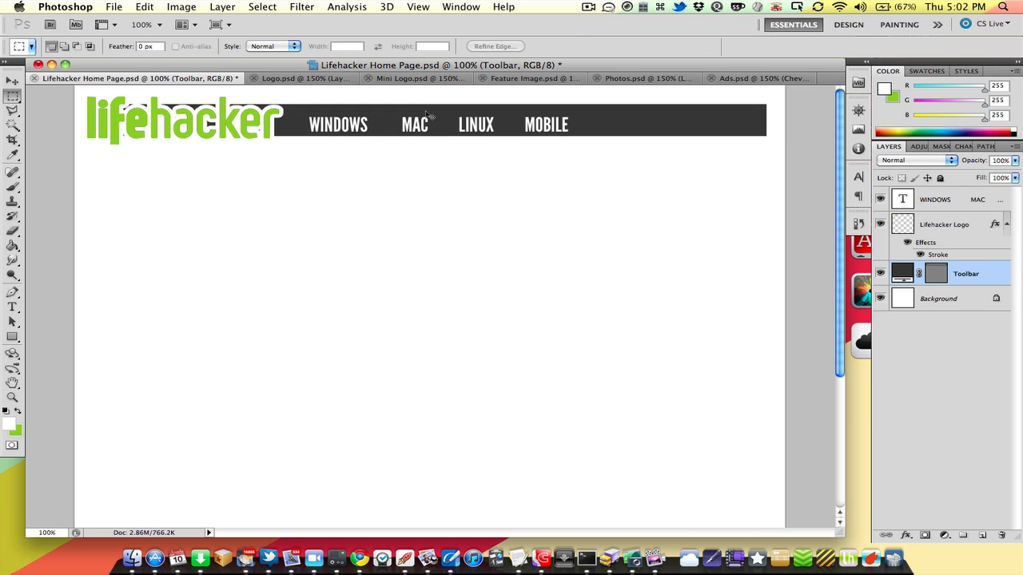
{"action": "key", "text": "super+Down"}
{"action": "key", "text": "super+Up"}
{"action": "key", "text": "super+Up"}
{"action": "key", "text": "super+Down"}
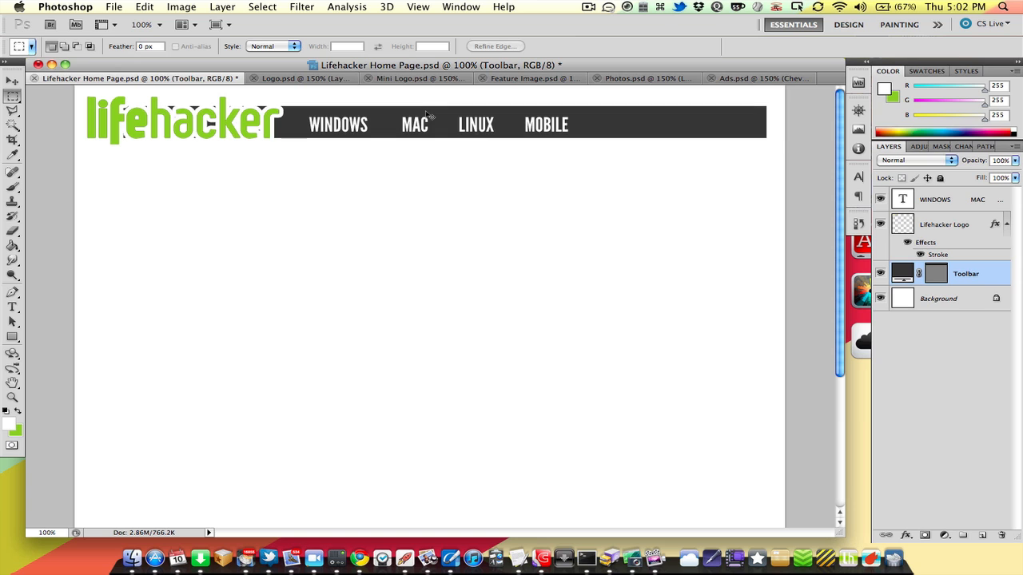
{"action": "key", "text": "super+Down"}
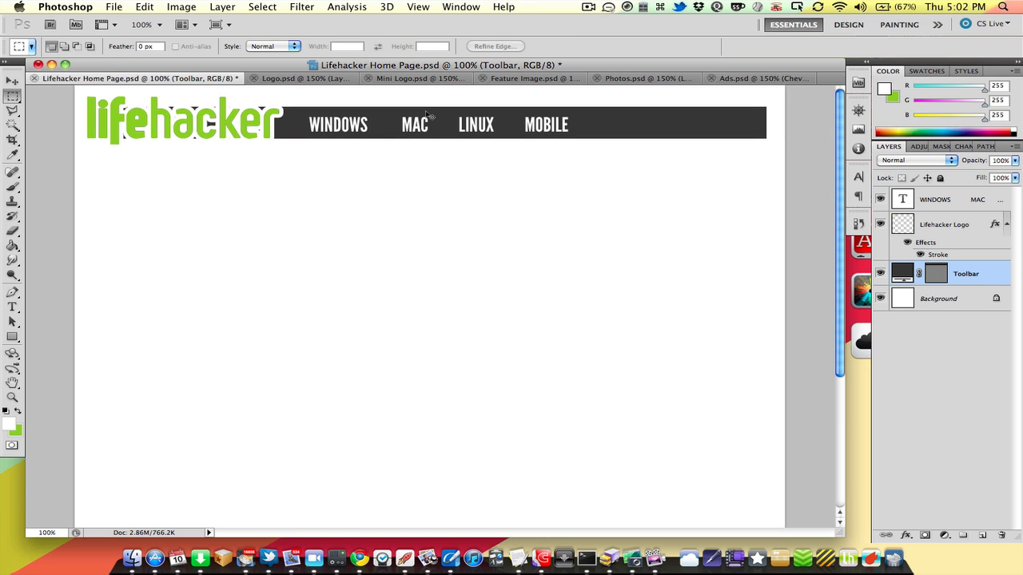
Set the size of the Lifehacker Logo's stroke to 9 px.
{"action": "double_click", "coordinate": [936, 254]}
{"action": "left_click_drag", "start_coordinate": [423, 225], "coordinate": [444, 224]}
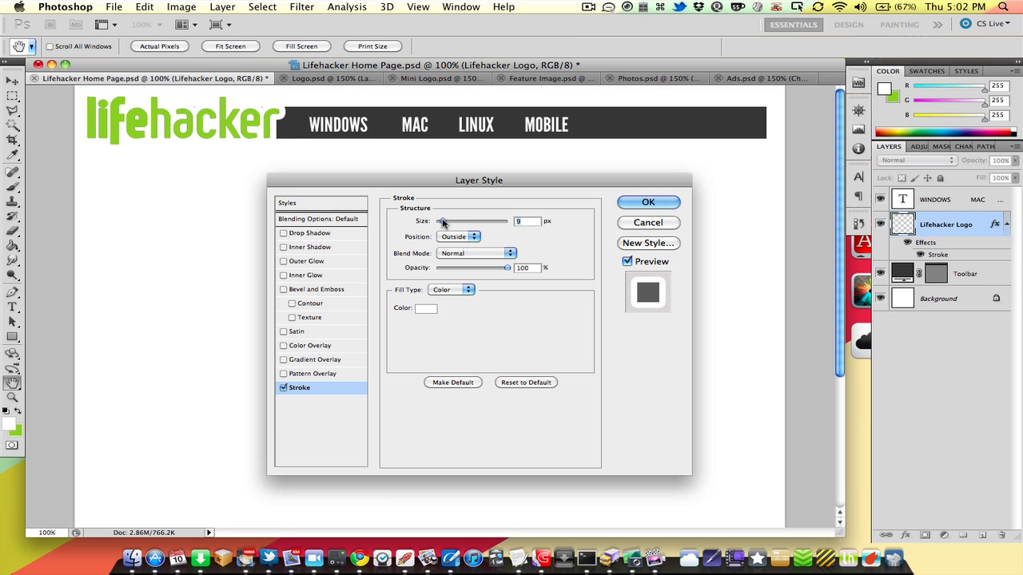
{"action": "key", "text": "Return"}
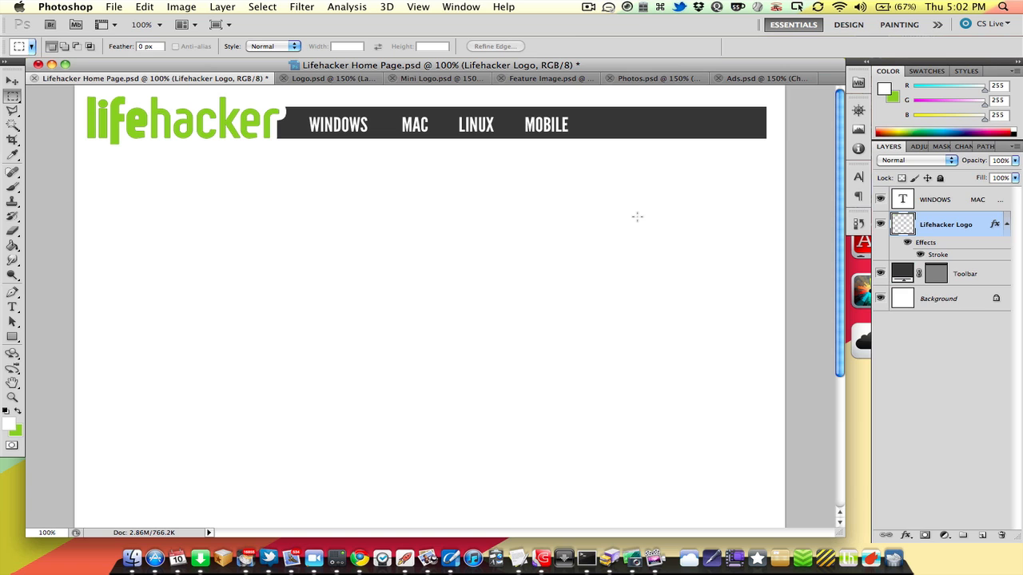
Scale the navigation text down slightly about its centre so it fits the slimmer toolbar.
{"action": "left_click", "coordinate": [901, 202]}
{"action": "key", "text": "super+t"}
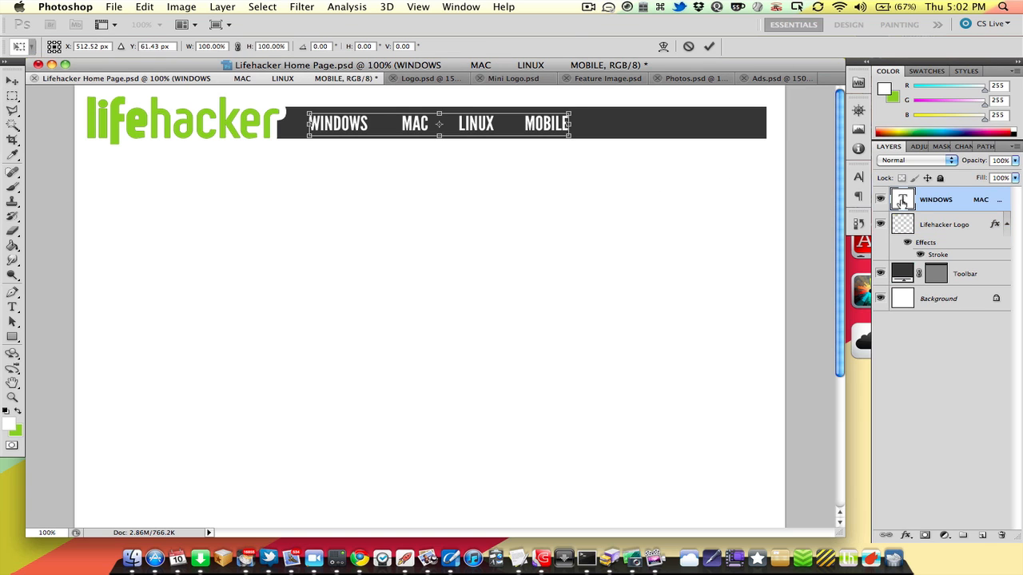
{"action": "left_click_drag", "start_coordinate": [568, 124], "coordinate": [559, 124]}
{"action": "key", "text": "Return"}
Nudge the scaled navigation text left in small increments, closing the gap to the logo.
{"action": "key", "text": "super+Left"}
{"action": "key", "text": "super+Left"}
{"action": "key", "text": "super+Left"}
{"action": "key", "text": "super+Left"}
{"action": "key", "text": "super+Left"}
{"action": "key", "text": "super+Left"}
{"action": "key", "text": "super+Left"}
{"action": "key", "text": "super+Left"}
{"action": "key", "text": "super+Left"}
{"action": "key", "text": "super+Left"}
{"action": "key", "text": "super+Left"}
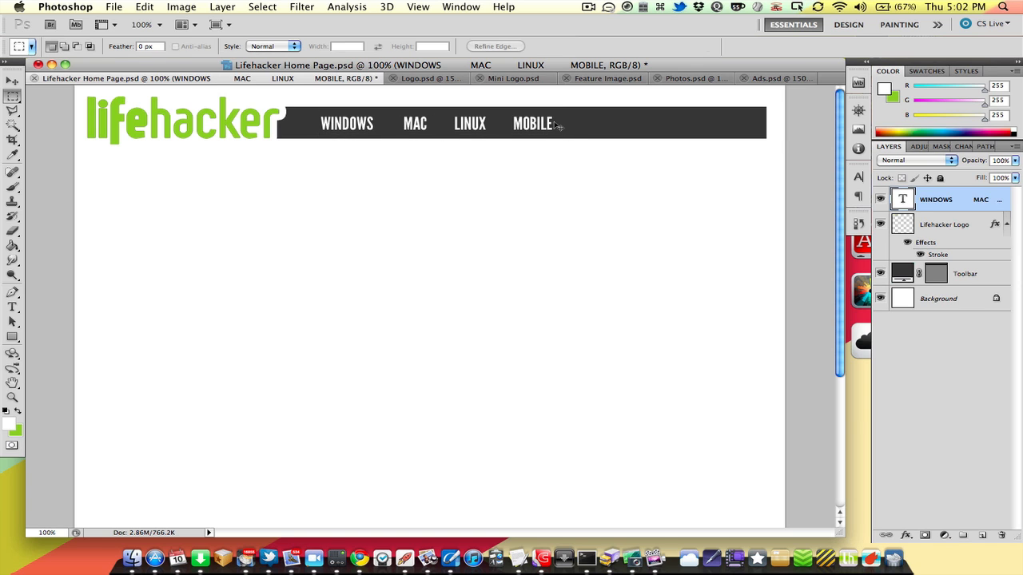
{"action": "key", "text": "super+Left"}
{"action": "key", "text": "super+Left"}
{"action": "key", "text": "super+Left"}
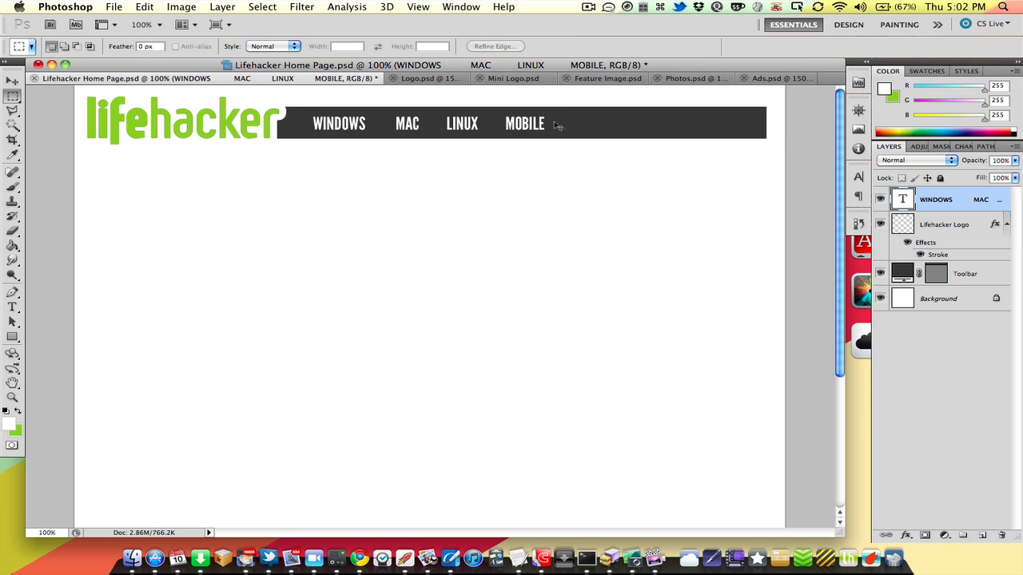
Rename the navigation text layer TOOLBAR OPTIONS.
{"action": "double_click", "coordinate": [935, 201]}
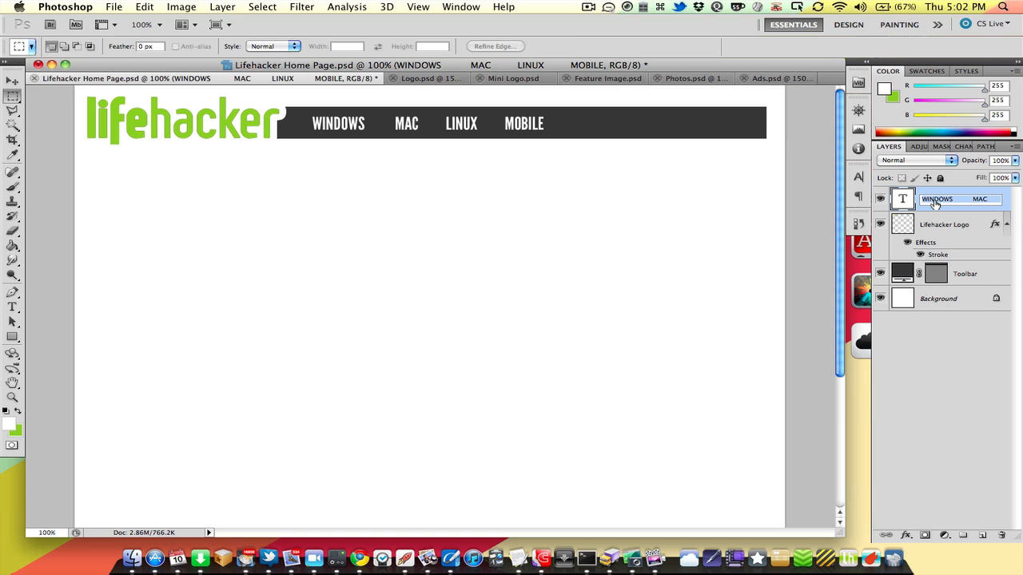
{"action": "type", "text": "TOOL"}
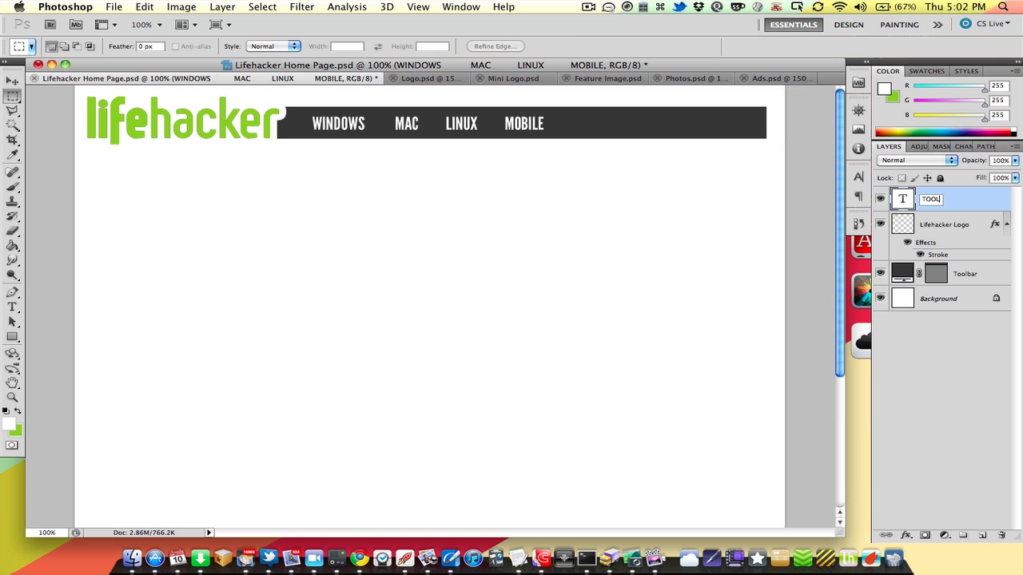
{"action": "type", "text": "BAR OPTIONS"}
{"action": "key", "text": "Return"}
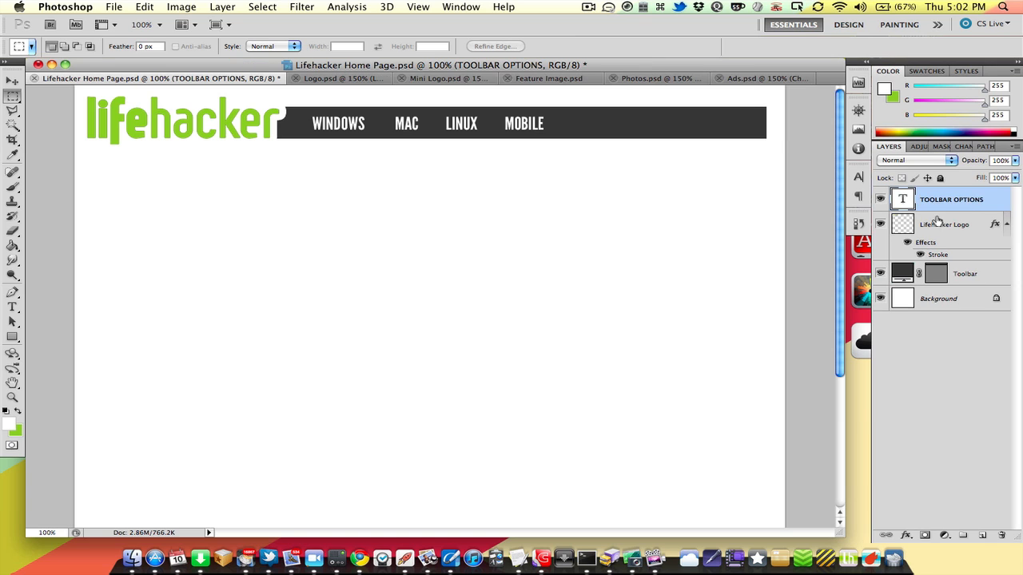
Group the TOOLBAR OPTIONS, Lifehacker Logo and Toolbar layers, and name the group Toolbar.
{"action": "left_click", "coordinate": [901, 275], "text": "shift"}
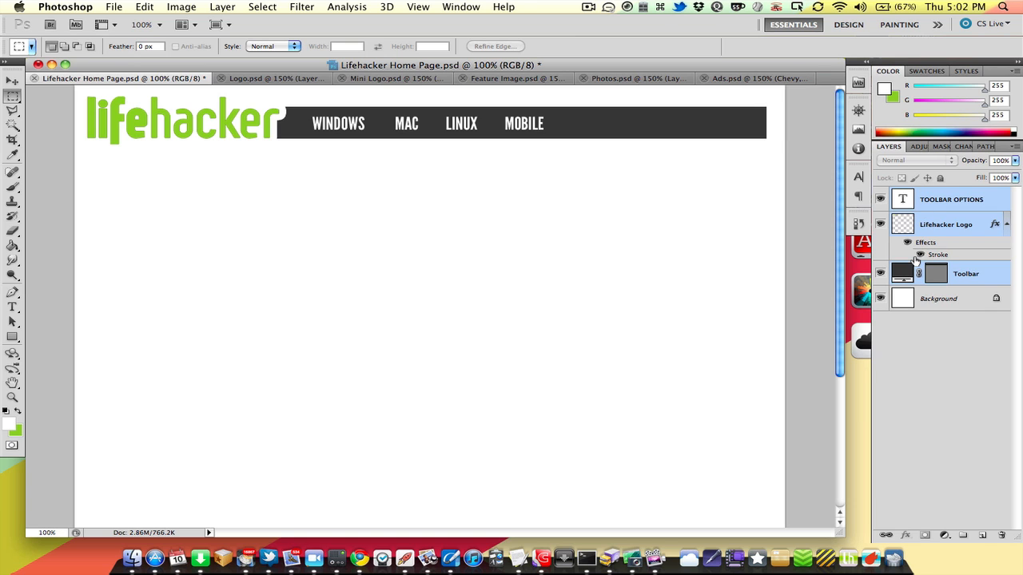
{"action": "key", "text": "super+g"}
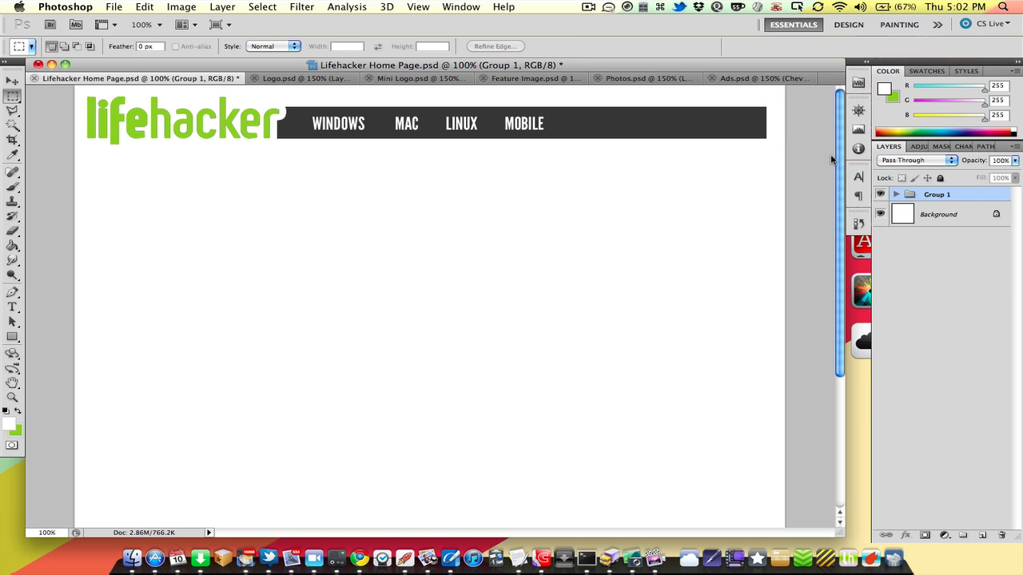
{"action": "left_click", "coordinate": [222, 7]}
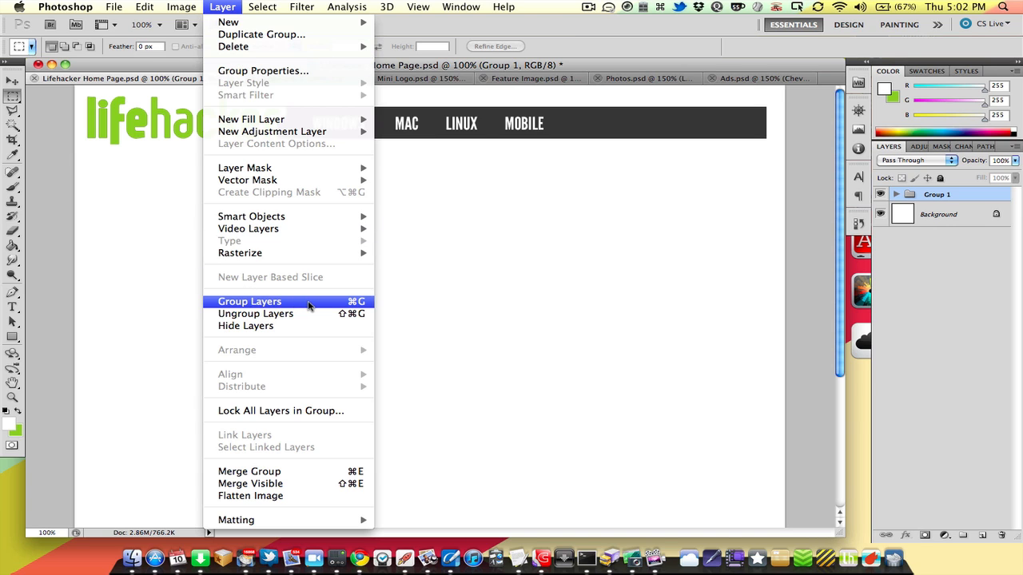
{"action": "left_click", "coordinate": [930, 197]}
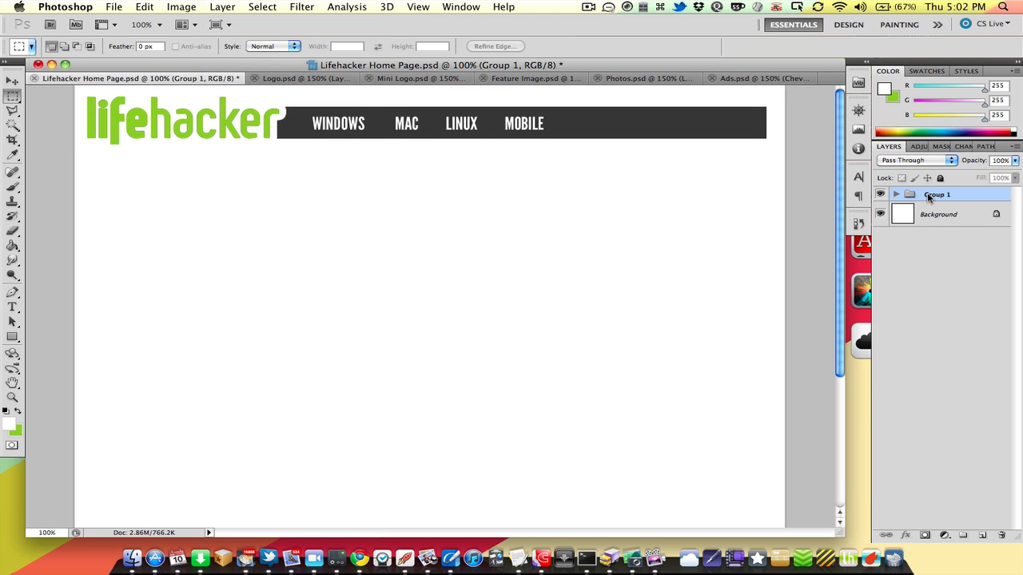
{"action": "double_click", "coordinate": [933, 197]}
{"action": "type", "text": "Te"}
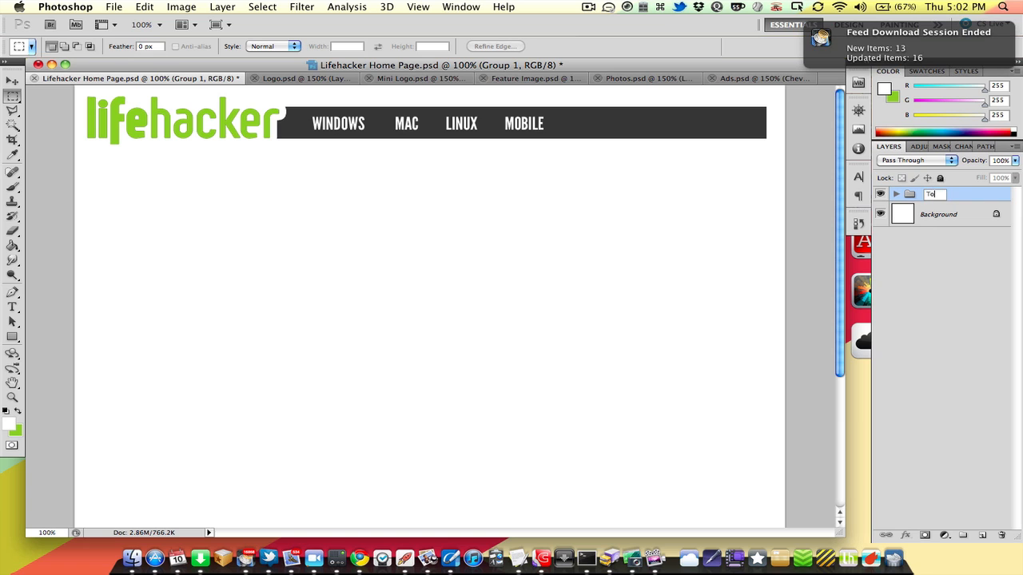
{"action": "type", "text": "olbar"}
{"action": "key", "text": "Return"}
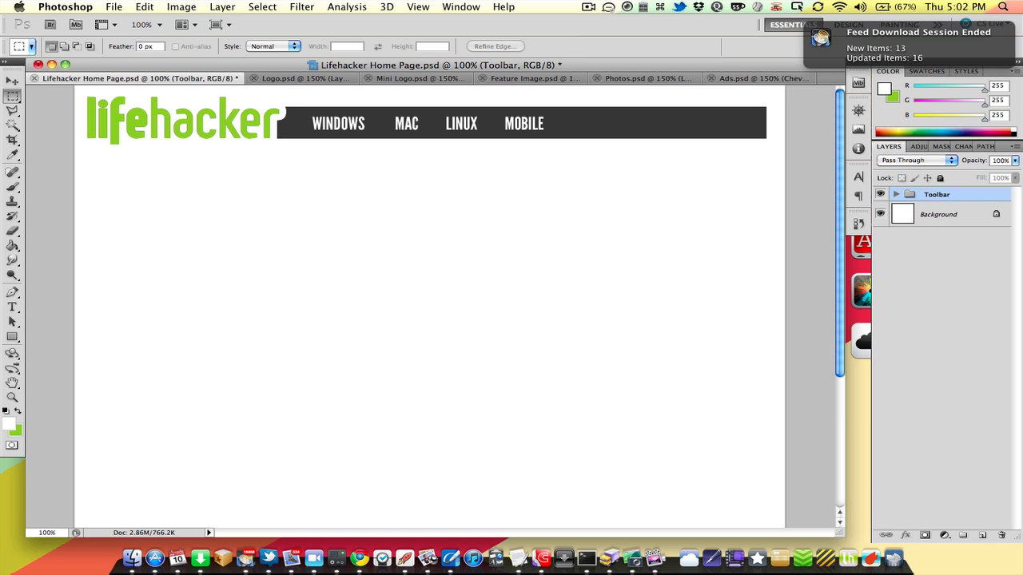
Try moving the whole Toolbar group lower on the page, and undo the move.
{"action": "left_click", "coordinate": [896, 195]}
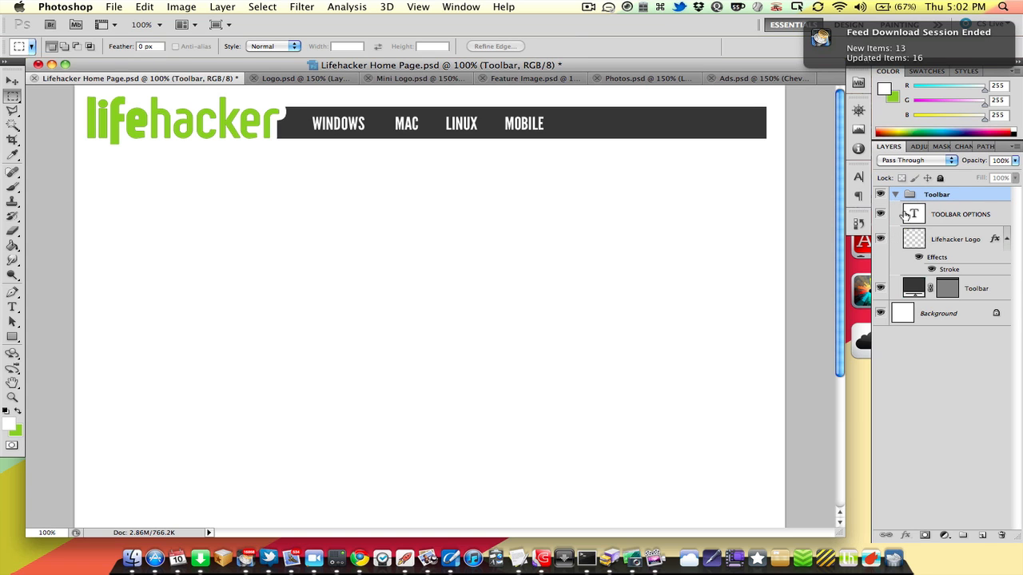
{"action": "left_click", "coordinate": [896, 196]}
{"action": "left_click_drag", "start_coordinate": [552, 183], "coordinate": [548, 256]}
{"action": "key", "text": "super+z"}
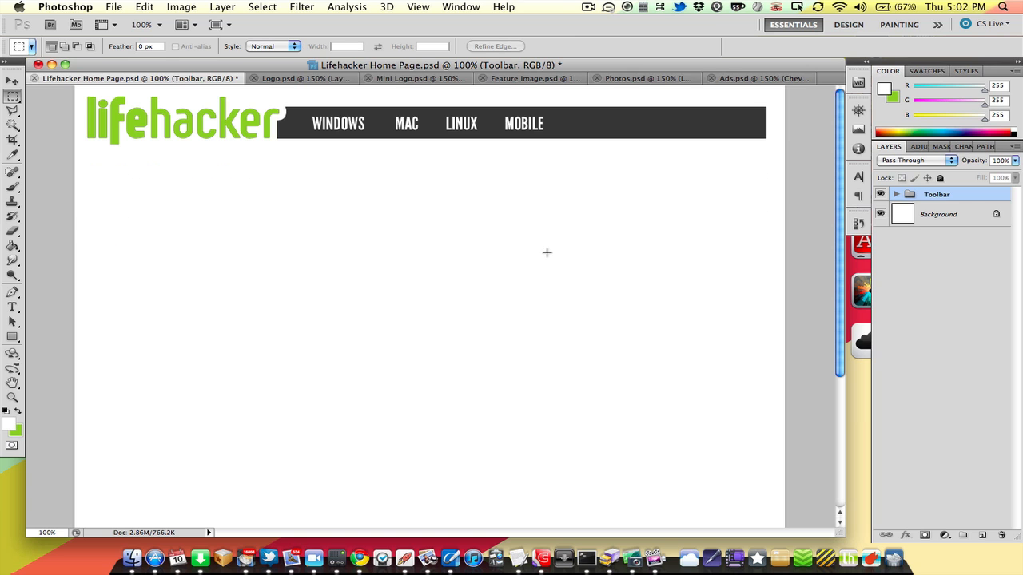
Create a new layer named Search above the TOOLBAR OPTIONS layer inside the Toolbar group.
{"action": "left_click", "coordinate": [896, 196]}
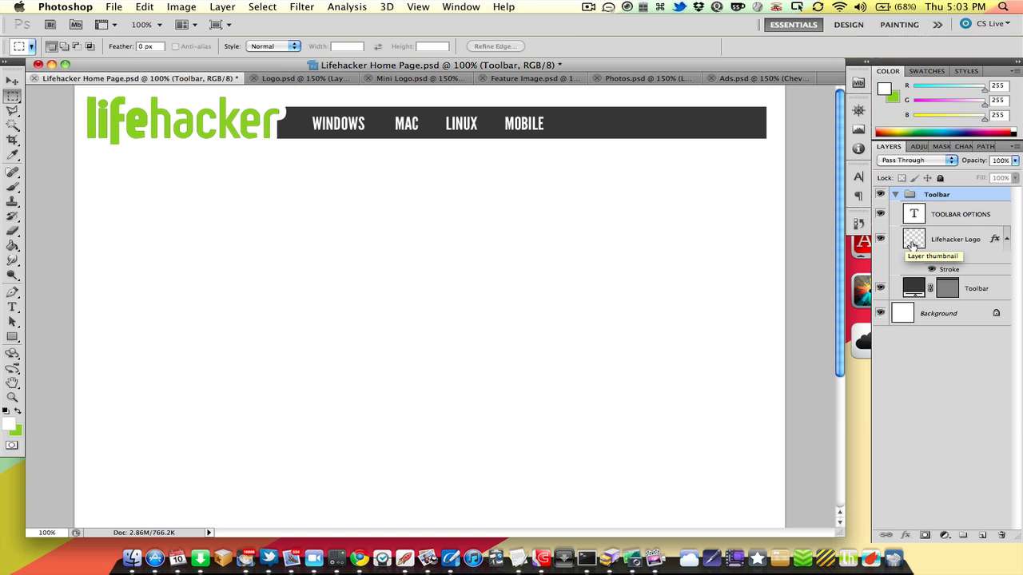
{"action": "left_click", "coordinate": [912, 245]}
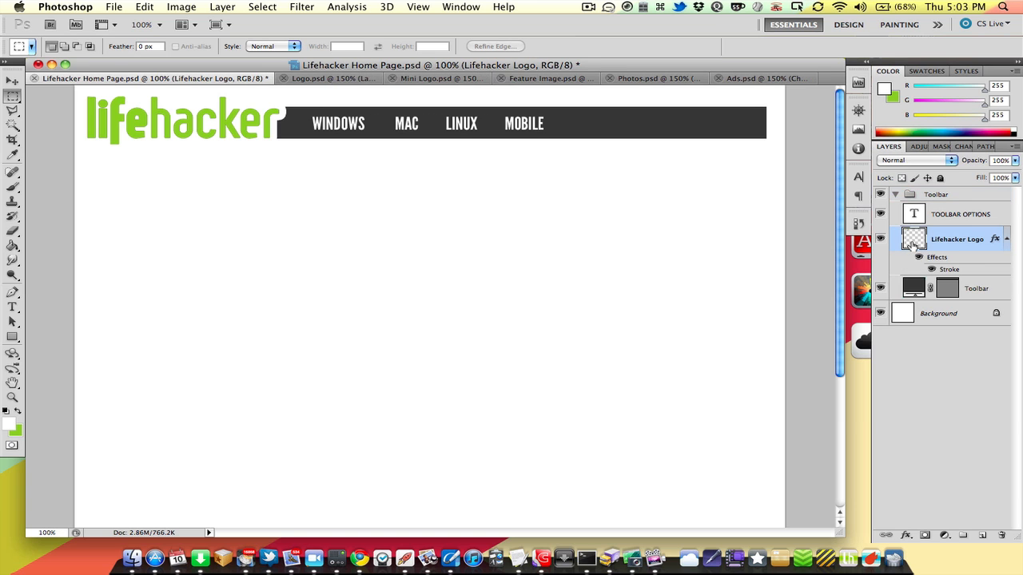
{"action": "left_click", "coordinate": [912, 219]}
{"action": "key", "text": "super+shift+n"}
{"action": "type", "text": "ch"}
{"action": "key", "text": "Return"}
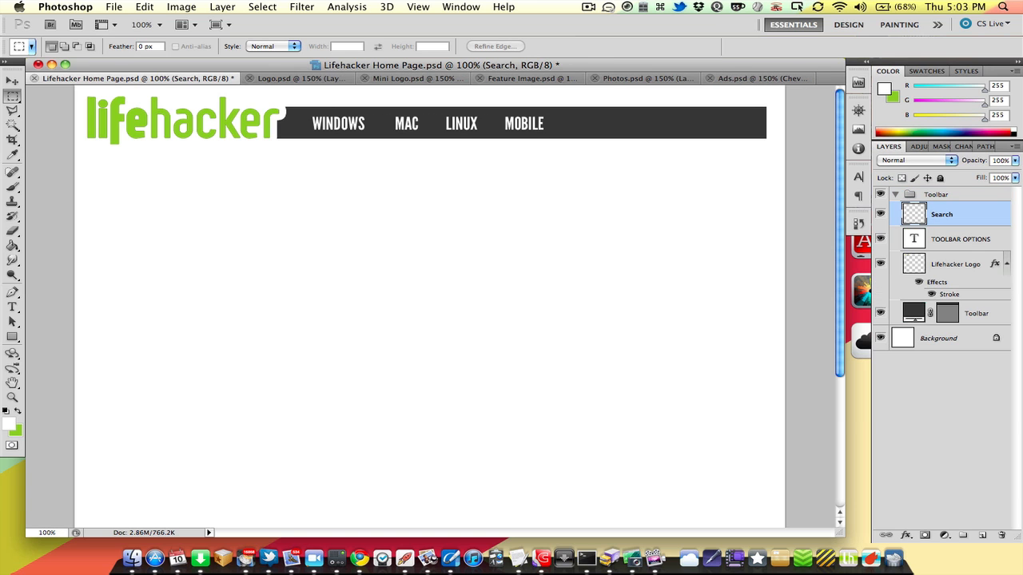
Draw a white rounded rectangle with a 10 px radius as a search box at the toolbar's right end.
{"action": "left_click_drag", "start_coordinate": [12, 337], "coordinate": [41, 348]}
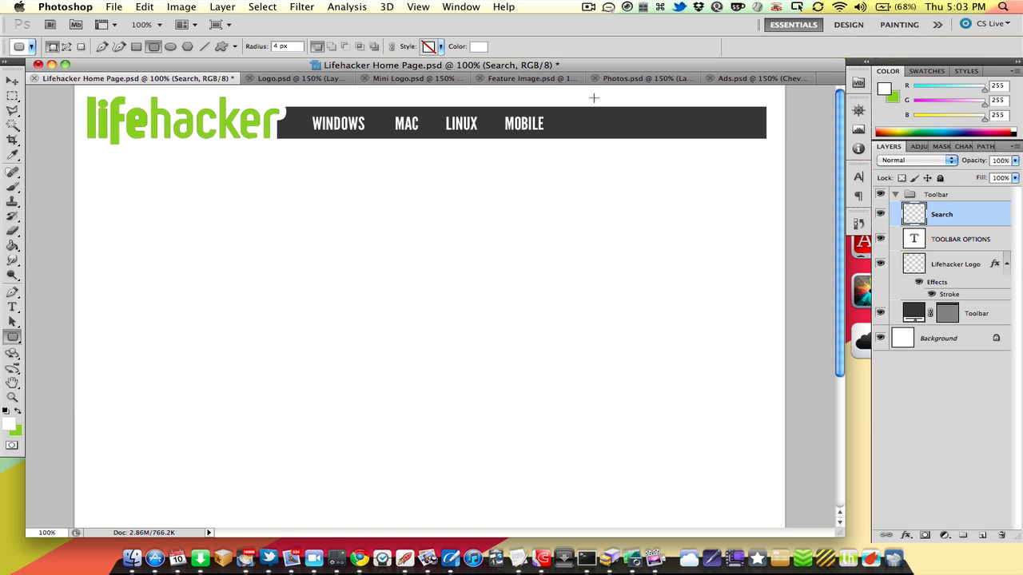
{"action": "left_click_drag", "start_coordinate": [250, 51], "coordinate": [253, 49]}
{"action": "left_click_drag", "start_coordinate": [753, 115], "coordinate": [607, 129]}
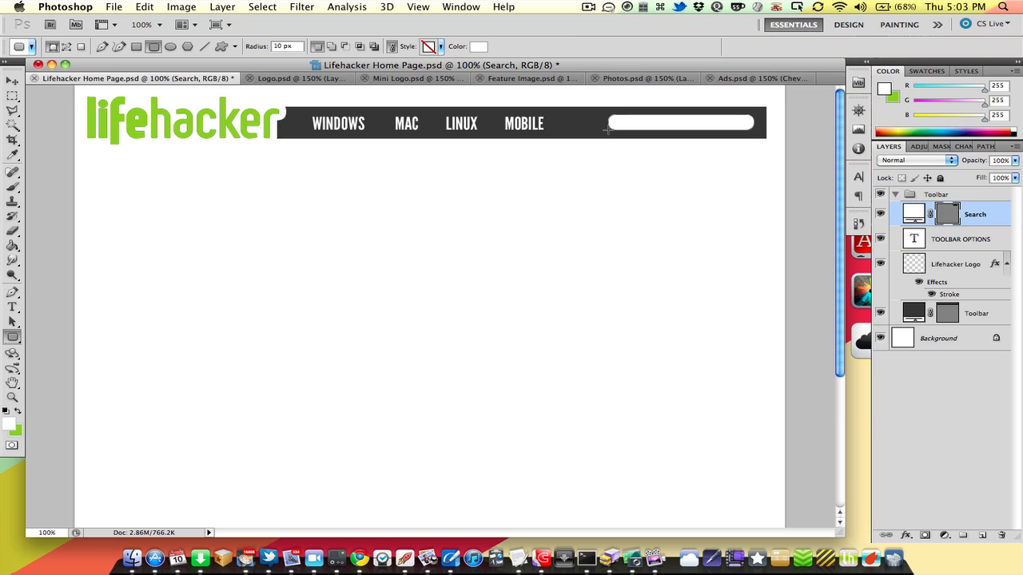
Nudge the search box slightly down and right within the toolbar, and accept ffffff as its solid fill colour.
{"action": "key", "text": "m"}
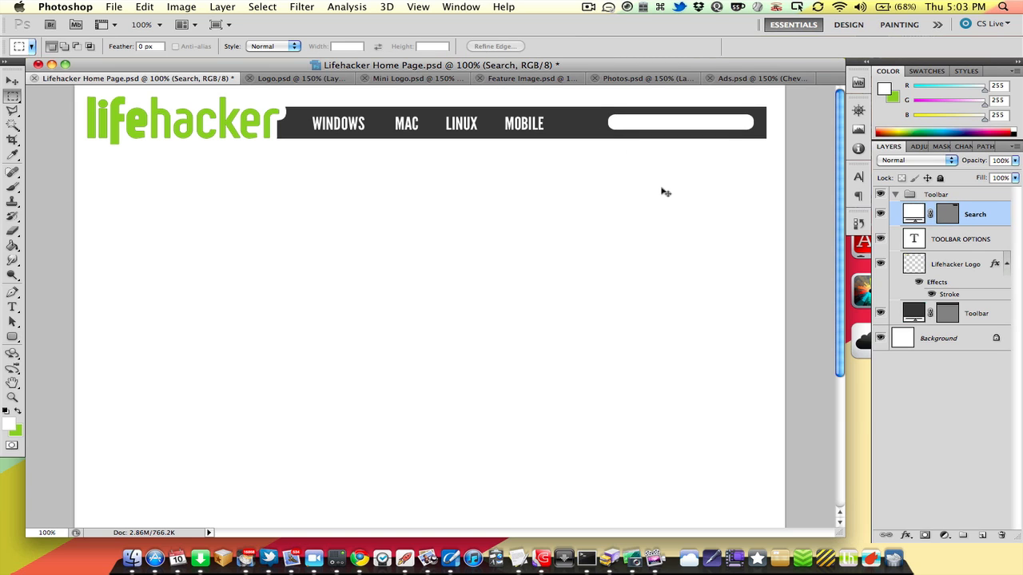
{"action": "key", "text": "super+Down"}
{"action": "key", "text": "super+Down"}
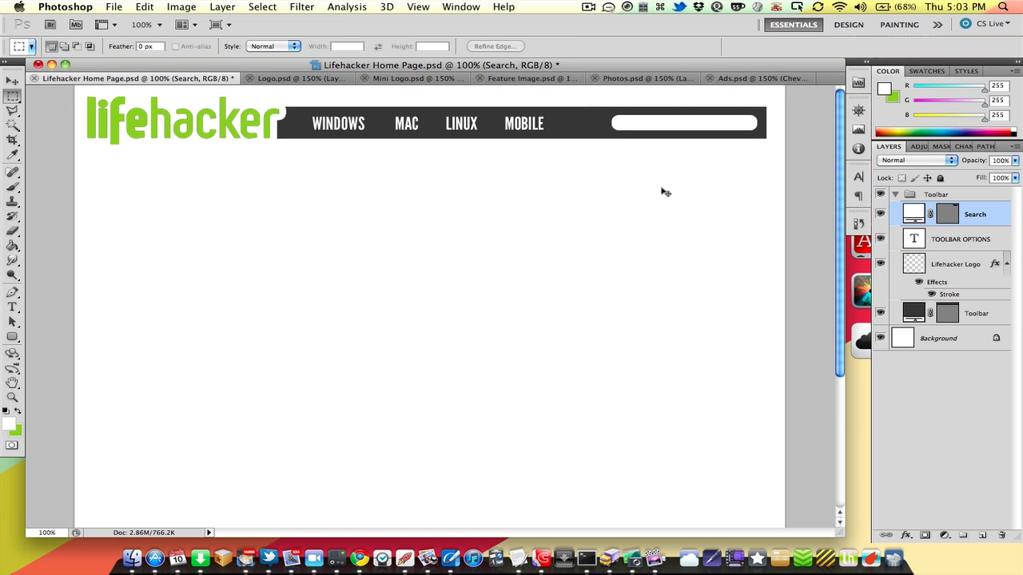
{"action": "double_click", "coordinate": [915, 213]}
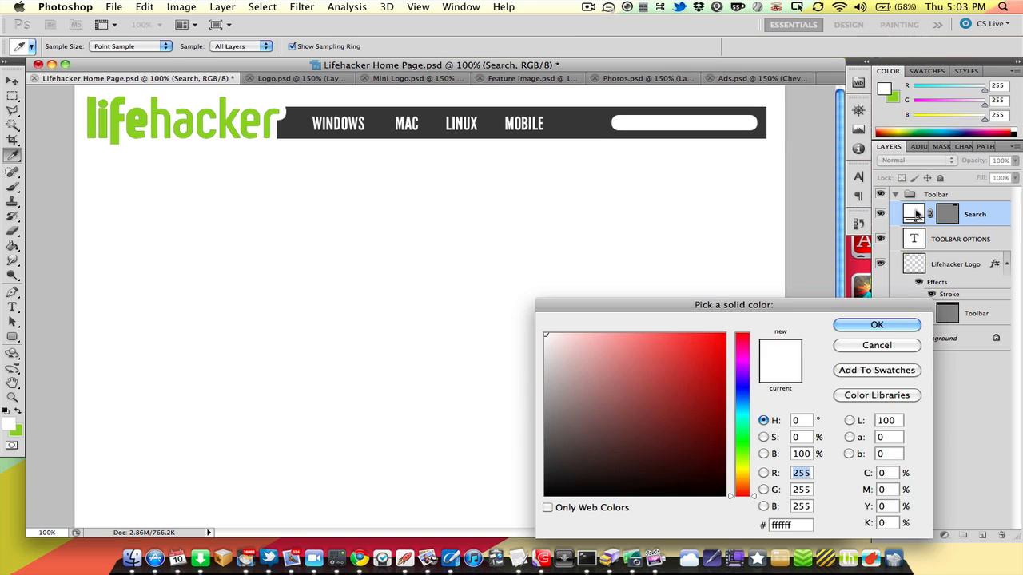
{"action": "left_click", "coordinate": [877, 325]}
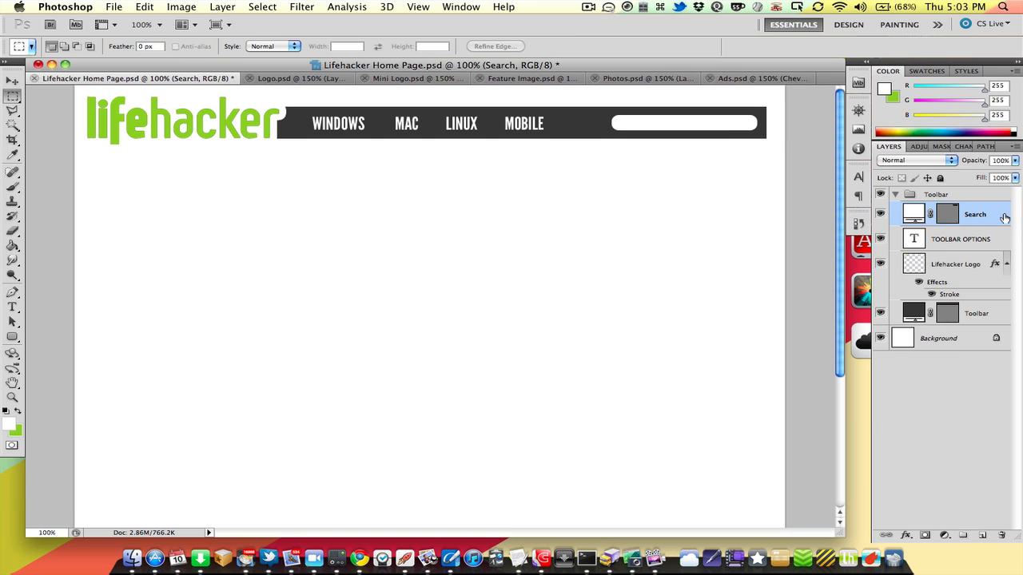
Add an inner shadow to the Search shape layer, set its size to 5 px and adjust its opacity.
{"action": "double_click", "coordinate": [1003, 218]}
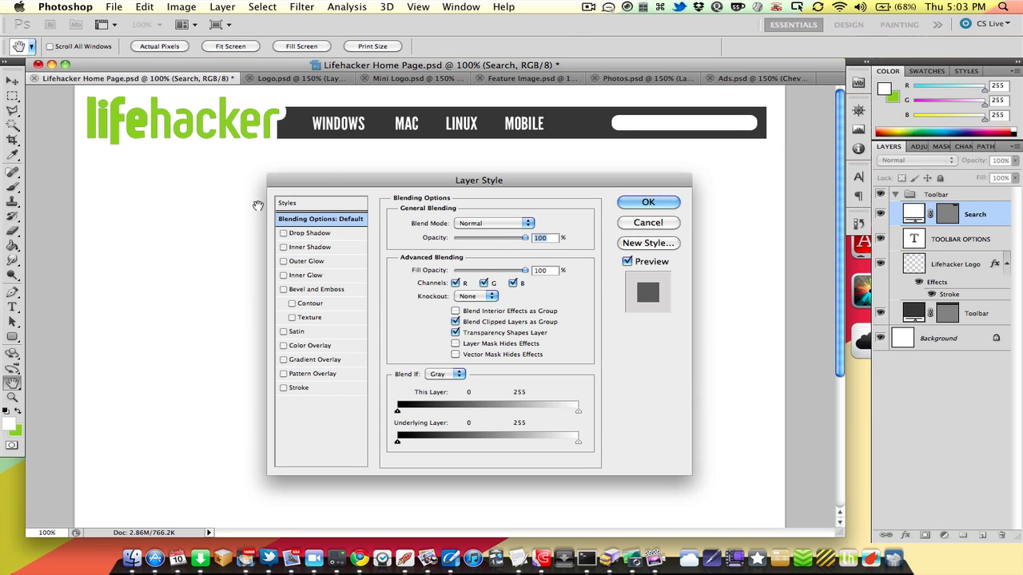
{"action": "left_click", "coordinate": [284, 248]}
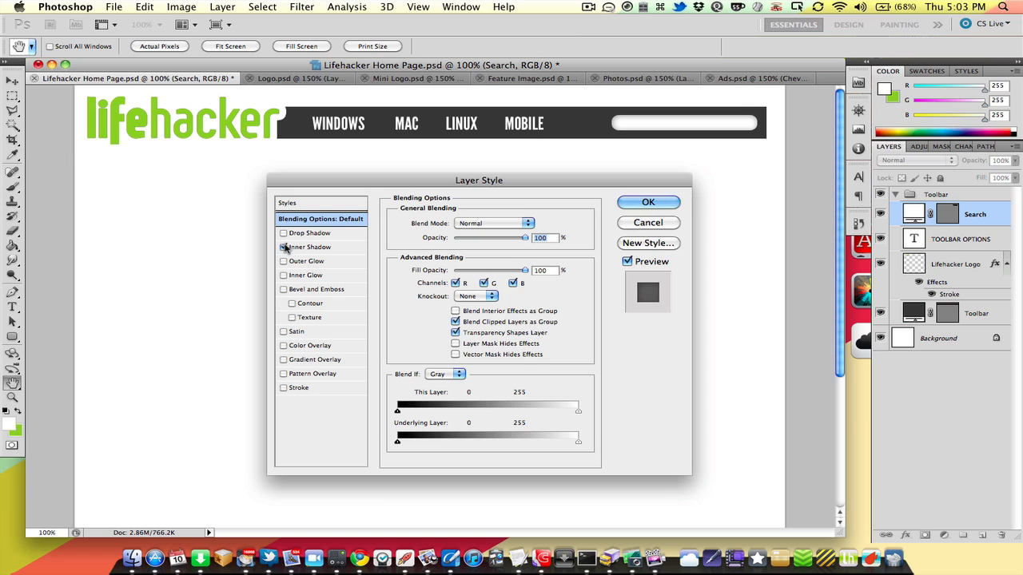
{"action": "left_click", "coordinate": [304, 247]}
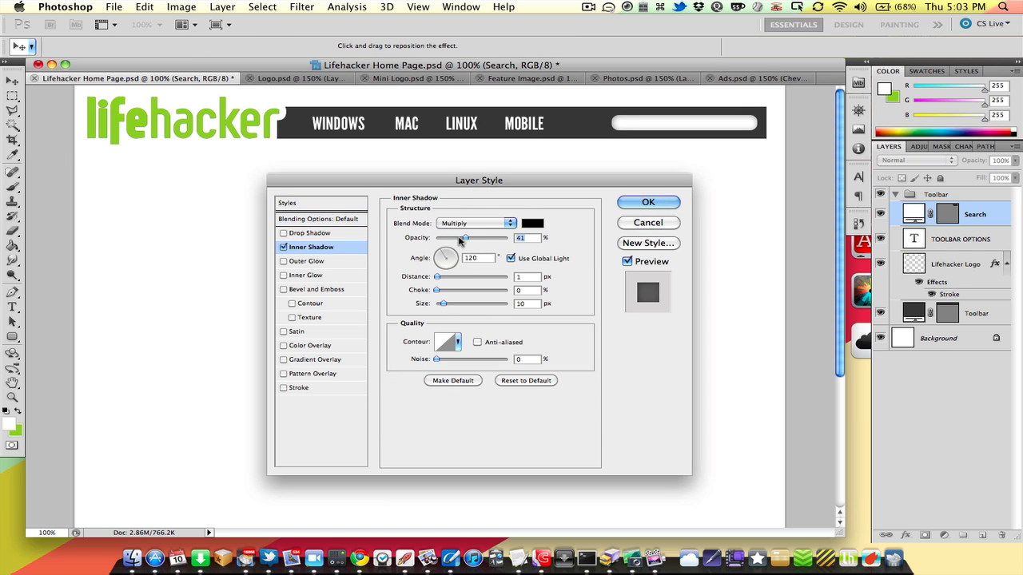
{"action": "left_click_drag", "start_coordinate": [444, 305], "coordinate": [440, 308]}
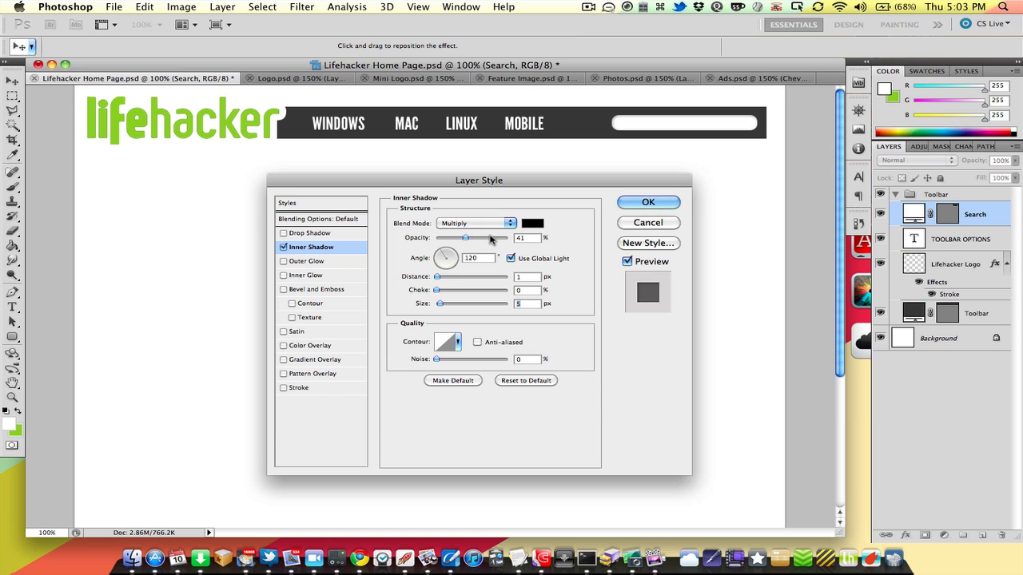
{"action": "left_click_drag", "start_coordinate": [490, 237], "coordinate": [479, 239]}
{"action": "key", "text": "Return"}
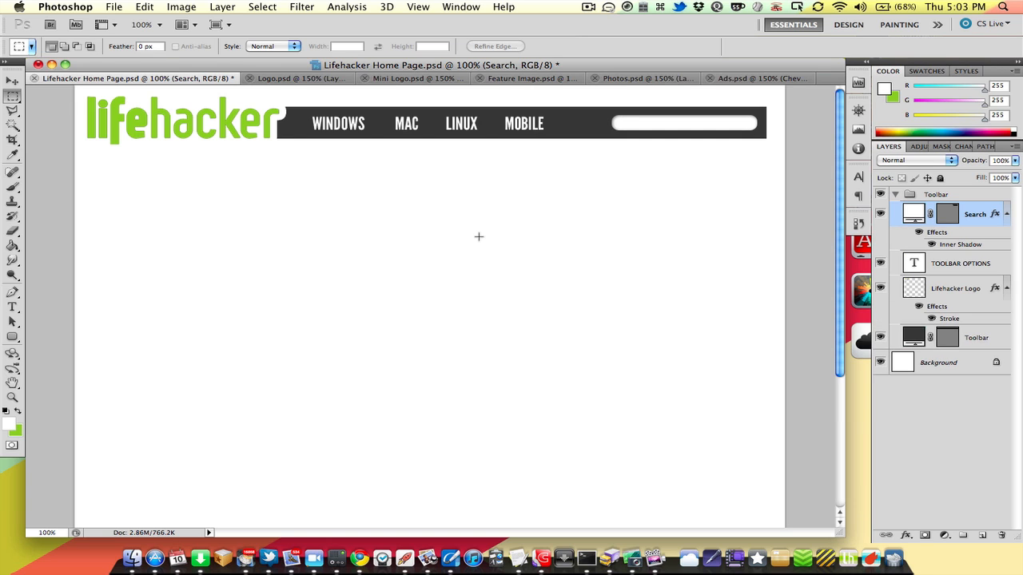
Reset the colours to default black and white, and write "Search..." in black inside the search box.
{"action": "key", "text": "t"}
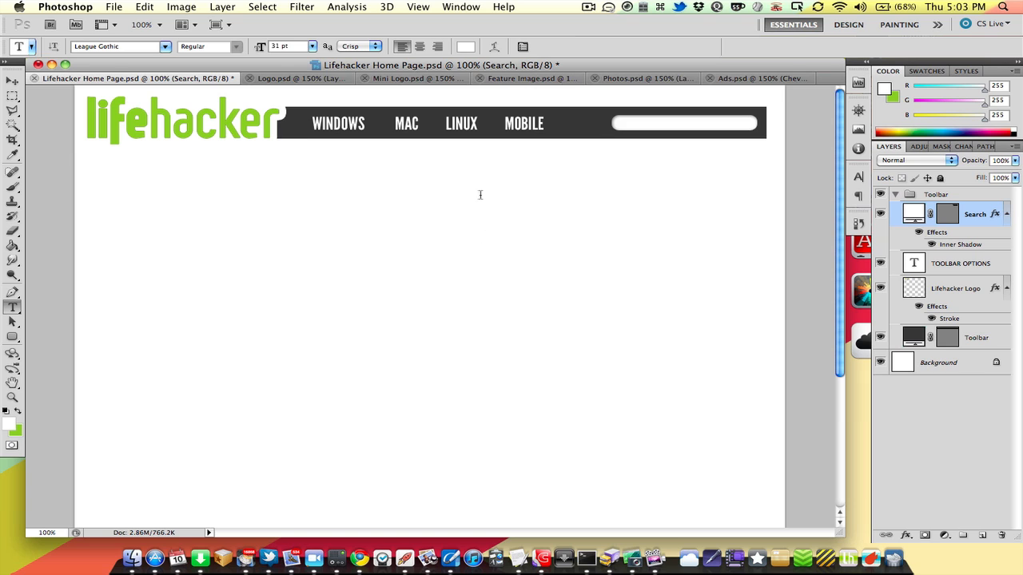
{"action": "left_click", "coordinate": [7, 411]}
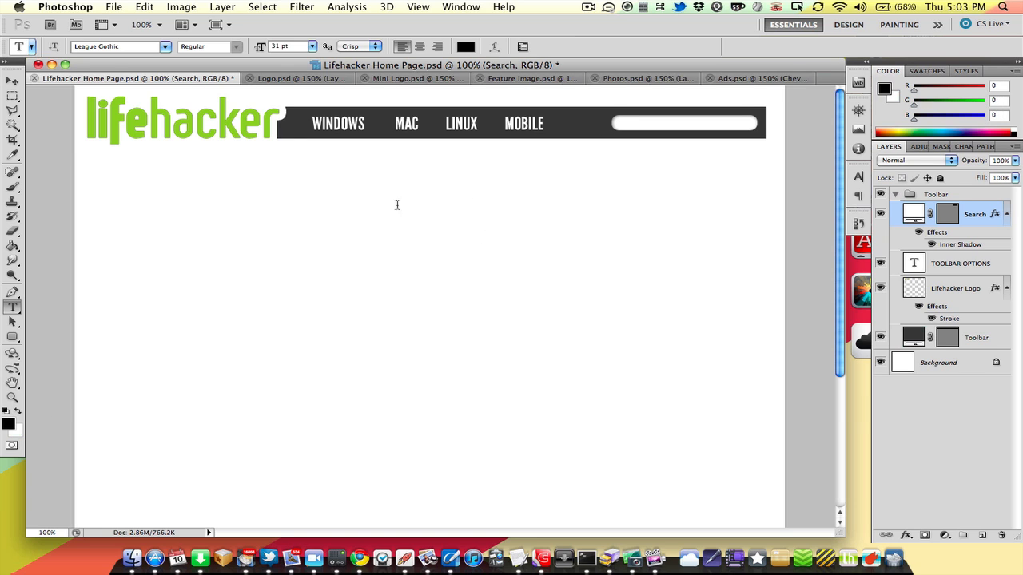
{"action": "left_click", "coordinate": [628, 124]}
{"action": "type", "text": "S"}
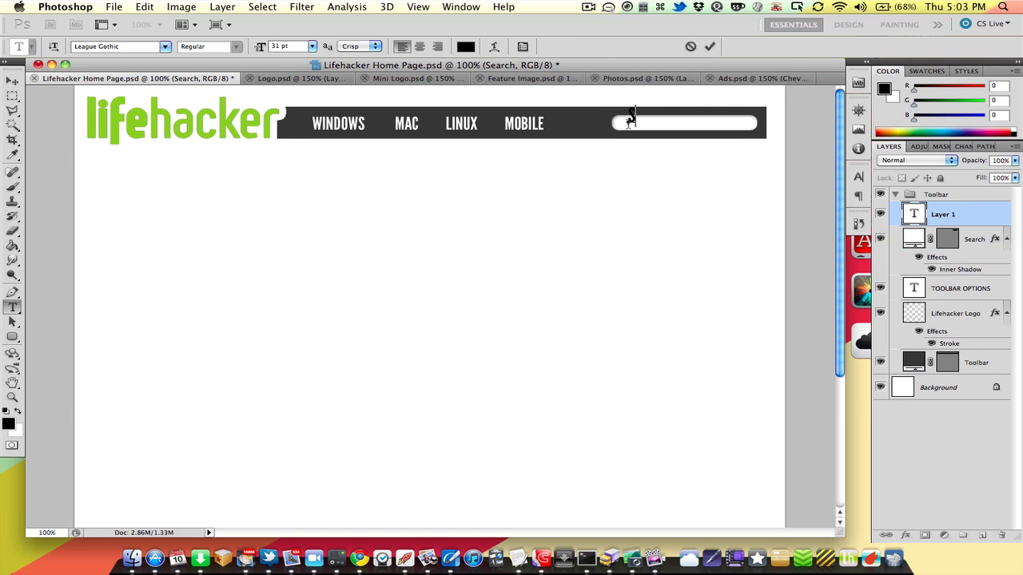
{"action": "type", "text": "earch..."}
Set the "Search..." text to Arial at 14 pt.
{"action": "key", "text": "super+a"}
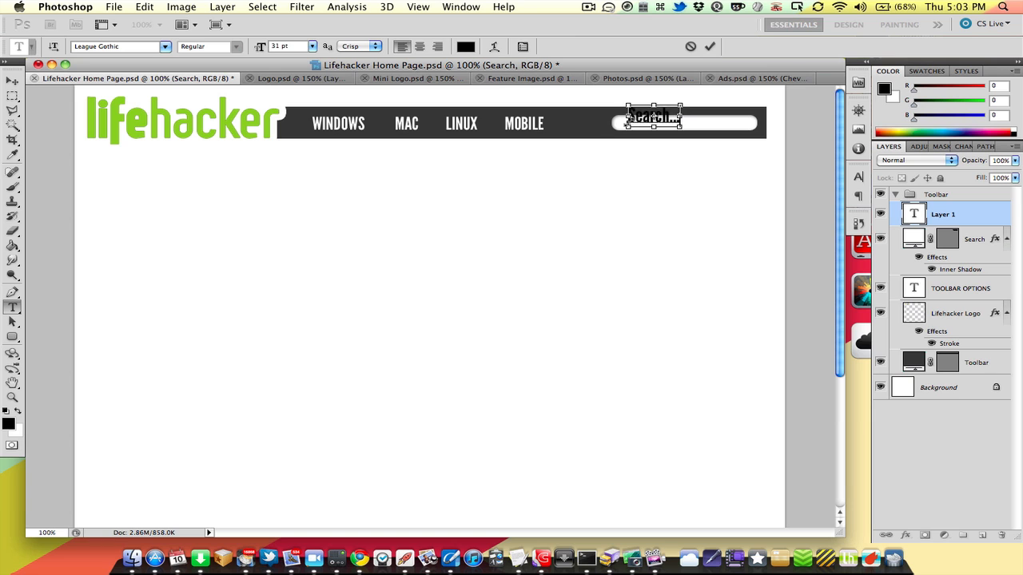
{"action": "left_click", "coordinate": [165, 46]}
{"action": "type", "text": "Arial"}
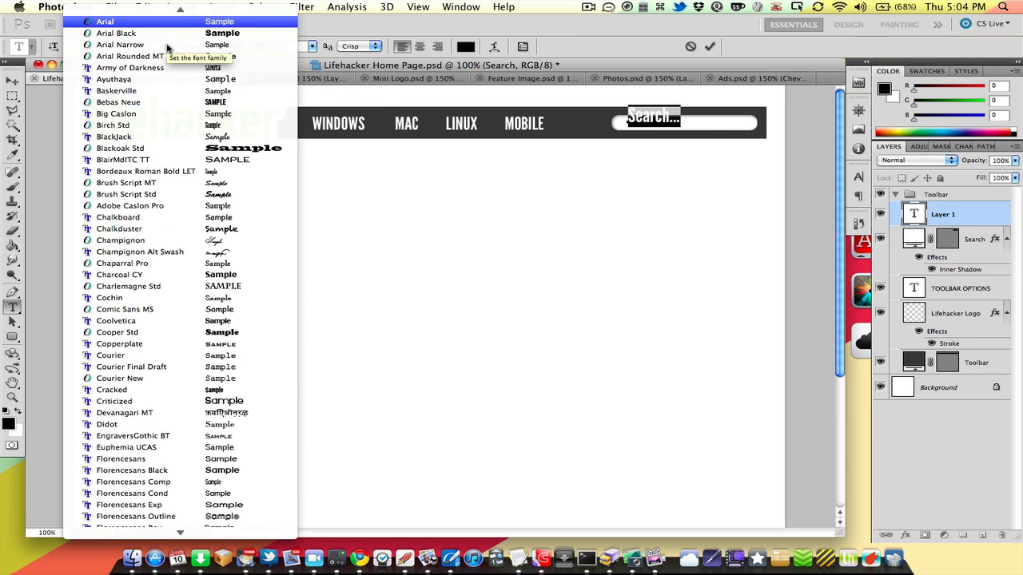
{"action": "key", "text": "Return"}
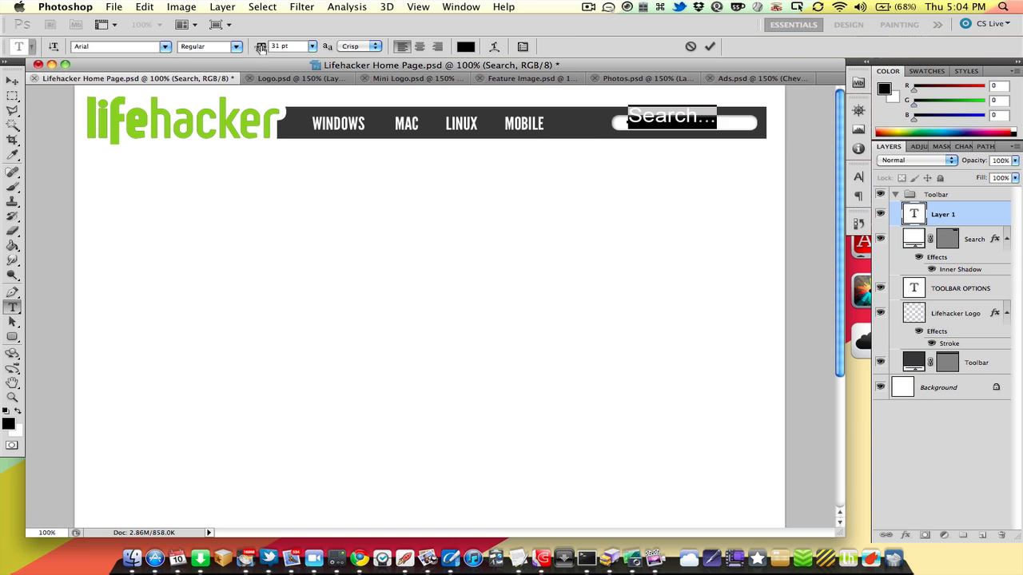
{"action": "left_click_drag", "start_coordinate": [260, 49], "coordinate": [247, 49]}
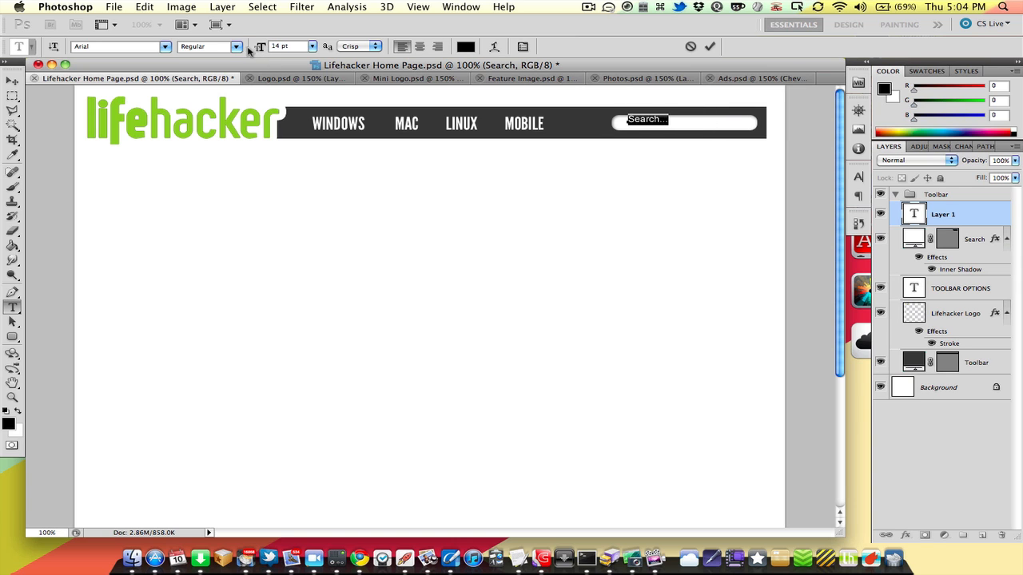
Colour the "Search..." text medium grey with RGB 160, 160, 160.
{"action": "key", "text": "super+h"}
{"action": "left_click", "coordinate": [9, 423]}
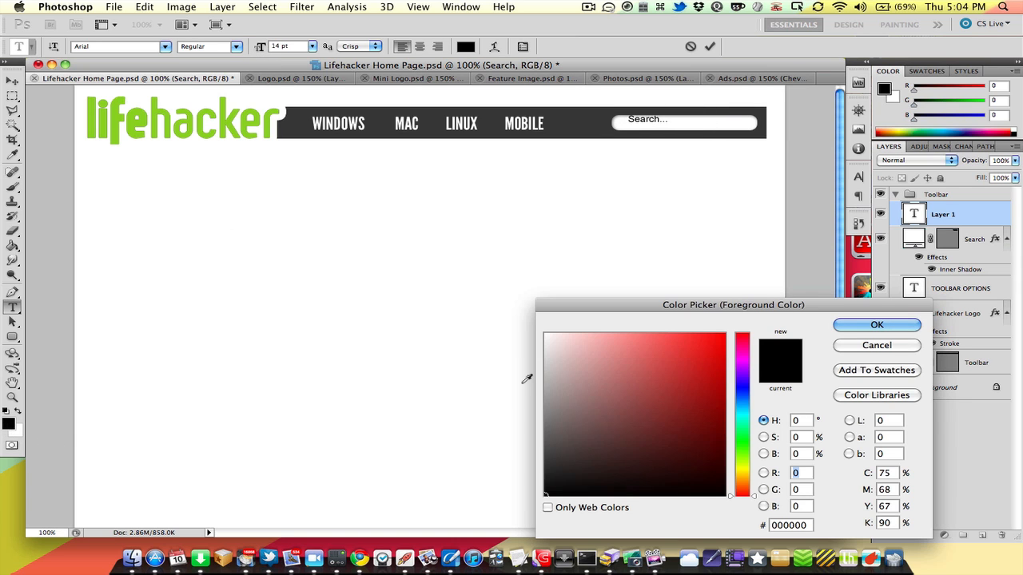
{"action": "left_click", "coordinate": [543, 359]}
{"action": "left_click_drag", "start_coordinate": [551, 367], "coordinate": [543, 394]}
{"action": "key", "text": "Return"}
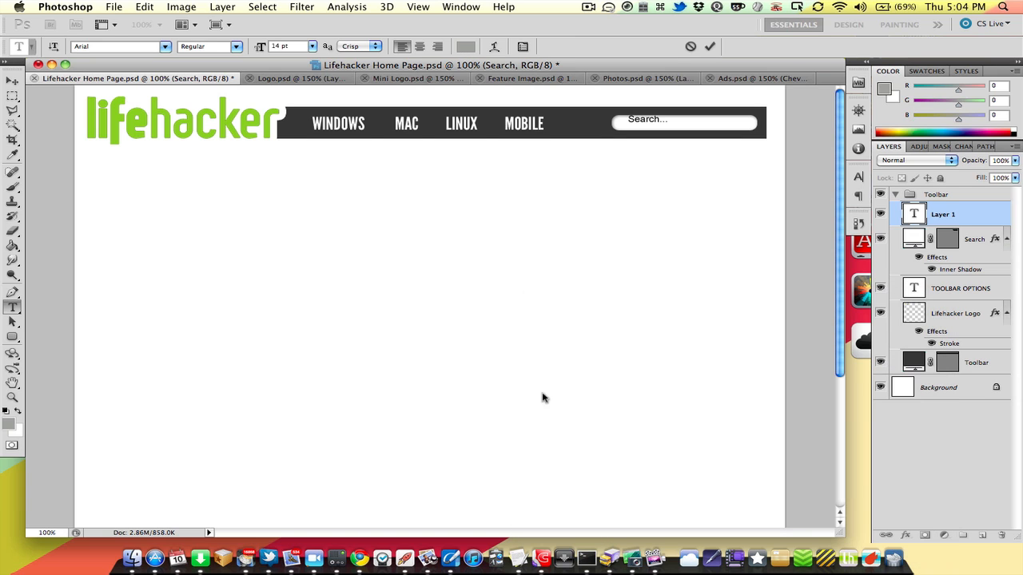
Set the "Search..." text to Bold Italic and commit the text edit.
{"action": "left_click", "coordinate": [235, 46]}
{"action": "left_click", "coordinate": [237, 68]}
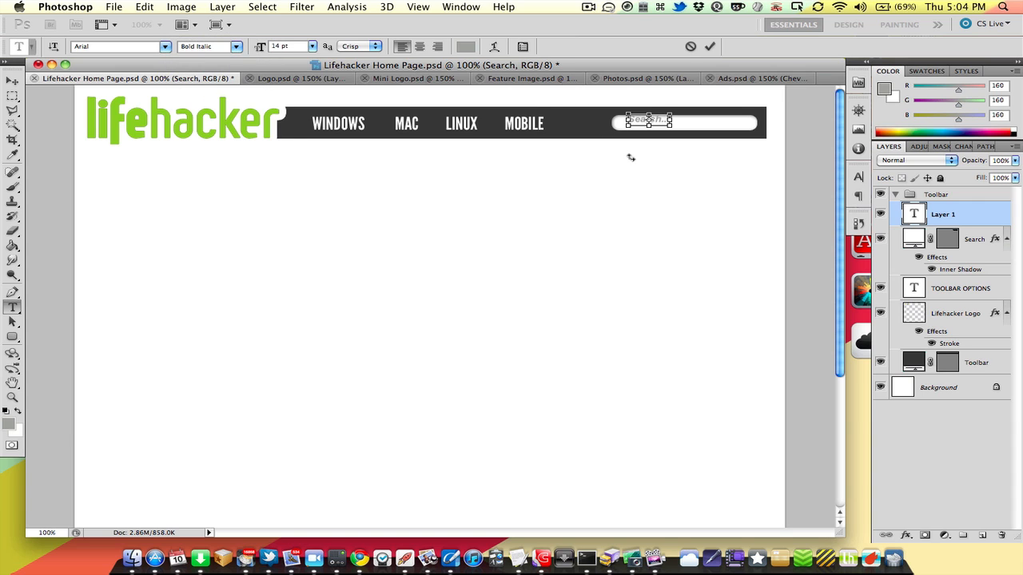
{"action": "key", "text": "super+Return"}
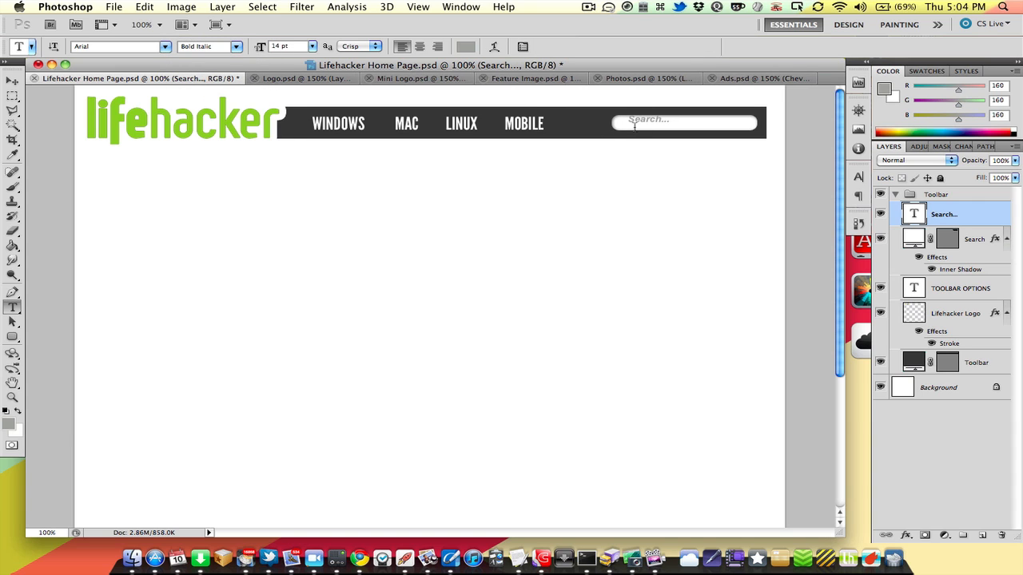
Set the "Search..." text style to Italic and commit the text edit.
{"action": "triple_click", "coordinate": [634, 126]}
{"action": "left_click", "coordinate": [236, 47]}
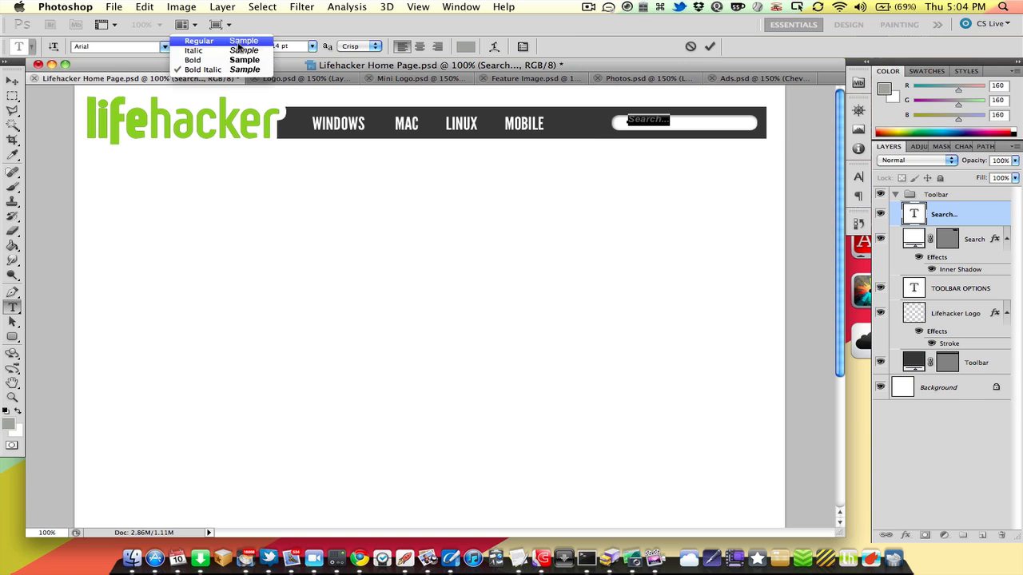
{"action": "left_click", "coordinate": [238, 49]}
{"action": "key", "text": "super+Return"}
Nudge the "Search..." text left and down so it sits vertically centred near the left end of the search box.
{"action": "key", "text": "m"}
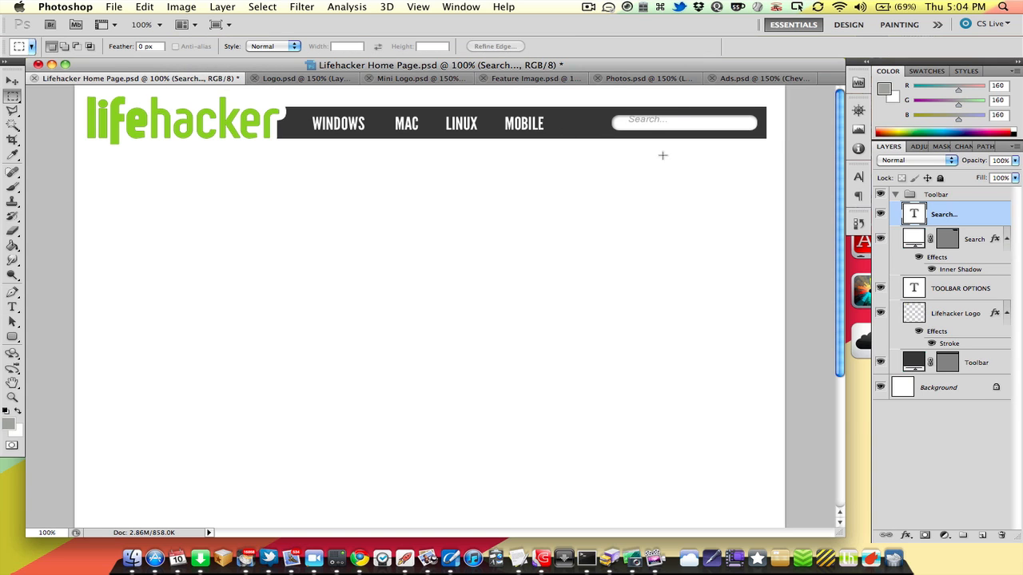
{"action": "key", "text": "super+Left"}
{"action": "key", "text": "super+Left"}
{"action": "key", "text": "super+Left"}
{"action": "key", "text": "super+Left"}
{"action": "key", "text": "super+Left"}
{"action": "key", "text": "super+Left"}
{"action": "key", "text": "super+Left"}
{"action": "key", "text": "super+Left"}
{"action": "key", "text": "super+Left"}
{"action": "key", "text": "super+Left"}
{"action": "key", "text": "super+Left"}
{"action": "key", "text": "super+Left"}
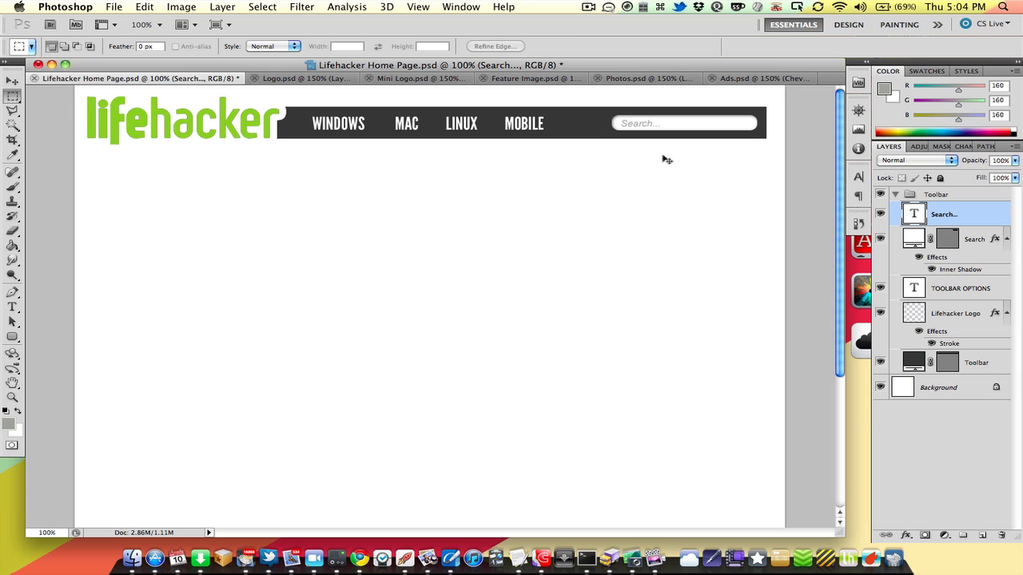
{"action": "key", "text": "super+Up"}
Group the "Search..." text with the Search shape layer, name the group Search Box, and leave it collapsed.
{"action": "left_click", "coordinate": [916, 236], "text": "shift"}
{"action": "key", "text": "super+g"}
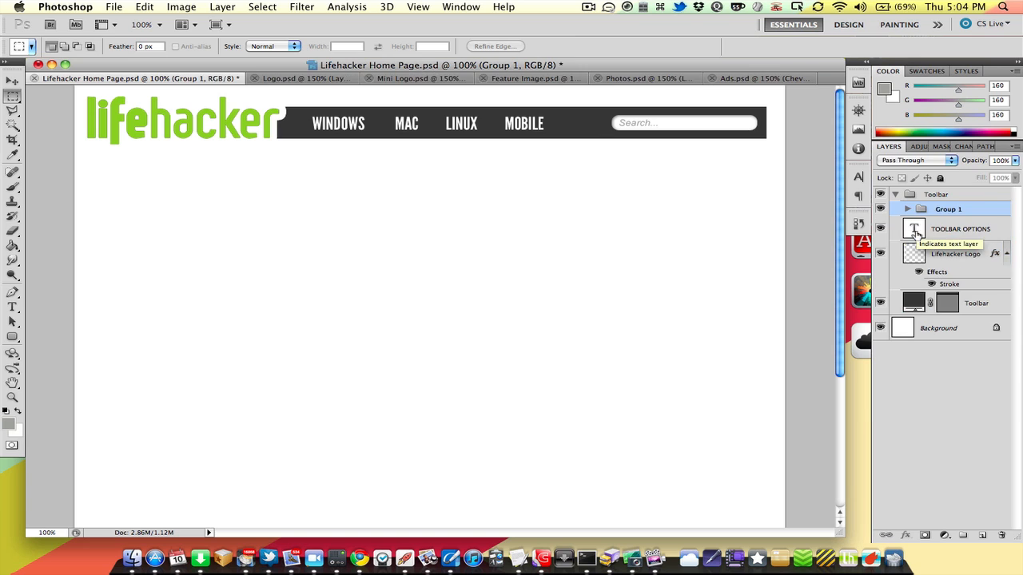
{"action": "double_click", "coordinate": [945, 209]}
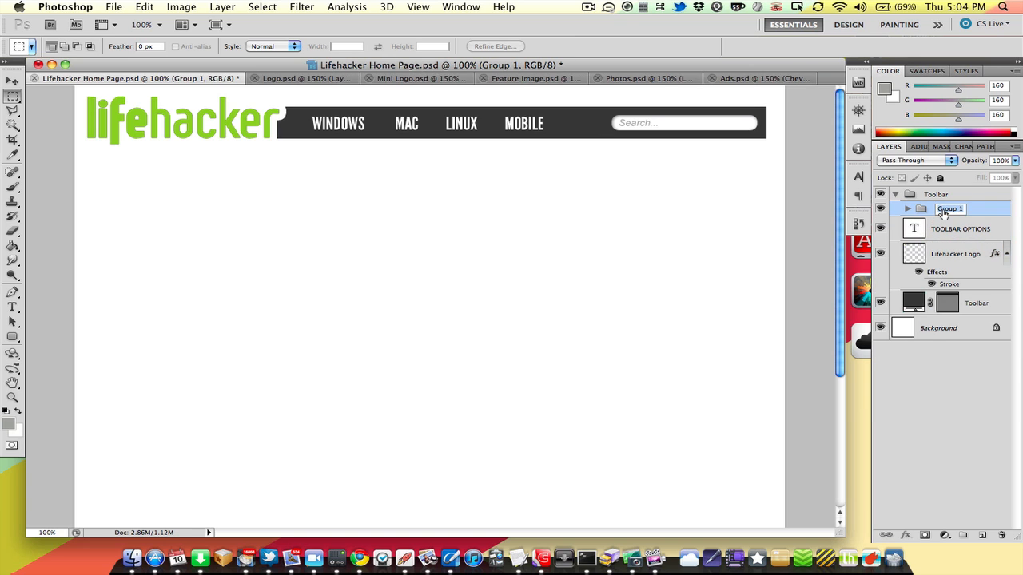
{"action": "type", "text": "Search Box"}
{"action": "key", "text": "Return"}
{"action": "left_click", "coordinate": [906, 209]}
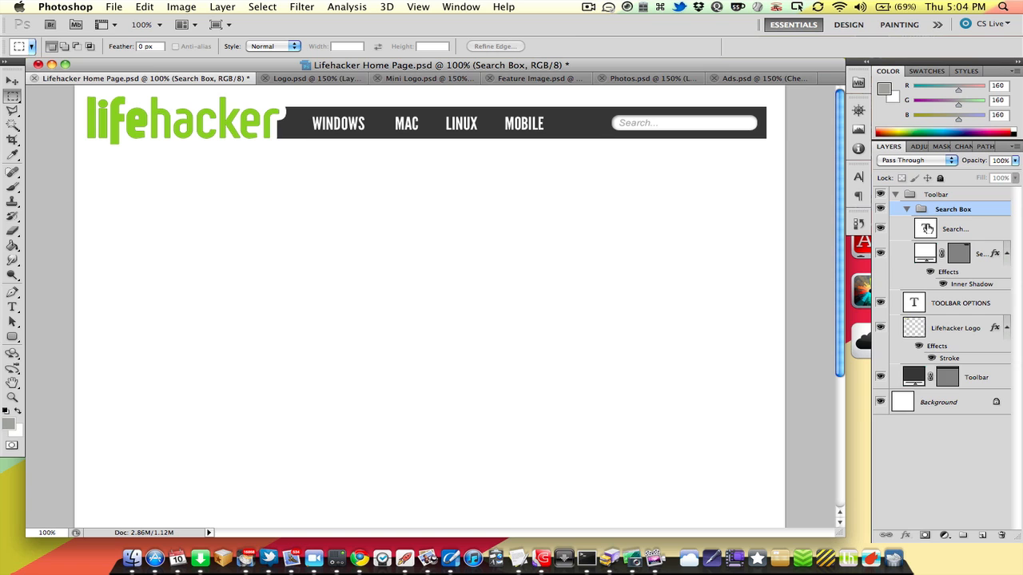
{"action": "left_click", "coordinate": [907, 209]}
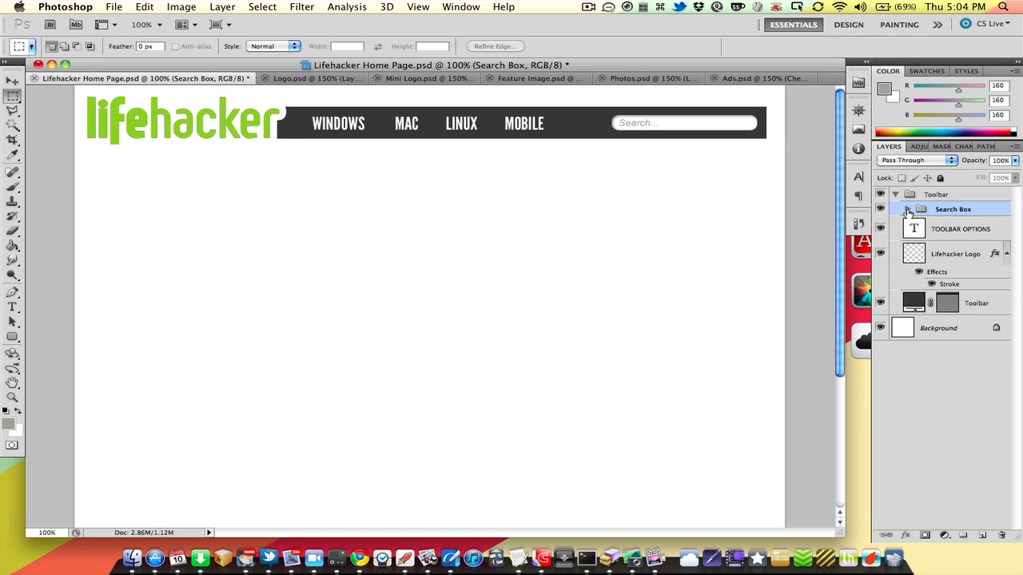
Create a new layer named Selected State directly above the Toolbar shape layer.
{"action": "left_click", "coordinate": [912, 230]}
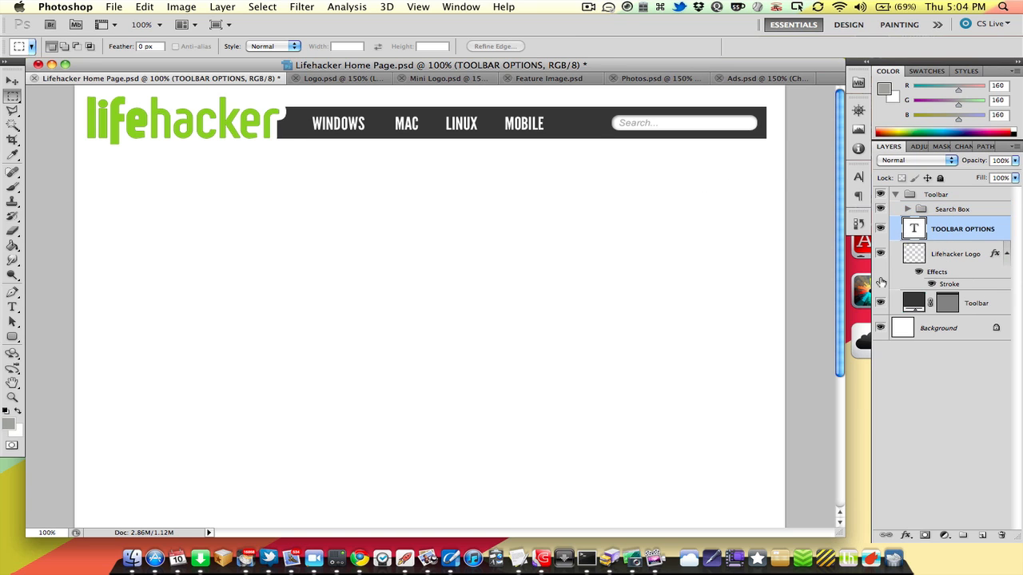
{"action": "left_click", "coordinate": [907, 301]}
{"action": "key", "text": "super+shift+n"}
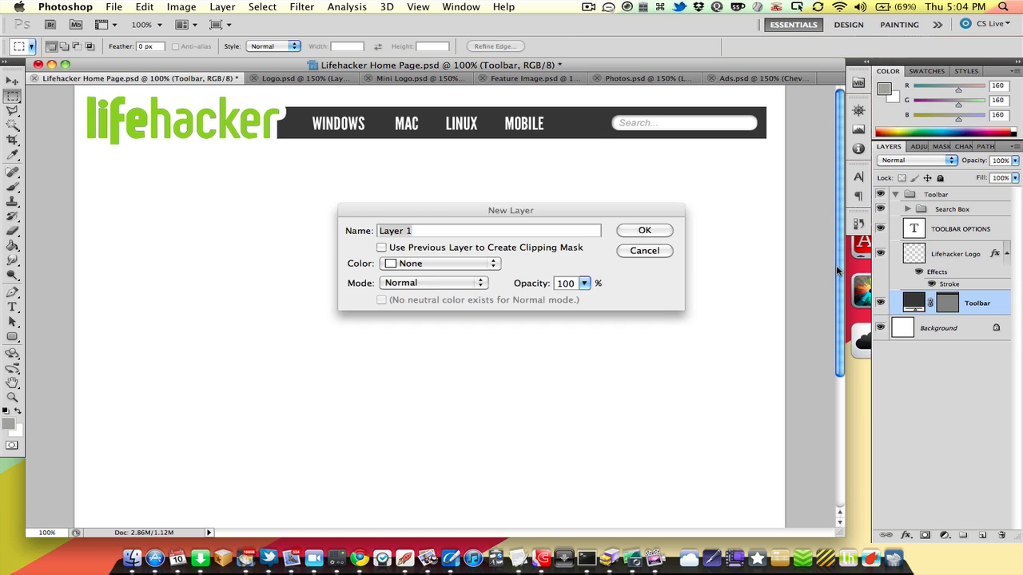
{"action": "type", "text": "Selected State"}
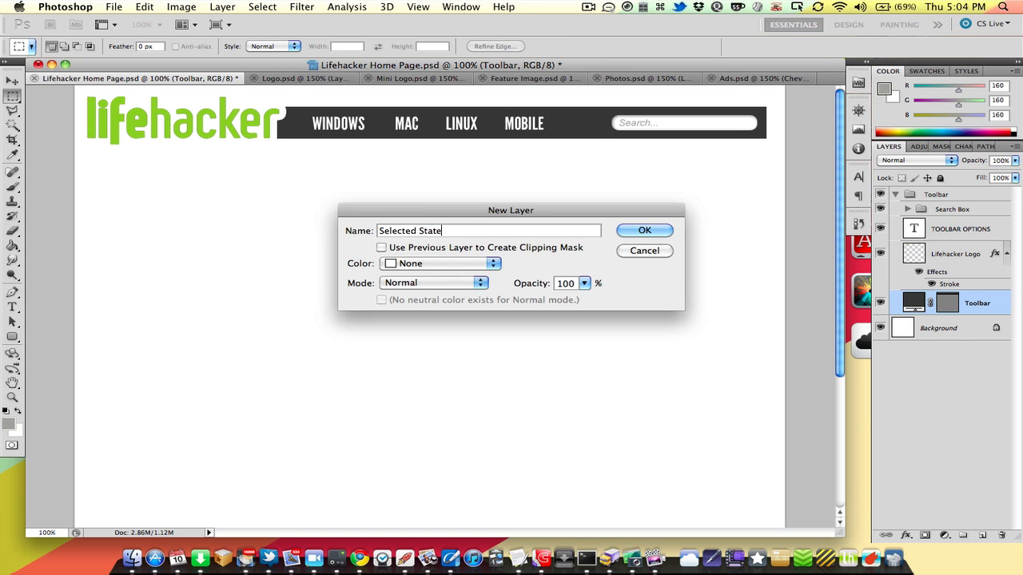
{"action": "key", "text": "Return"}
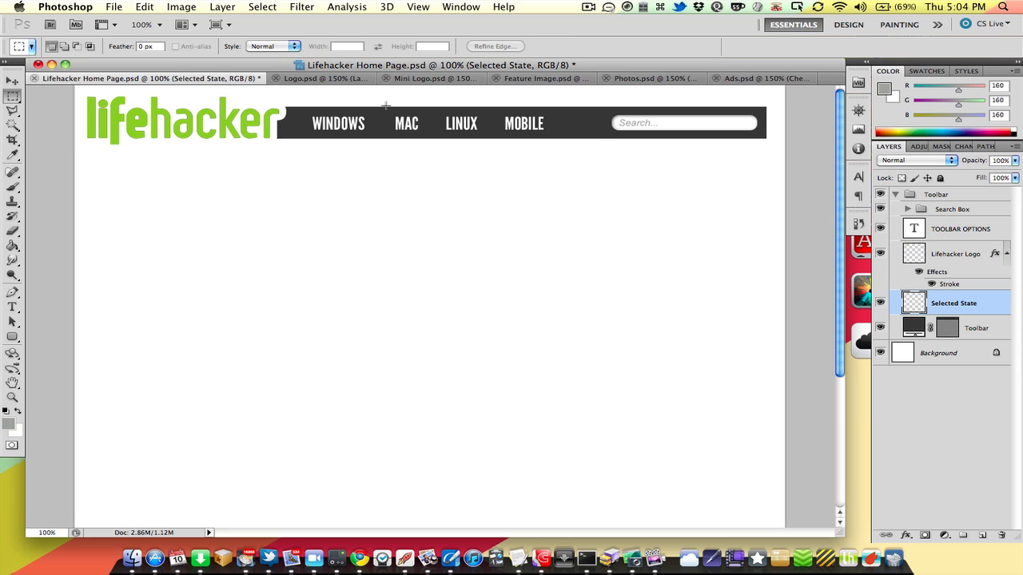
Draw a near-black rectangle (RGB 12, 12, 12) behind MAC on the Selected State layer, spanning the toolbar's full height.
{"action": "left_click_drag", "start_coordinate": [424, 139], "coordinate": [428, 139]}
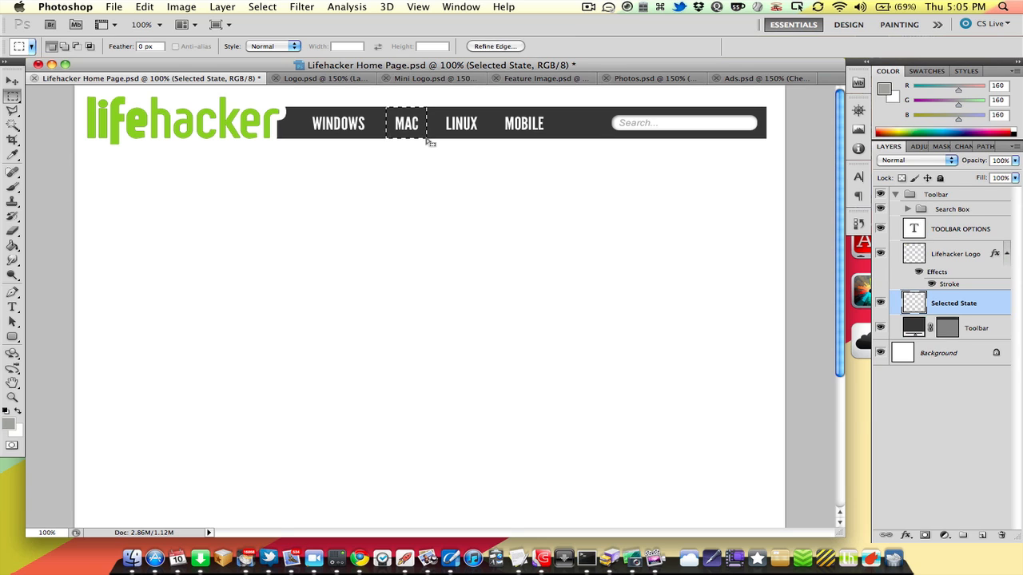
{"action": "left_click", "coordinate": [405, 151]}
{"action": "left_click", "coordinate": [12, 336]}
{"action": "left_click", "coordinate": [39, 339]}
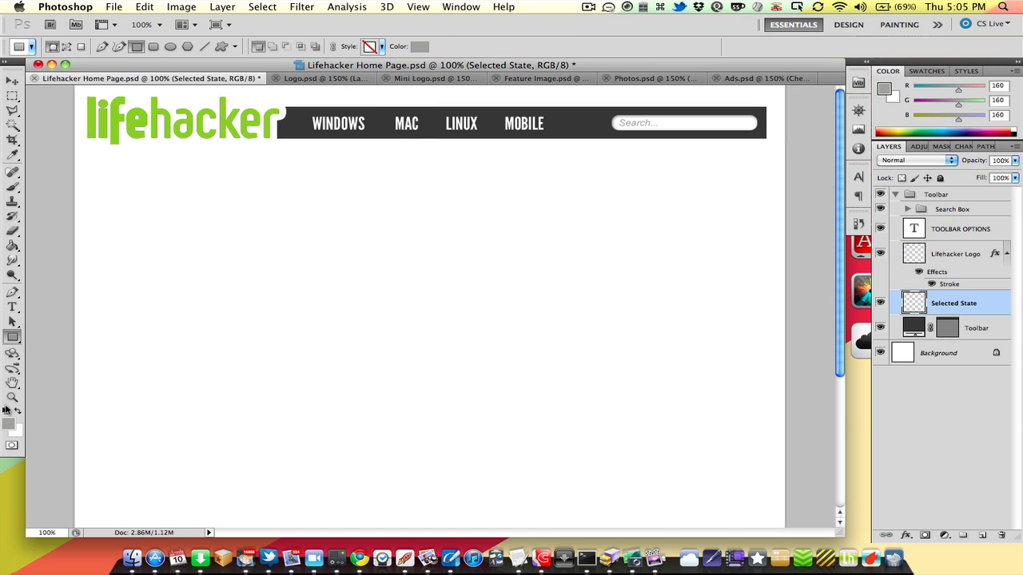
{"action": "left_click", "coordinate": [8, 424]}
{"action": "left_click", "coordinate": [382, 110]}
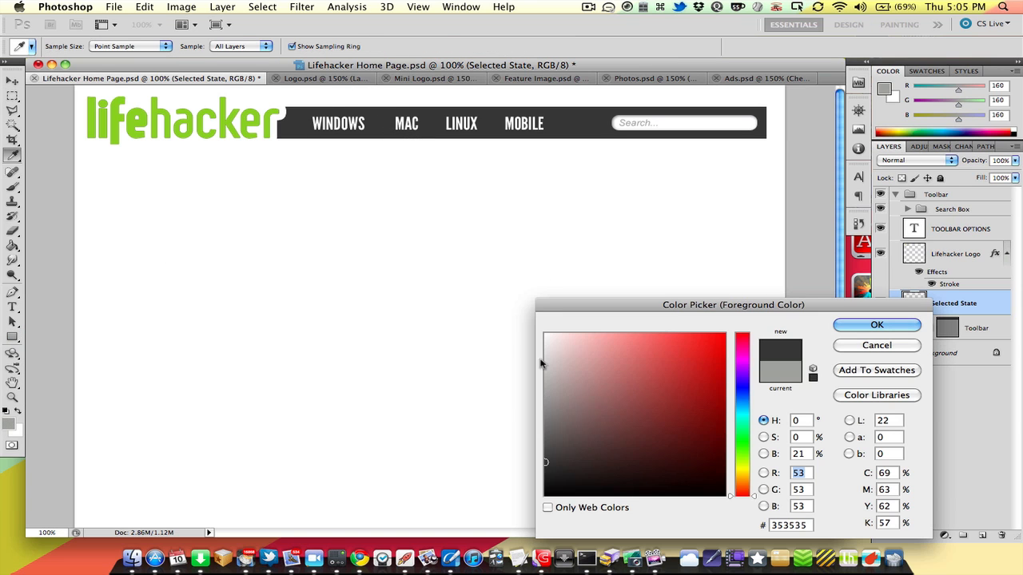
{"action": "left_click", "coordinate": [547, 488]}
{"action": "key", "text": "Return"}
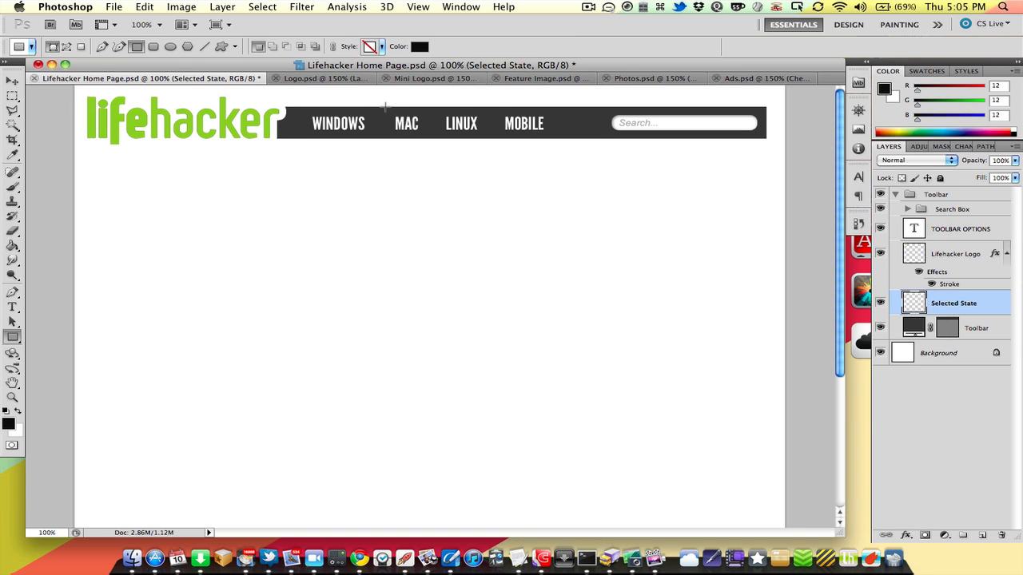
{"action": "left_click_drag", "start_coordinate": [385, 107], "coordinate": [427, 139]}
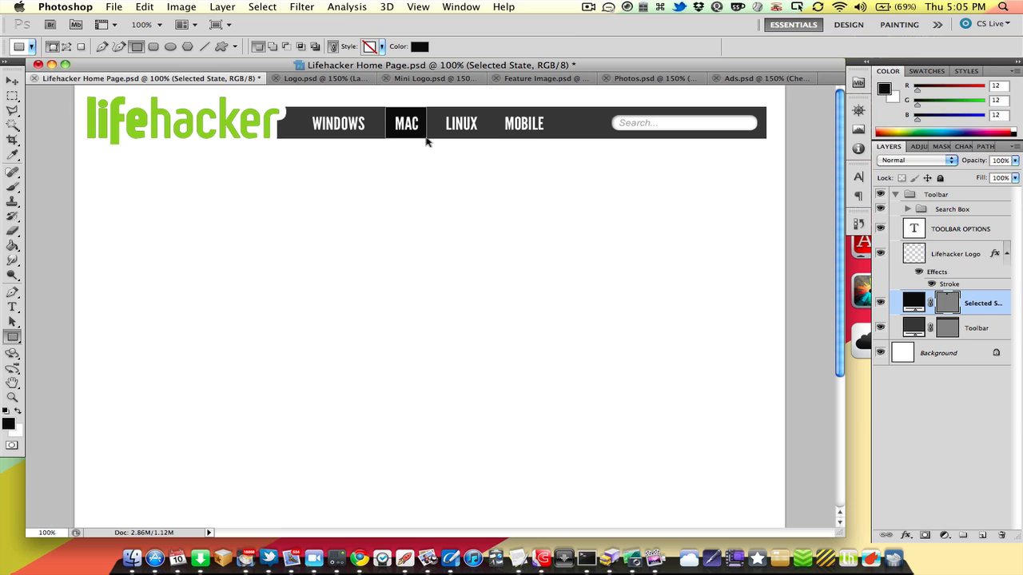
{"action": "key", "text": "m"}
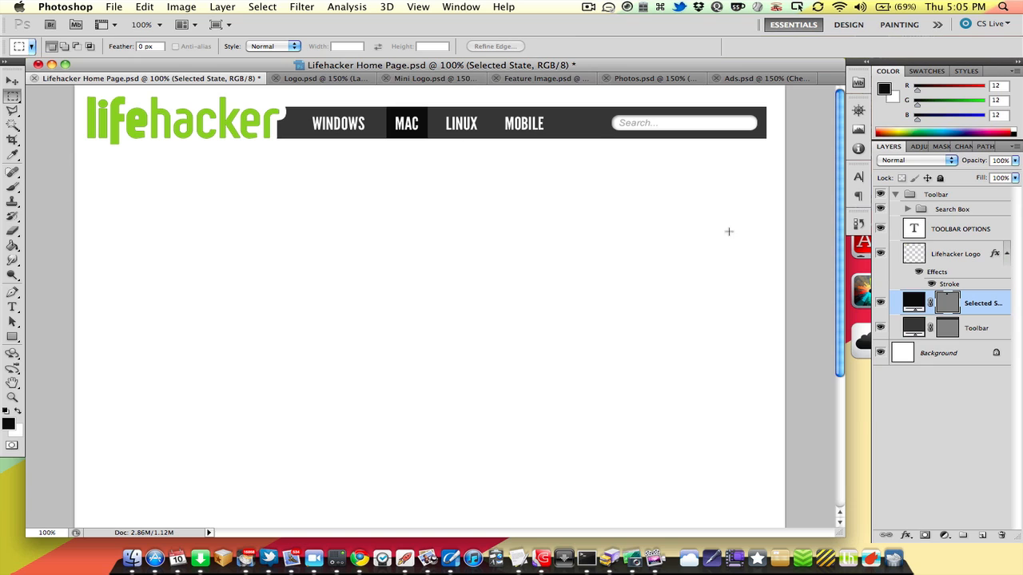
Collapse the Toolbar group and save the document with Maximize Compatibility enabled.
{"action": "left_click", "coordinate": [895, 195]}
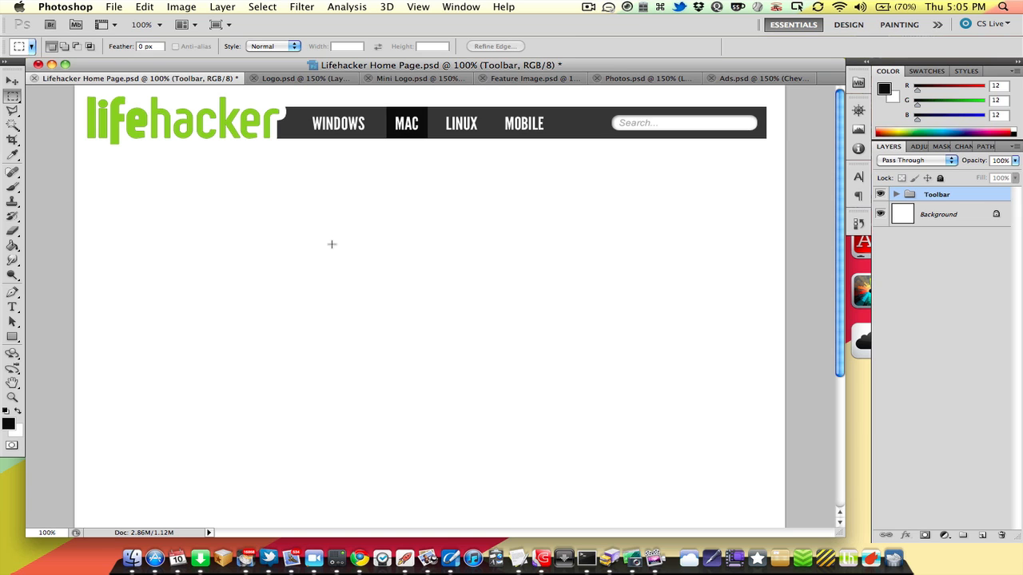
{"action": "key", "text": "ctrl+s"}
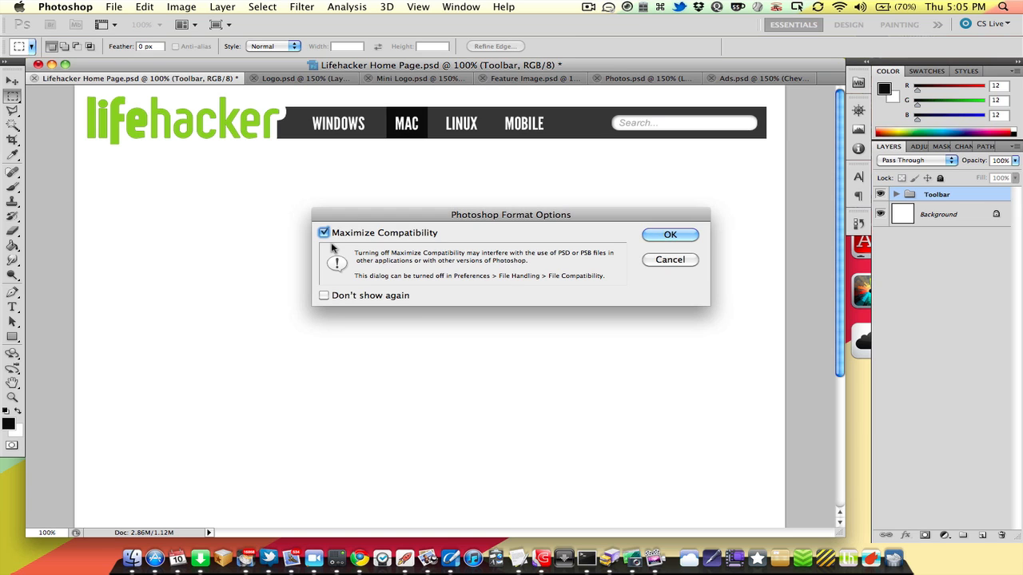
{"action": "key", "text": "Return"}
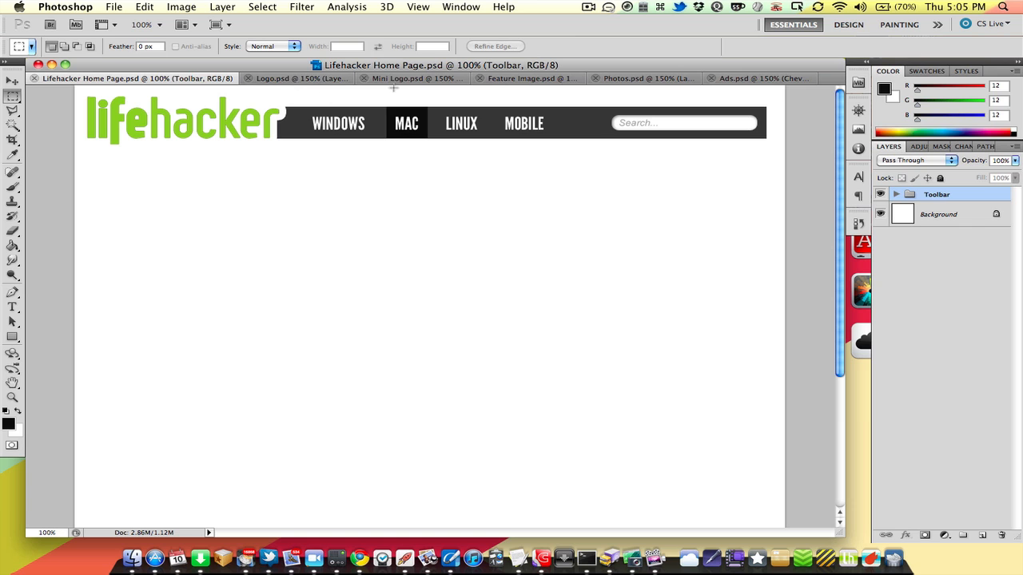
Copy the whole picture from Feature Image.psd at 100% zoom into Lifehacker Home Page.psd and place it beneath the logo, aligned with its left edge.
{"action": "left_click", "coordinate": [519, 78]}
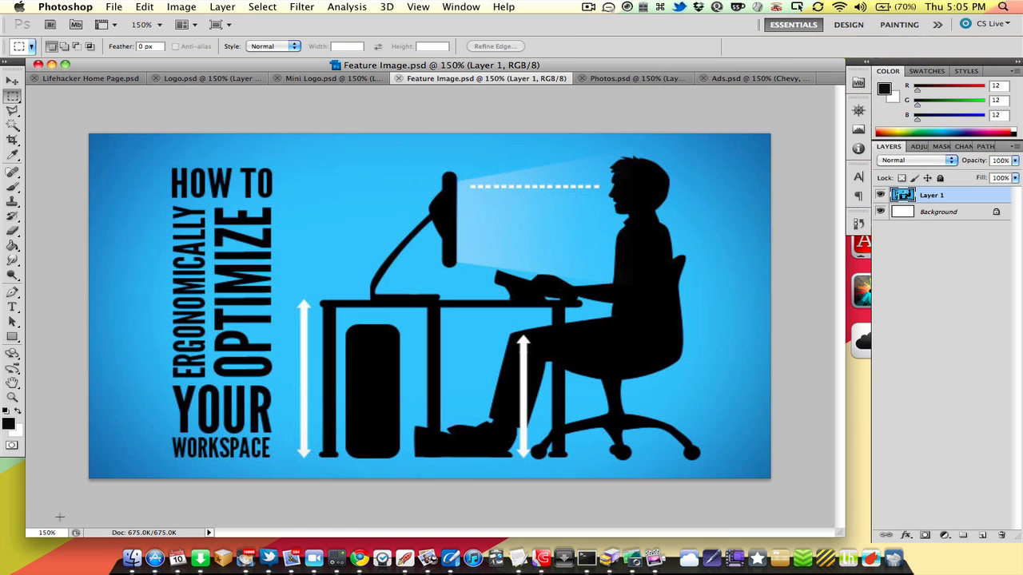
{"action": "left_click", "coordinate": [35, 532]}
{"action": "type", "text": "100"}
{"action": "key", "text": "Return"}
{"action": "key", "text": "super+a"}
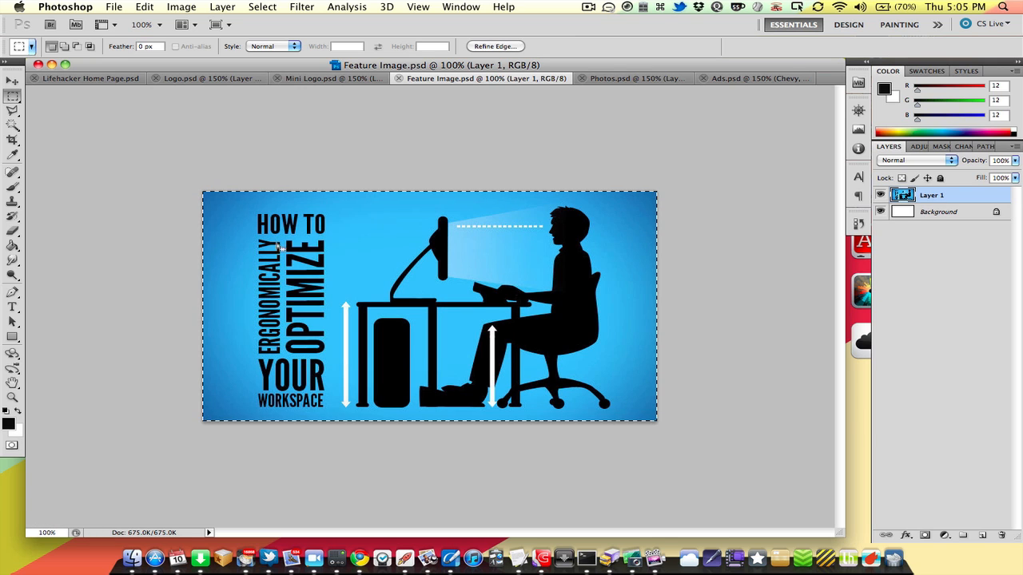
{"action": "left_click", "coordinate": [116, 78]}
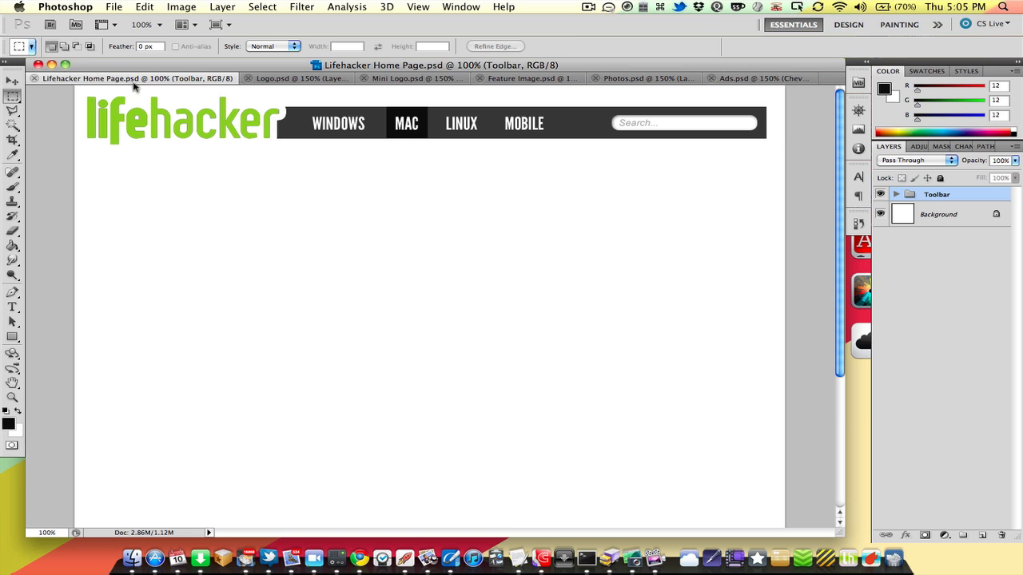
{"action": "key", "text": "super+v"}
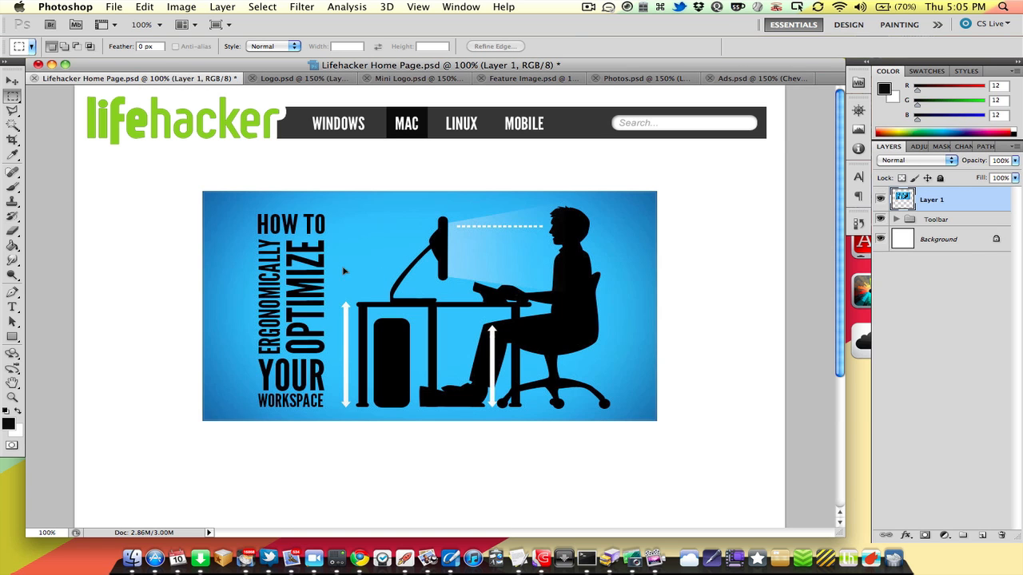
{"action": "left_click_drag", "start_coordinate": [441, 292], "coordinate": [325, 271]}
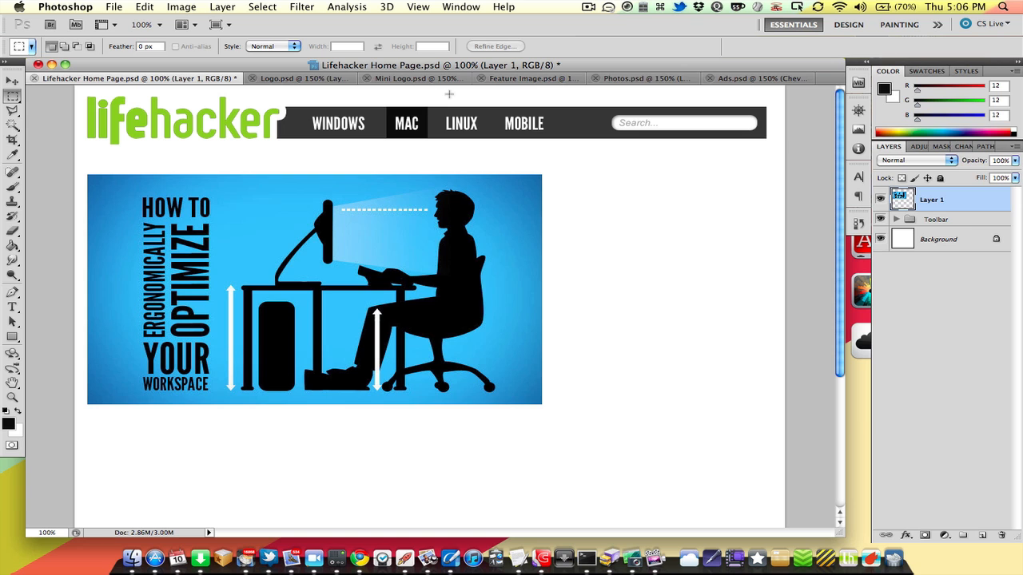
Copy the Chevy ad from Ads.psd into the home page, top-aligned beside the feature image and flush with the toolbar's right end.
{"action": "left_click", "coordinate": [743, 81]}
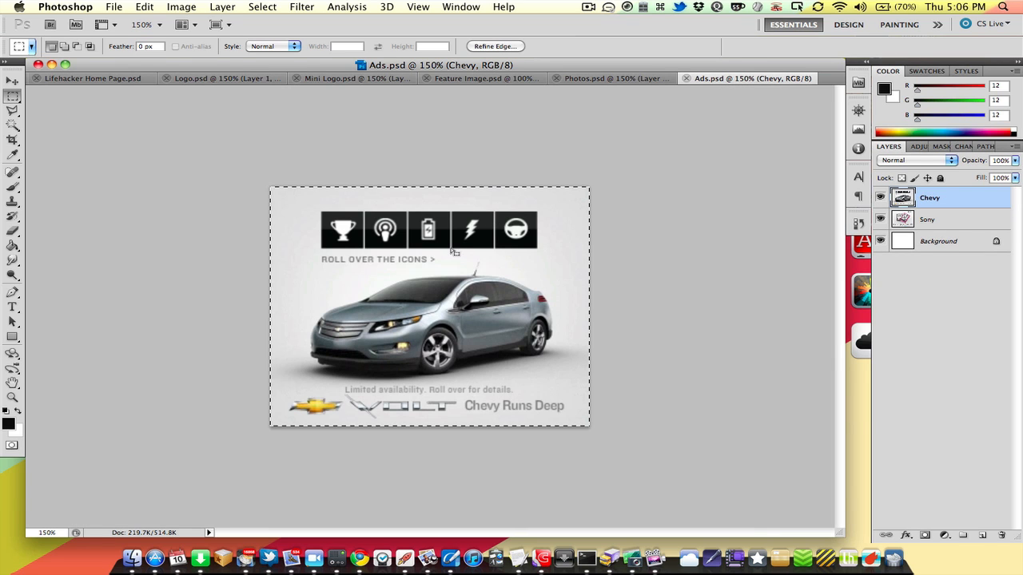
{"action": "left_click", "coordinate": [98, 80]}
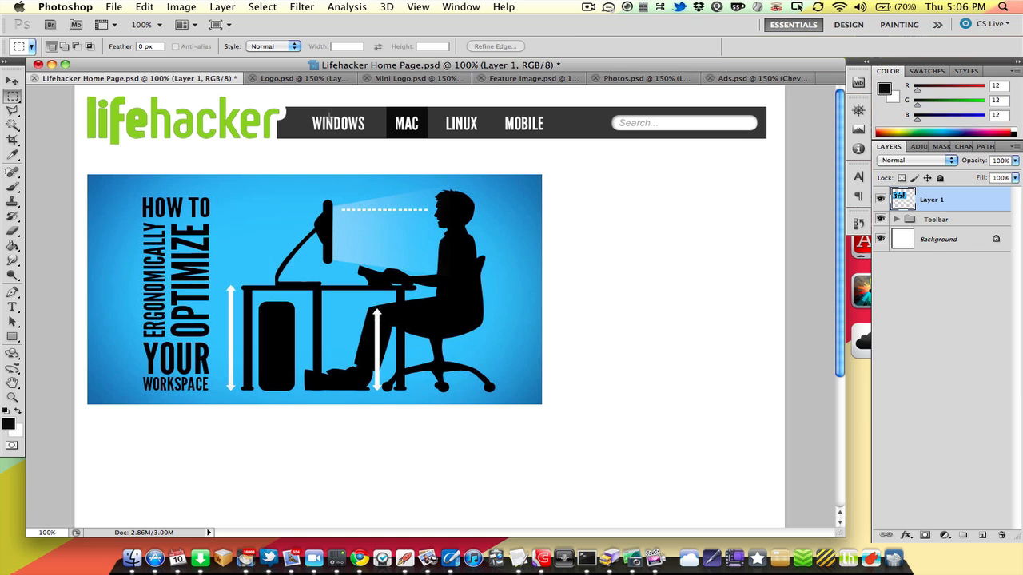
{"action": "key", "text": "ctrl+v"}
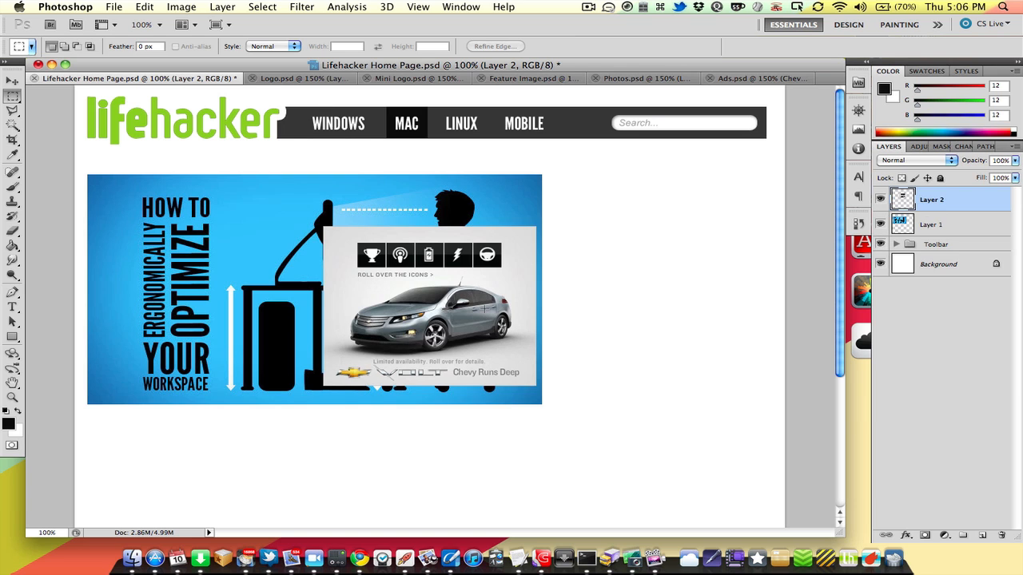
{"action": "left_click_drag", "start_coordinate": [461, 296], "coordinate": [691, 244]}
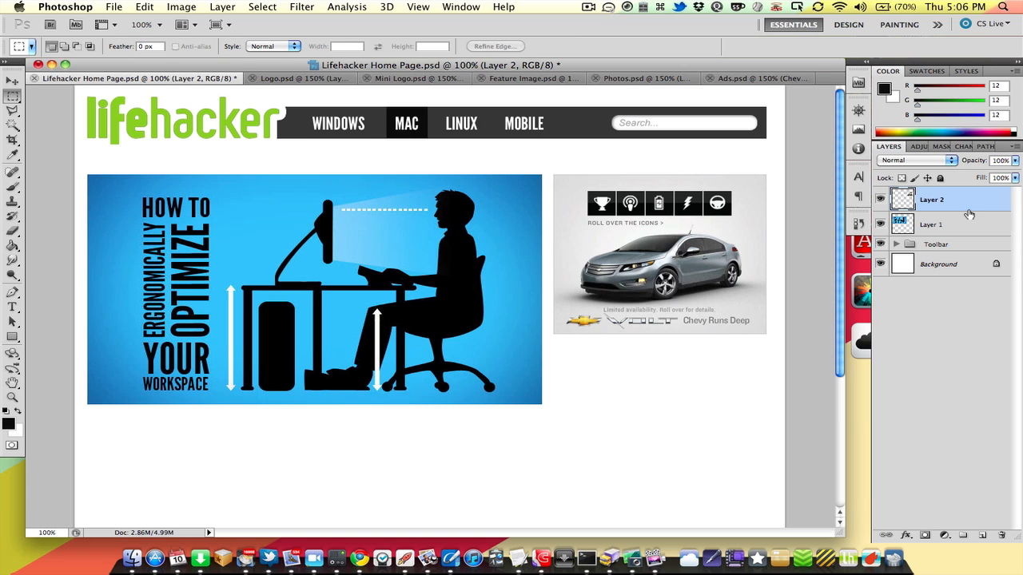
Rename the Chevy ad layer Advertisement and the feature image layer Featured Feature.
{"action": "double_click", "coordinate": [929, 199]}
{"action": "type", "text": "Advertisement"}
{"action": "key", "text": "Return"}
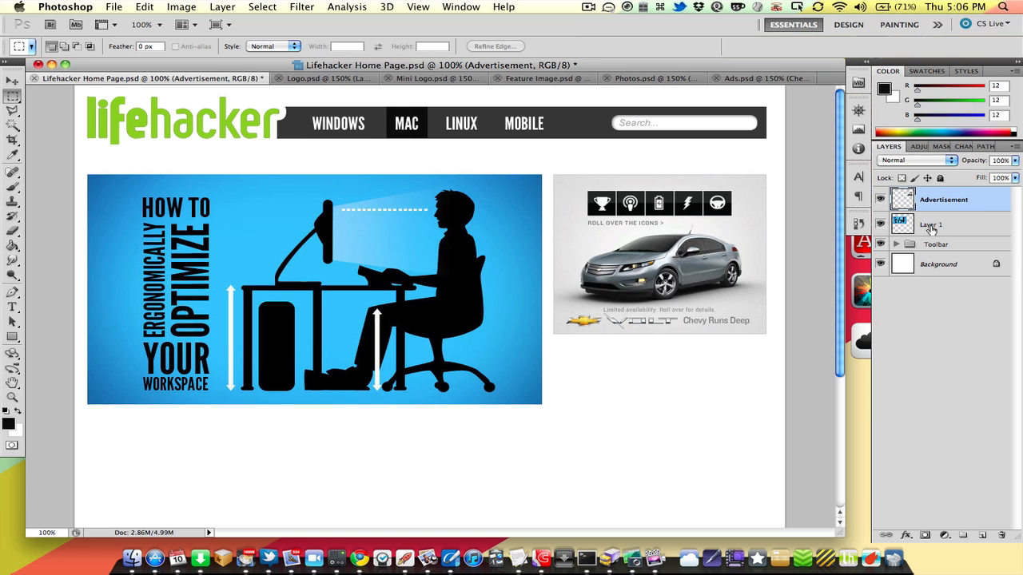
{"action": "double_click", "coordinate": [930, 226]}
{"action": "type", "text": "Feature"}
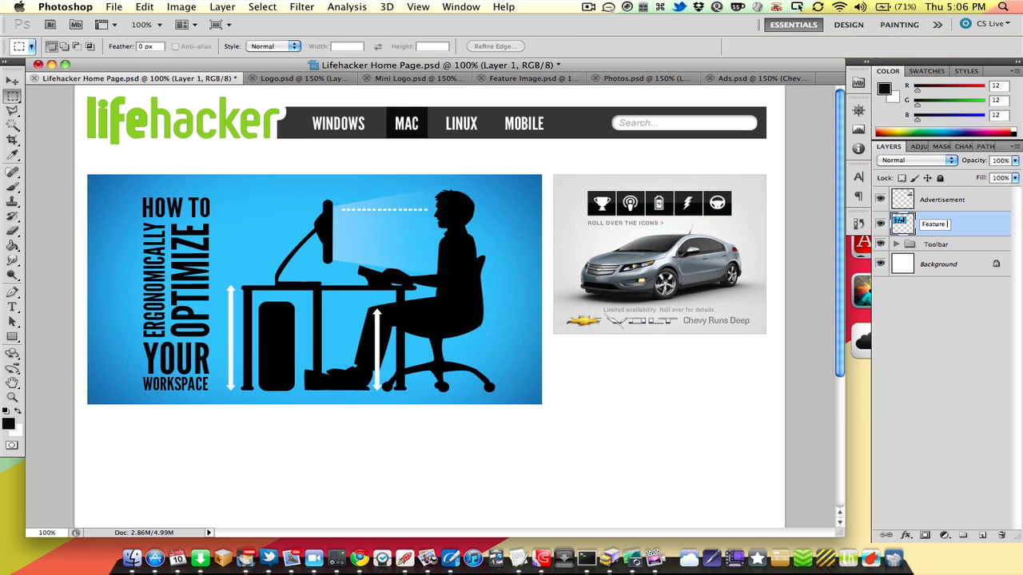
{"action": "type", "text": "d Feature"}
{"action": "key", "text": "Return"}
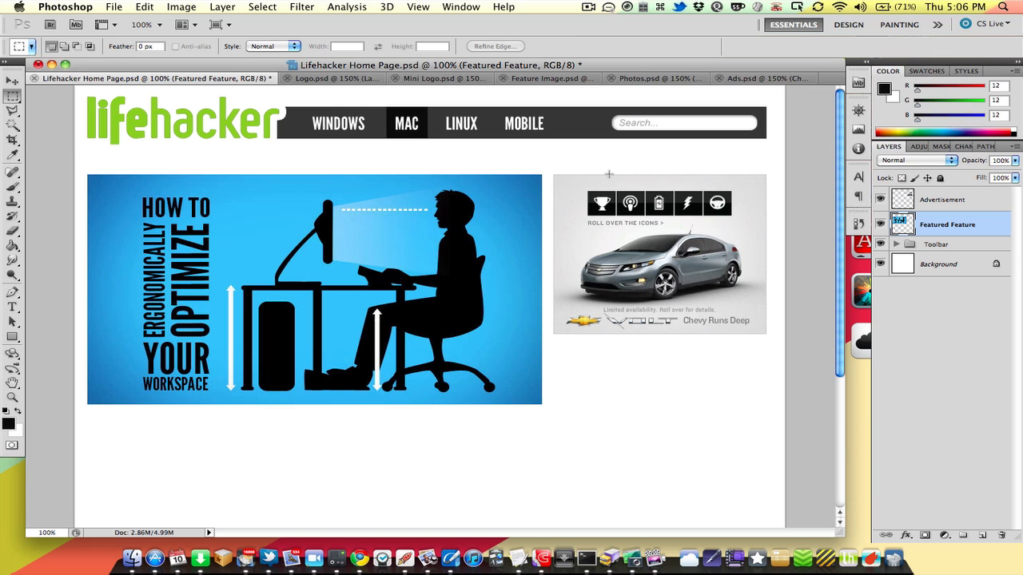
{"action": "left_click_drag", "start_coordinate": [608, 173], "coordinate": [324, 103]}
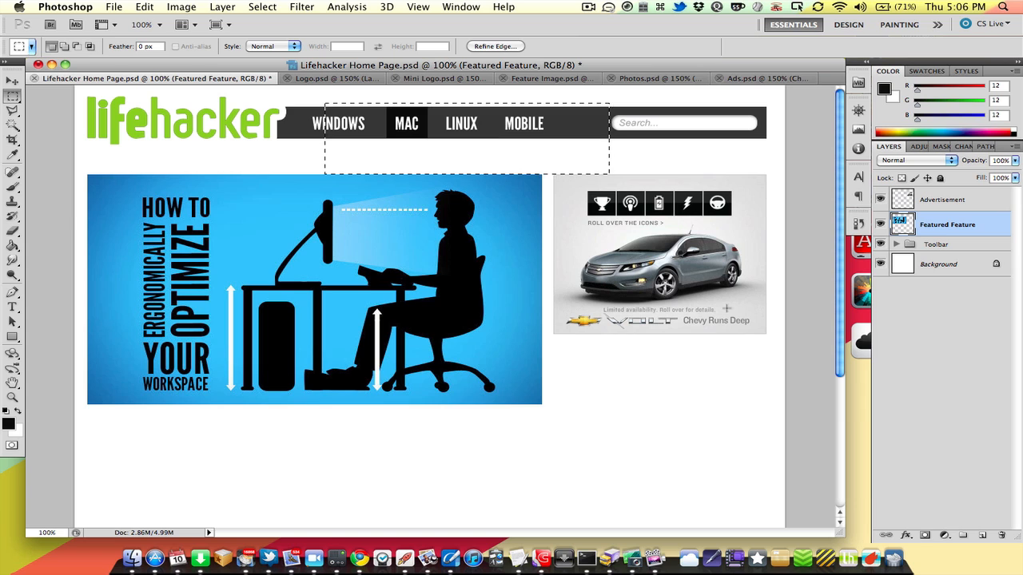
{"action": "left_click", "coordinate": [70, 176]}
{"action": "left_click_drag", "start_coordinate": [75, 107], "coordinate": [87, 356]}
{"action": "left_click", "coordinate": [171, 337]}
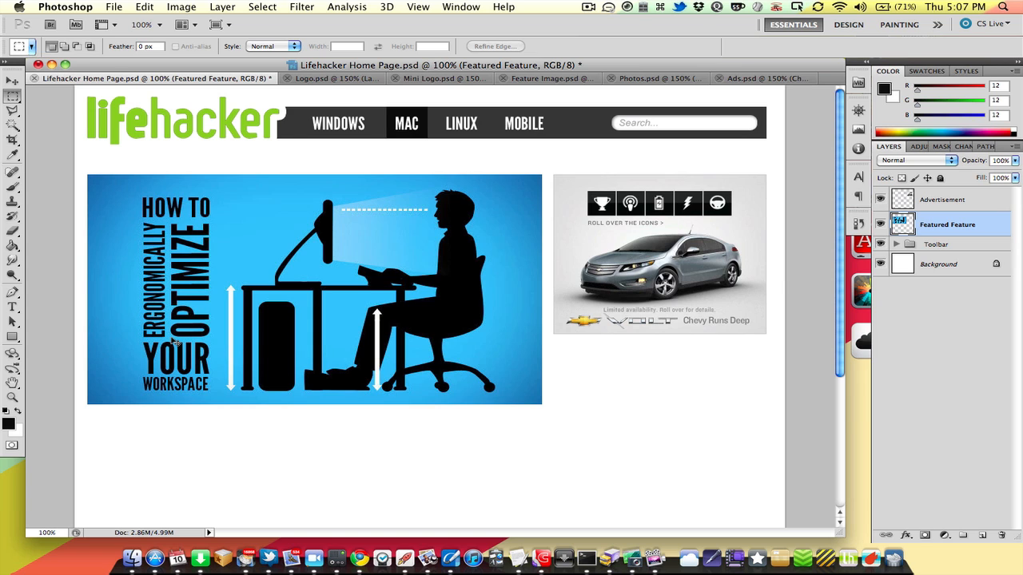
Show the rulers and add guides along the feature image's top and left edges.
{"action": "key", "text": "super+r"}
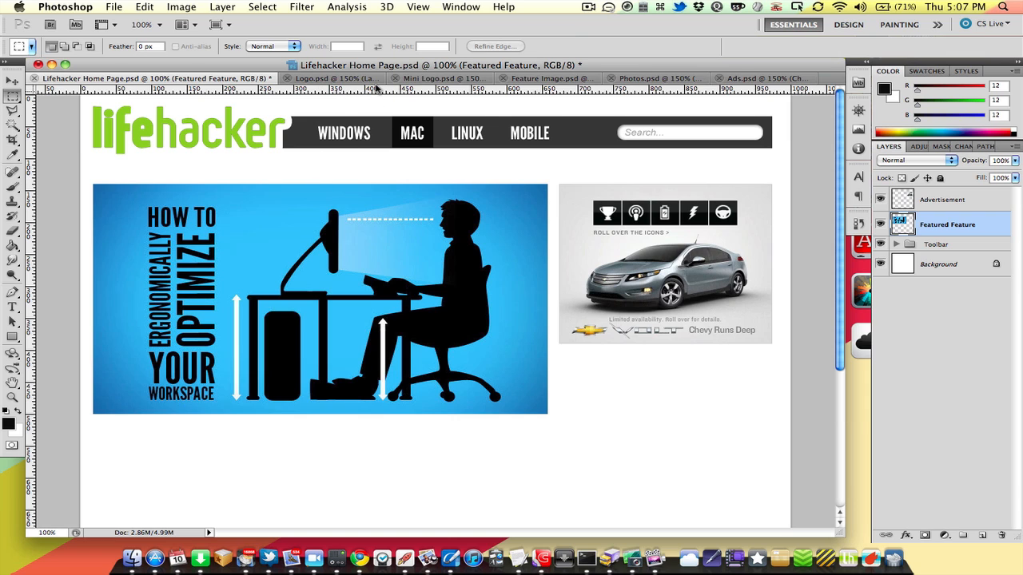
{"action": "left_click_drag", "start_coordinate": [375, 91], "coordinate": [375, 185]}
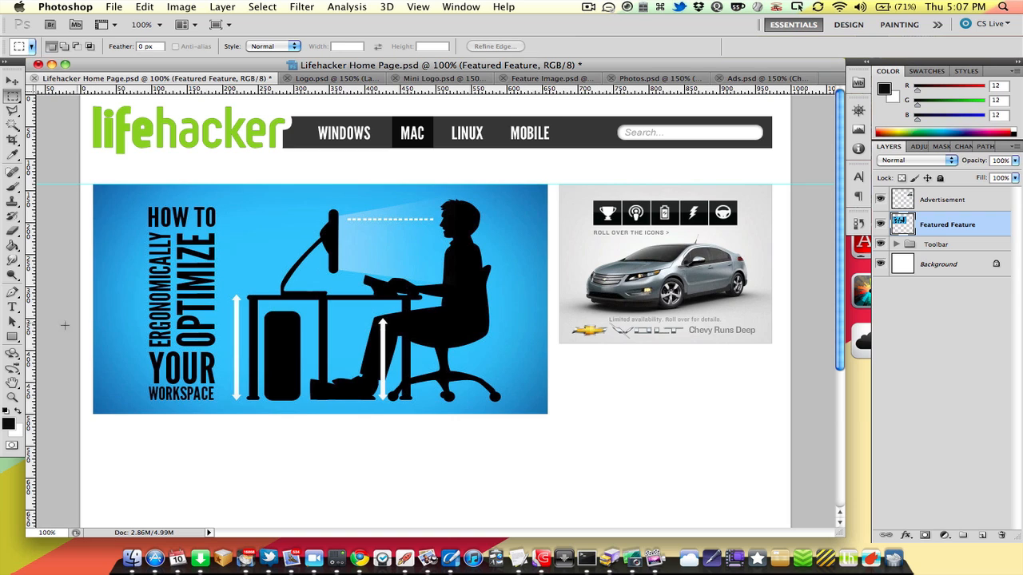
{"action": "left_click_drag", "start_coordinate": [35, 341], "coordinate": [92, 333]}
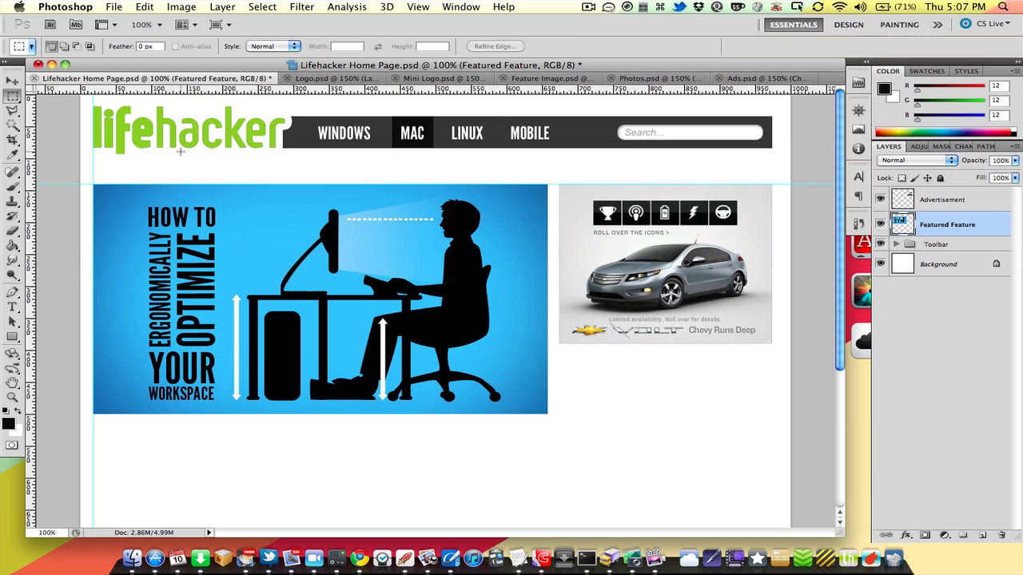
Add horizontal guides at the toolbar's bottom edge, under the logo and just above the feature image, plus a vertical guide at the toolbar's right edge.
{"action": "left_click_drag", "start_coordinate": [231, 90], "coordinate": [222, 147]}
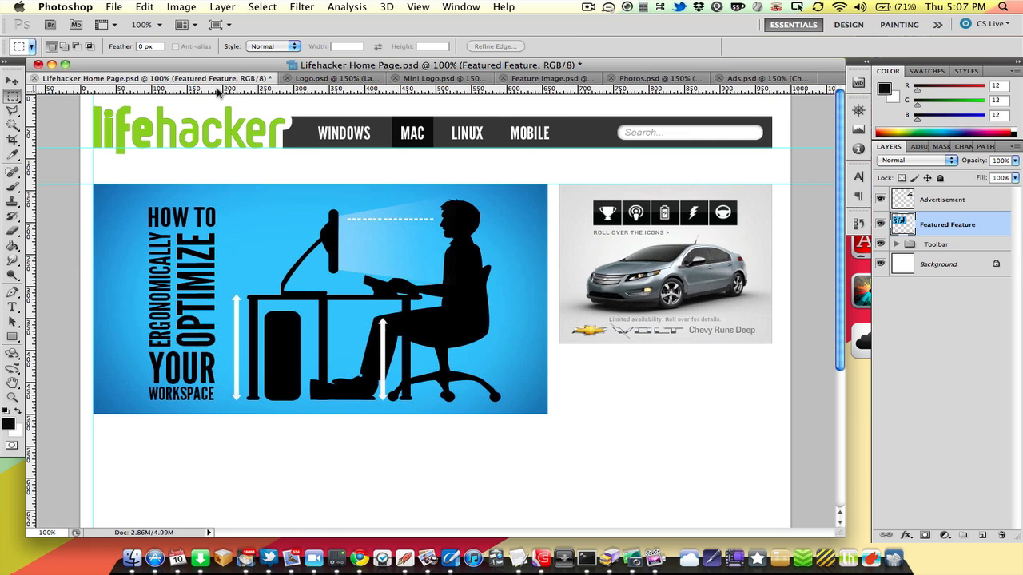
{"action": "left_click_drag", "start_coordinate": [221, 90], "coordinate": [209, 155]}
{"action": "left_click_drag", "start_coordinate": [240, 92], "coordinate": [226, 177]}
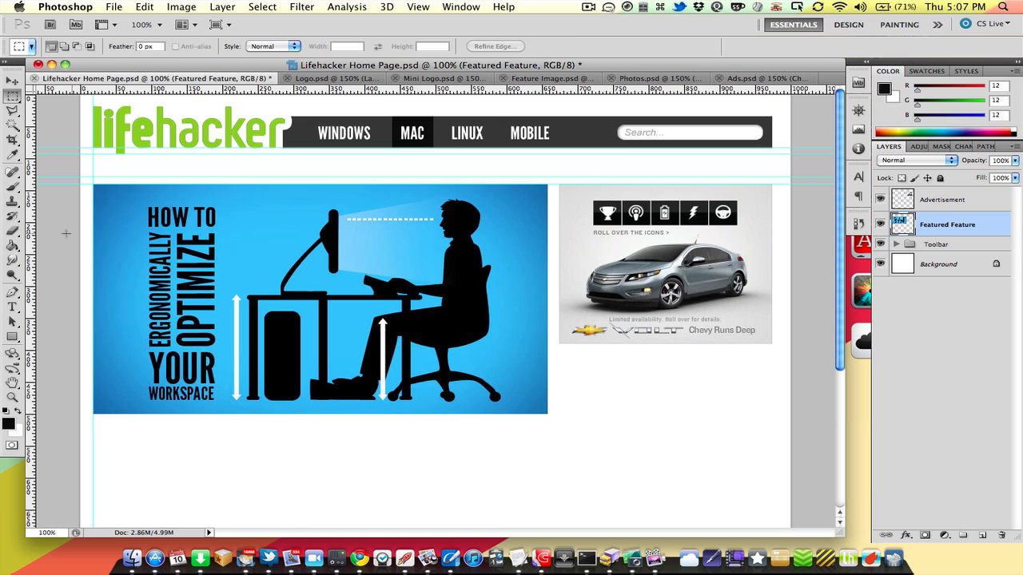
{"action": "left_click_drag", "start_coordinate": [33, 244], "coordinate": [772, 209]}
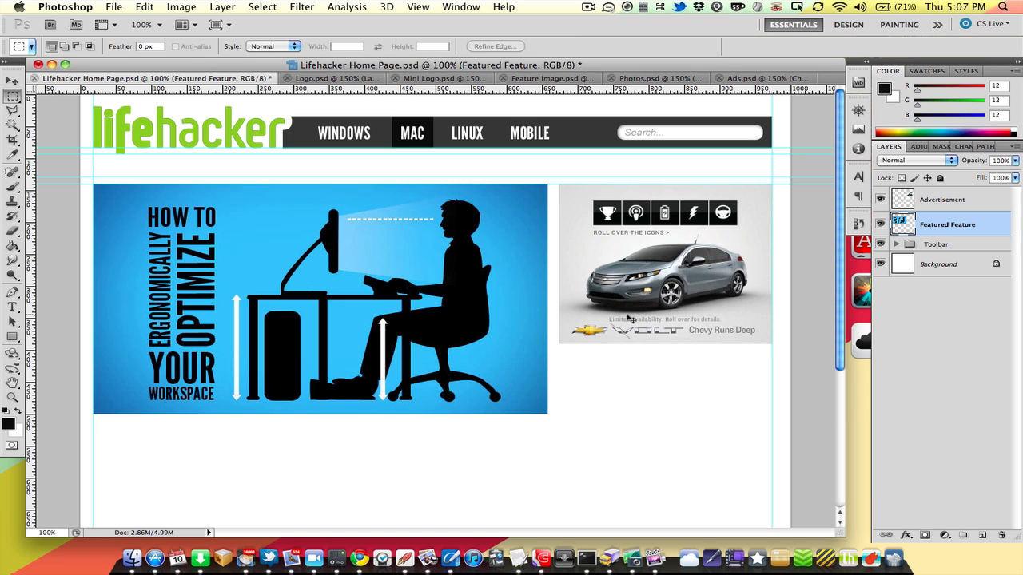
Add guides along the ad's bottom and left edges and along the feature image's right and bottom edges.
{"action": "key", "text": "super+semicolon"}
{"action": "key", "text": "super+semicolon"}
{"action": "left_click_drag", "start_coordinate": [336, 90], "coordinate": [280, 344]}
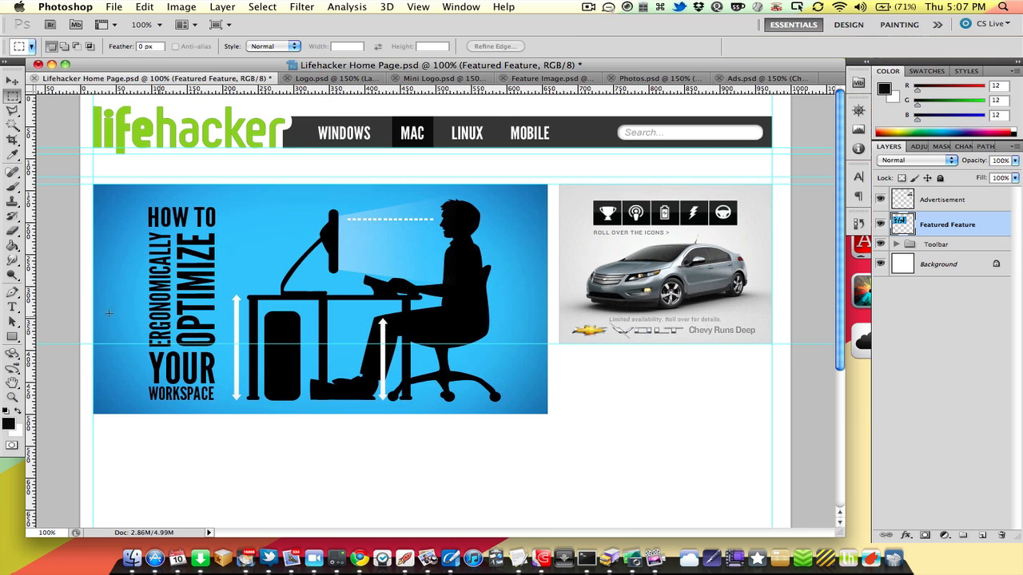
{"action": "left_click_drag", "start_coordinate": [34, 296], "coordinate": [548, 323]}
{"action": "left_click_drag", "start_coordinate": [28, 327], "coordinate": [559, 328]}
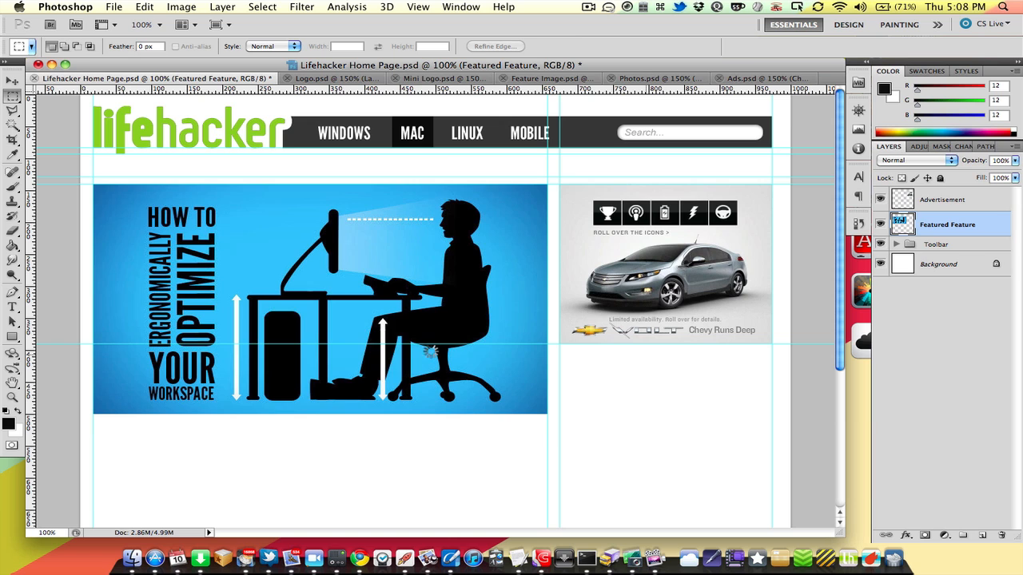
{"action": "left_click_drag", "start_coordinate": [449, 93], "coordinate": [424, 414]}
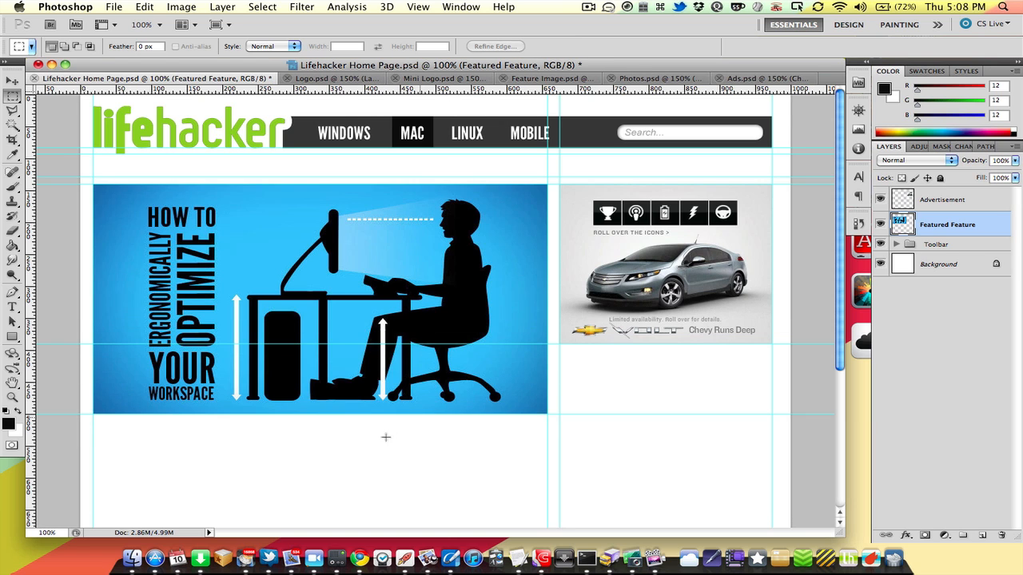
Add a text box spanning the width beneath the feature image, reading "How to Ergonomically Optimize Your Workspace" with the author byline on a second line.
{"action": "scroll", "coordinate": [358, 452], "scroll_direction": "down", "scroll_amount": 5}
{"action": "scroll", "coordinate": [358, 452], "scroll_direction": "up", "scroll_amount": 5}
{"action": "key", "text": "t"}
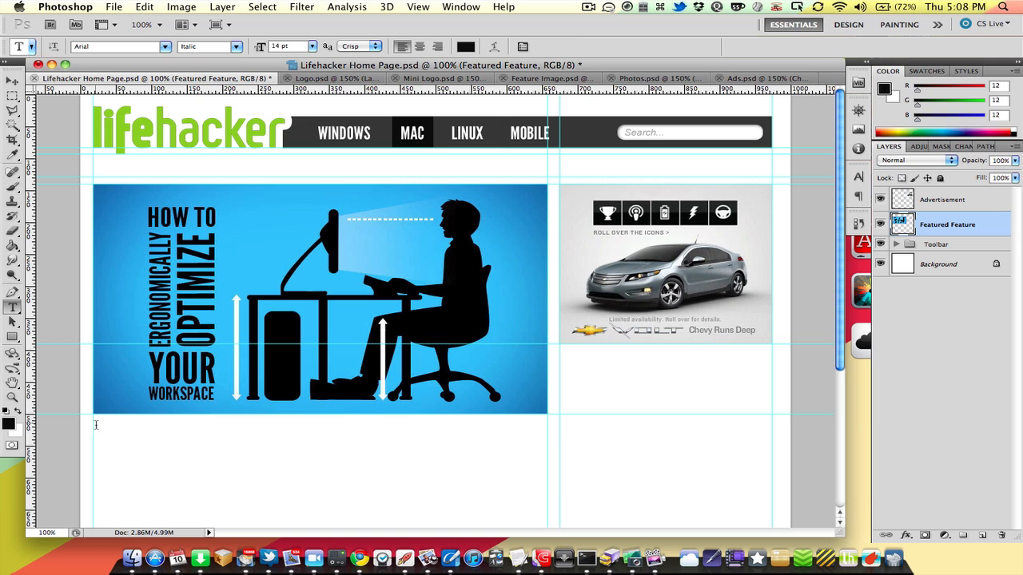
{"action": "left_click_drag", "start_coordinate": [94, 425], "coordinate": [546, 461]}
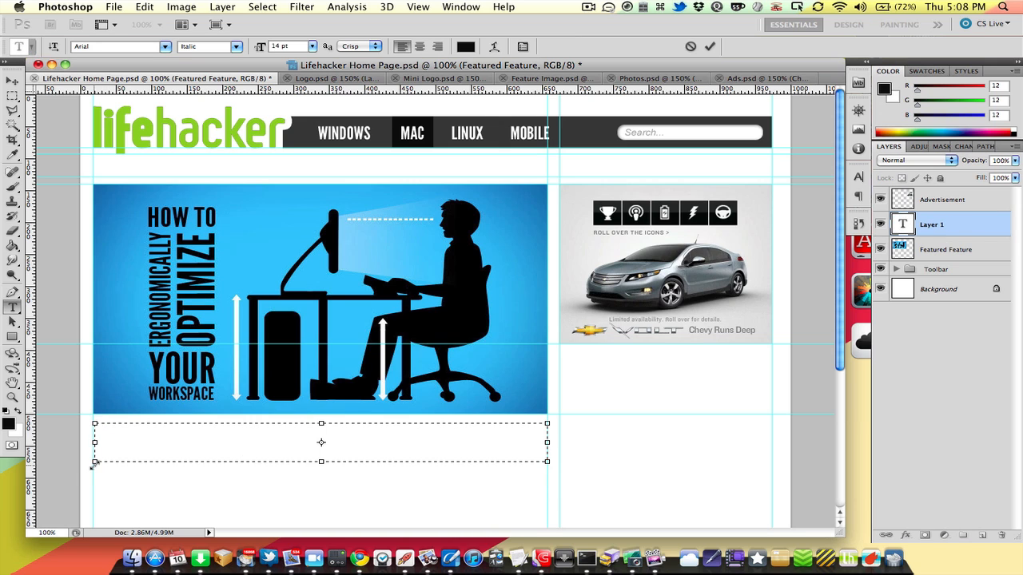
{"action": "left_click_drag", "start_coordinate": [92, 467], "coordinate": [90, 471]}
{"action": "type", "text": "How to Ergono"}
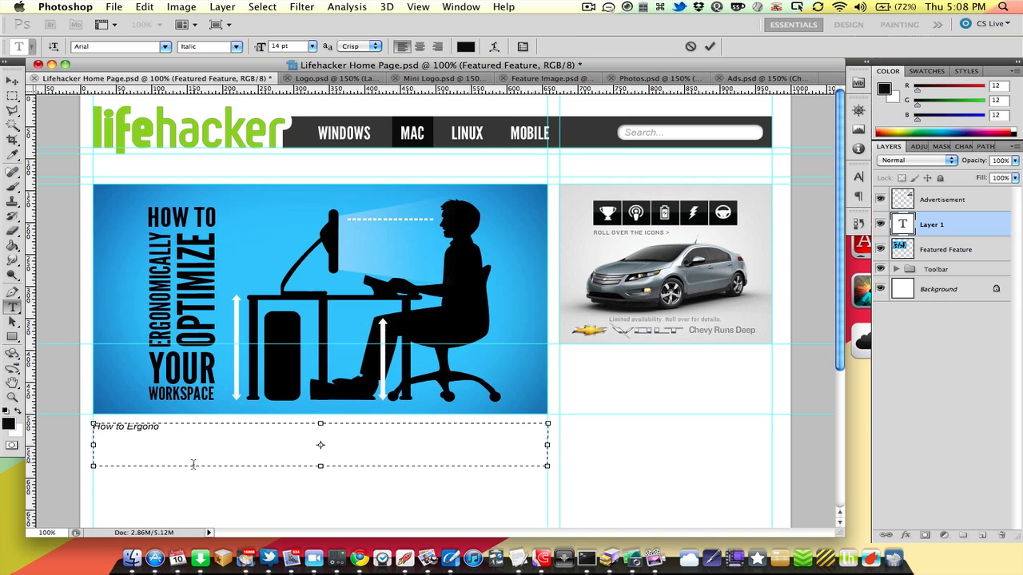
{"action": "type", "text": "mically Optimize Your W"}
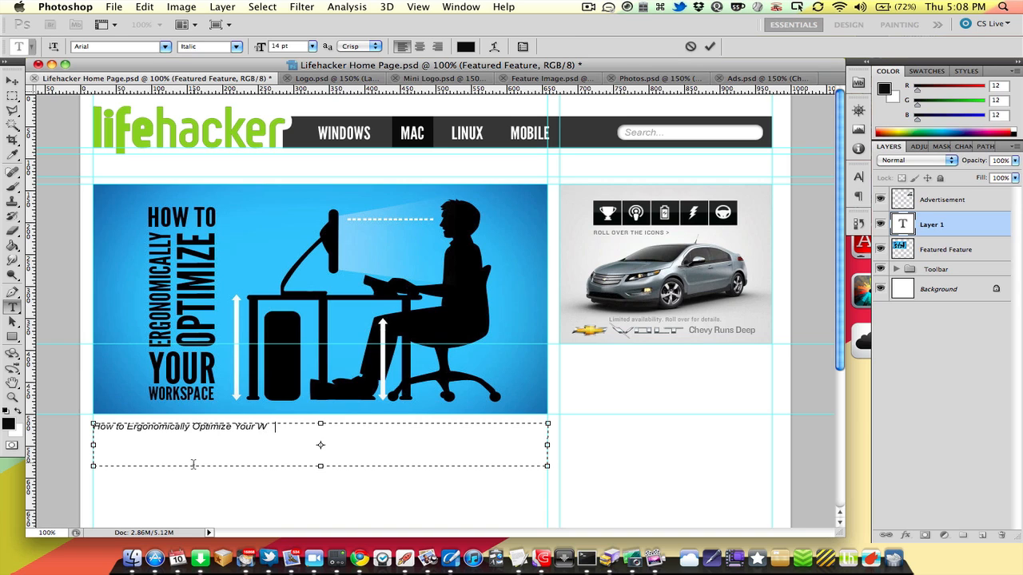
{"action": "type", "text": "orkspace "}
{"action": "type", "text": "by Whitson Gordon"}
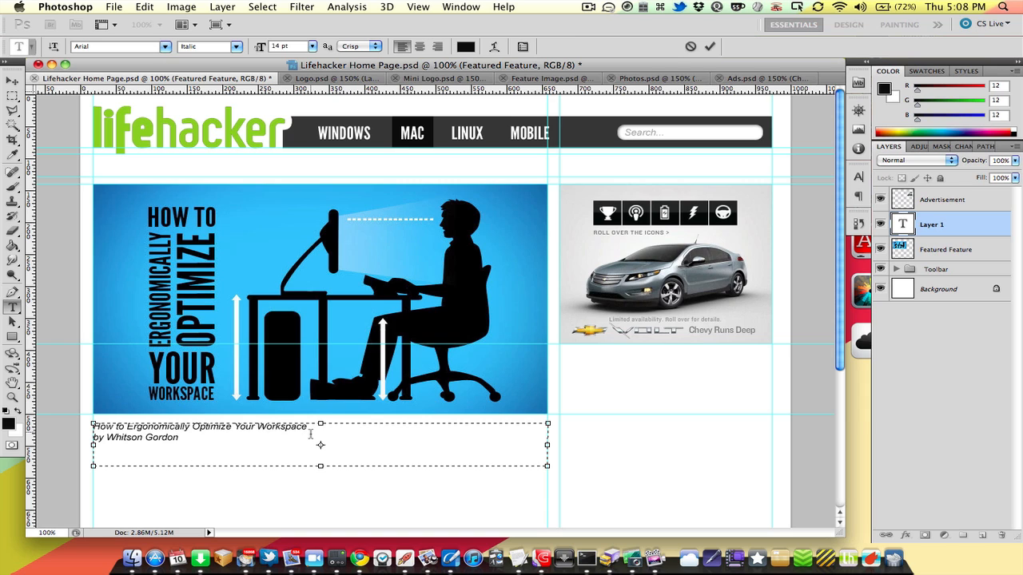
Set the headline and byline text to Arial Bold.
{"action": "key", "text": "super+a"}
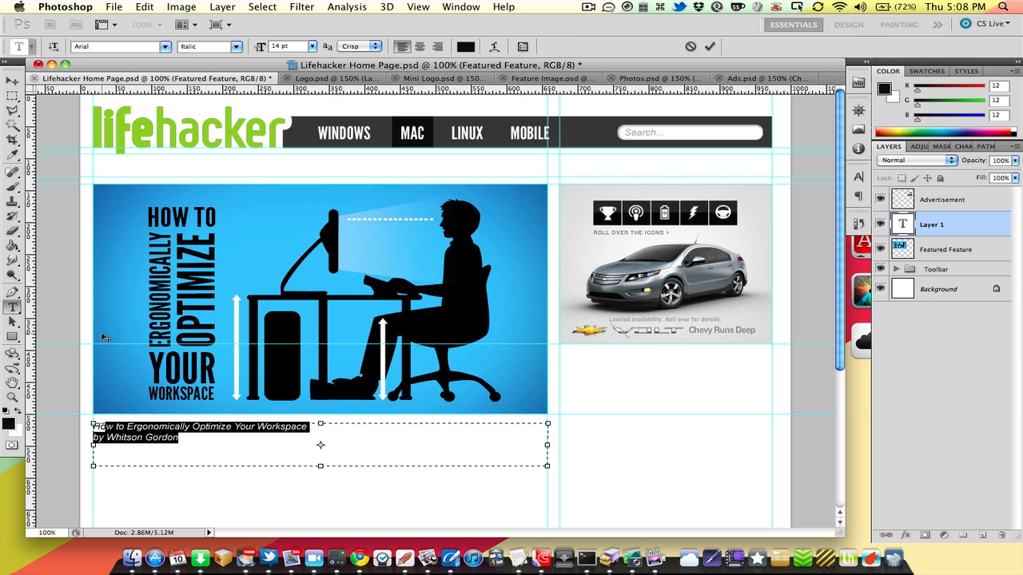
{"action": "left_click", "coordinate": [165, 46]}
{"action": "left_click", "coordinate": [165, 42]}
{"action": "left_click", "coordinate": [238, 47]}
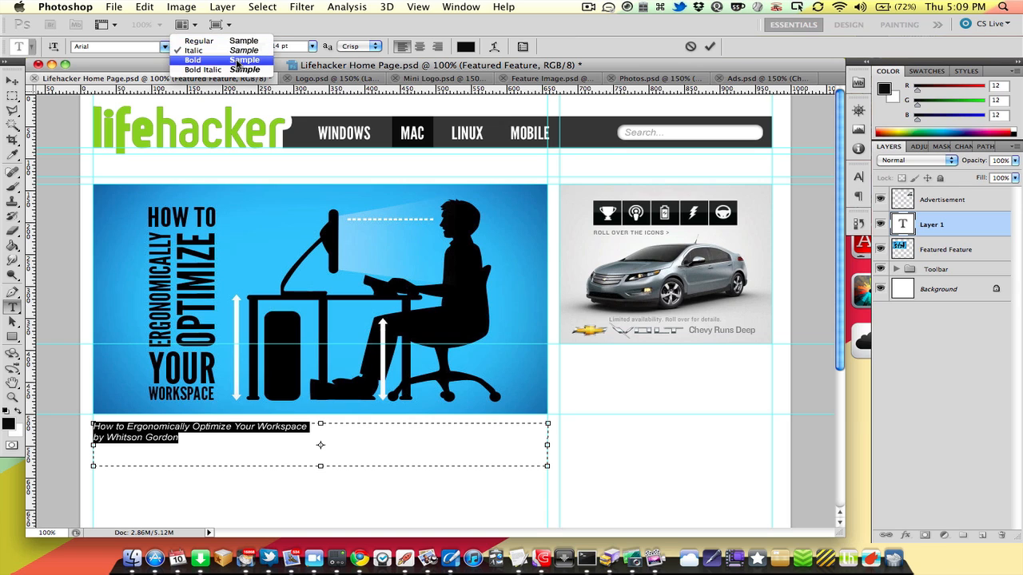
{"action": "left_click", "coordinate": [240, 61]}
Set the font size of the "How to Ergonomically Optimize Your Workspace" headline to 24 pt.
{"action": "left_click_drag", "start_coordinate": [321, 428], "coordinate": [2, 376]}
{"action": "left_click_drag", "start_coordinate": [259, 48], "coordinate": [266, 48]}
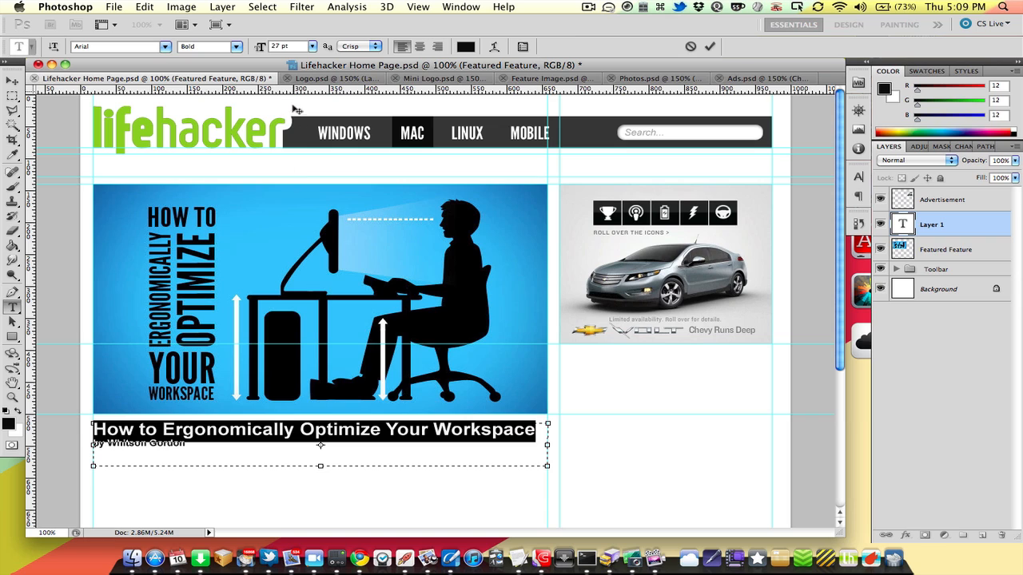
{"action": "left_click", "coordinate": [245, 40]}
{"action": "type", "text": "24"}
Set the author byline beneath the headline to Arial Italic.
{"action": "left_click_drag", "start_coordinate": [270, 448], "coordinate": [73, 442]}
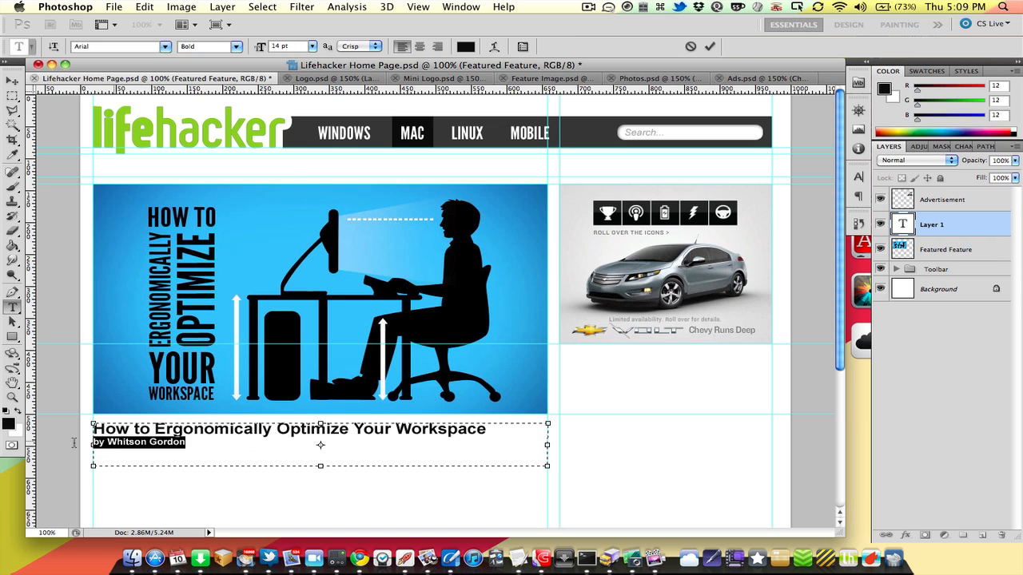
{"action": "left_click", "coordinate": [318, 462]}
{"action": "triple_click", "coordinate": [137, 457]}
{"action": "left_click", "coordinate": [235, 47]}
{"action": "left_click", "coordinate": [232, 52]}
Extend the text box downward and add the intro paragraph below the byline, from "We spend a lot of time sitting" to "comfortable and injury-free.".
{"action": "left_click_drag", "start_coordinate": [320, 466], "coordinate": [322, 512]}
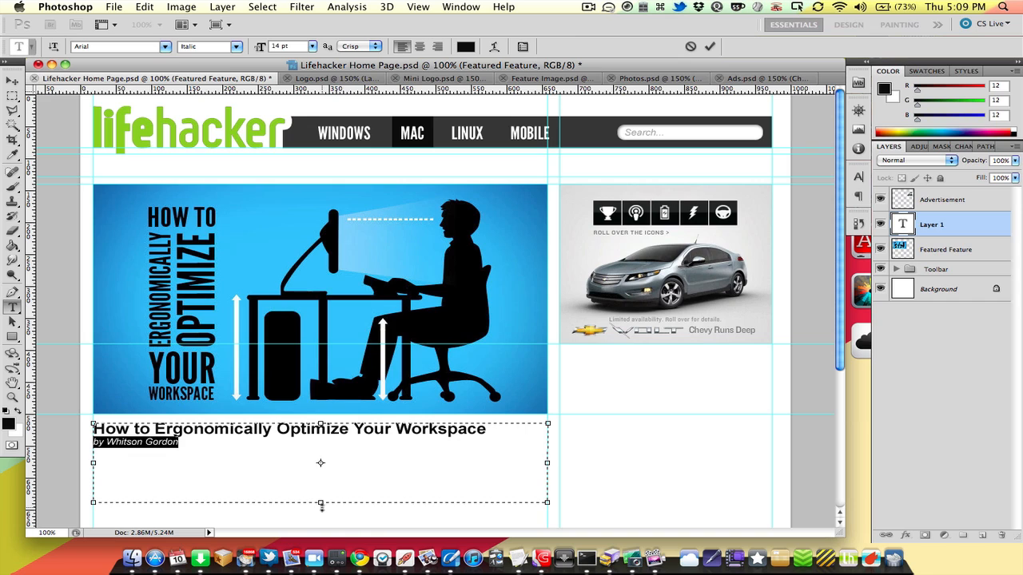
{"action": "left_click", "coordinate": [332, 484]}
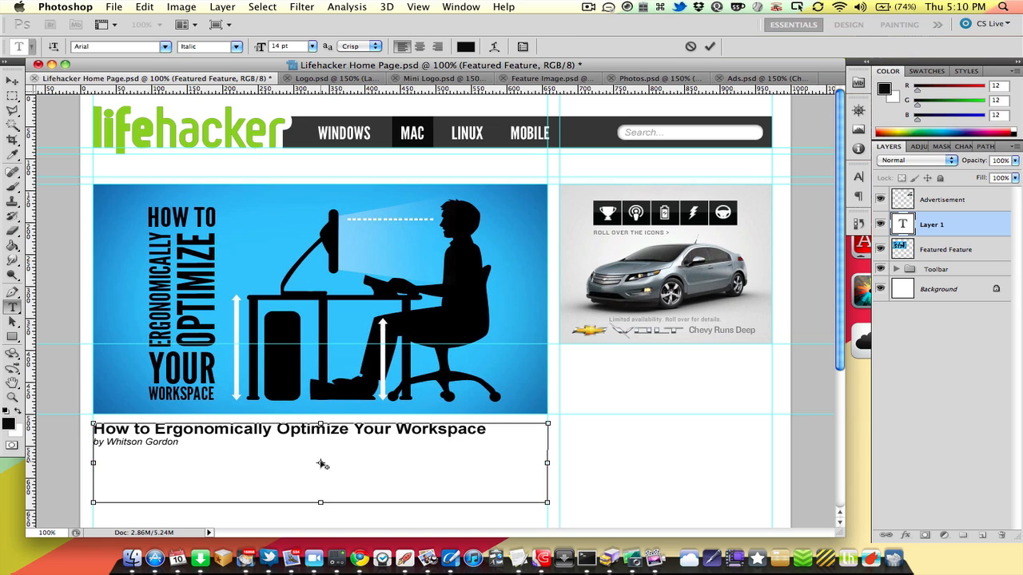
{"action": "type", "text": "We spend a lot of time sitting at our desks every day, and while it may not look like it, it can wreak havoc with our bodies. Here's how to set up a healthy, ergonomic workspace to keep you comfortable and injury-free."}
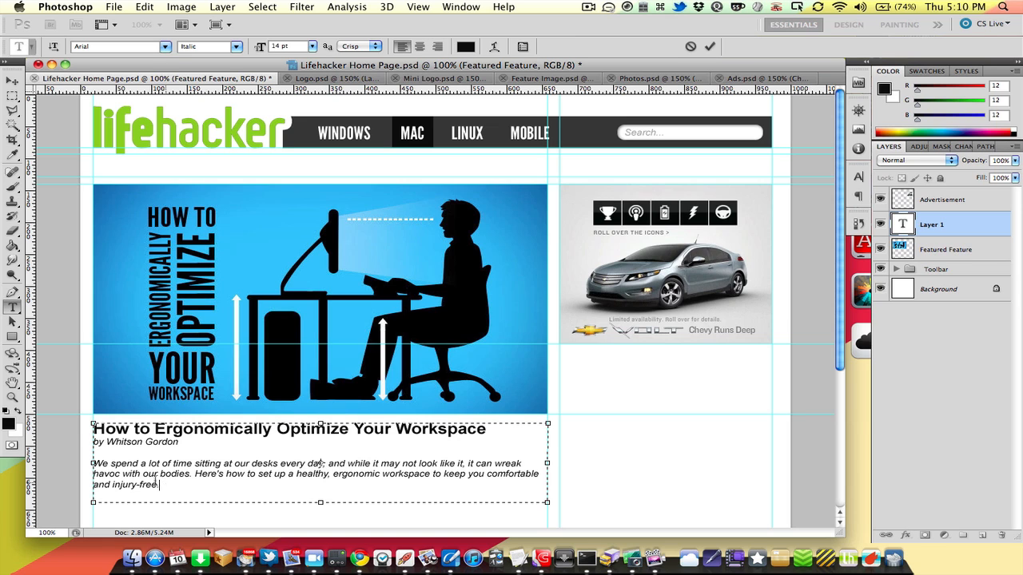
Set the intro paragraph to Arial Regular, shorten the text box to fit, and commit the text.
{"action": "left_click_drag", "start_coordinate": [159, 484], "coordinate": [79, 462]}
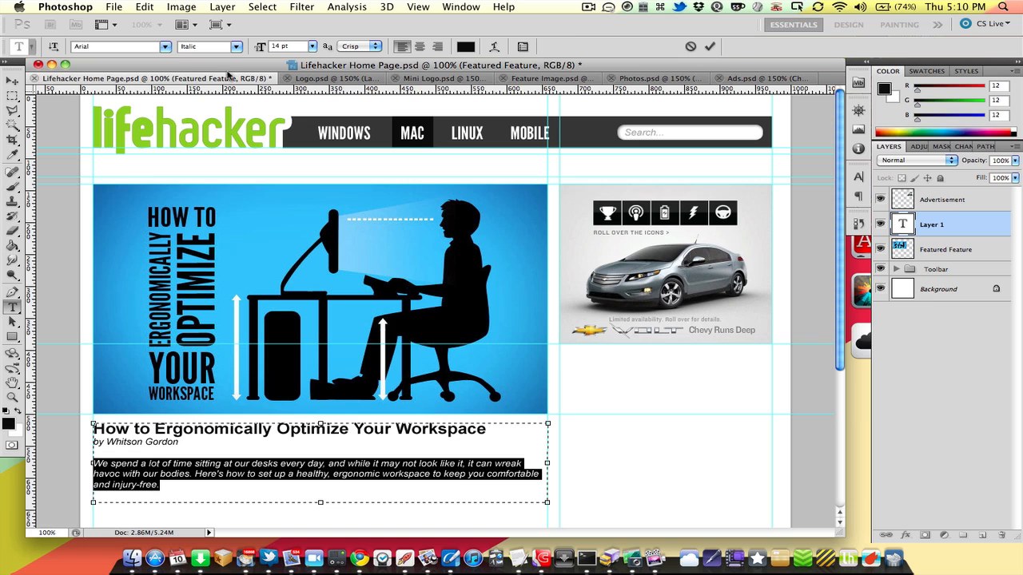
{"action": "left_click", "coordinate": [237, 46]}
{"action": "left_click", "coordinate": [235, 41]}
{"action": "left_click_drag", "start_coordinate": [319, 503], "coordinate": [319, 493]}
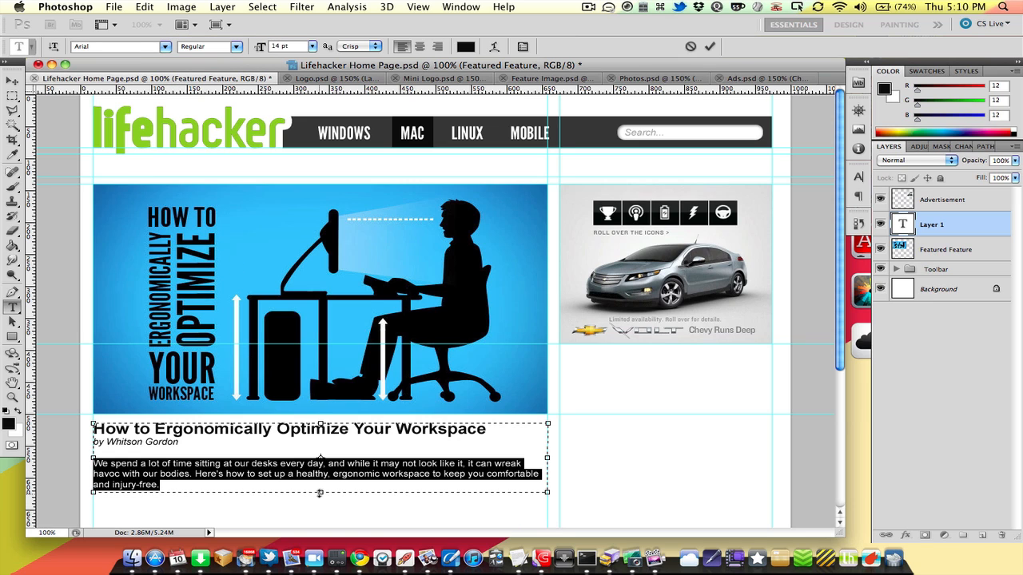
{"action": "key", "text": "super+Return"}
{"action": "key", "text": "m"}
Add the word "MORE" after "injury-free." at the end of the intro paragraph.
{"action": "scroll", "coordinate": [319, 493], "scroll_direction": "down", "scroll_amount": 5}
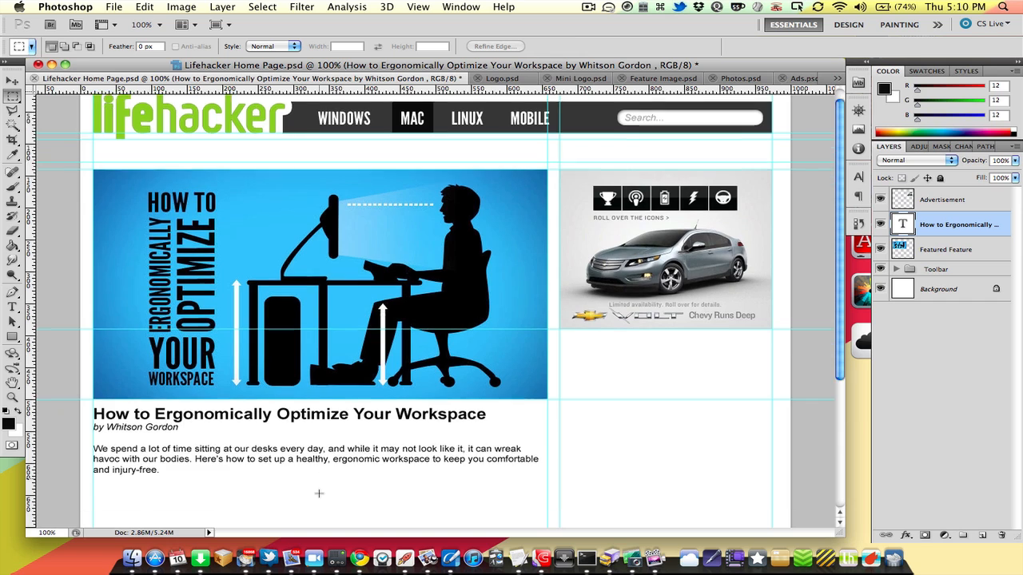
{"action": "key", "text": "t"}
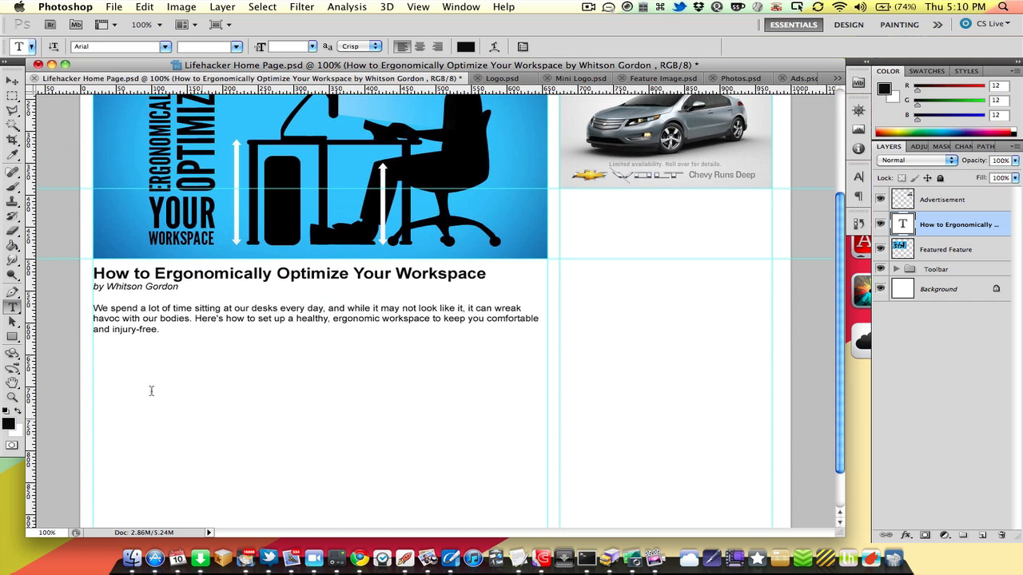
{"action": "left_click", "coordinate": [166, 330]}
{"action": "type", "text": "MOR"}
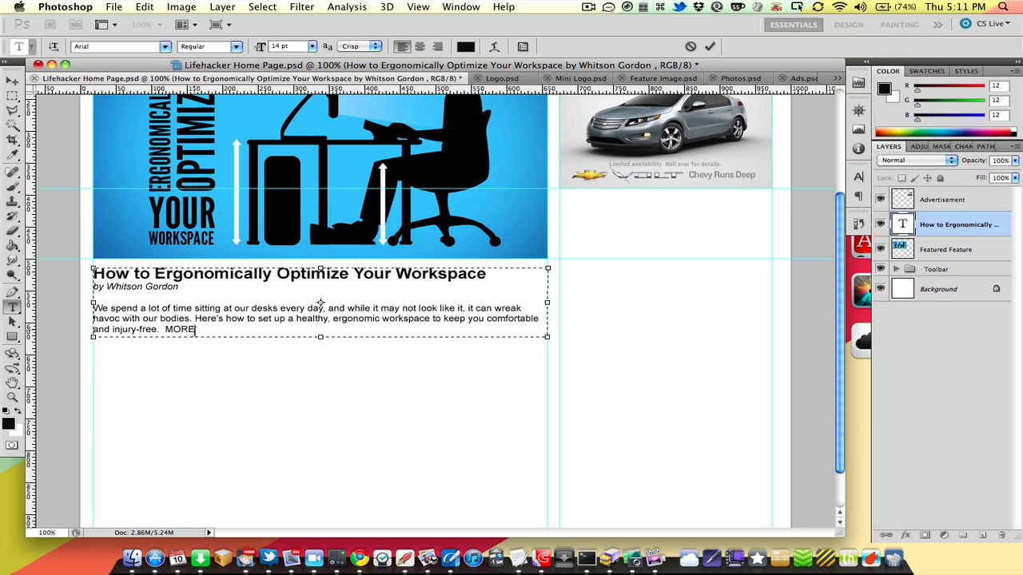
Set only the word "MORE" to Arial Bold.
{"action": "left_click", "coordinate": [172, 330], "text": "shift"}
{"action": "key", "text": "Right"}
{"action": "key", "text": "shift+Left"}
{"action": "key", "text": "shift+Left"}
{"action": "key", "text": "shift+Left"}
{"action": "key", "text": "shift+Left"}
{"action": "left_click", "coordinate": [238, 45]}
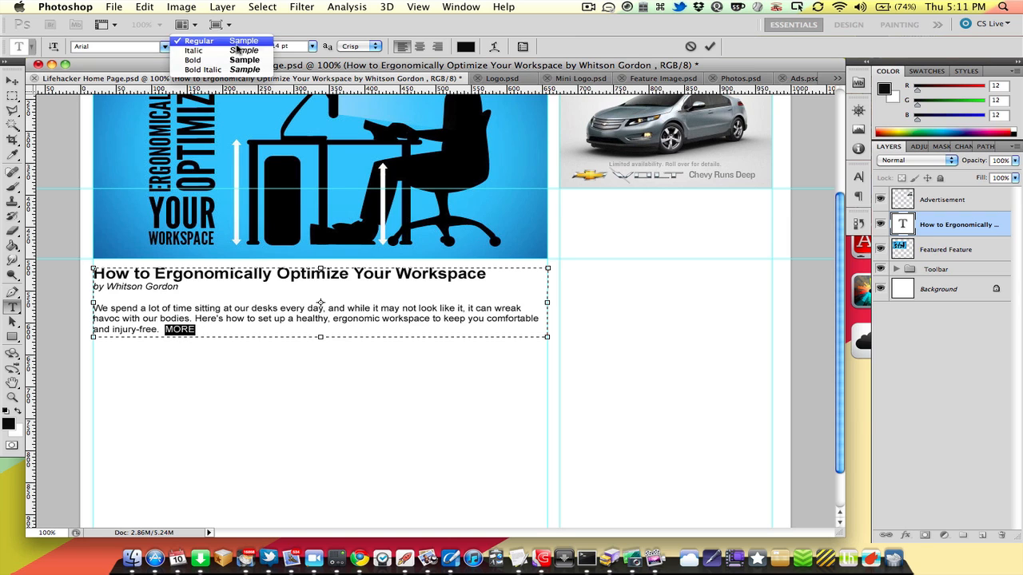
{"action": "left_click", "coordinate": [233, 60]}
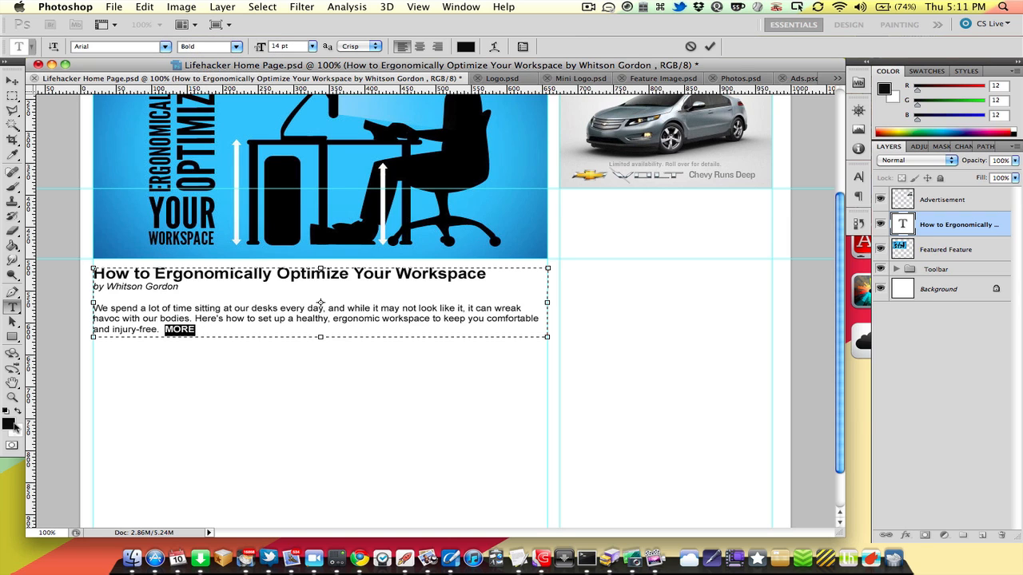
Color the word "MORE" green with hex value 5faa07.
{"action": "left_click", "coordinate": [9, 423]}
{"action": "left_click", "coordinate": [742, 456]}
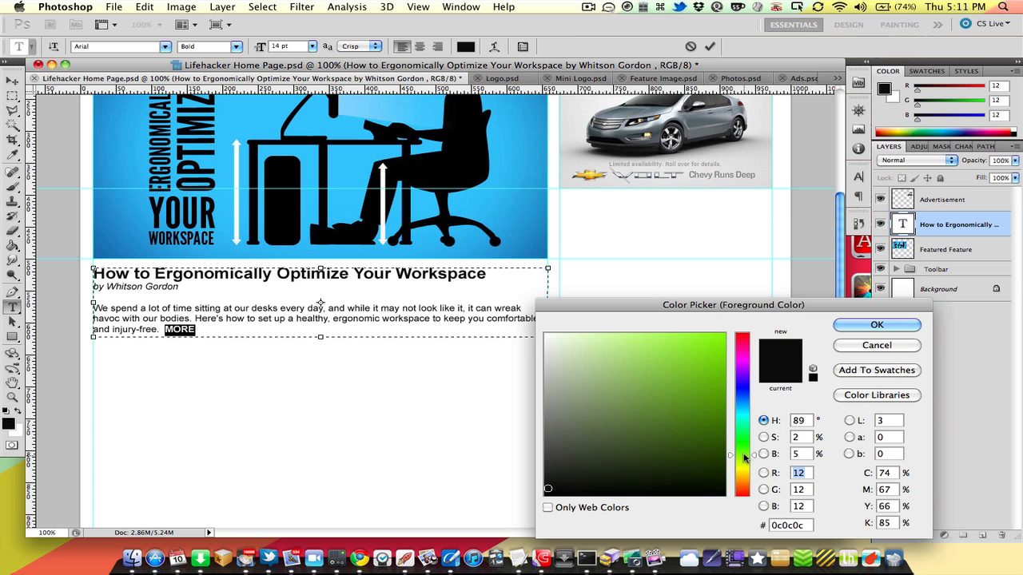
{"action": "left_click_drag", "start_coordinate": [695, 440], "coordinate": [717, 386]}
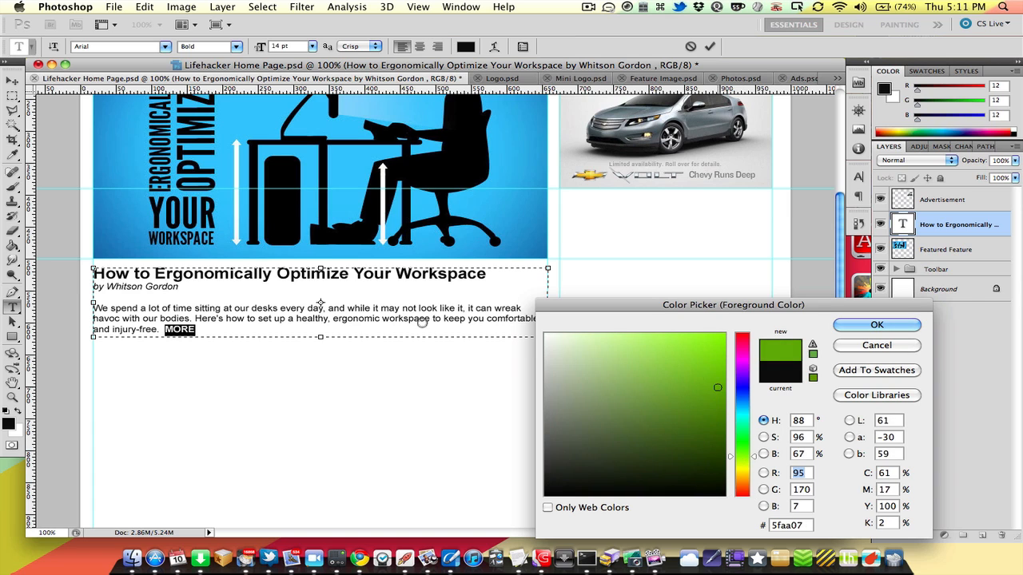
{"action": "key", "text": "Return"}
Append ">>" after "MORE" and set the whole "MORE >>" link text to Bold.
{"action": "left_click", "coordinate": [208, 325]}
{"action": "double_click", "coordinate": [208, 332]}
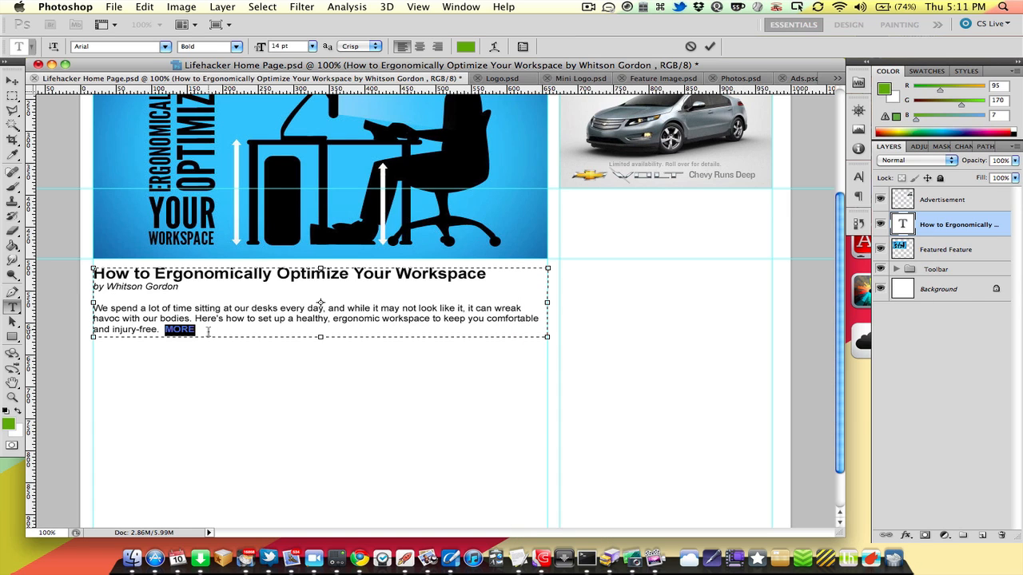
{"action": "left_click", "coordinate": [208, 332]}
{"action": "left_click", "coordinate": [166, 331], "text": "shift"}
{"action": "left_click", "coordinate": [235, 48]}
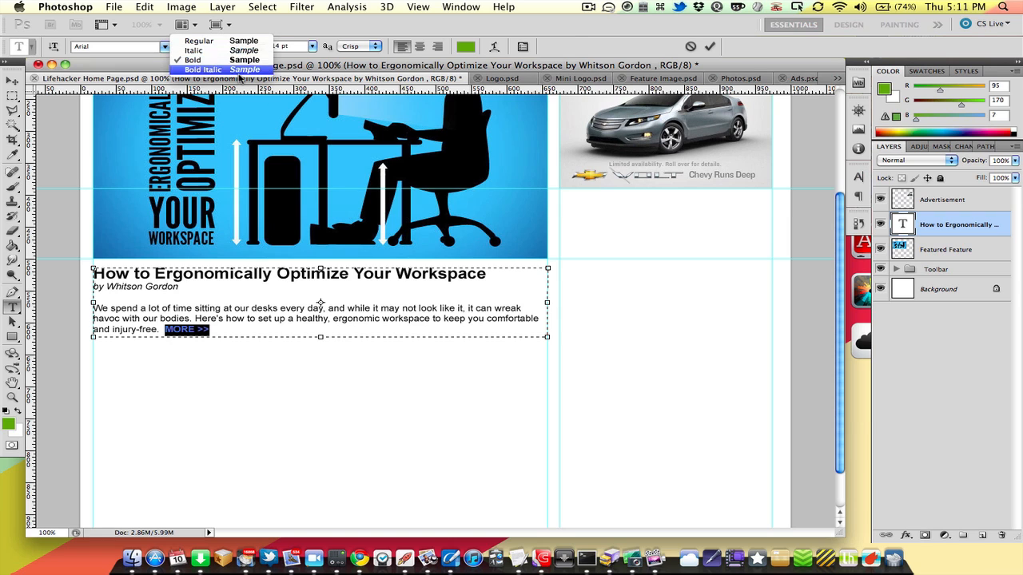
{"action": "left_click", "coordinate": [235, 60]}
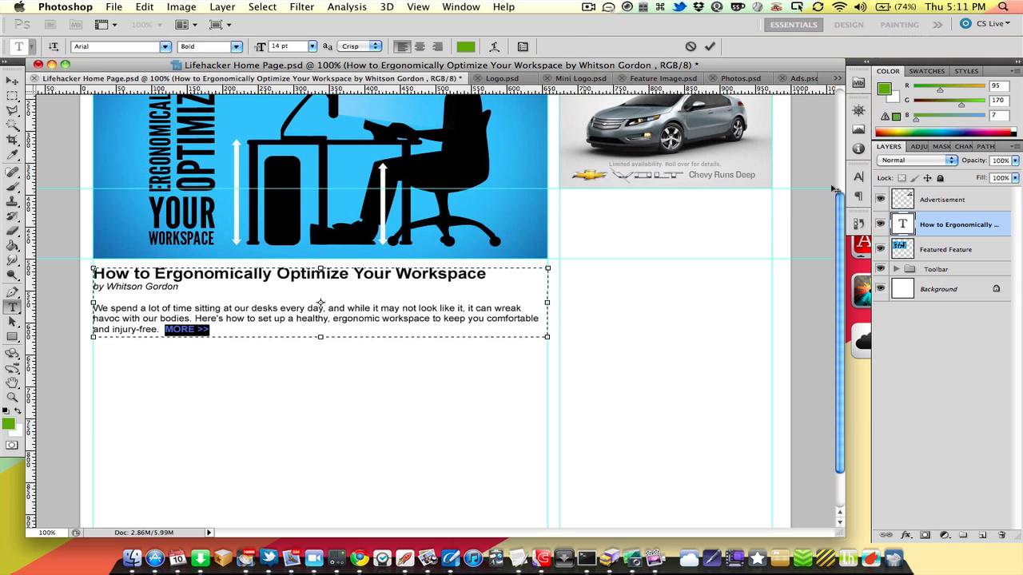
Underline the "MORE >>" link text and commit the text edit.
{"action": "left_click", "coordinate": [858, 177]}
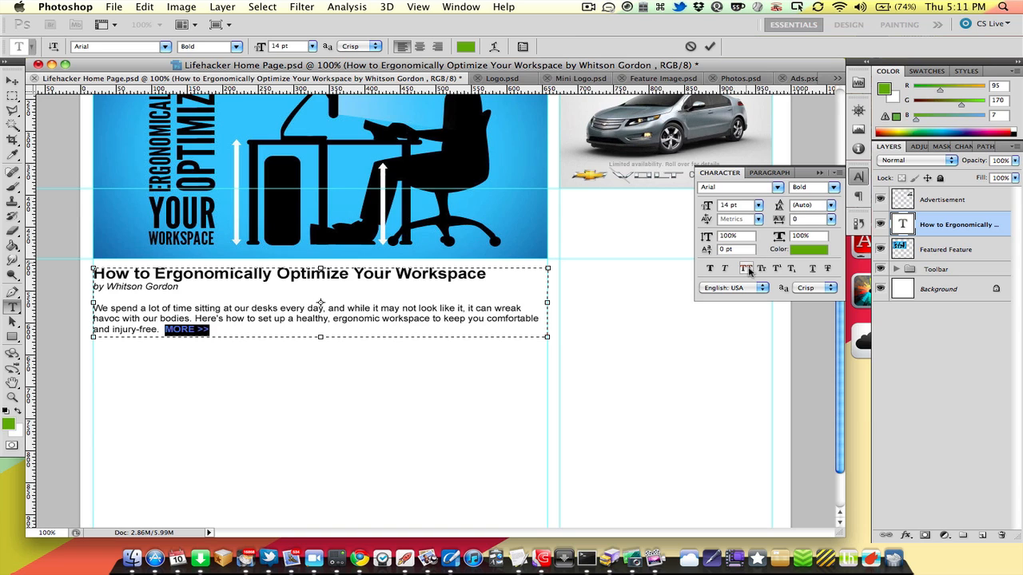
{"action": "left_click", "coordinate": [813, 271]}
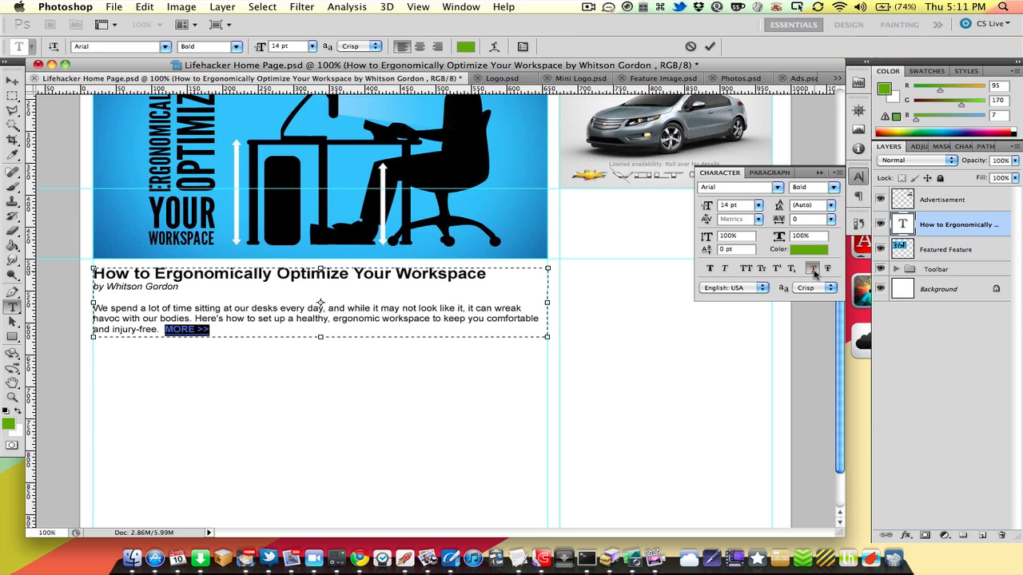
{"action": "left_click", "coordinate": [395, 327]}
{"action": "key", "text": "super+Return"}
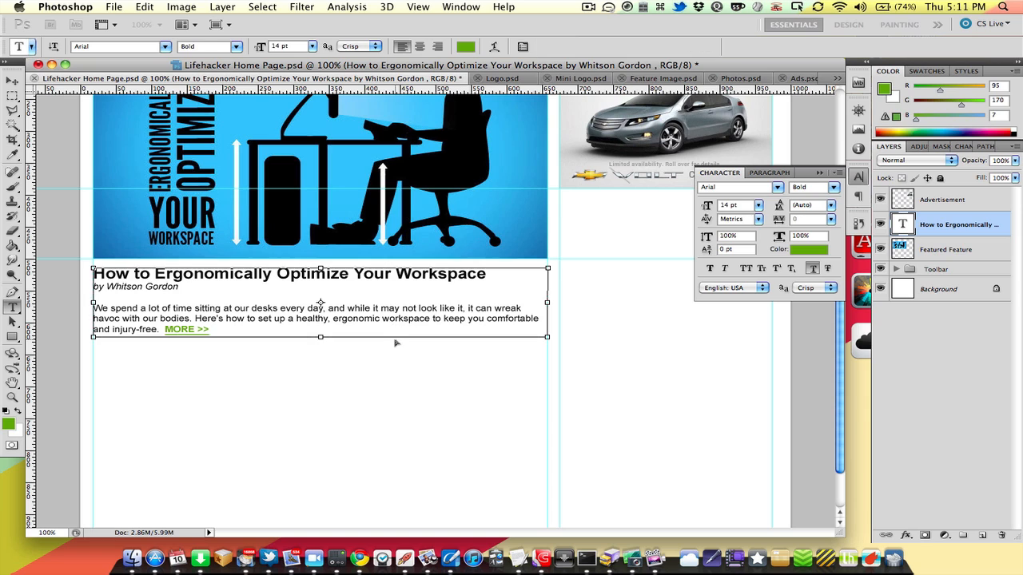
{"action": "key", "text": "m"}
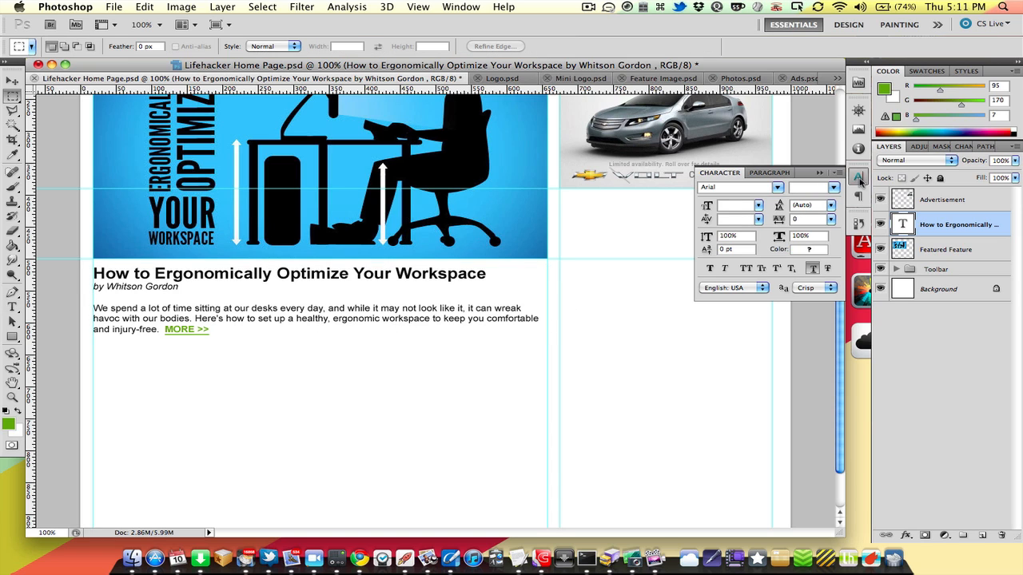
{"action": "left_click", "coordinate": [858, 178]}
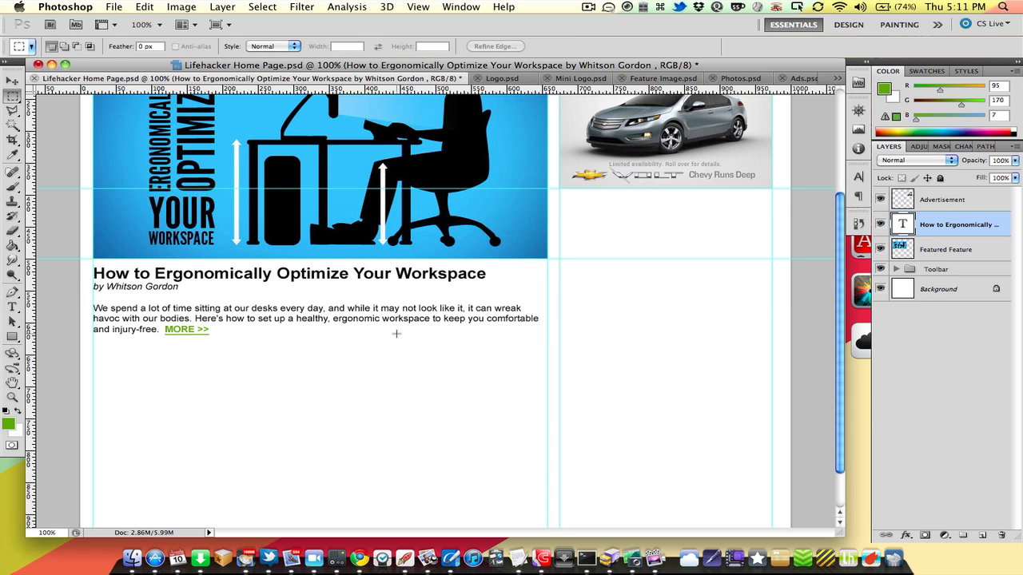
{"action": "scroll", "coordinate": [397, 333], "scroll_direction": "up", "scroll_amount": 1}
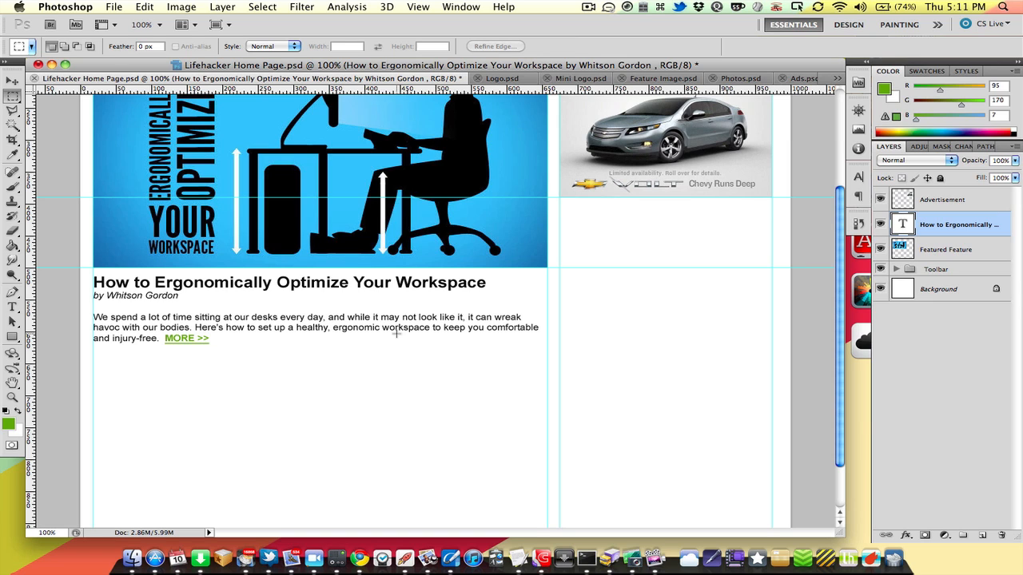
{"action": "scroll", "coordinate": [396, 333], "scroll_direction": "up", "scroll_amount": 8}
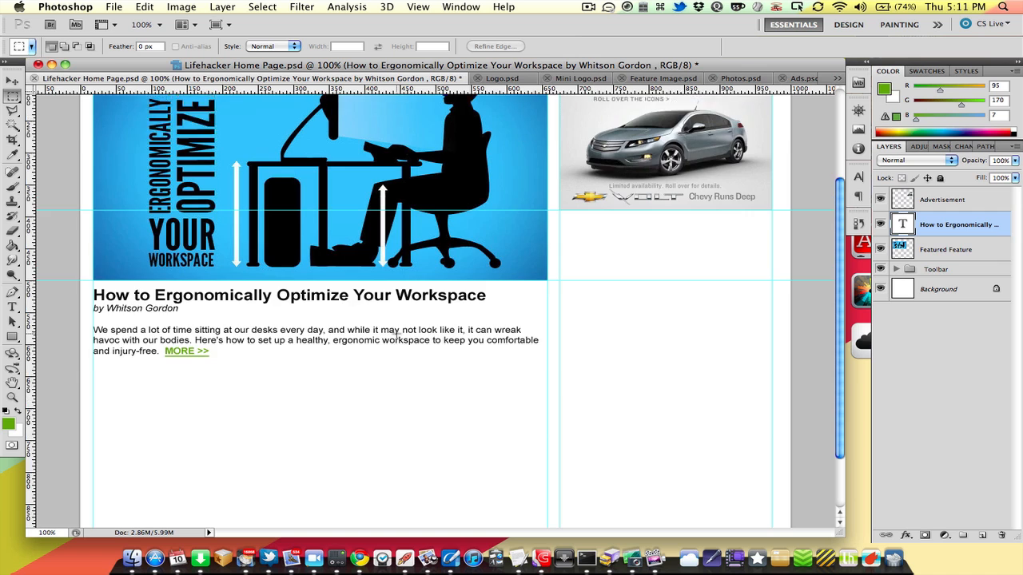
{"action": "scroll", "coordinate": [396, 333], "scroll_direction": "down", "scroll_amount": 5}
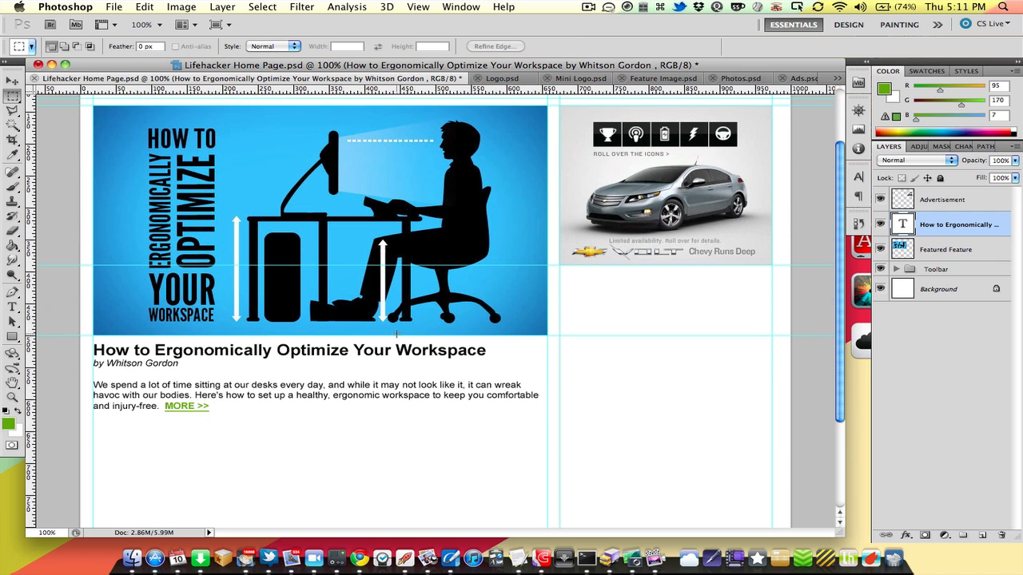
{"action": "scroll", "coordinate": [396, 334], "scroll_direction": "down", "scroll_amount": 4}
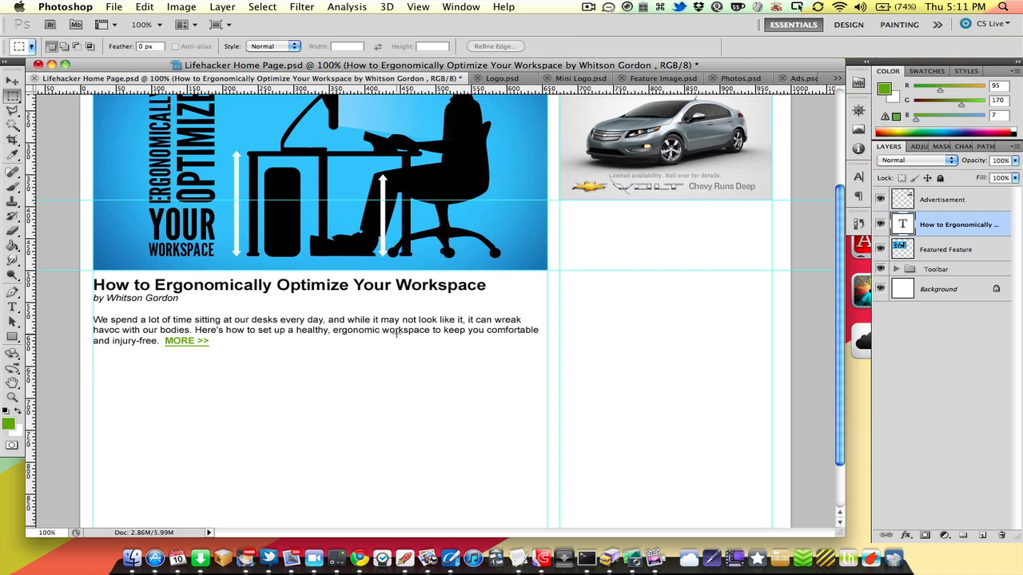
{"action": "scroll", "coordinate": [397, 333], "scroll_direction": "up", "scroll_amount": 5}
{"action": "scroll", "coordinate": [396, 334], "scroll_direction": "up", "scroll_amount": 5}
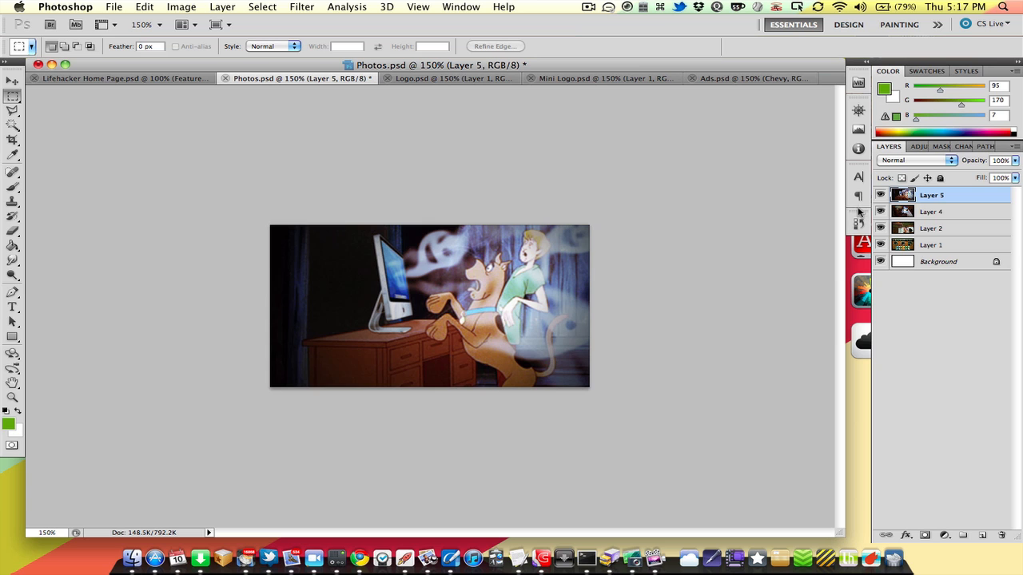
Examine the photos stacked in Photos.psd by hiding Layer 5, Layer 4 and Layer 2, and show all three again.
{"action": "left_click", "coordinate": [880, 195]}
{"action": "left_click", "coordinate": [880, 212]}
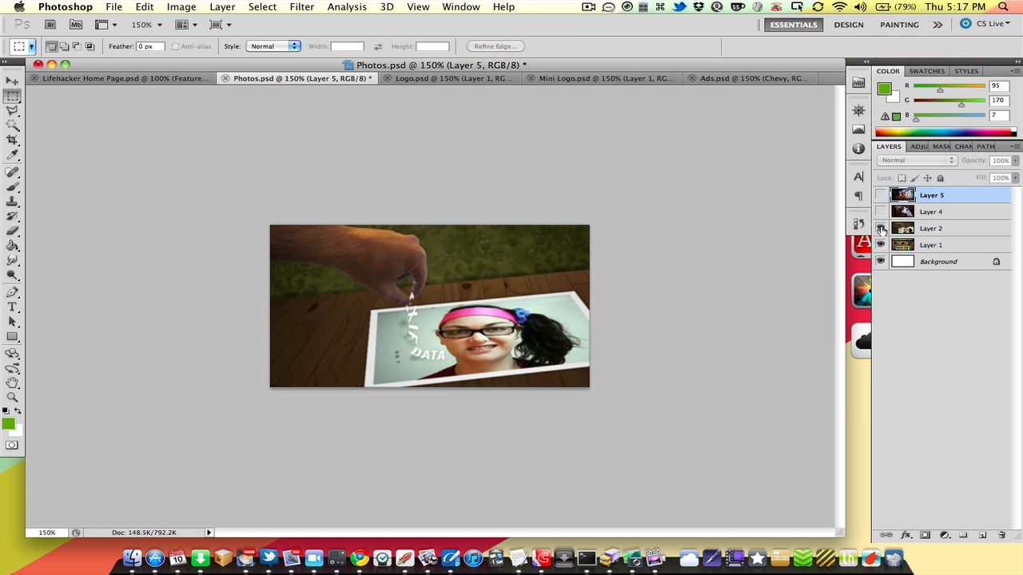
{"action": "left_click", "coordinate": [880, 228]}
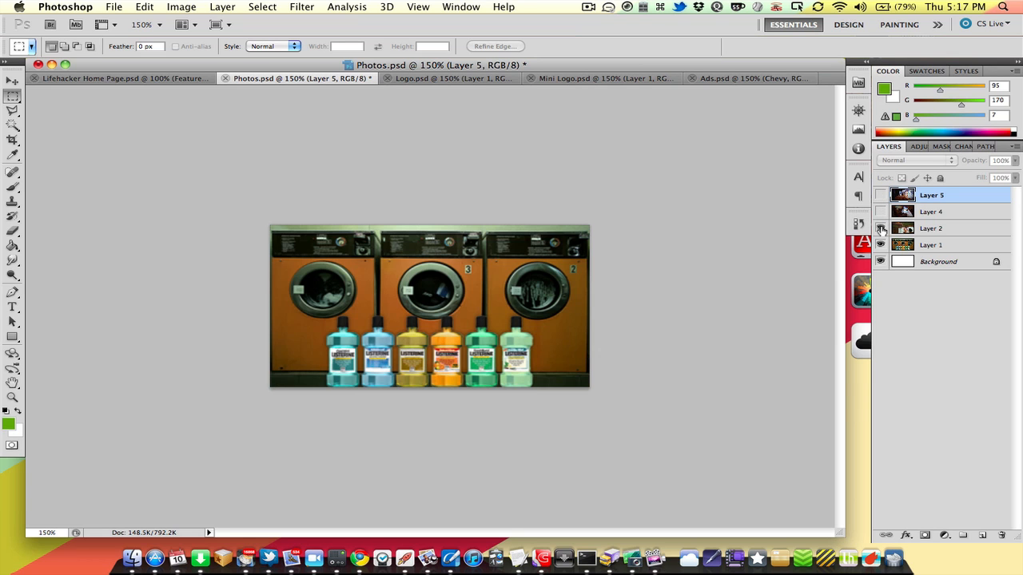
{"action": "left_click", "coordinate": [880, 229]}
{"action": "left_click", "coordinate": [880, 212]}
{"action": "left_click", "coordinate": [879, 195]}
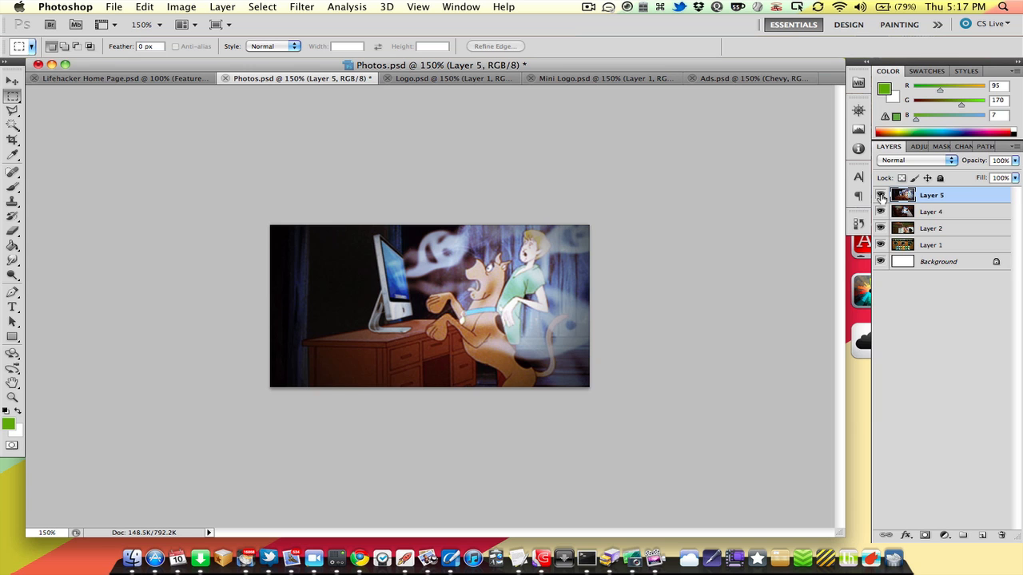
Copy the Layer 5 cartoon photo from Photos.psd into the home page, aligned to the left guide and the guide beneath the article text.
{"action": "key", "text": "super+a"}
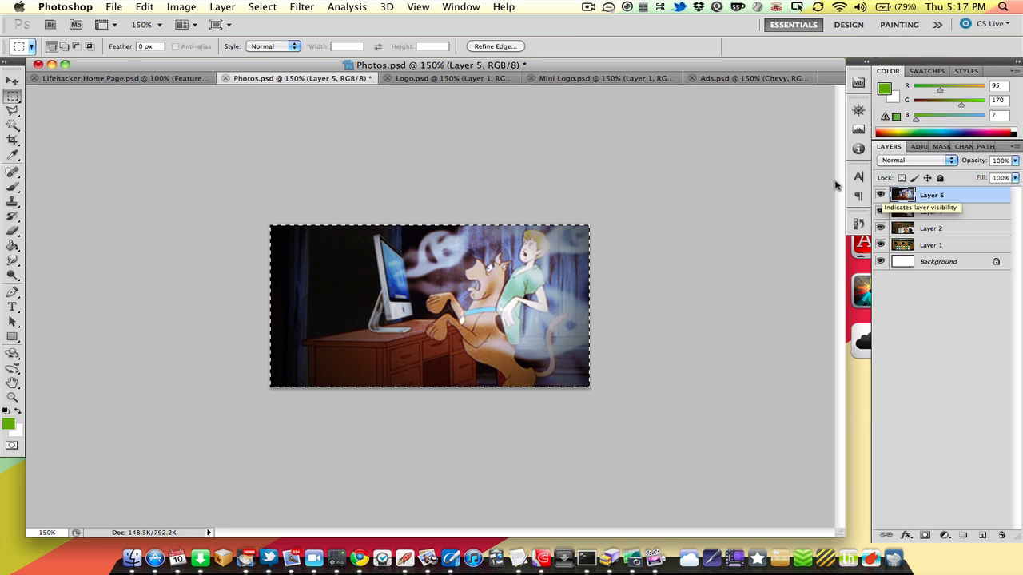
{"action": "left_click", "coordinate": [183, 80]}
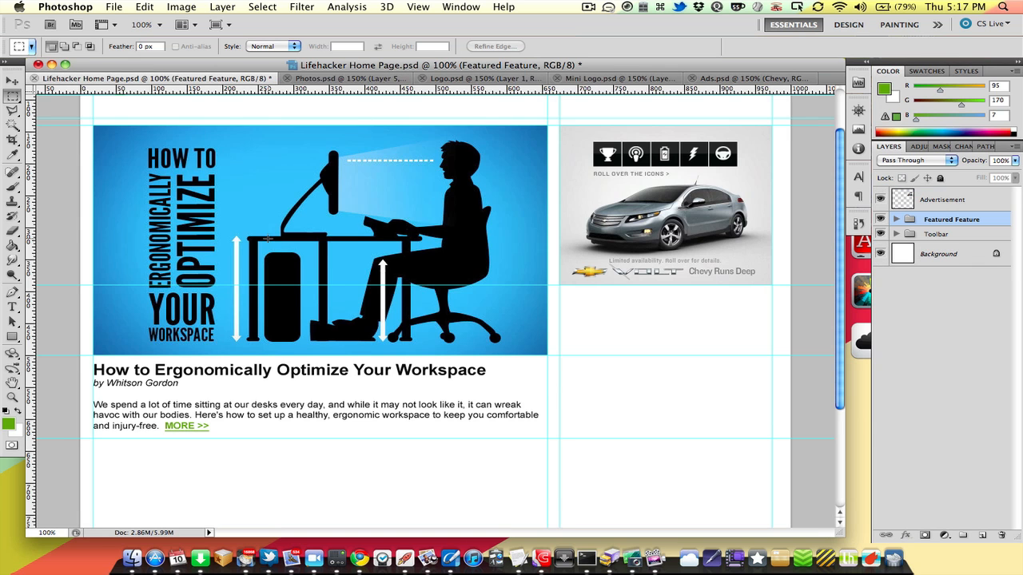
{"action": "scroll", "coordinate": [270, 240], "scroll_direction": "down", "scroll_amount": 5}
{"action": "key", "text": "super+v"}
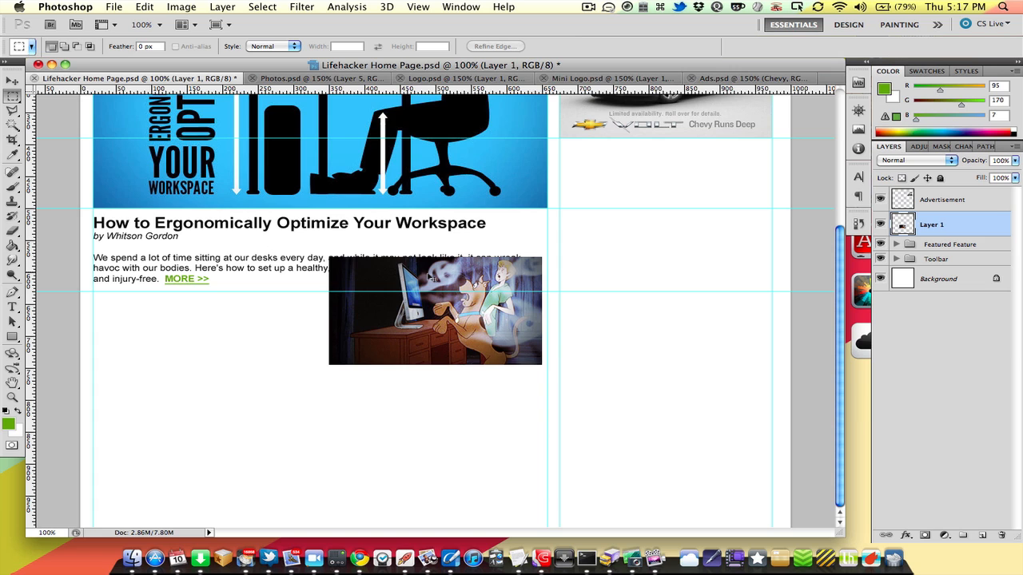
{"action": "left_click_drag", "start_coordinate": [431, 277], "coordinate": [204, 324]}
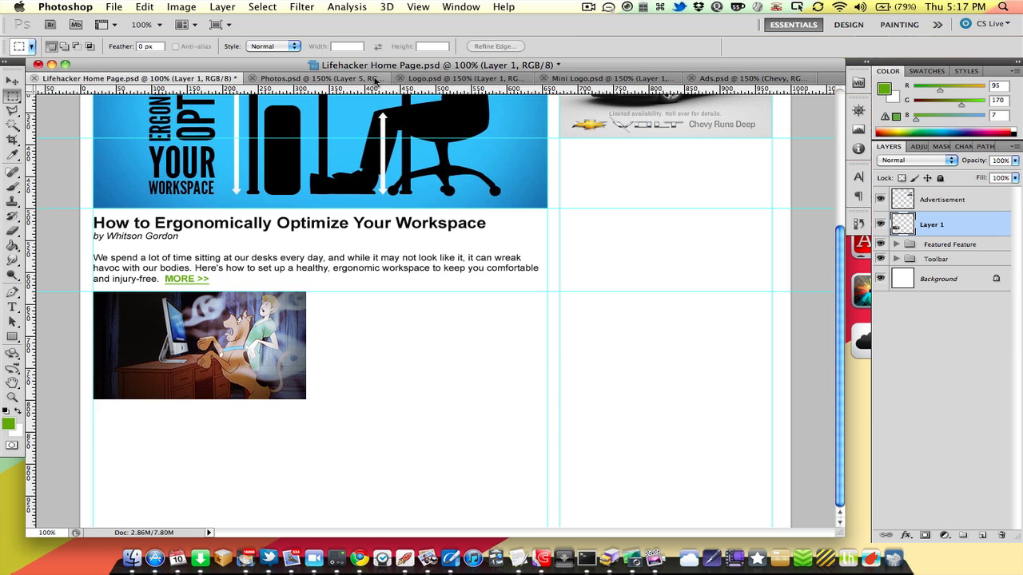
Copy the Layer 4 phone photo from Photos.psd into the home page, aligned to the article's right guide and the guide beneath its text.
{"action": "left_click", "coordinate": [348, 81]}
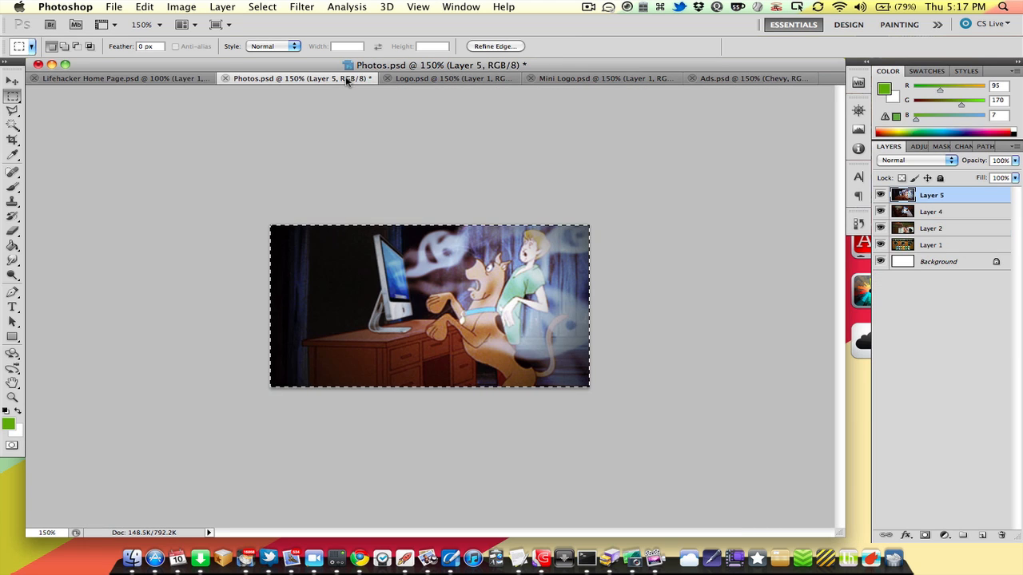
{"action": "left_click", "coordinate": [881, 196]}
{"action": "left_click", "coordinate": [898, 212]}
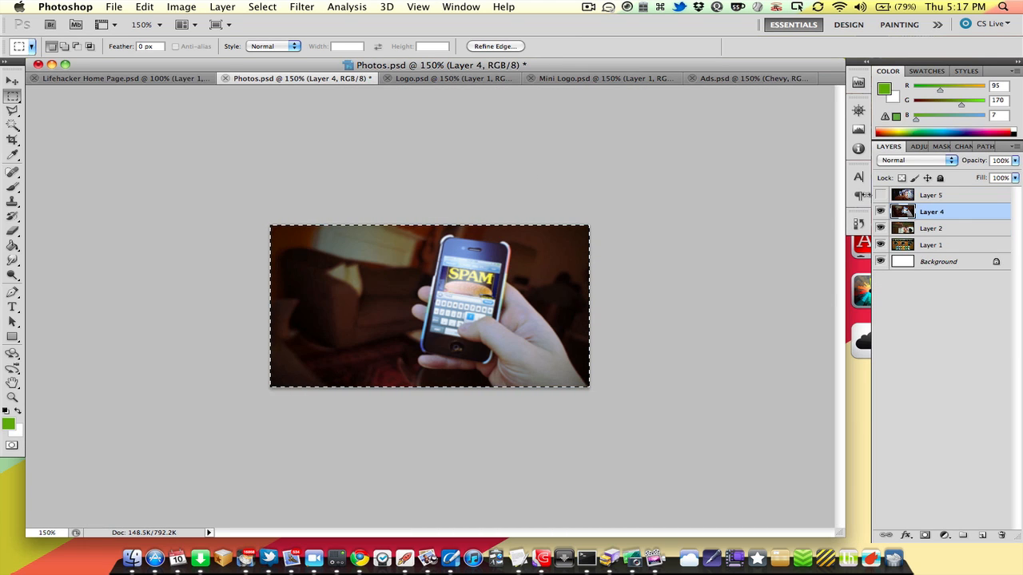
{"action": "left_click", "coordinate": [185, 79]}
{"action": "key", "text": "ctrl+v"}
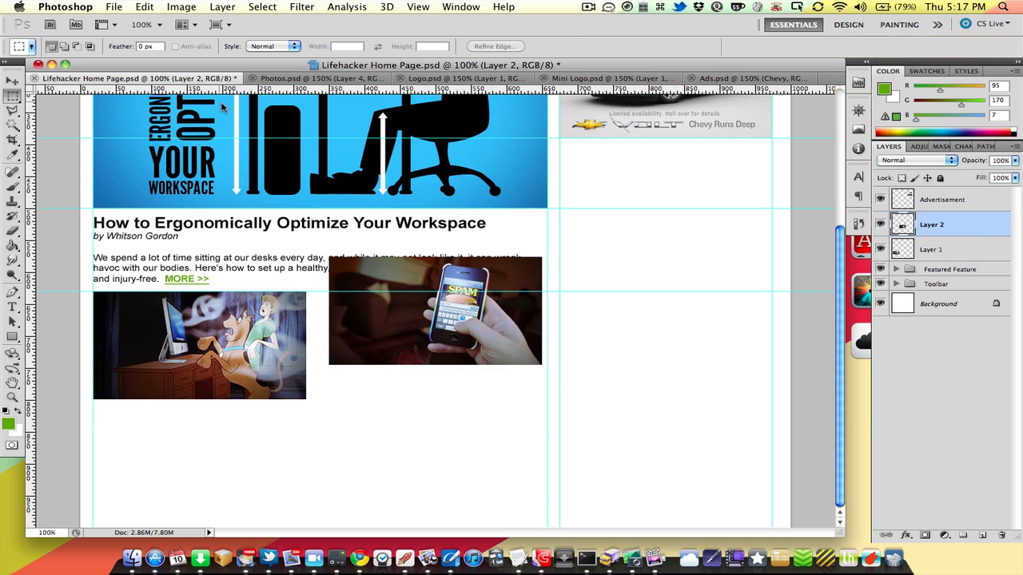
{"action": "left_click_drag", "start_coordinate": [377, 300], "coordinate": [385, 336]}
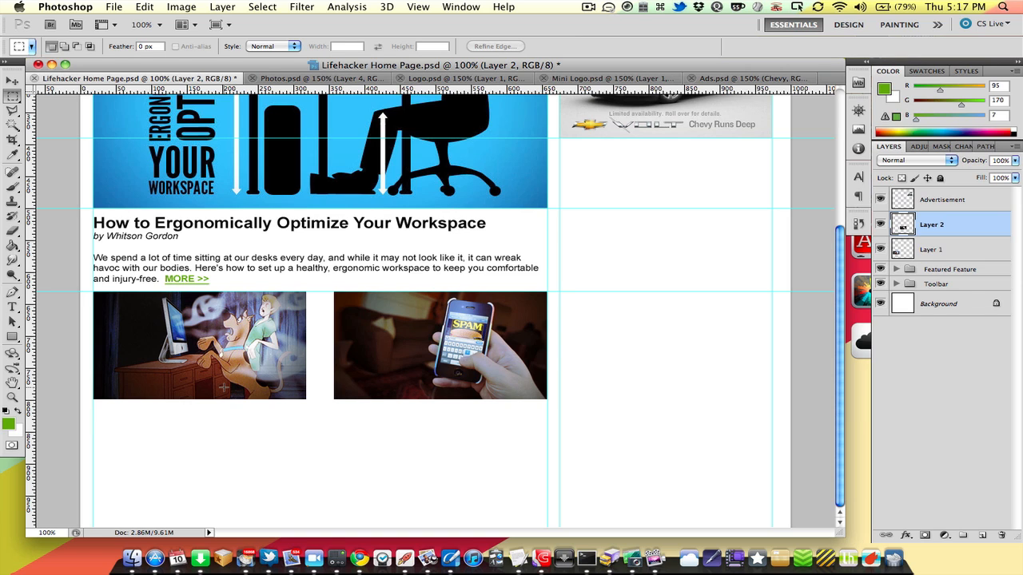
Nudge the cartoon and phone photos down together by 8 pixels below the horizontal guide.
{"action": "left_click", "coordinate": [909, 253], "text": "shift"}
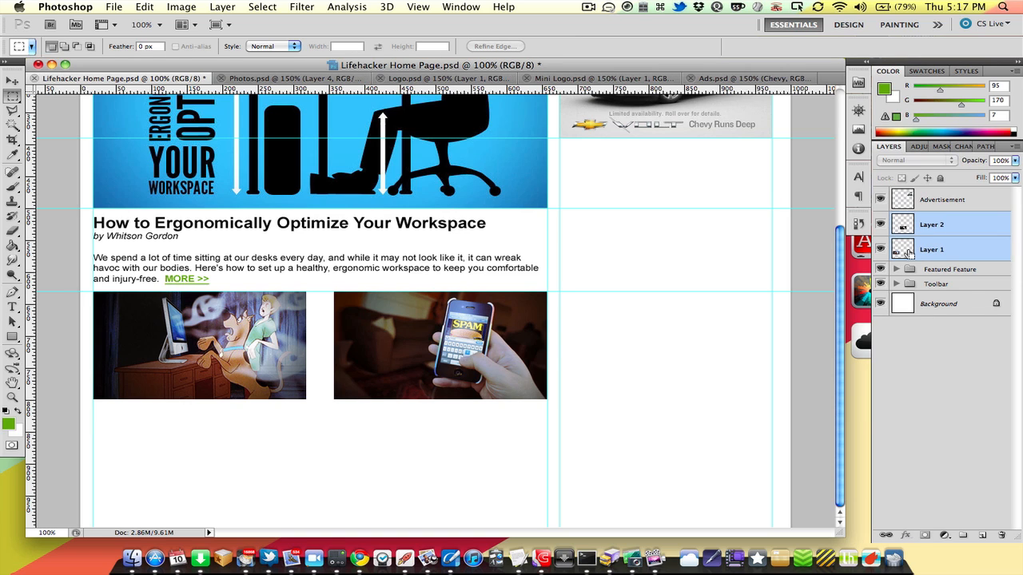
{"action": "key", "text": "super+Down"}
{"action": "key", "text": "super+Down"}
{"action": "key", "text": "super+Down"}
{"action": "key", "text": "super+Down"}
{"action": "key", "text": "super+Down"}
{"action": "key", "text": "super+Down"}
{"action": "key", "text": "super+Down"}
{"action": "key", "text": "super+Down"}
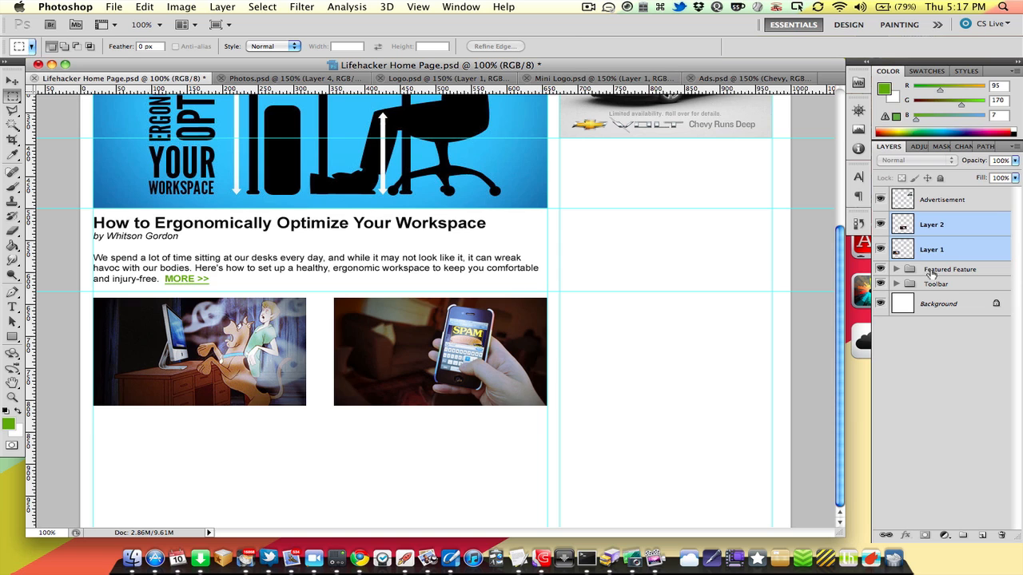
Make the cartoon photo's layer active and set the type colour to the near-black #0c0c0c sampled from the article headline.
{"action": "left_click", "coordinate": [930, 275]}
{"action": "left_click", "coordinate": [905, 252]}
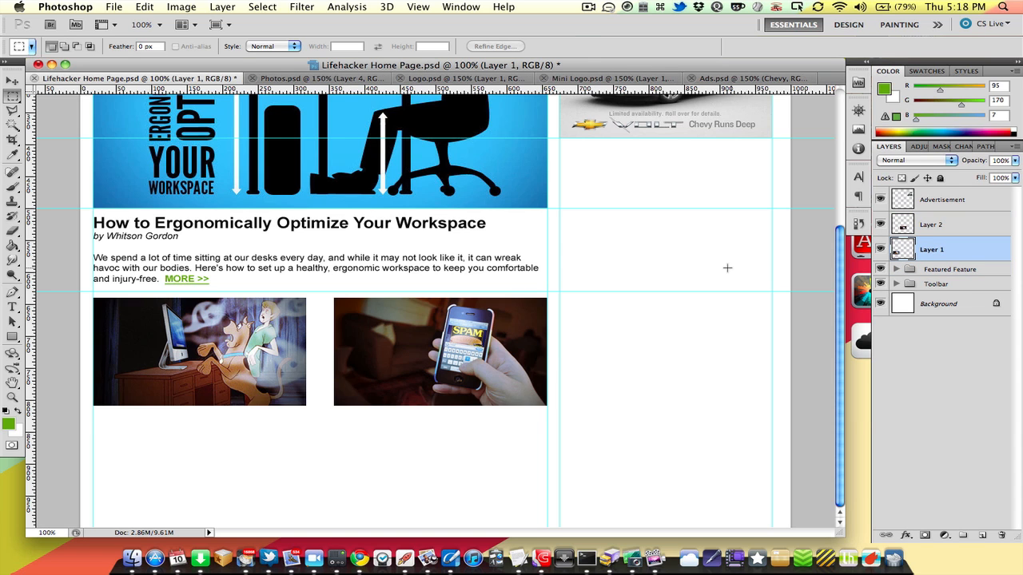
{"action": "left_click", "coordinate": [12, 306]}
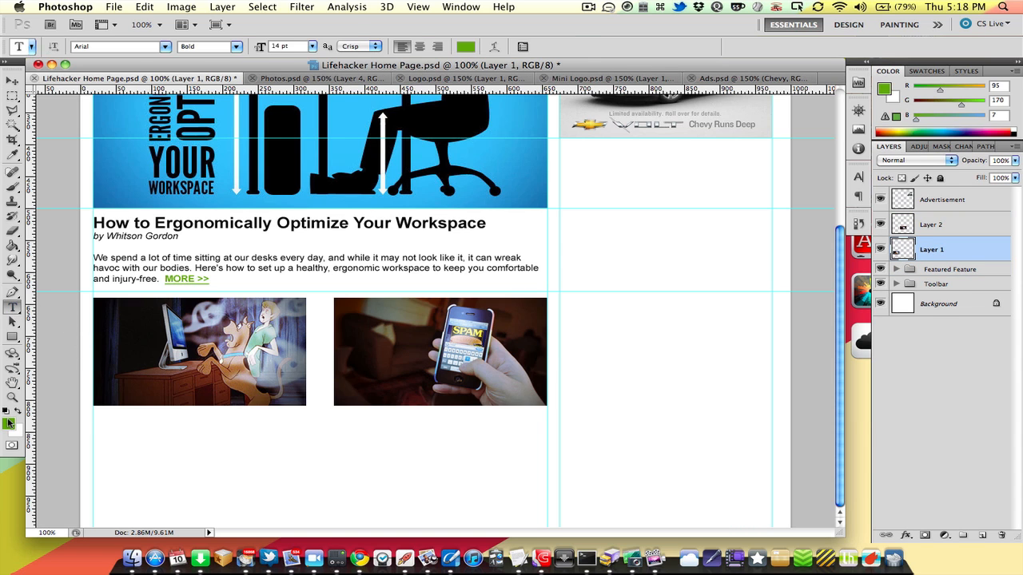
{"action": "left_click", "coordinate": [8, 423]}
{"action": "left_click", "coordinate": [152, 220]}
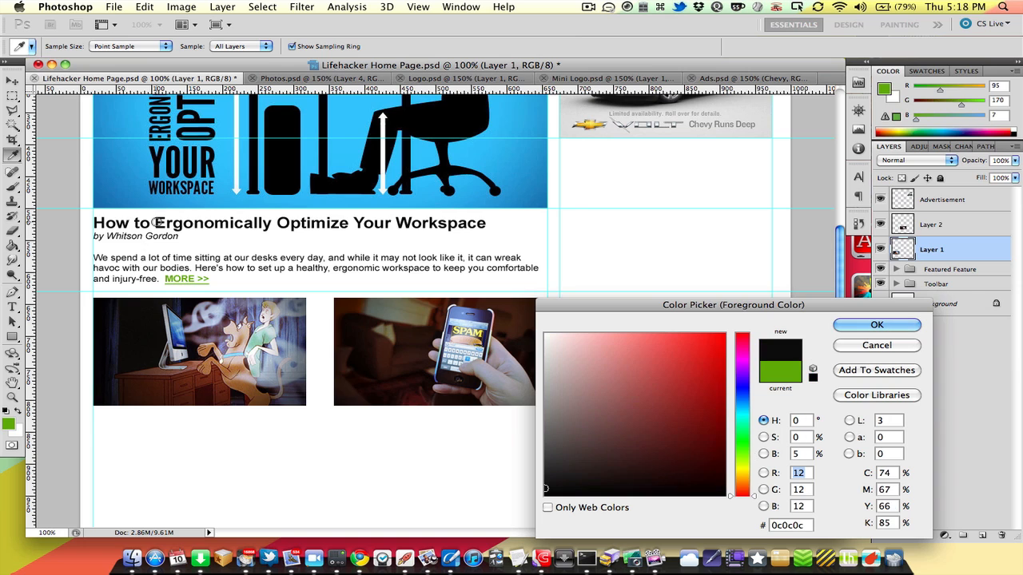
{"action": "key", "text": "Return"}
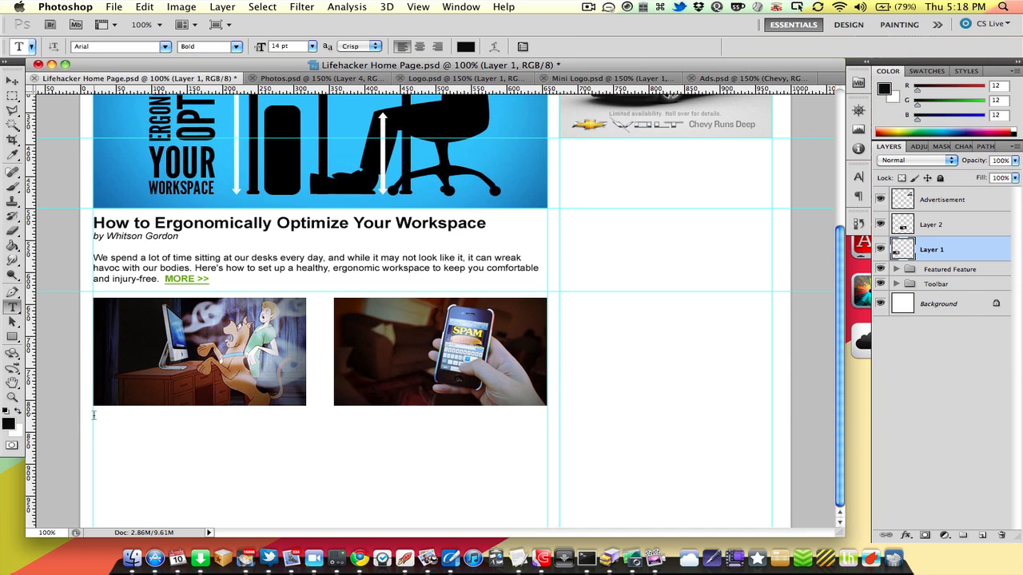
Add a text box as wide as the cartoon photo beneath it, reading "How to Detect Computer Viruses You've Never Heard Of".
{"action": "left_click_drag", "start_coordinate": [91, 415], "coordinate": [305, 434]}
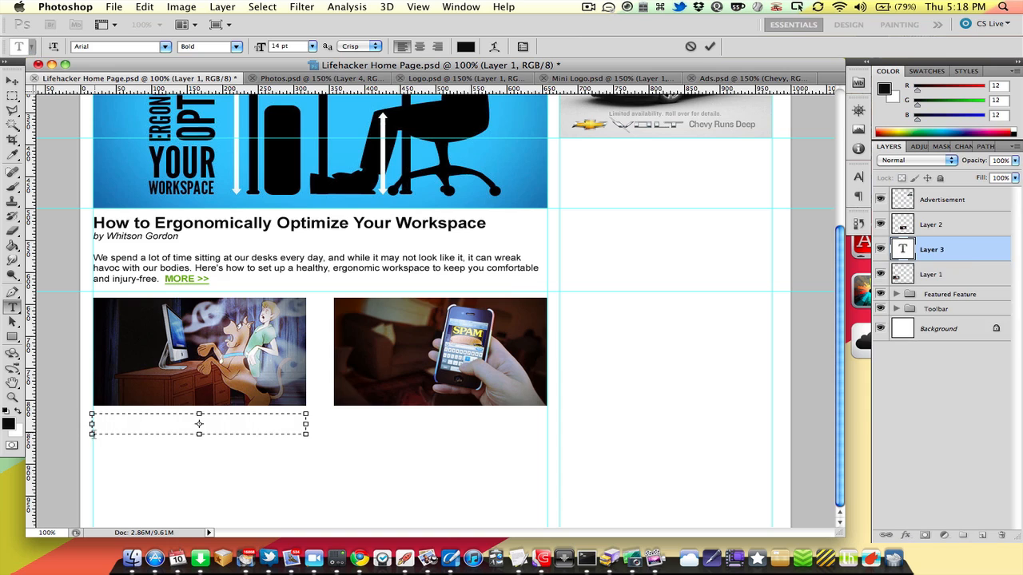
{"action": "left_click_drag", "start_coordinate": [88, 437], "coordinate": [90, 440]}
{"action": "type", "text": "How to Detect Computer Virus"}
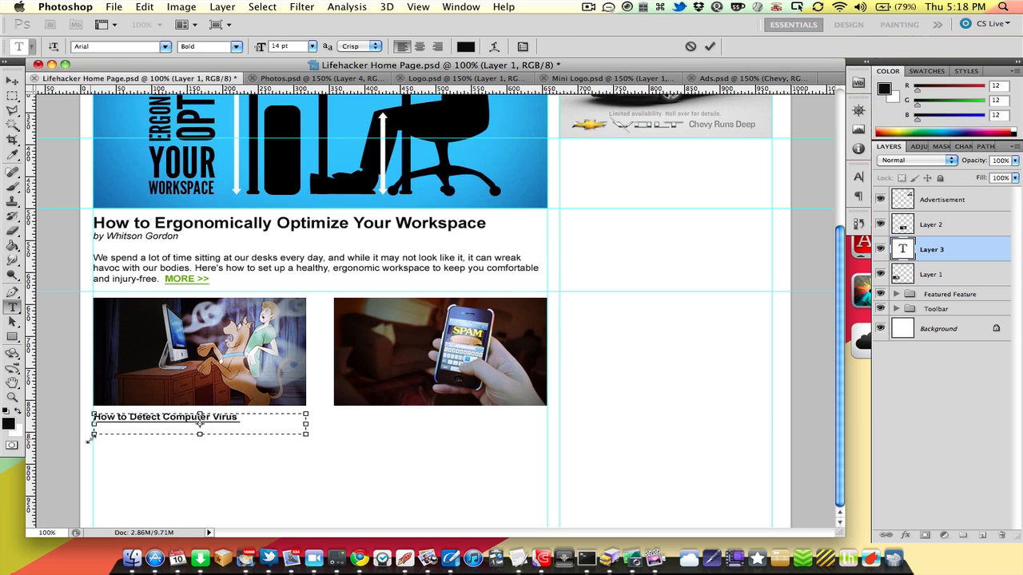
{"action": "key", "text": "super+a"}
{"action": "key", "text": "Right"}
{"action": "type", "text": "es You've Never Heard Of"}
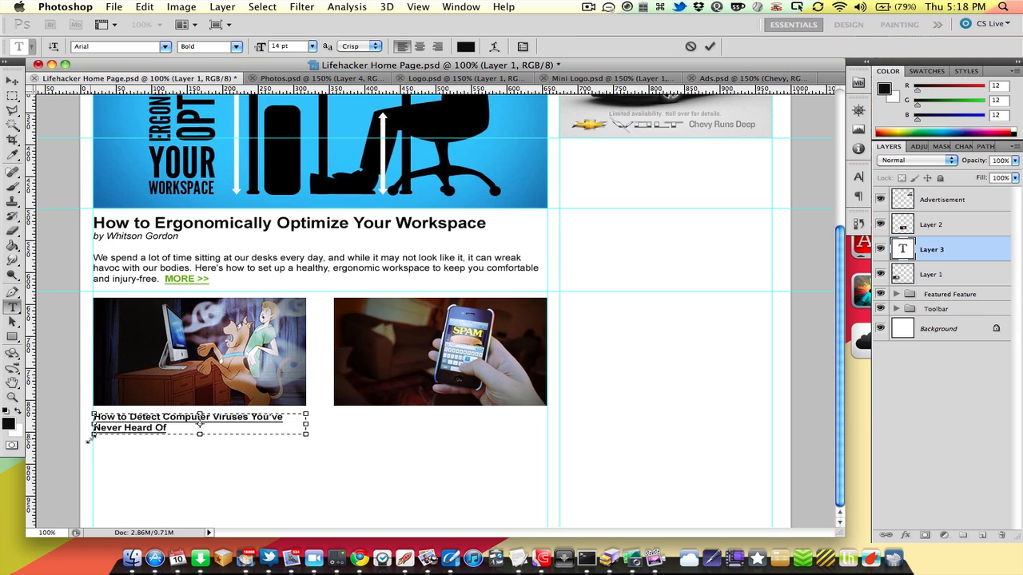
Remove the underline from the computer viruses headline and set it to 18 pt, extending the text box to fit both lines.
{"action": "key", "text": "super+a"}
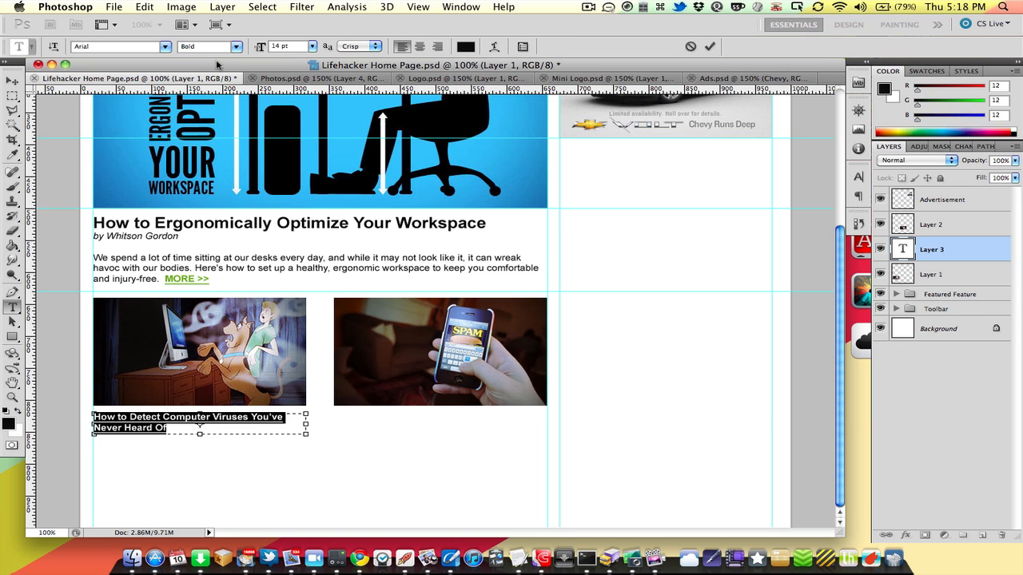
{"action": "left_click", "coordinate": [236, 46]}
{"action": "left_click", "coordinate": [240, 60]}
{"action": "left_click", "coordinate": [858, 176]}
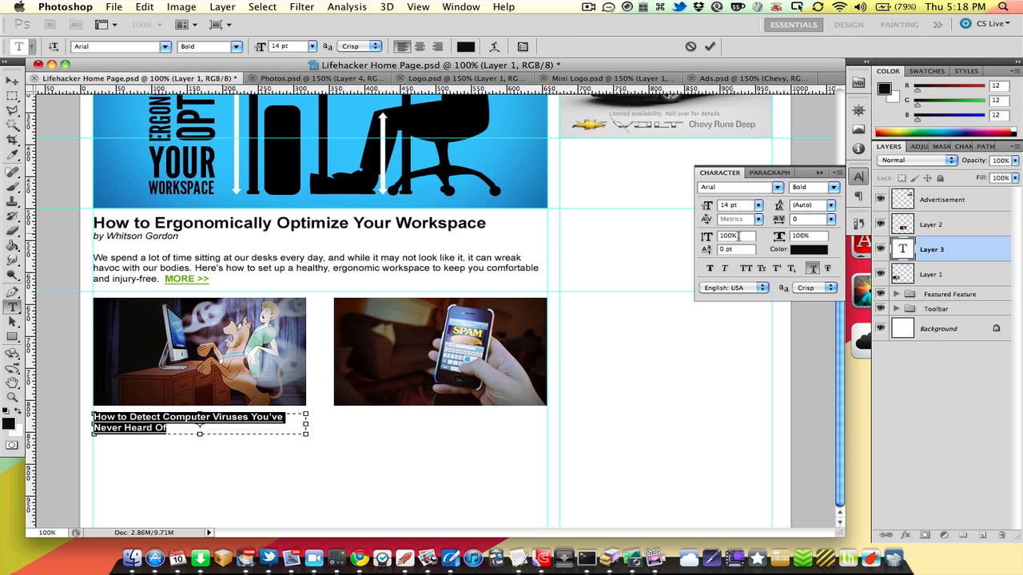
{"action": "left_click", "coordinate": [759, 206]}
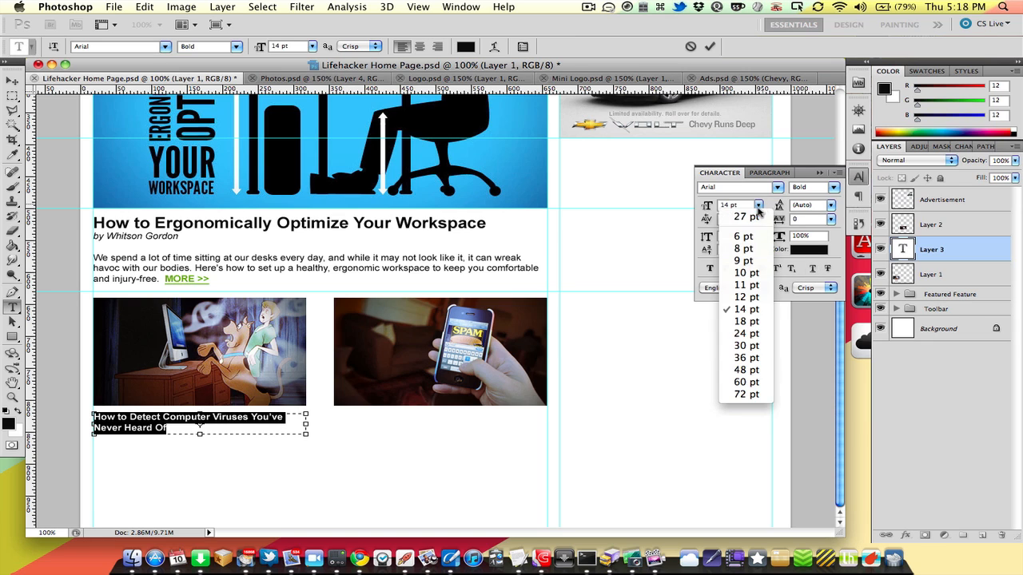
{"action": "left_click", "coordinate": [744, 321]}
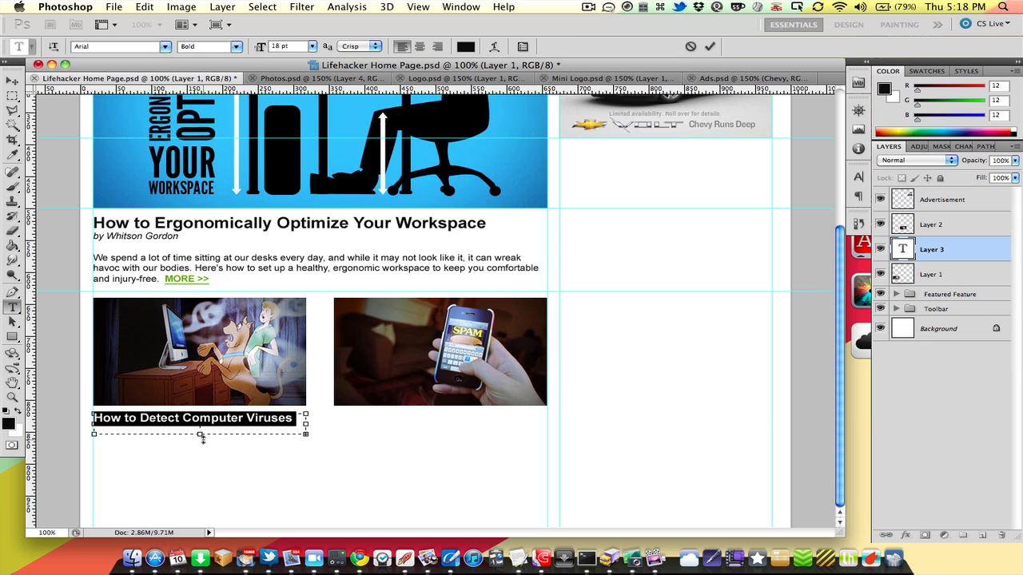
{"action": "mouse_move", "coordinate": [201, 435]}
{"action": "left_mouse_down"}
{"action": "mouse_move", "coordinate": [200, 455]}
{"action": "mouse_move", "coordinate": [201, 443]}
{"action": "left_mouse_up"}
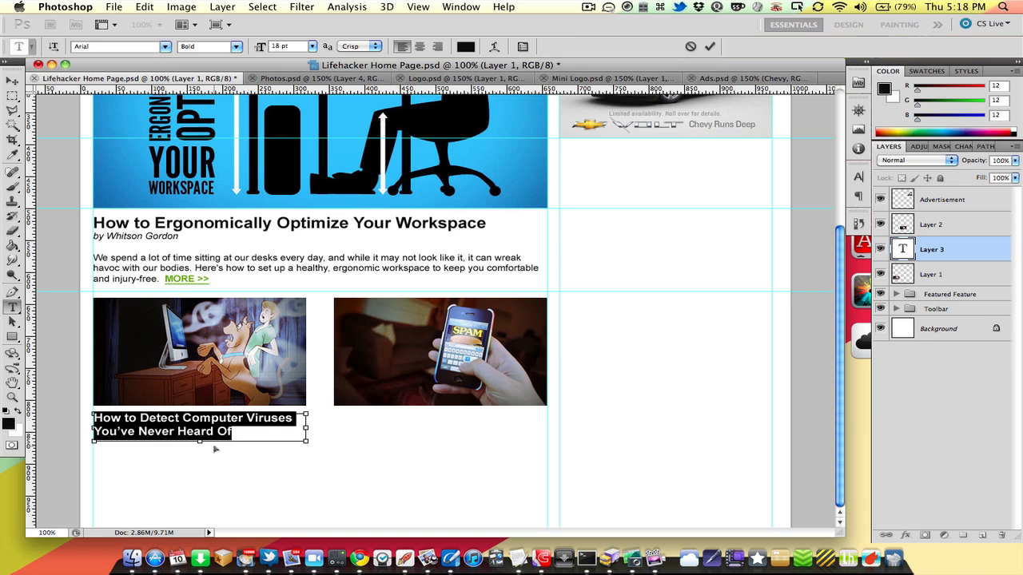
{"action": "key", "text": "super+Return"}
Nudge the computer viruses headline up 3 pixels, closer to the cartoon photo.
{"action": "key", "text": "m"}
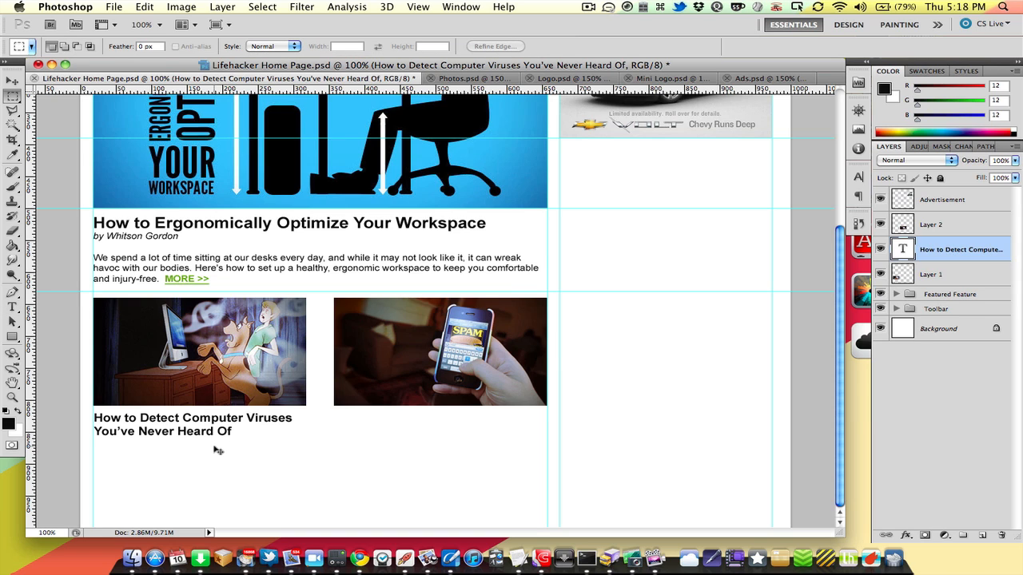
{"action": "key", "text": "super+Up"}
{"action": "key", "text": "super+Up"}
{"action": "key", "text": "super+Up"}
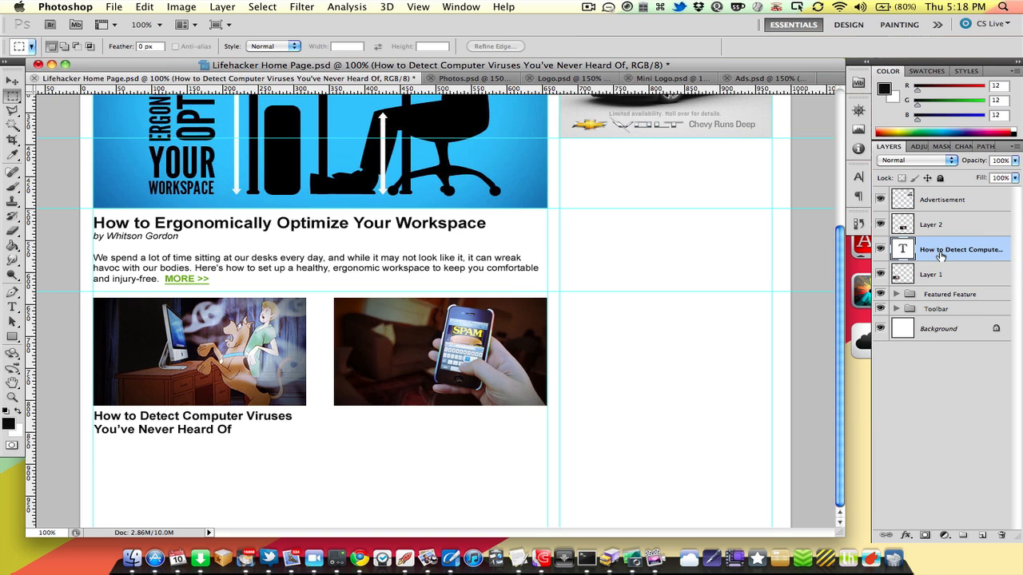
Duplicate the computer viruses headline layer and place the copy beneath the phone photo, aligned with its left edge.
{"action": "left_click", "coordinate": [1015, 147]}
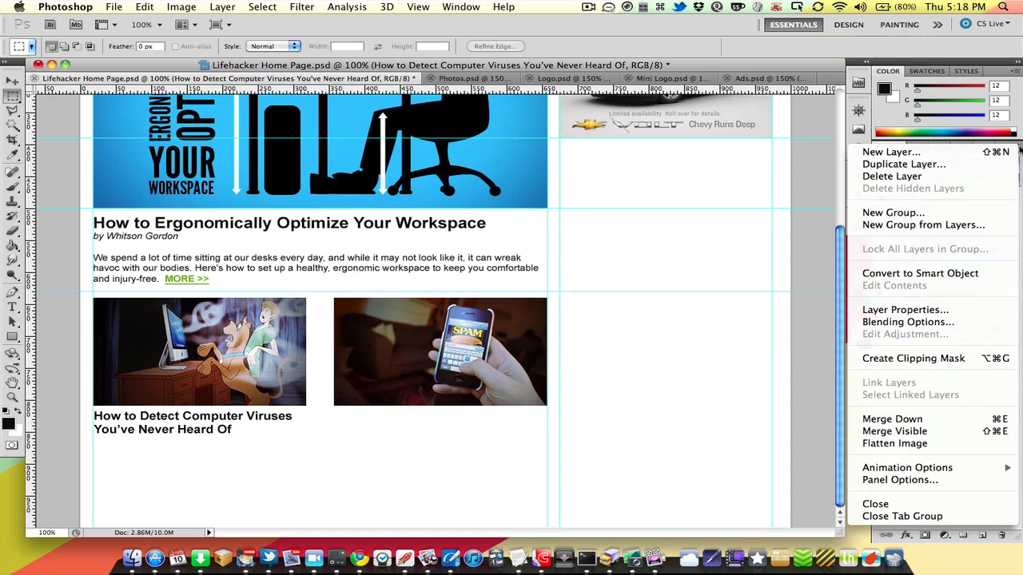
{"action": "left_click", "coordinate": [971, 164]}
{"action": "left_click", "coordinate": [628, 226]}
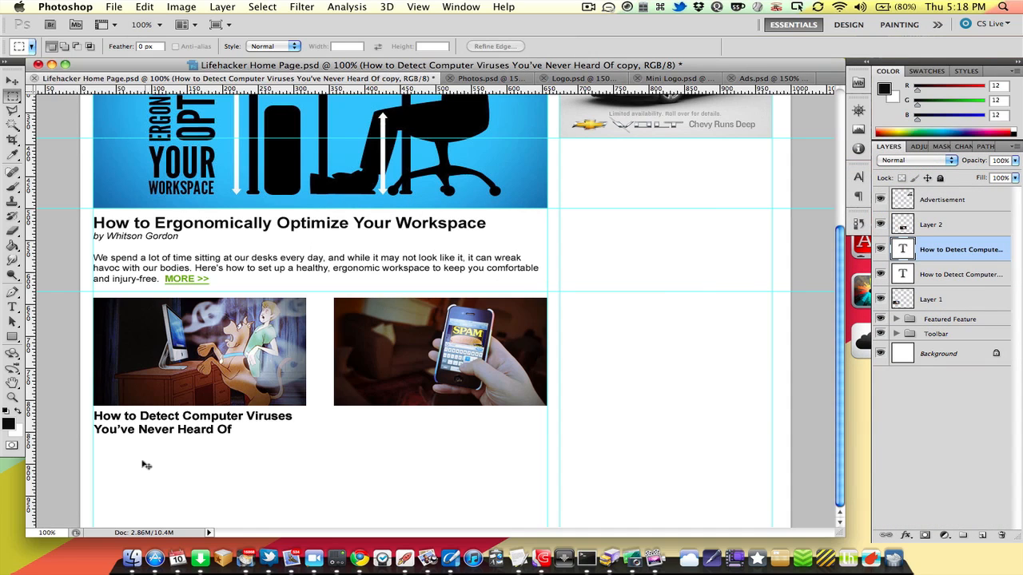
{"action": "left_click_drag", "start_coordinate": [146, 465], "coordinate": [382, 459]}
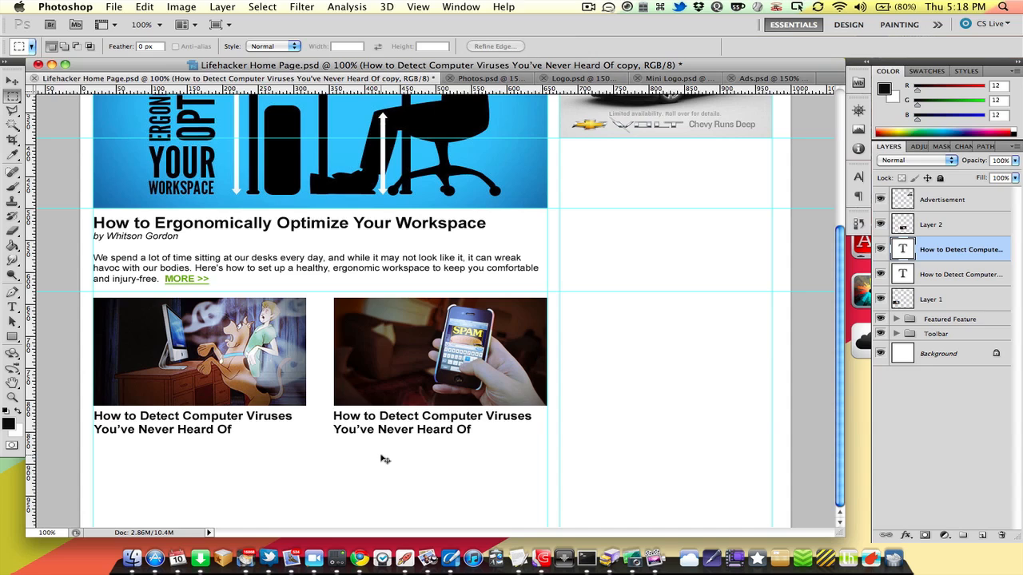
Replace the headline beneath the phone photo with "How to Block SPAM Text Messages on Your Cellphone".
{"action": "key", "text": "t"}
{"action": "left_click", "coordinate": [389, 415]}
{"action": "key", "text": "ctrl+a"}
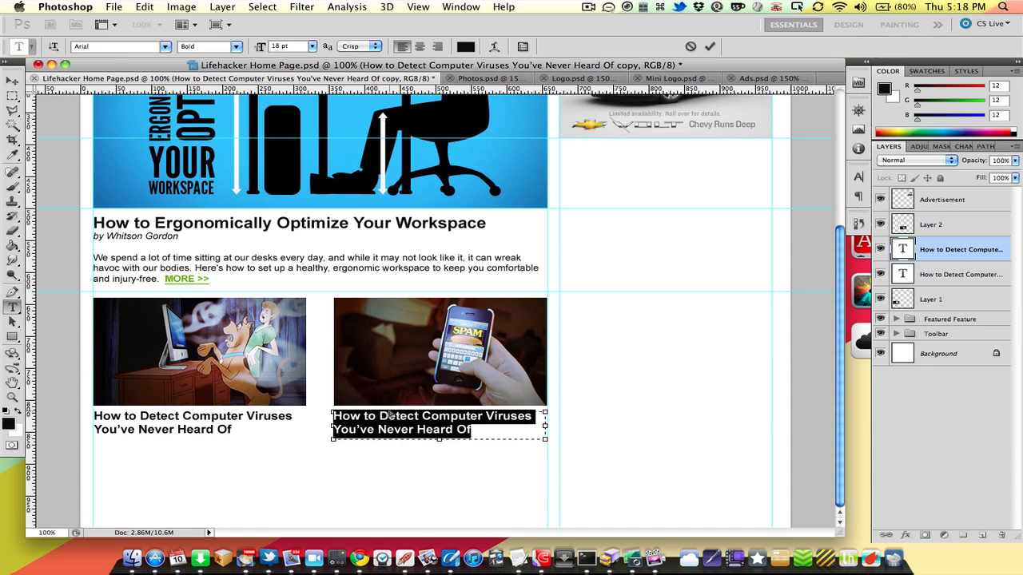
{"action": "type", "text": "How to Block "}
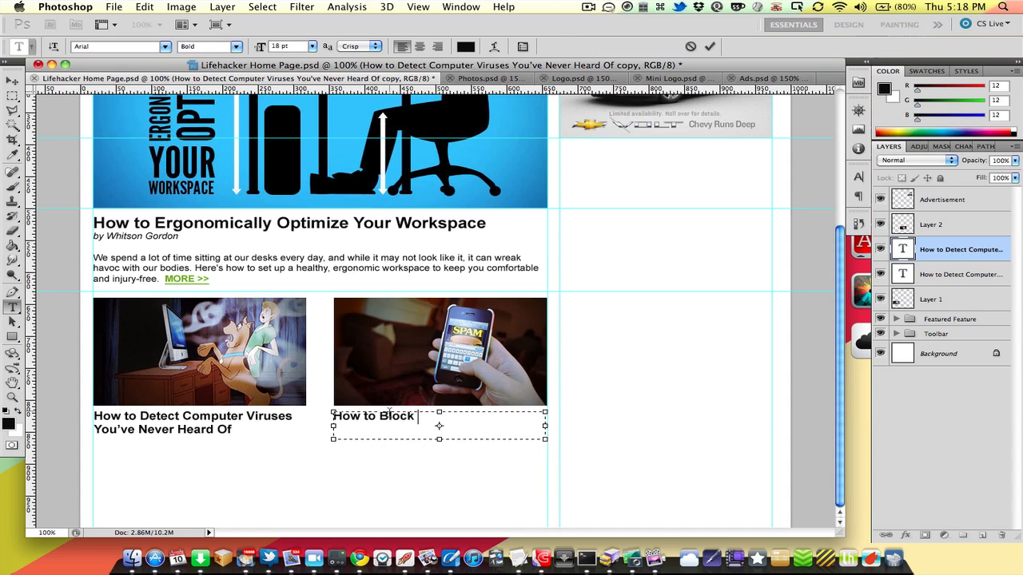
{"action": "type", "text": "SPAM Text Messages on "}
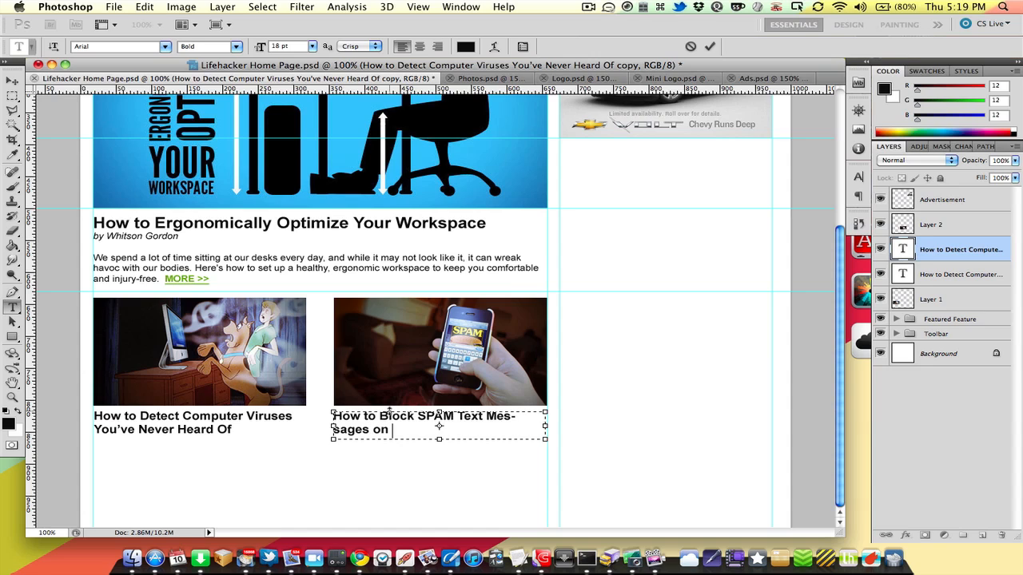
{"action": "type", "text": "Your Cellphone"}
{"action": "key", "text": "super+Return"}
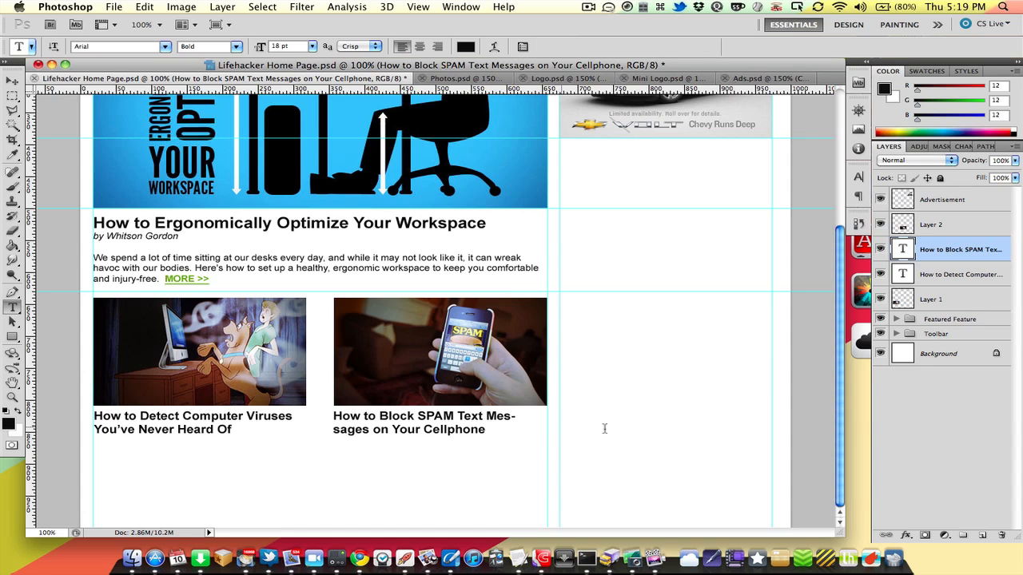
Group the cartoon photo with its headline layer and name the group "Computer Viruses".
{"action": "left_click", "coordinate": [901, 302]}
{"action": "left_click", "coordinate": [903, 282], "text": "shift"}
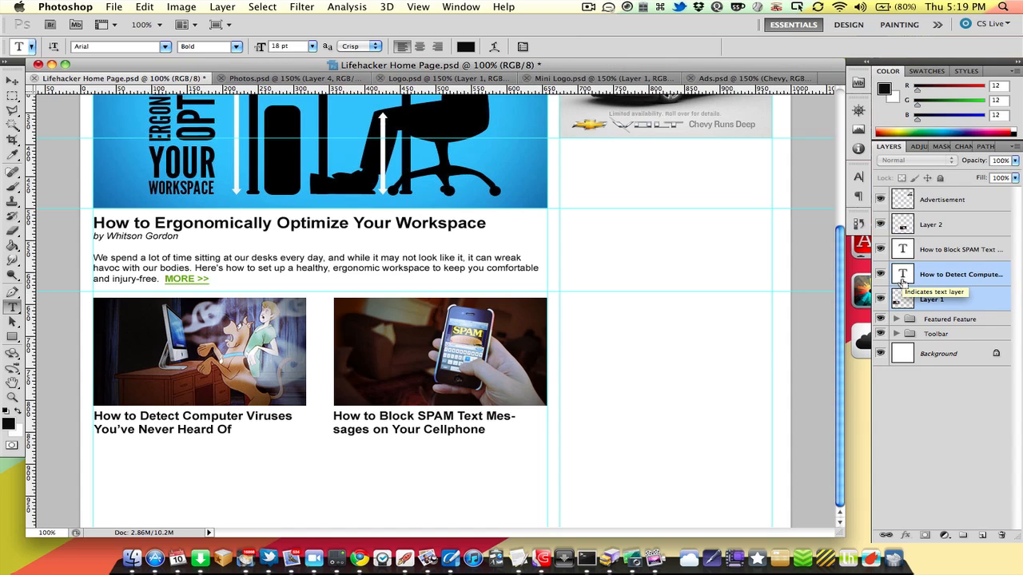
{"action": "key", "text": "super+g"}
{"action": "left_click", "coordinate": [881, 270]}
{"action": "left_click", "coordinate": [882, 270]}
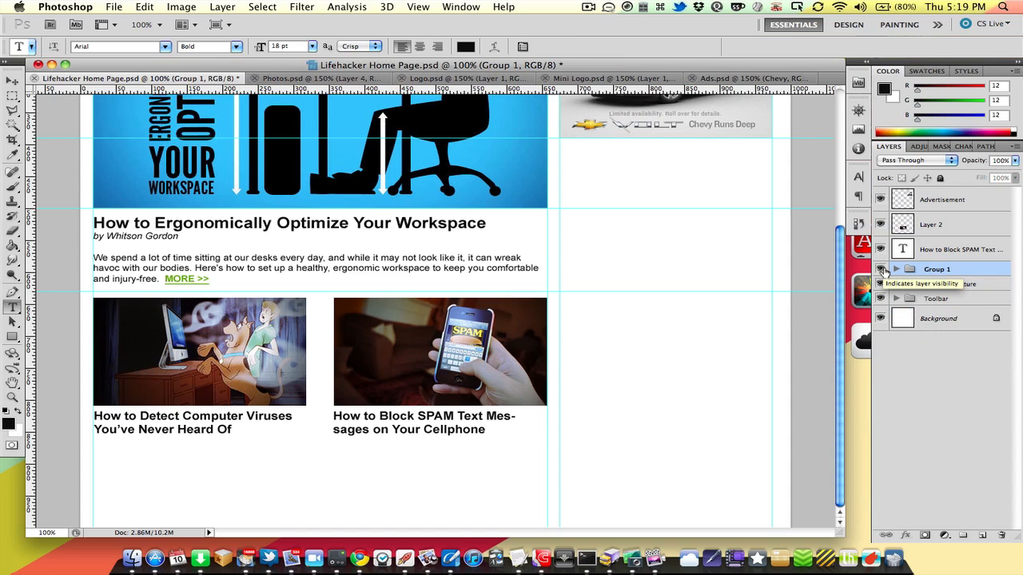
{"action": "double_click", "coordinate": [937, 270]}
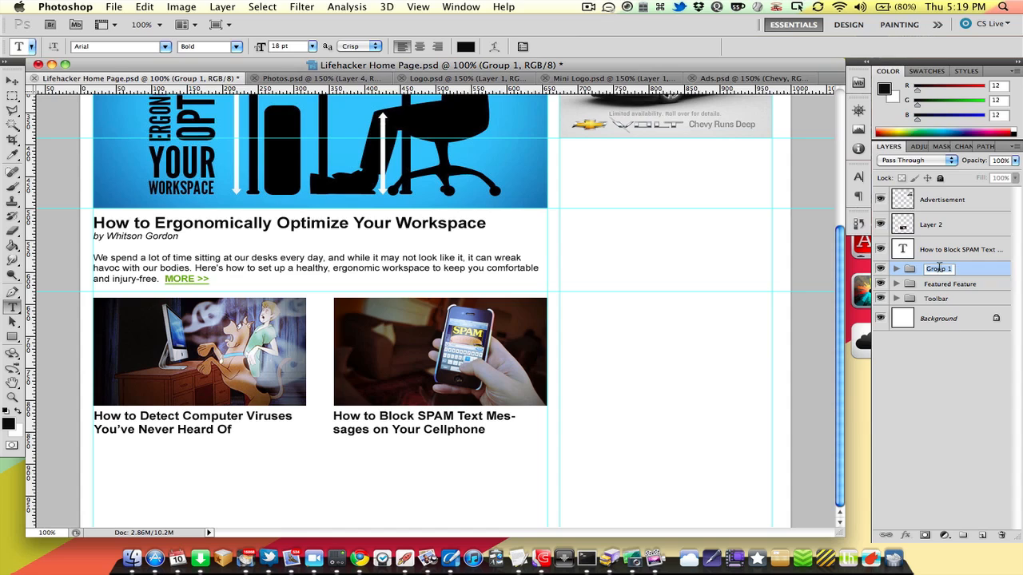
{"action": "type", "text": "Computer Viruses"}
{"action": "key", "text": "Return"}
Group the phone photo with its headline layer and name the group "How to Block Spam".
{"action": "left_click", "coordinate": [911, 254]}
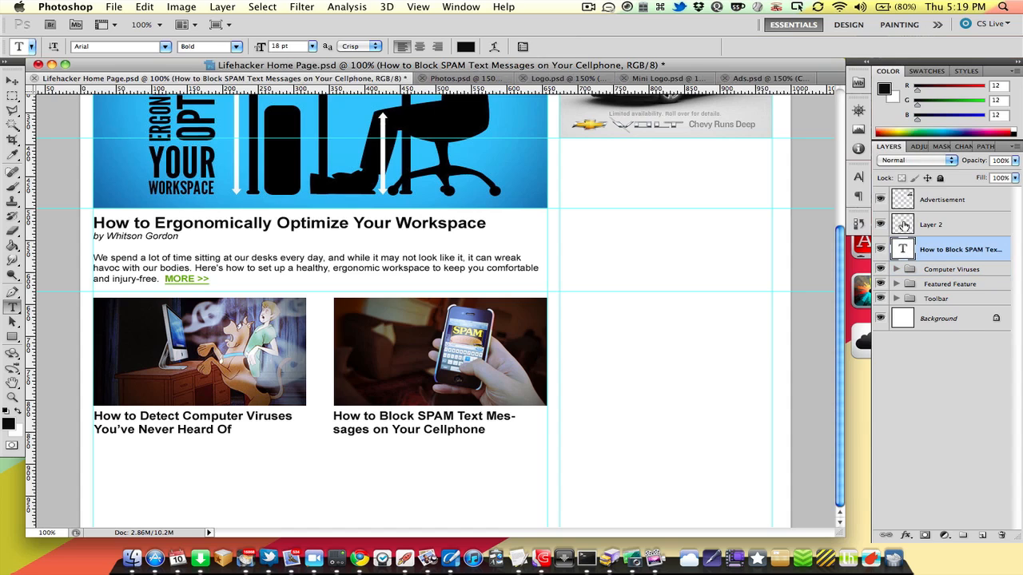
{"action": "left_click", "coordinate": [903, 225], "text": "shift"}
{"action": "key", "text": "super+g"}
{"action": "double_click", "coordinate": [935, 219]}
{"action": "type", "text": "Ho"}
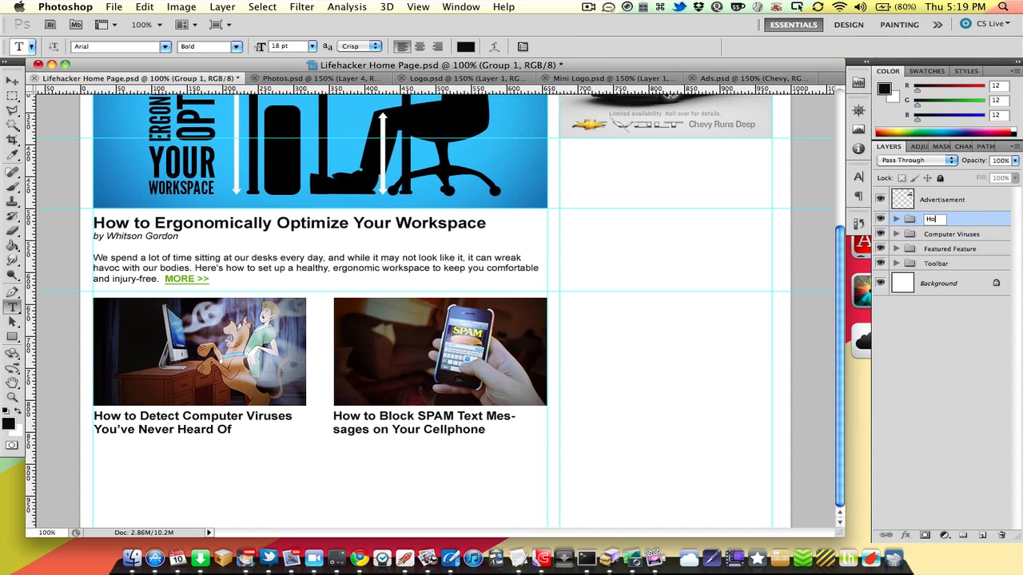
{"action": "type", "text": "w to Block Spam"}
{"action": "key", "text": "Return"}
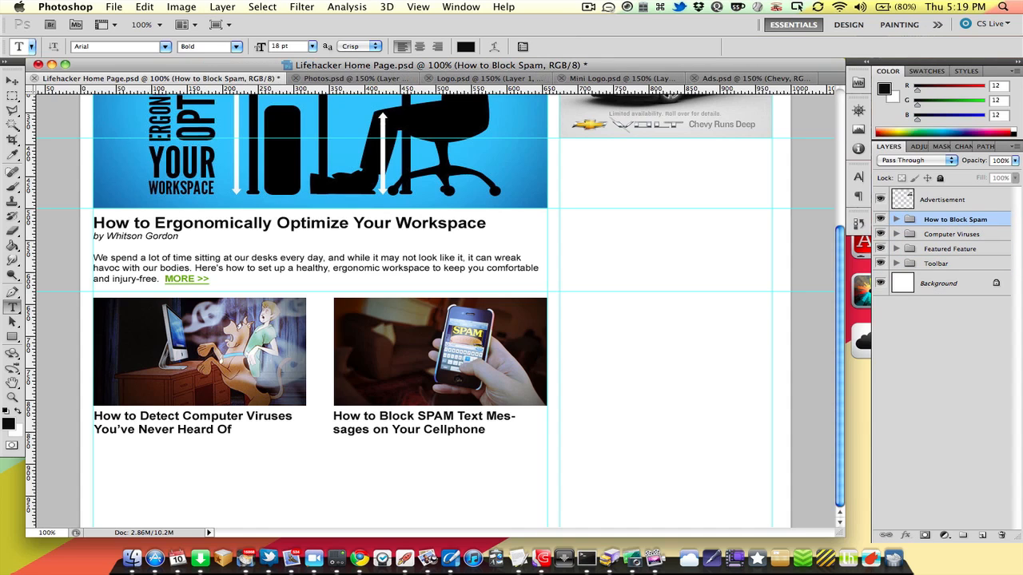
Group the "How to Block Spam" and "Computer Viruses" groups together and name the new group "Little Features".
{"action": "left_click", "coordinate": [913, 238], "text": "shift"}
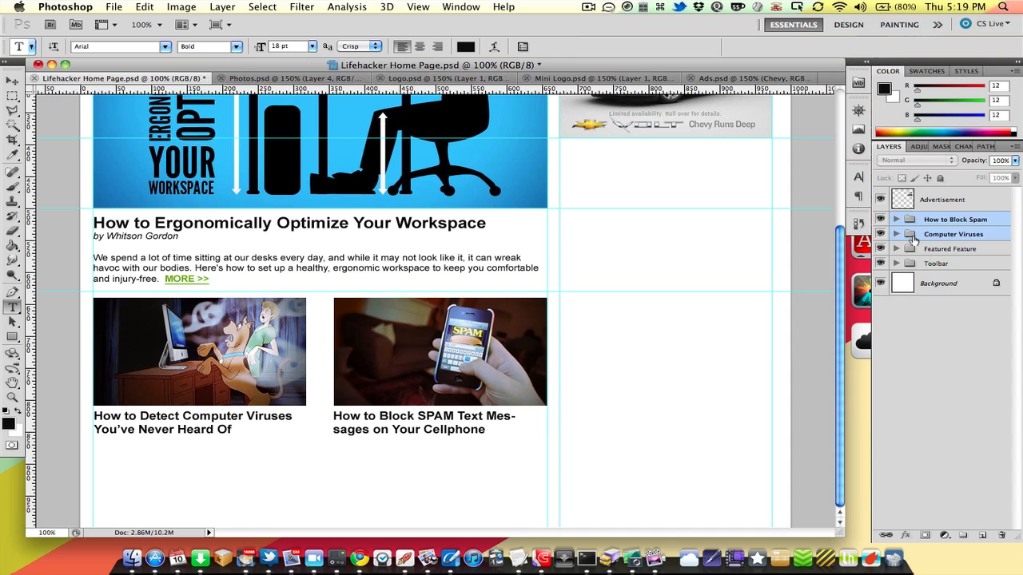
{"action": "key", "text": "super+g"}
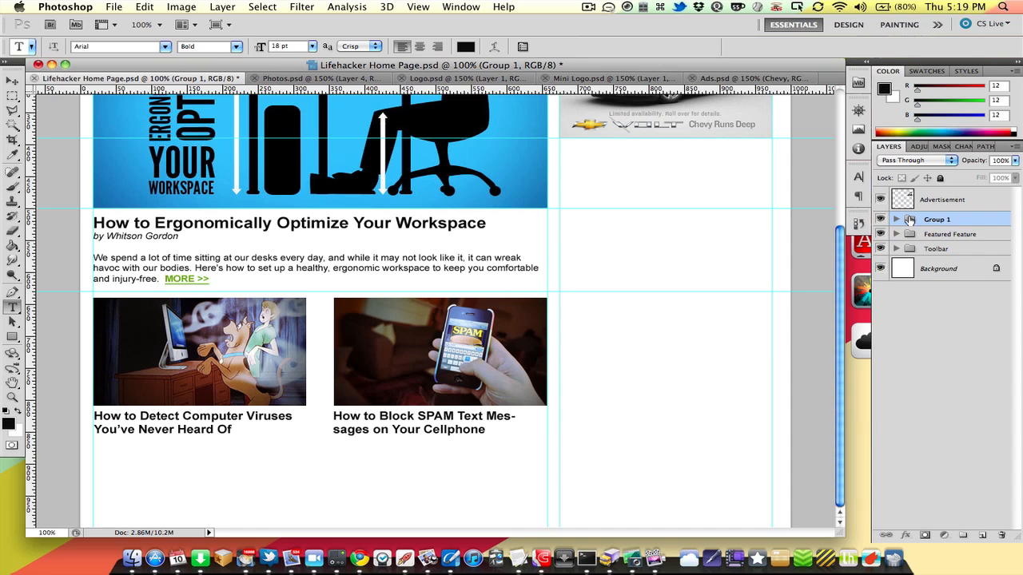
{"action": "left_click", "coordinate": [895, 219]}
{"action": "double_click", "coordinate": [935, 218]}
{"action": "type", "text": "Li"}
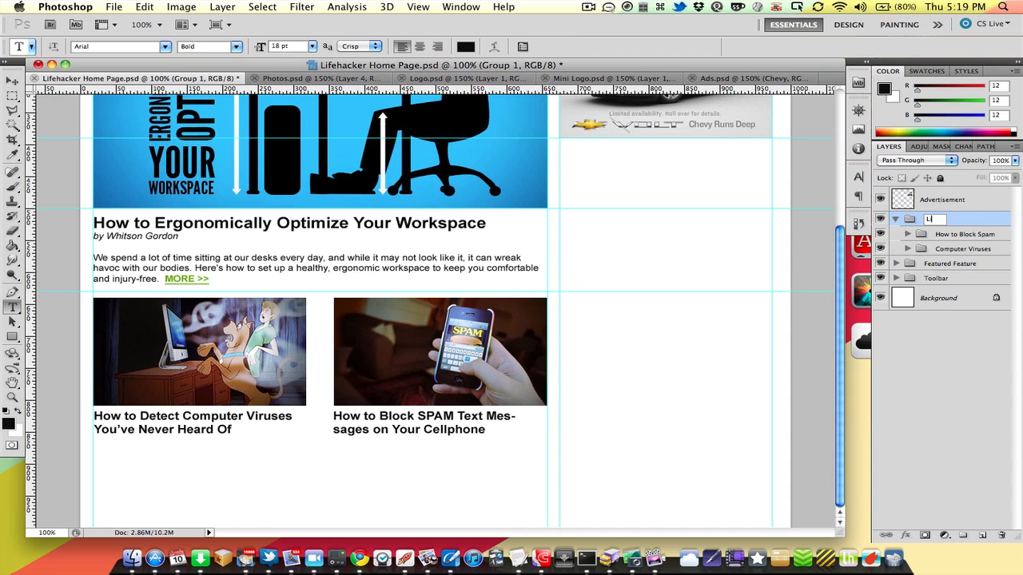
{"action": "type", "text": "ttle Features"}
{"action": "key", "text": "Return"}
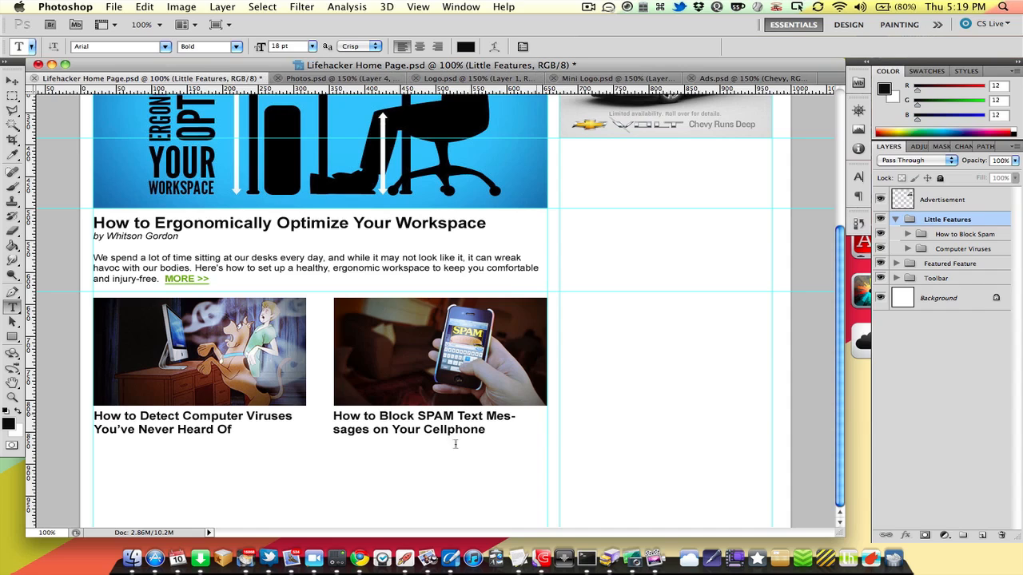
{"action": "key", "text": "m"}
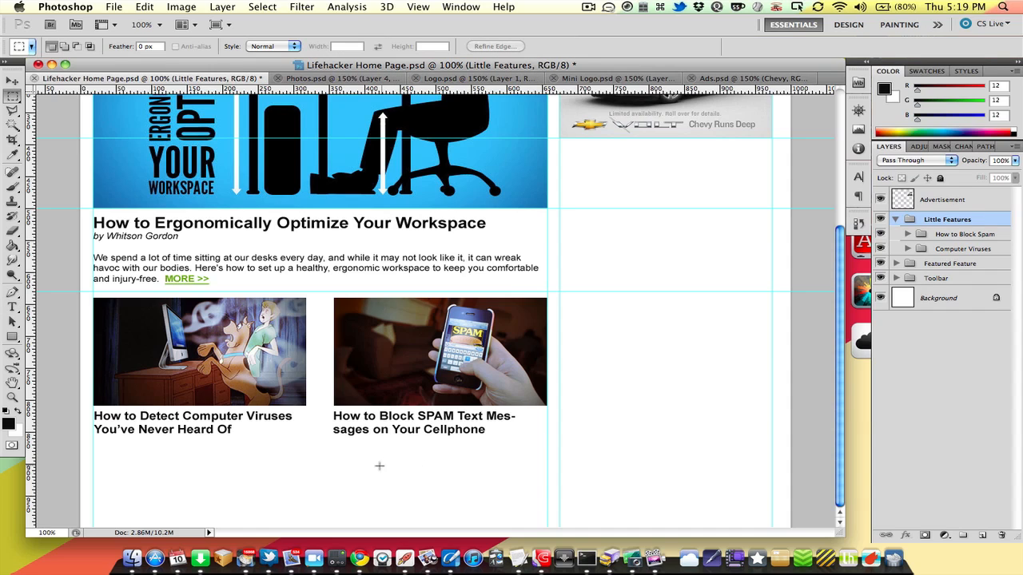
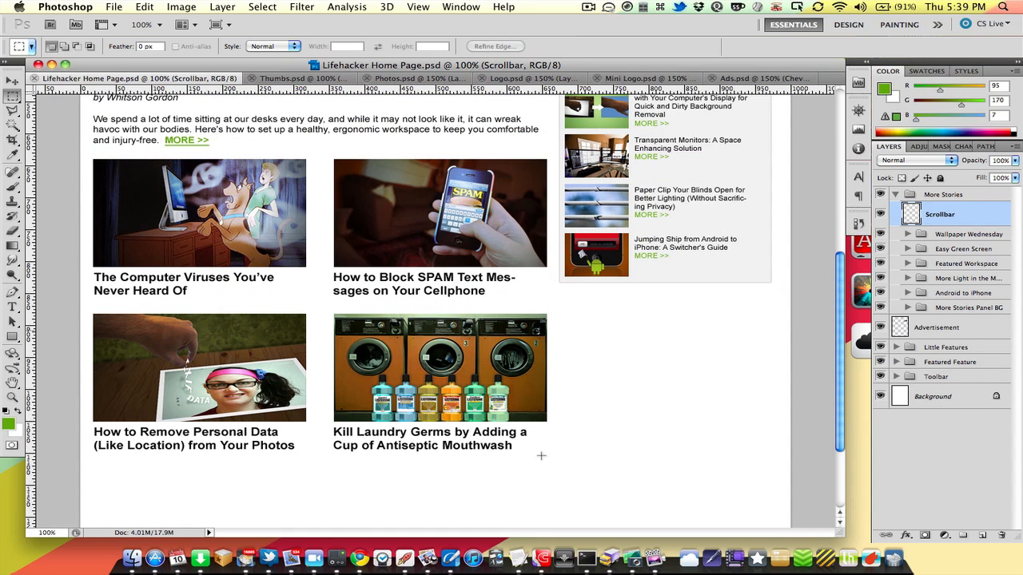
Draw a narrow grey rectangle (RGB 148, 145, 145) down the right edge of the More Stories panel as the Scrollbar layer.
{"action": "scroll", "coordinate": [599, 437], "scroll_direction": "up", "scroll_amount": 5}
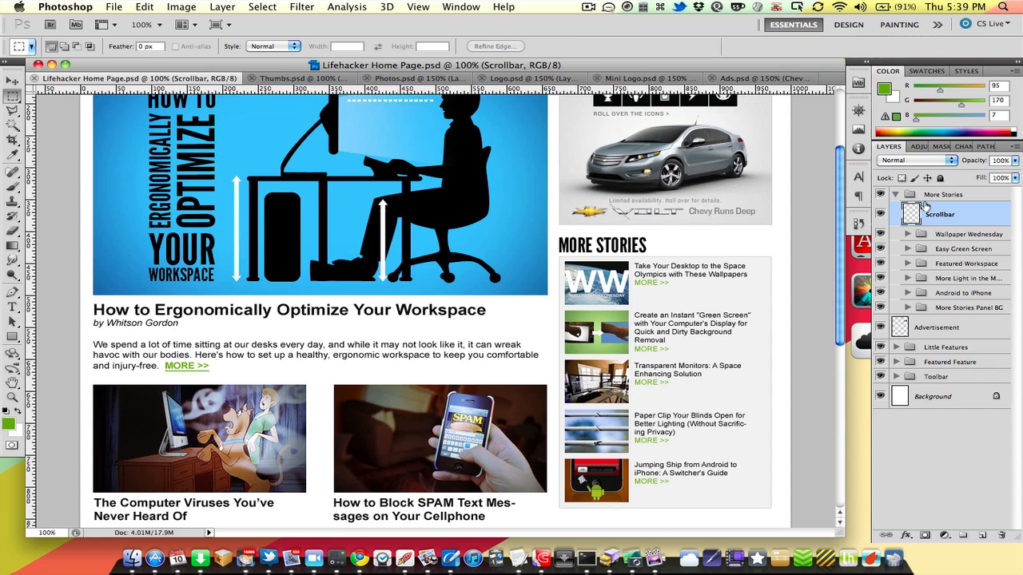
{"action": "left_click", "coordinate": [12, 336]}
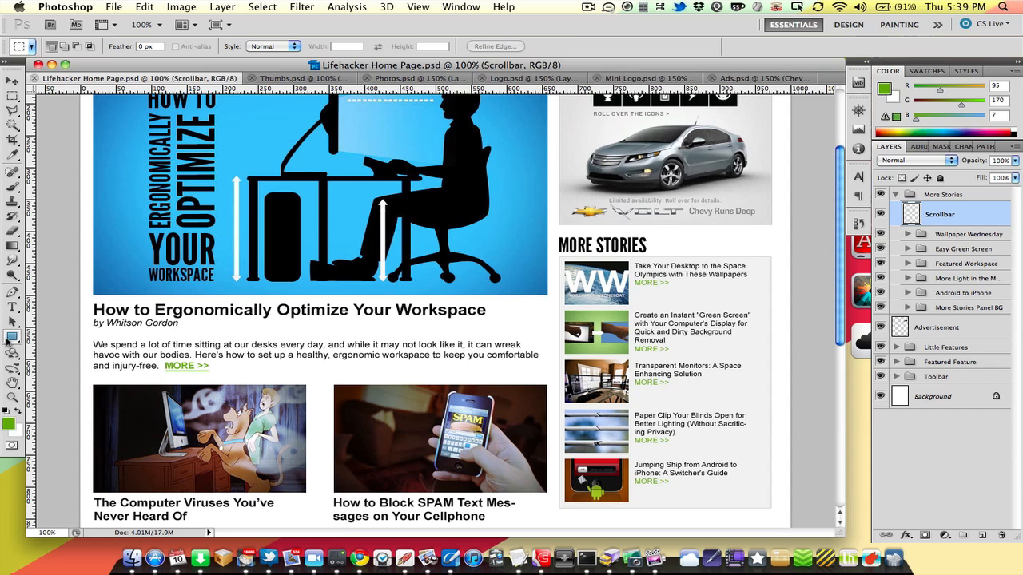
{"action": "left_click", "coordinate": [7, 425]}
{"action": "left_click", "coordinate": [530, 282]}
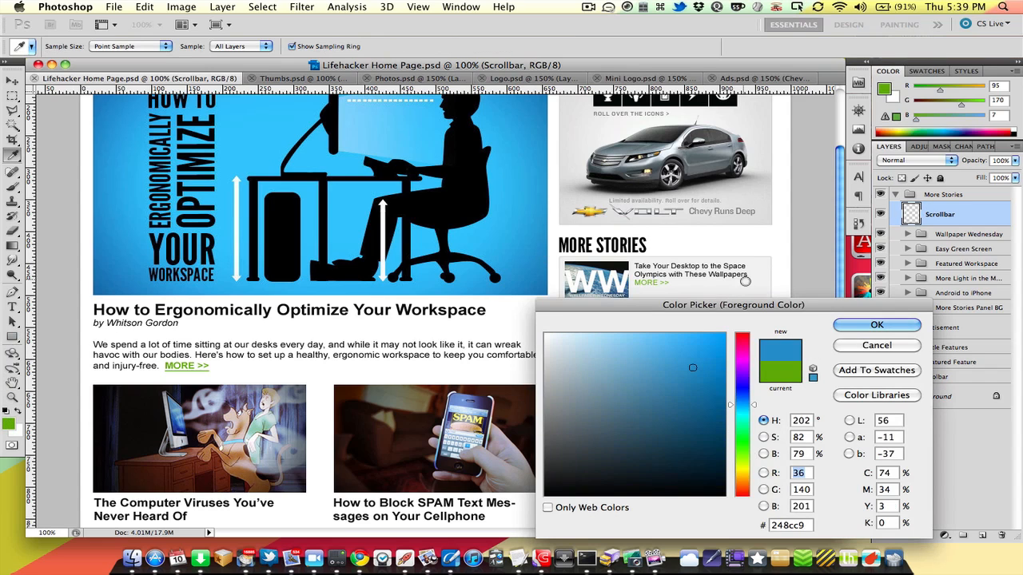
{"action": "left_click", "coordinate": [739, 285]}
{"action": "left_click_drag", "start_coordinate": [549, 366], "coordinate": [548, 399]}
{"action": "key", "text": "Return"}
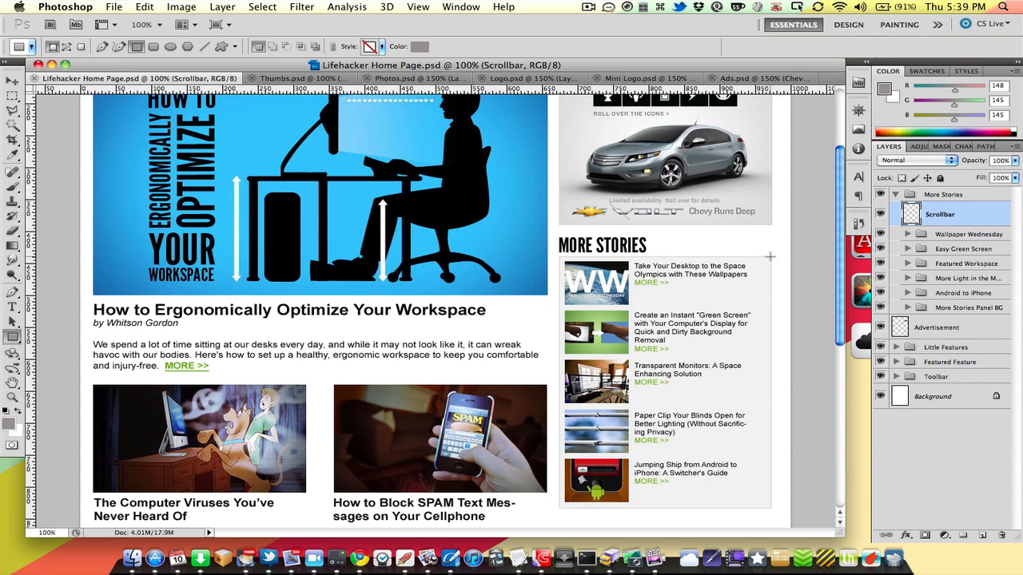
{"action": "left_click_drag", "start_coordinate": [770, 258], "coordinate": [757, 508]}
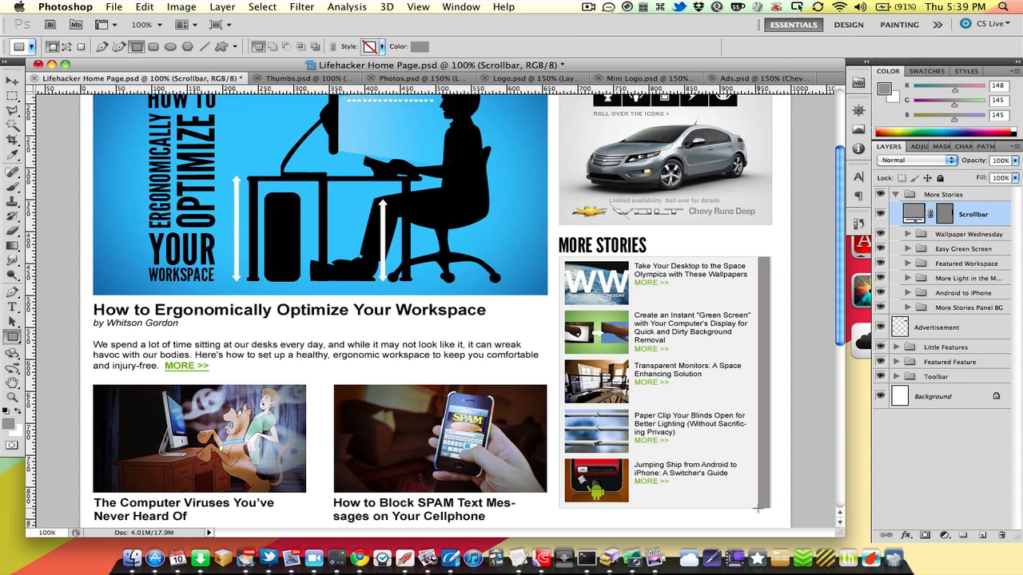
{"action": "key", "text": "m"}
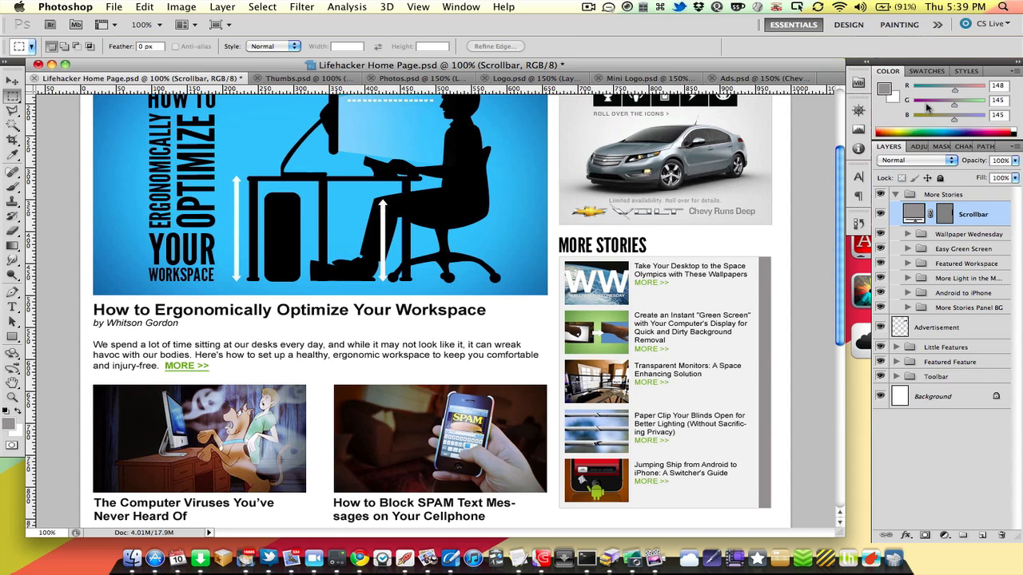
Change the Scrollbar shape's fill to a lighter grey, #c1bcbc.
{"action": "double_click", "coordinate": [912, 213]}
{"action": "left_click_drag", "start_coordinate": [690, 324], "coordinate": [466, 274]}
{"action": "left_click", "coordinate": [324, 322]}
{"action": "left_click", "coordinate": [324, 318]}
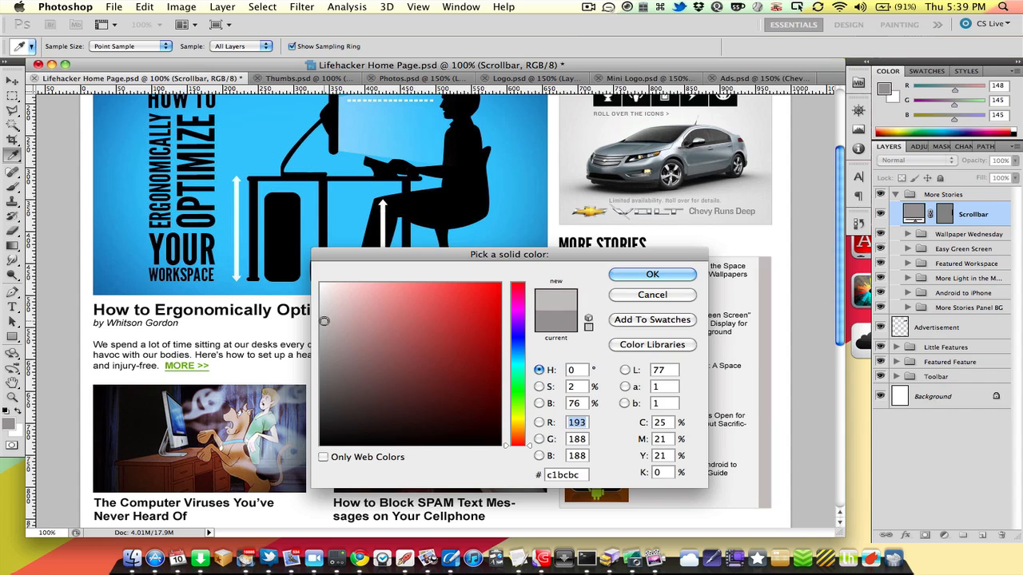
{"action": "key", "text": "Return"}
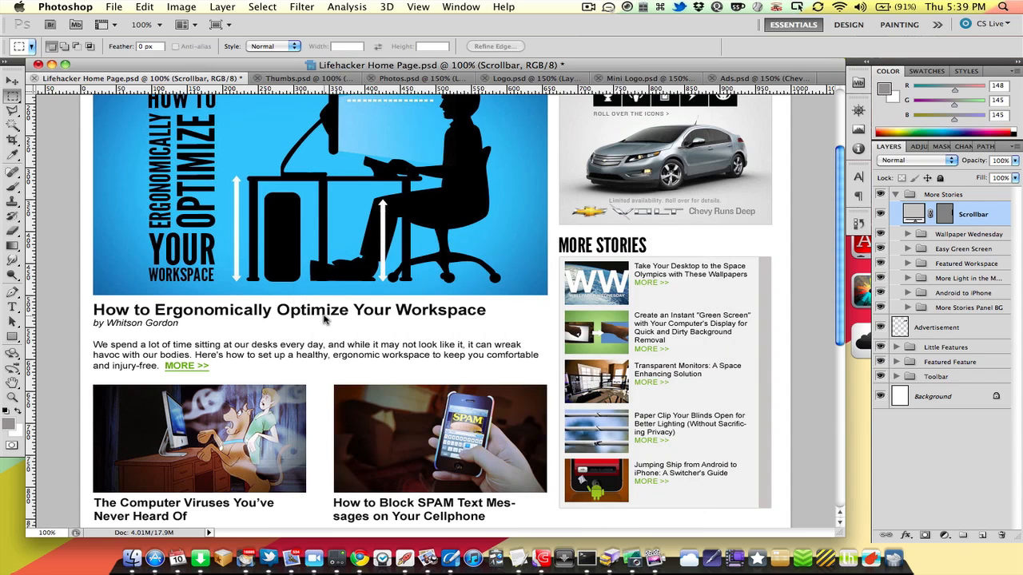
Set the foreground colour to light grey #e1e1e1.
{"action": "left_click", "coordinate": [11, 423]}
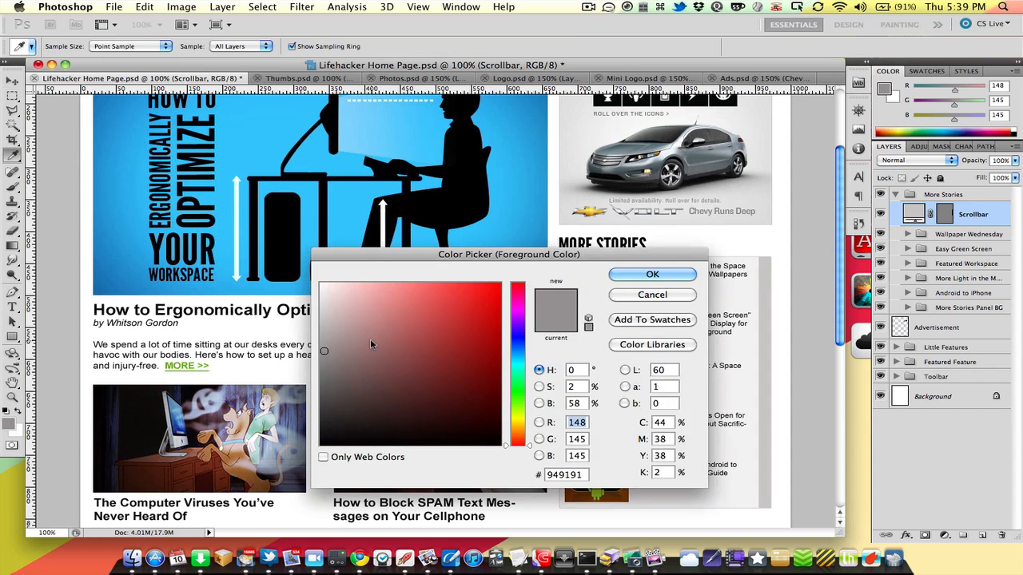
{"action": "left_click_drag", "start_coordinate": [328, 322], "coordinate": [320, 301]}
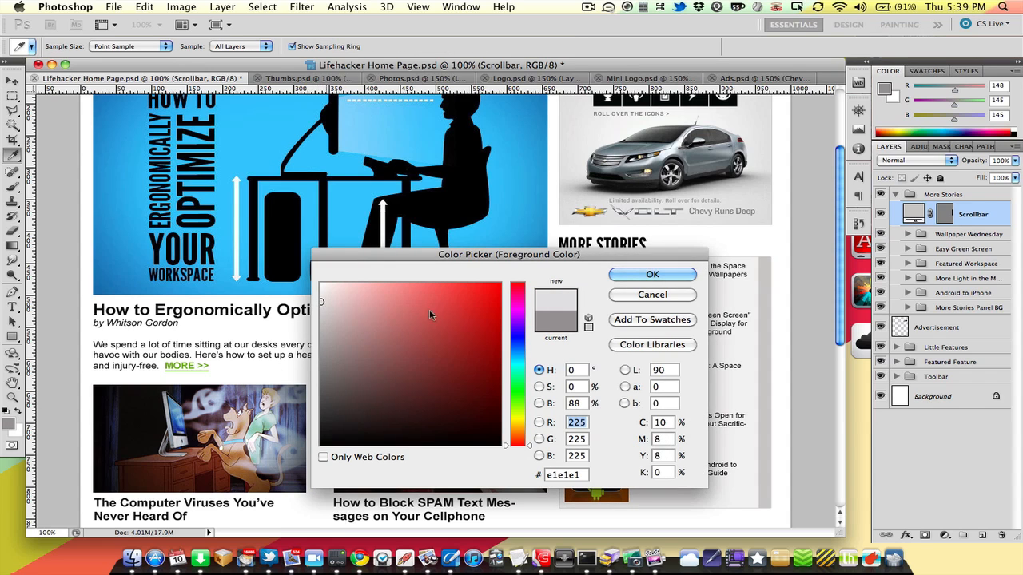
{"action": "key", "text": "Return"}
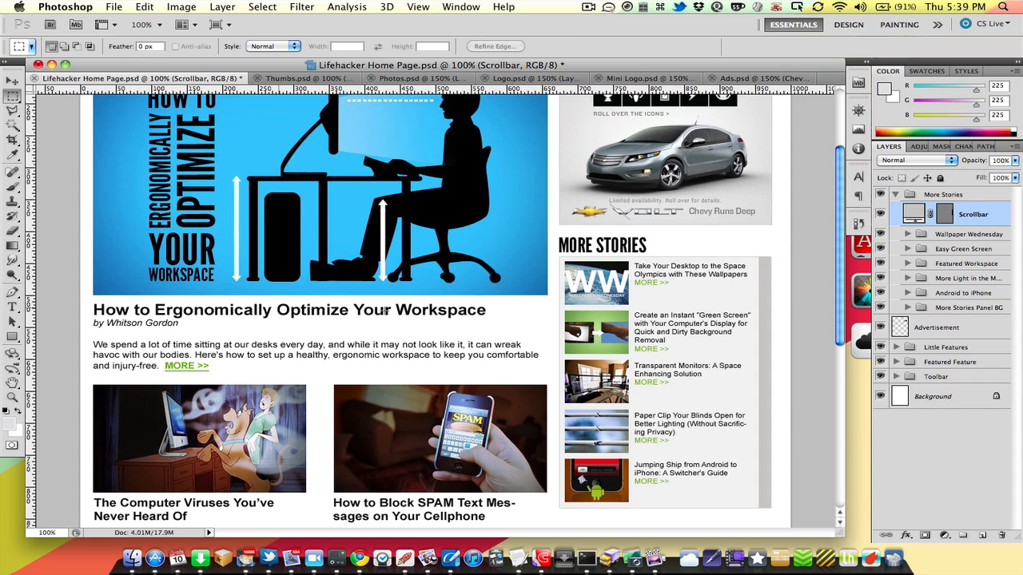
Add an 11 pt text layer containing "4" in white Webdings above the More Stories panel to make an arrow.
{"action": "key", "text": "t"}
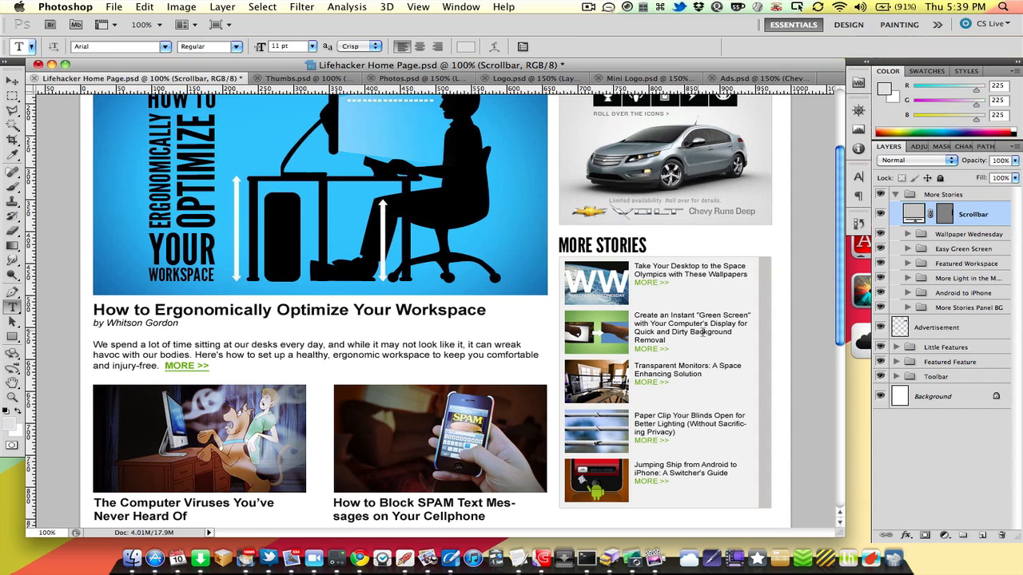
{"action": "left_click", "coordinate": [721, 240]}
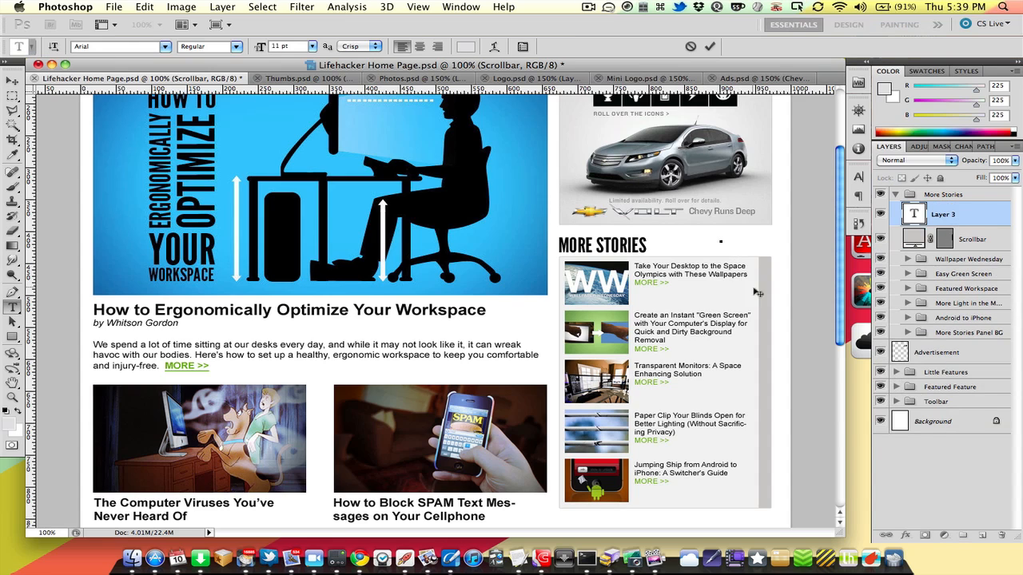
{"action": "left_click", "coordinate": [164, 47]}
{"action": "key", "text": "w"}
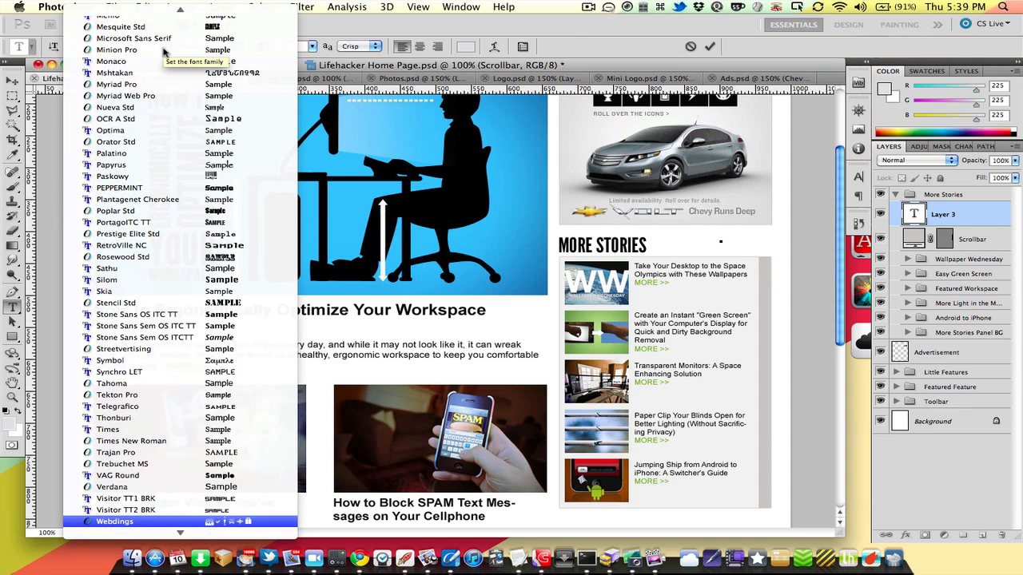
{"action": "key", "text": "Return"}
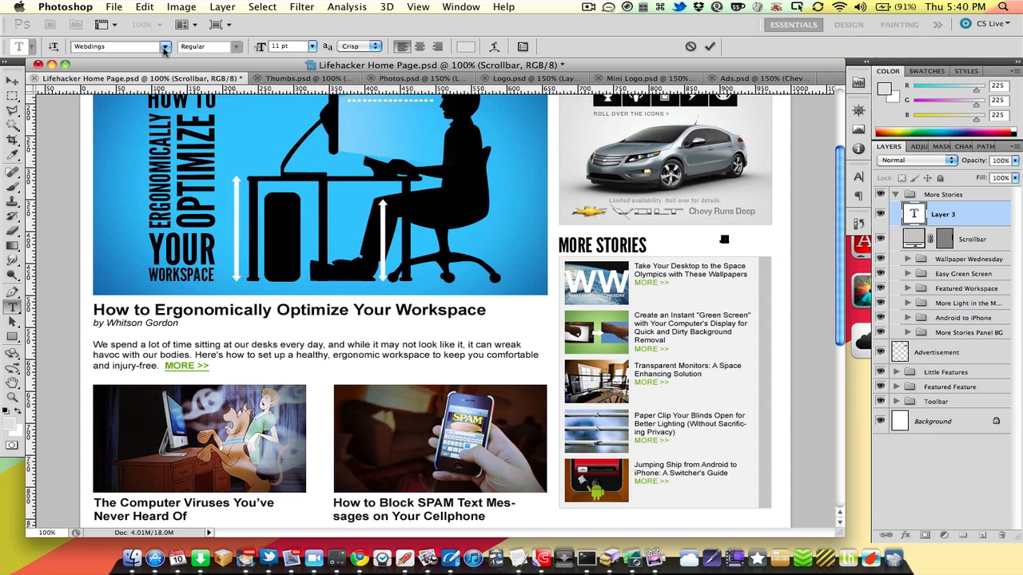
{"action": "left_click", "coordinate": [19, 414]}
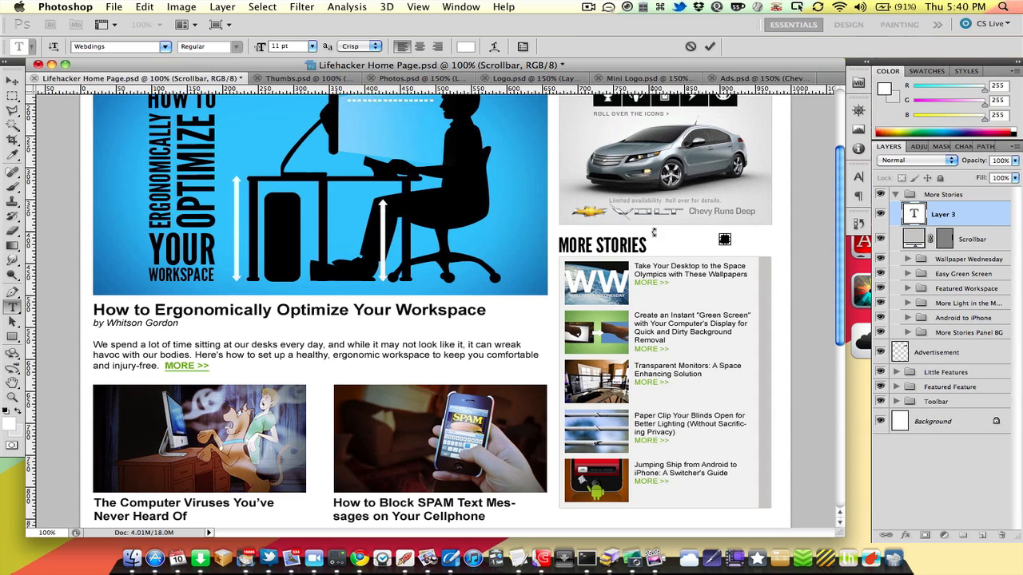
{"action": "key", "text": "ctrl+Return"}
Scale the arrow to about 162%, rotate it -90° to point up, and place it at the top of the scrollbar.
{"action": "key", "text": "ctrl+t"}
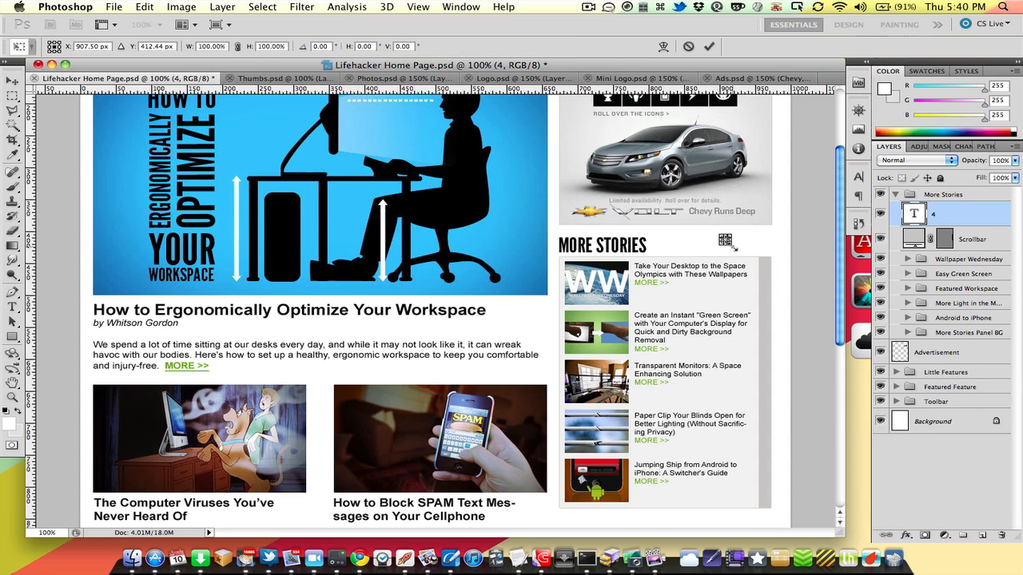
{"action": "left_click_drag", "start_coordinate": [731, 246], "coordinate": [737, 252]}
{"action": "left_click_drag", "start_coordinate": [698, 224], "coordinate": [702, 274]}
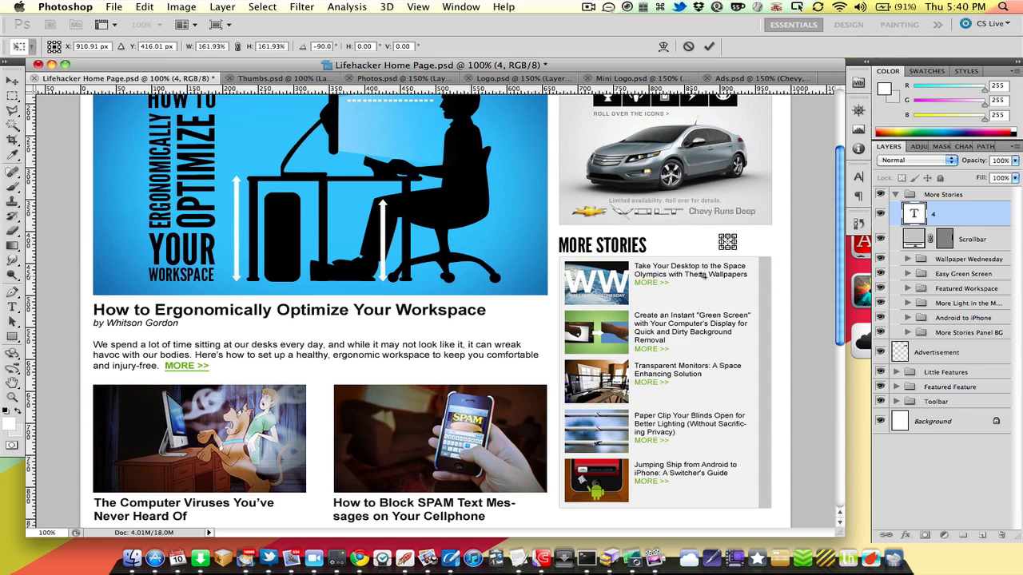
{"action": "key", "text": "Return"}
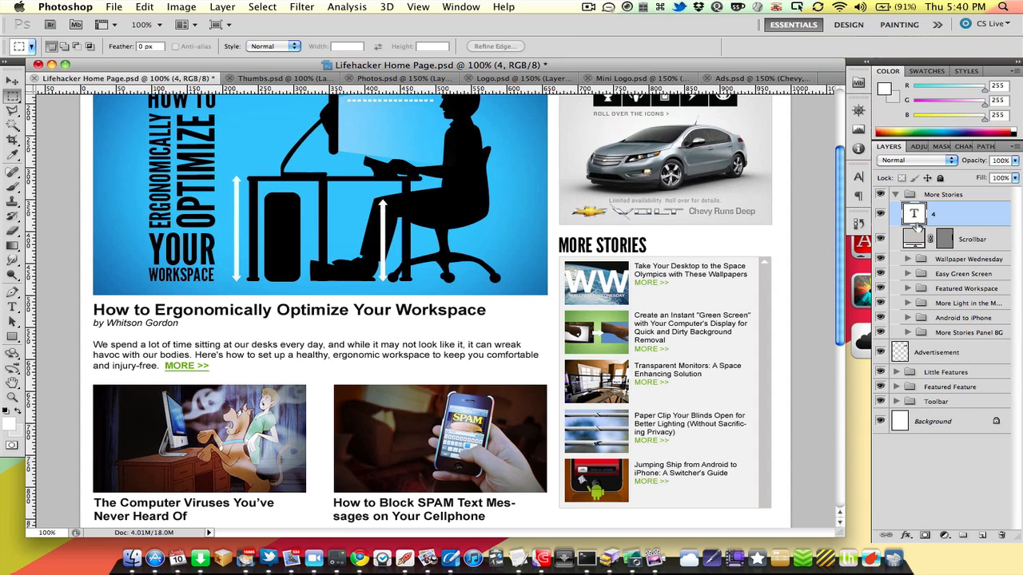
Duplicate the arrow layer, turn the copy to point down, and place it at the bottom of the scrollbar.
{"action": "left_click", "coordinate": [1016, 147]}
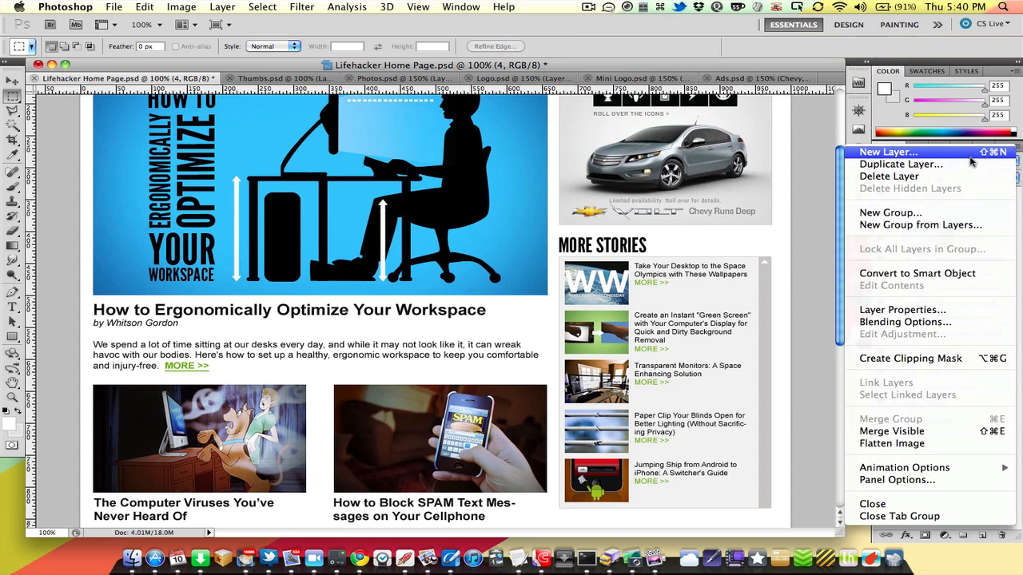
{"action": "left_click", "coordinate": [958, 164]}
{"action": "key", "text": "Return"}
{"action": "key", "text": "ctrl+t"}
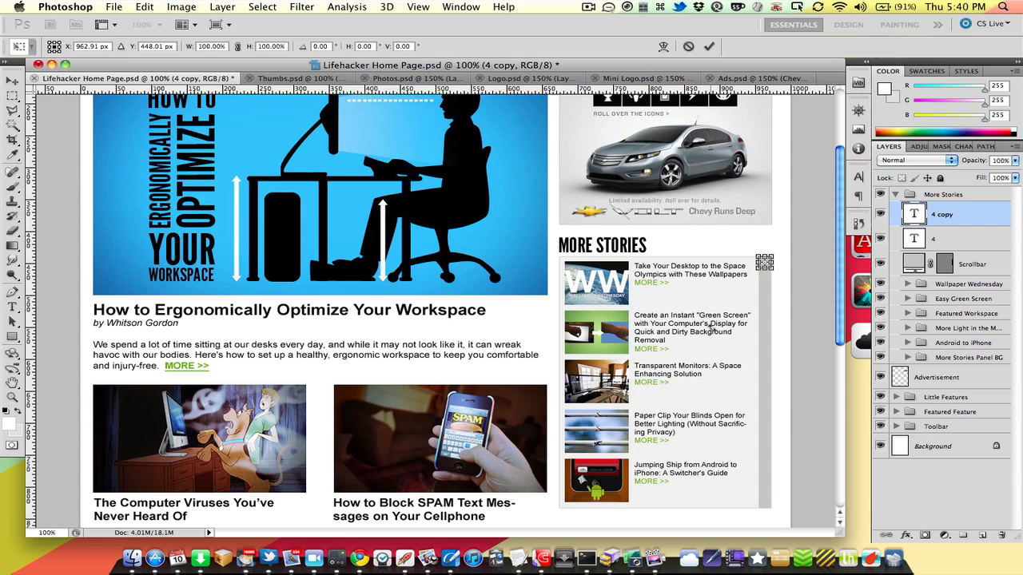
{"action": "left_click_drag", "start_coordinate": [709, 327], "coordinate": [685, 255]}
{"action": "key", "text": "Return"}
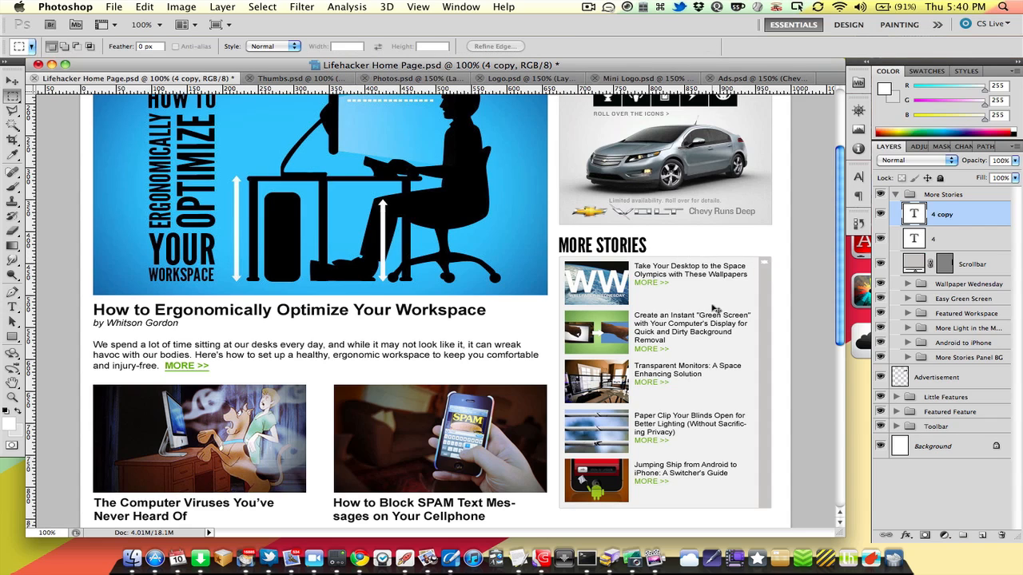
{"action": "scroll", "coordinate": [679, 509], "scroll_direction": "down", "scroll_amount": 5}
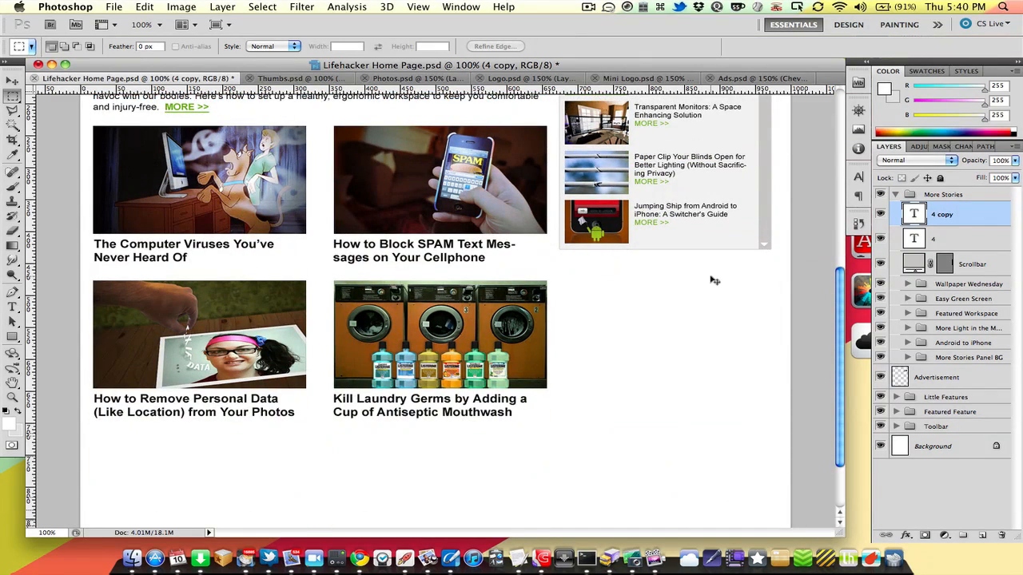
Draw a small white vertical rectangle just below the scrollbar's upper arrow as the scroll handle.
{"action": "scroll", "coordinate": [714, 283], "scroll_direction": "up", "scroll_amount": 3}
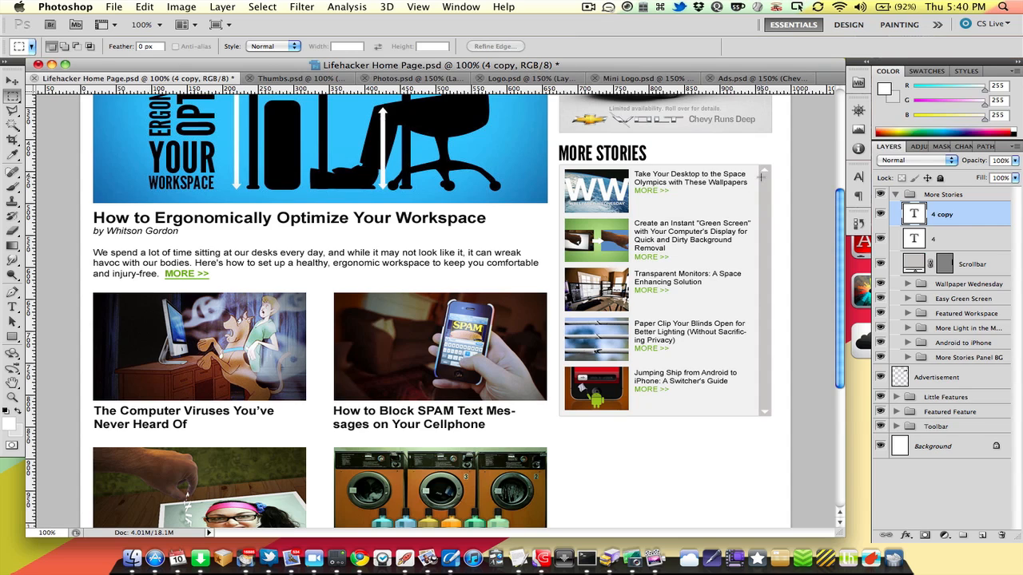
{"action": "key", "text": "u"}
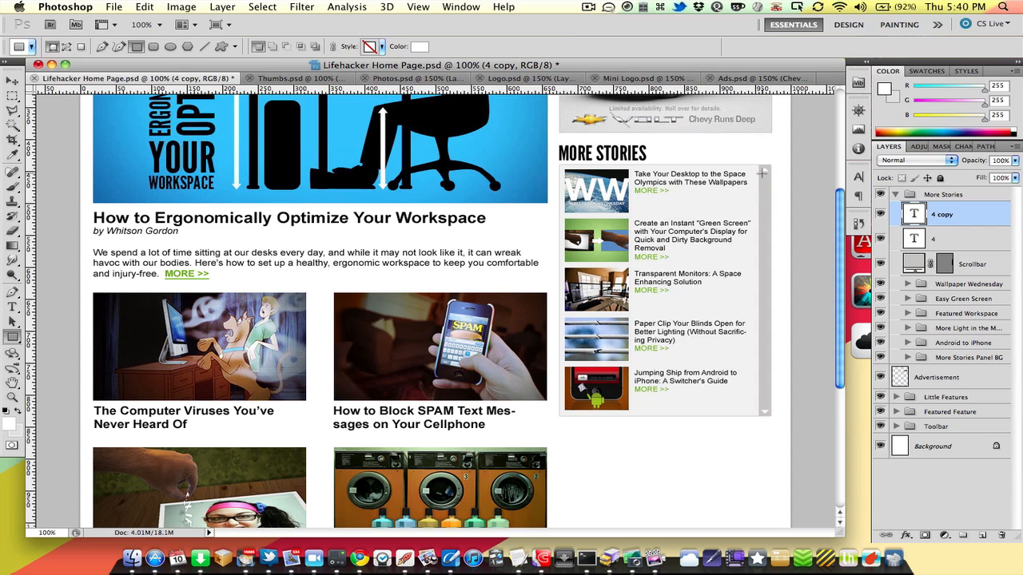
{"action": "left_click_drag", "start_coordinate": [761, 167], "coordinate": [765, 192]}
{"action": "key", "text": "super+semicolon"}
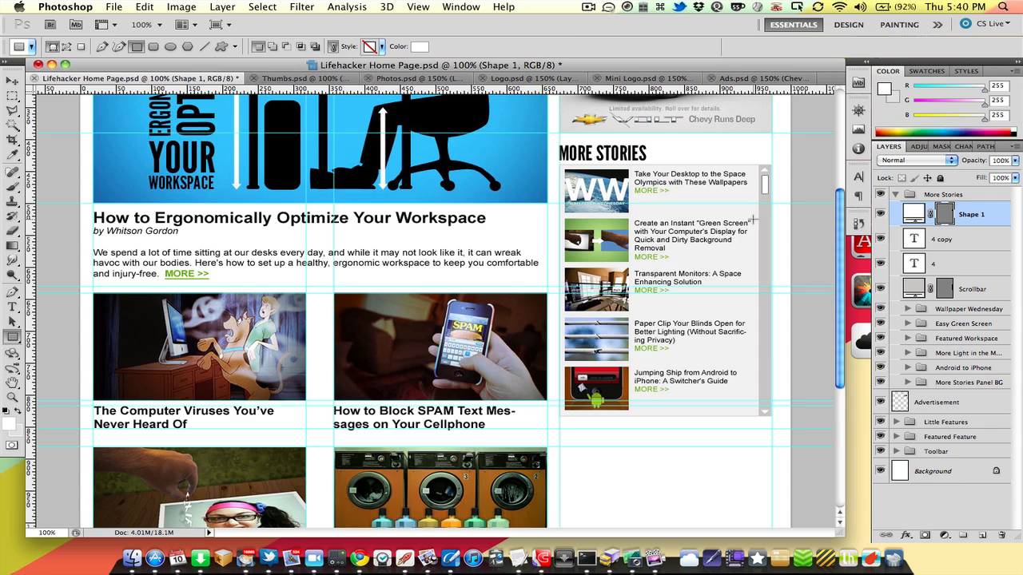
{"action": "key", "text": "super+semicolon"}
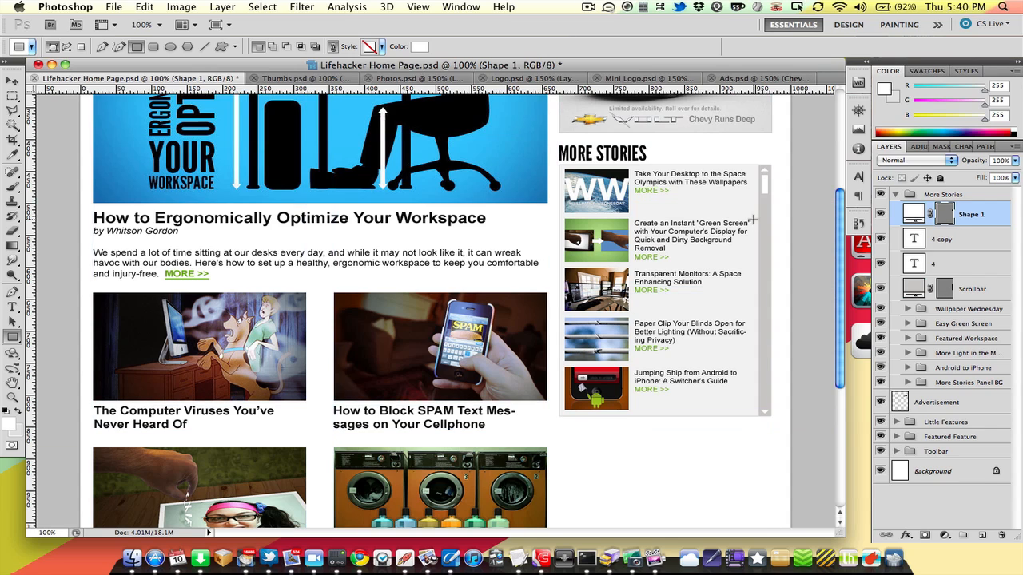
{"action": "key", "text": "m"}
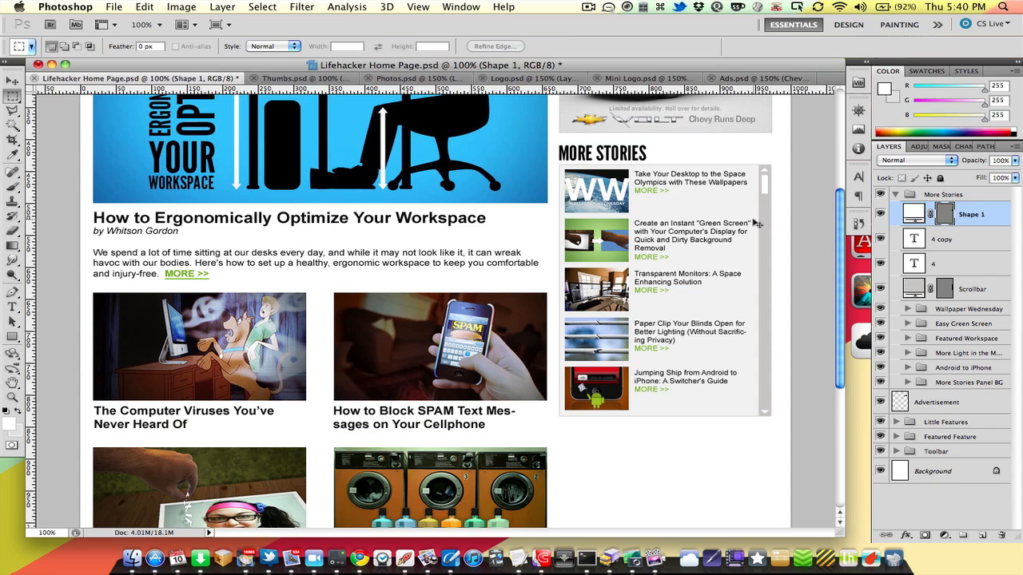
Group the scroll handle, both arrow layers and the Scrollbar shape inside the More Stories group.
{"action": "left_click_drag", "start_coordinate": [971, 163], "coordinate": [1008, 169]}
{"action": "left_click", "coordinate": [914, 269], "text": "shift"}
{"action": "left_click", "coordinate": [915, 290], "text": "shift"}
{"action": "key", "text": "super+g"}
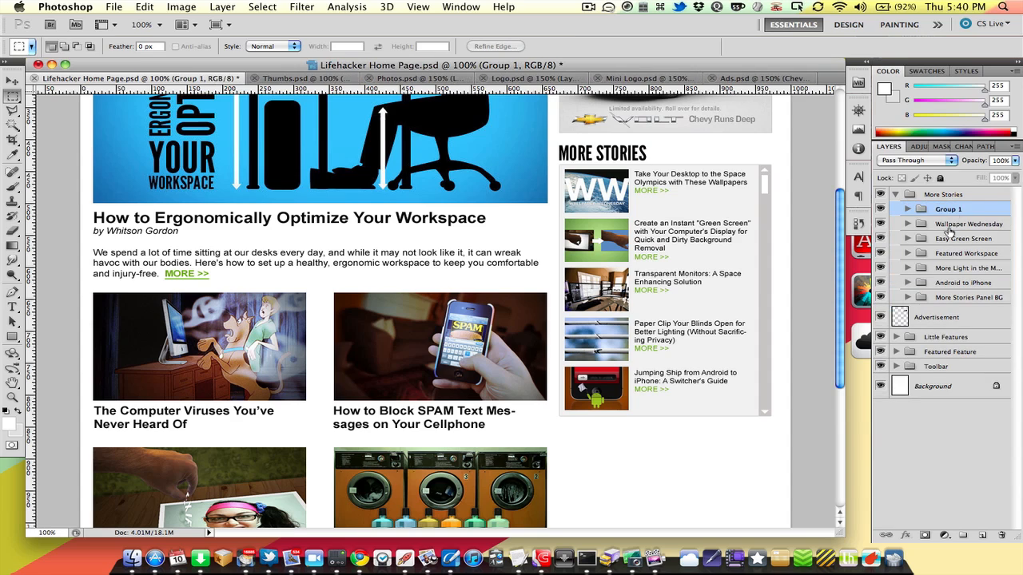
Rename the new group inside More Stories as Scrollbar.
{"action": "double_click", "coordinate": [948, 209]}
{"action": "type", "text": "Scrollbar"}
{"action": "key", "text": "Return"}
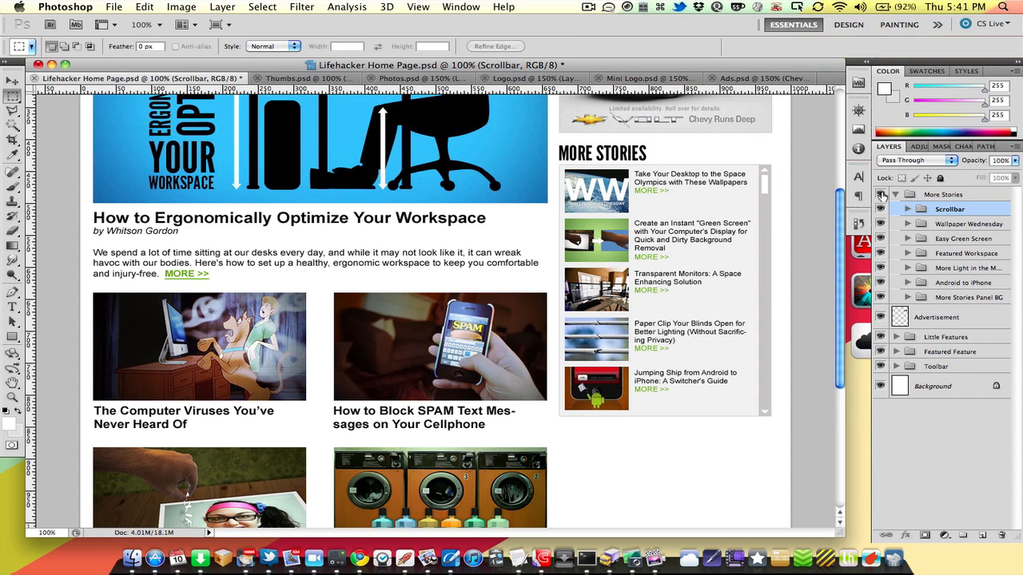
Hide and reshow the More Stories group to check its contents, and collapse the group.
{"action": "left_click", "coordinate": [880, 195]}
{"action": "left_click", "coordinate": [880, 195]}
{"action": "left_click", "coordinate": [880, 195]}
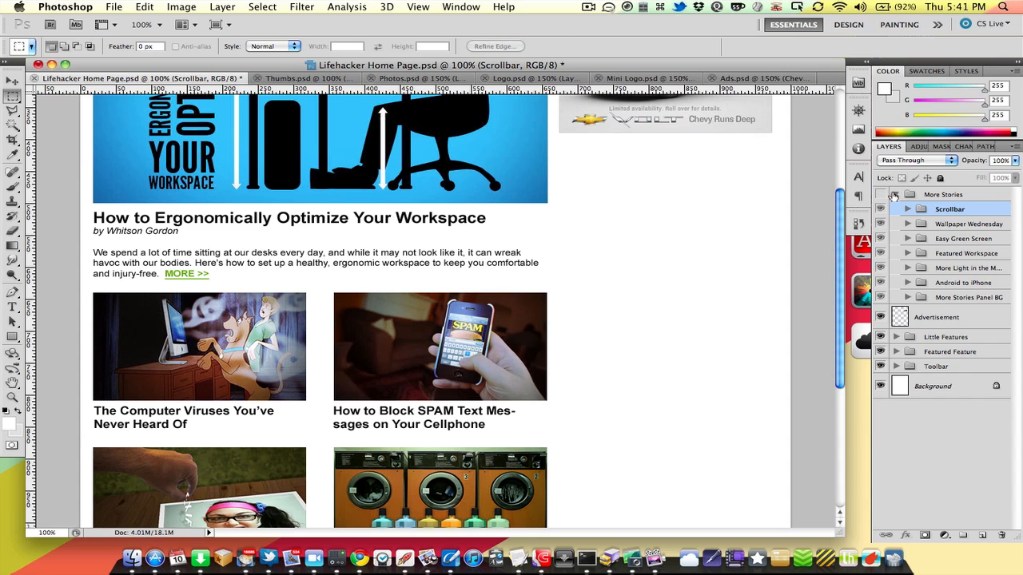
{"action": "left_click", "coordinate": [880, 194]}
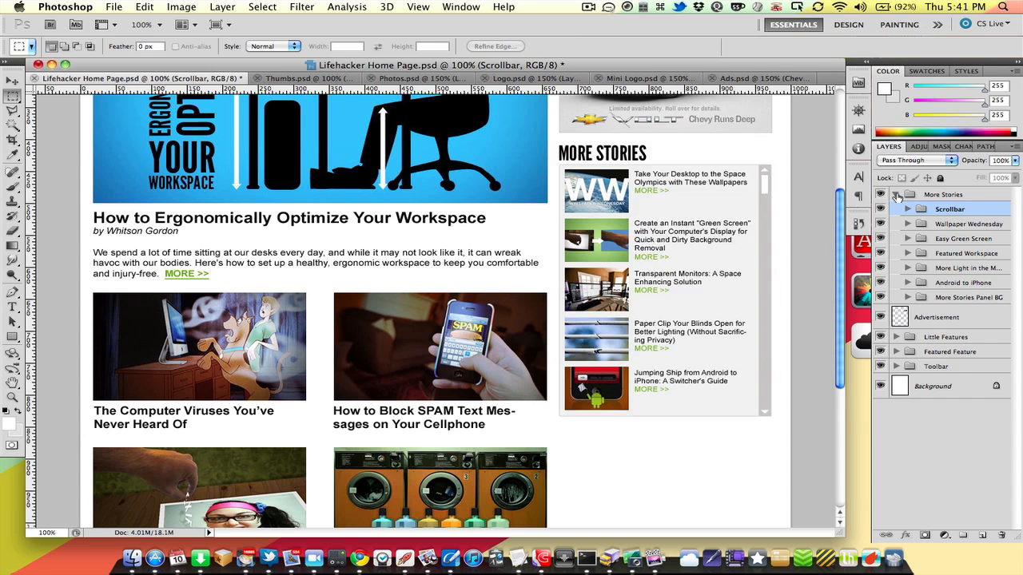
{"action": "left_click", "coordinate": [896, 195]}
{"action": "scroll", "coordinate": [482, 333], "scroll_direction": "down", "scroll_amount": 5}
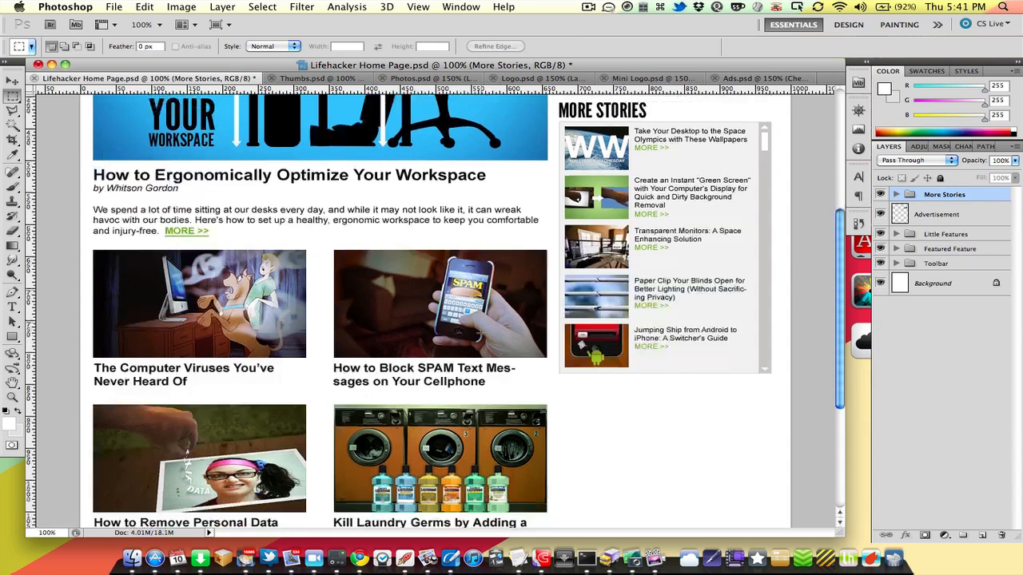
{"action": "scroll", "coordinate": [480, 333], "scroll_direction": "up", "scroll_amount": 12}
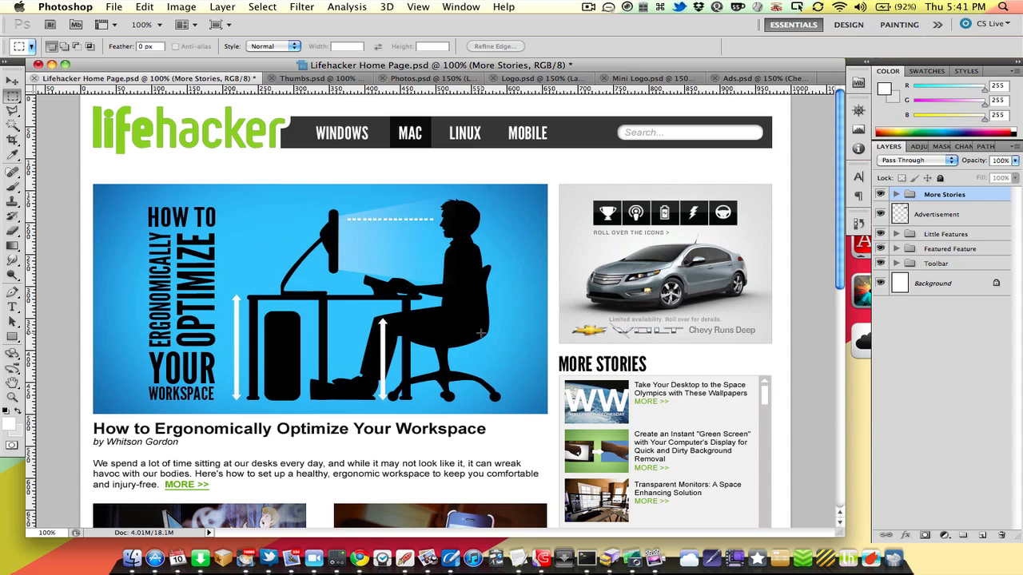
{"action": "scroll", "coordinate": [481, 333], "scroll_direction": "down", "scroll_amount": 10}
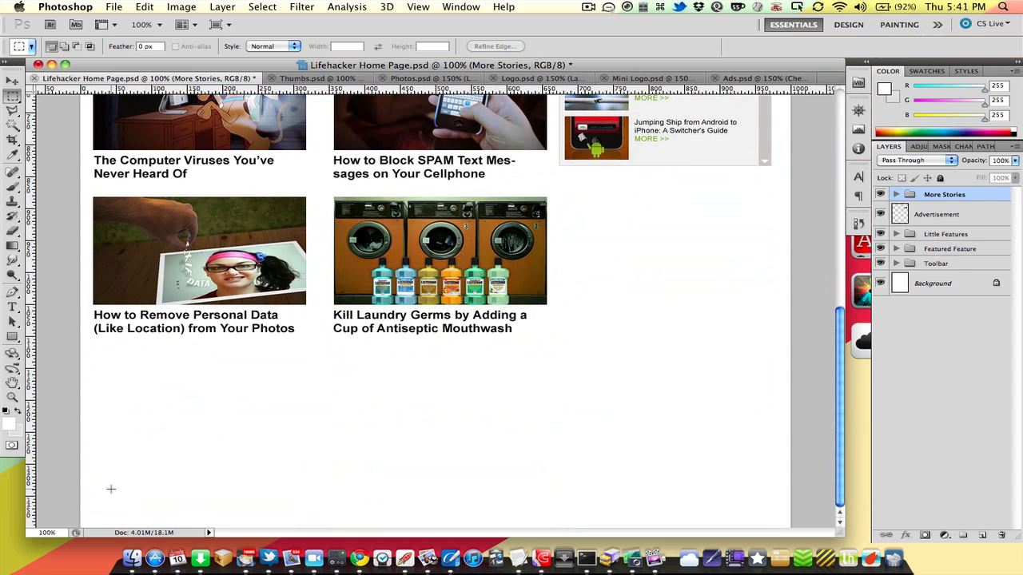
{"action": "left_click_drag", "start_coordinate": [92, 432], "coordinate": [785, 464]}
{"action": "left_click", "coordinate": [785, 464]}
Choose the Type tool and set the foreground colour to a dark grey, RGB 59, 53, 53.
{"action": "key", "text": "t"}
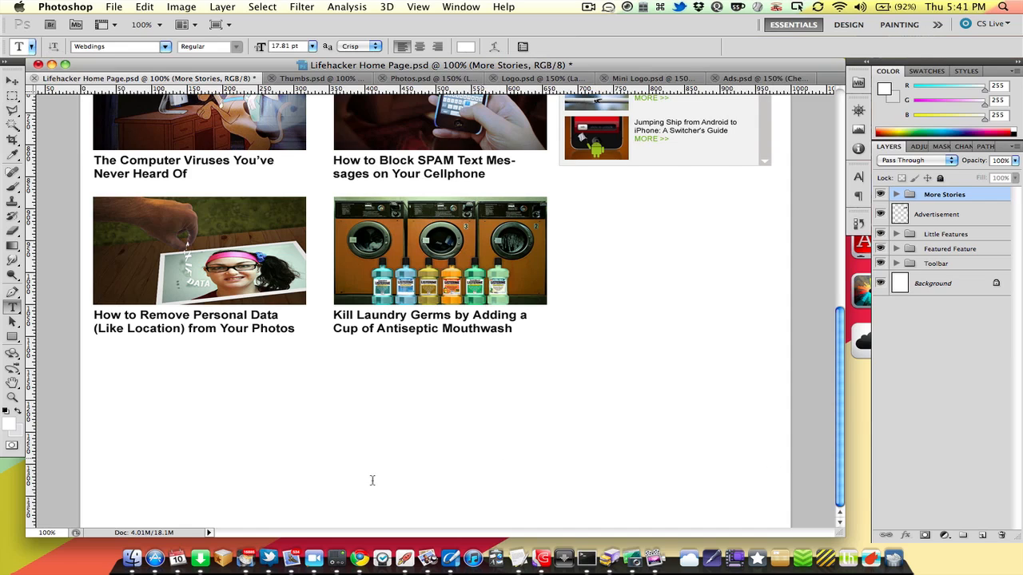
{"action": "left_click", "coordinate": [17, 411]}
{"action": "left_click", "coordinate": [8, 422]}
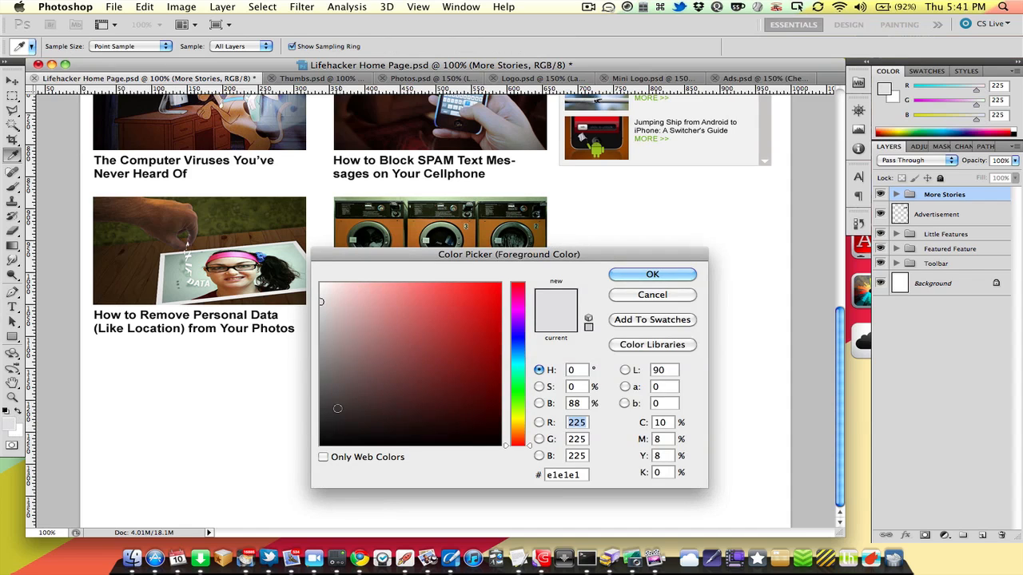
{"action": "left_click", "coordinate": [337, 408]}
{"action": "key", "text": "Return"}
Create a wide text box across the bottom of the page with centred 11 pt text in Arial Regular.
{"action": "left_click_drag", "start_coordinate": [93, 493], "coordinate": [774, 522]}
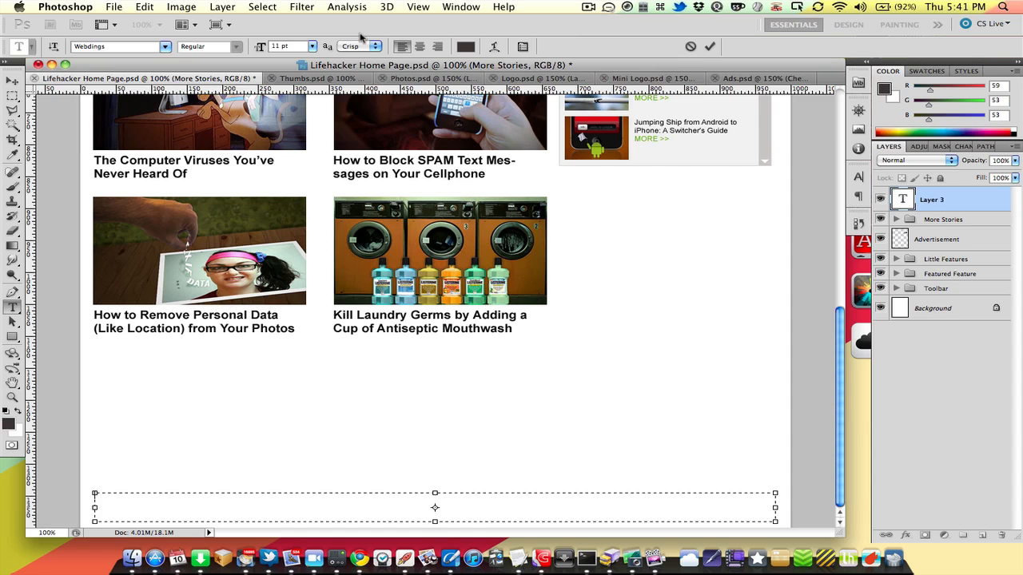
{"action": "left_click", "coordinate": [422, 47]}
{"action": "type", "text": "Home"}
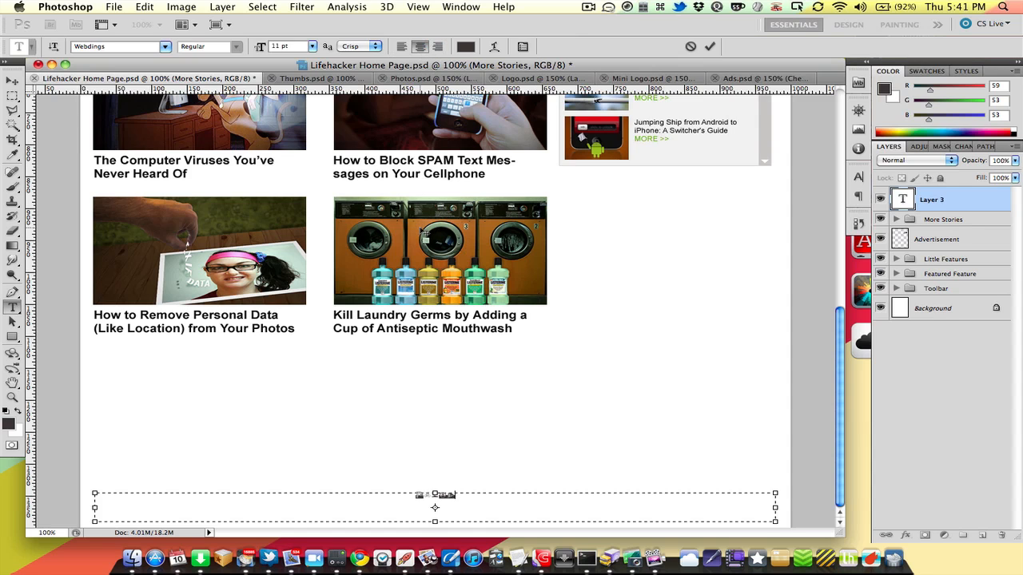
{"action": "left_click", "coordinate": [166, 46]}
{"action": "key", "text": "a"}
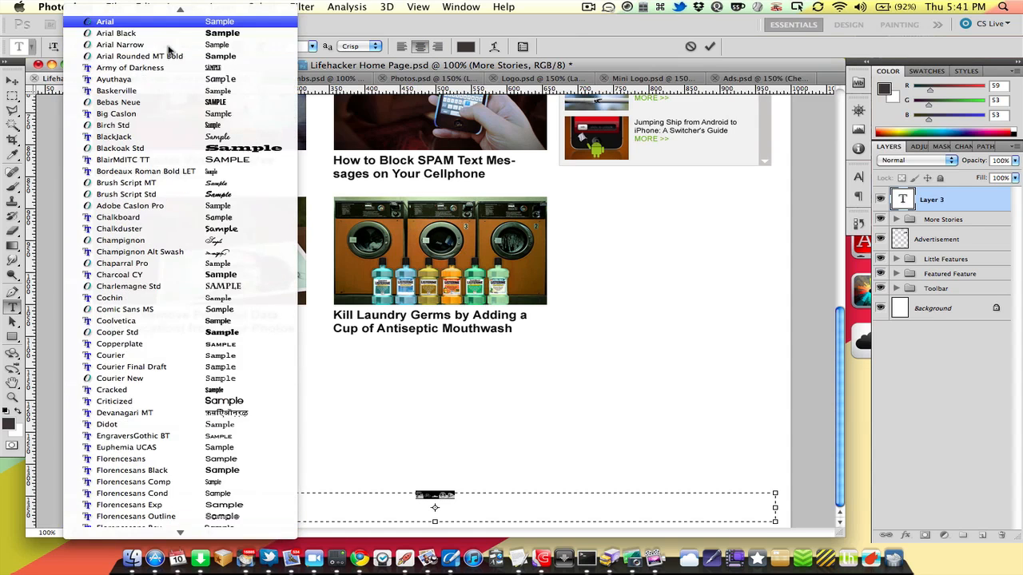
{"action": "key", "text": "Return"}
{"action": "left_click", "coordinate": [480, 505]}
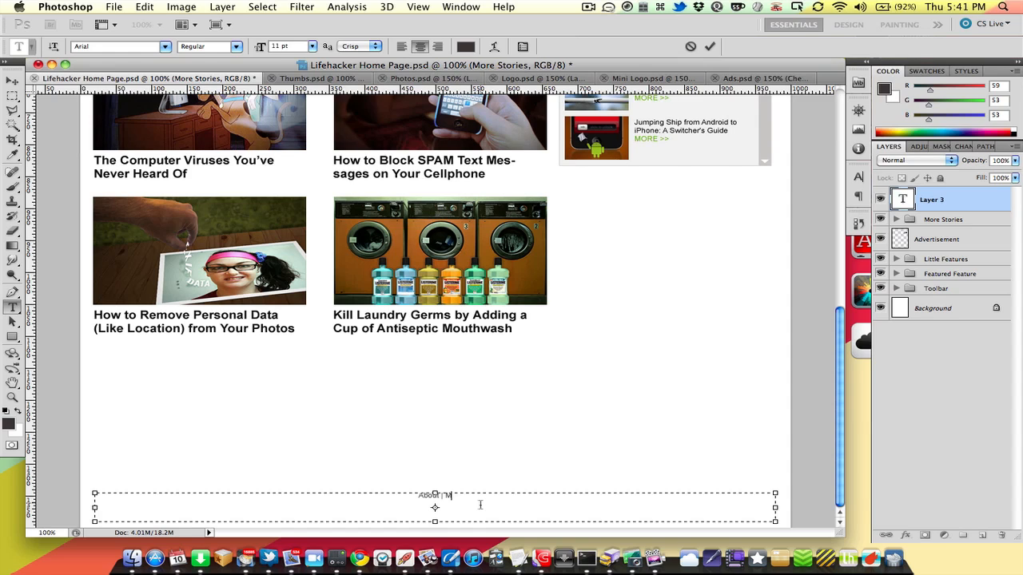
Complete the footer text as "About | More Information | Some Other Link | Contact Us | Share on Facebook | Whatever".
{"action": "type", "text": "formation | Some Othe"}
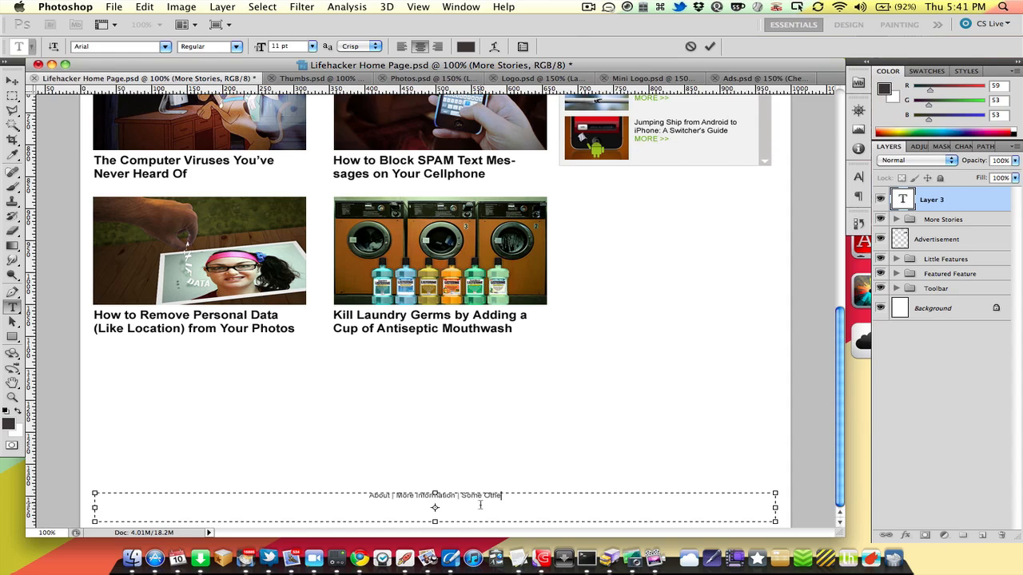
{"action": "type", "text": "r Link |"}
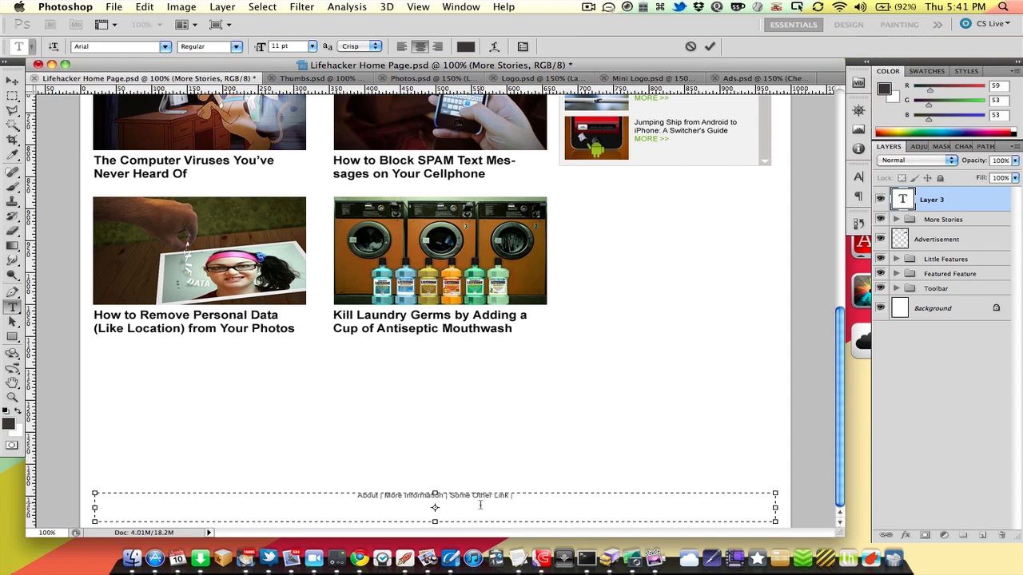
{"action": "type", "text": " Contact Us |"}
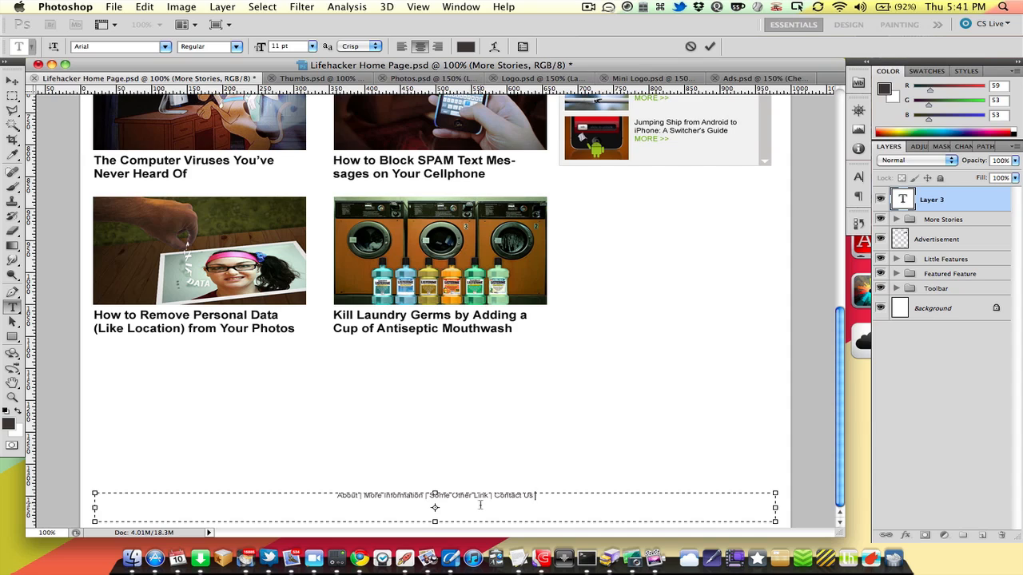
{"action": "type", "text": " Share on"}
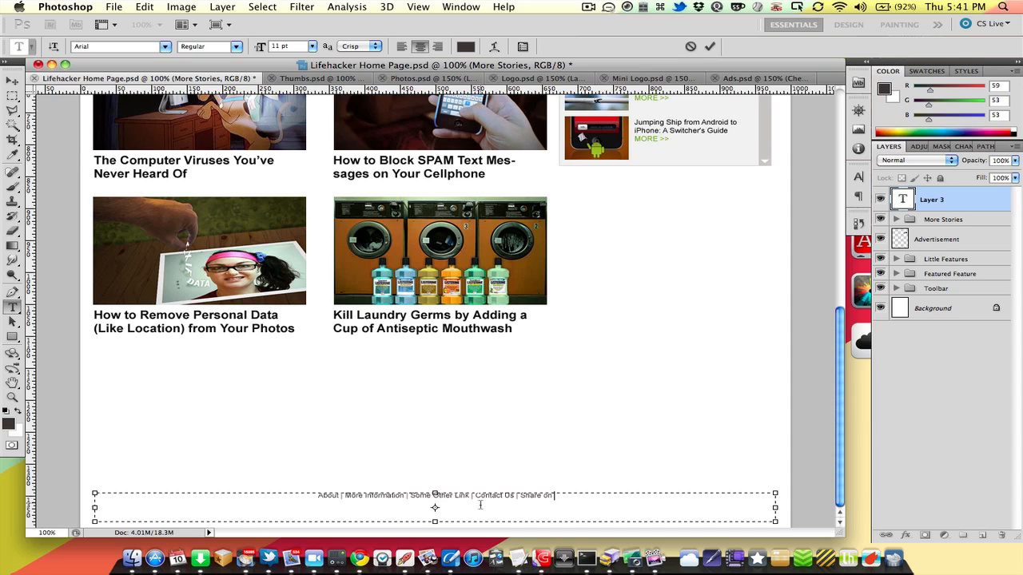
{"action": "type", "text": " Facebook | Whatever"}
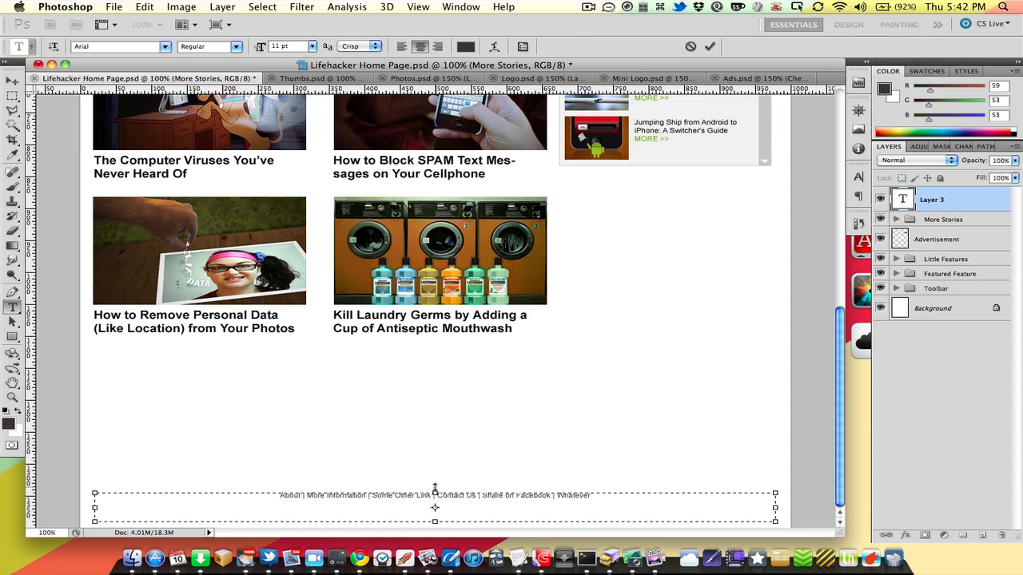
Lower the top edge of the footer text box so the links sit nearer the page bottom, and commit the text.
{"action": "left_click_drag", "start_coordinate": [435, 489], "coordinate": [434, 509]}
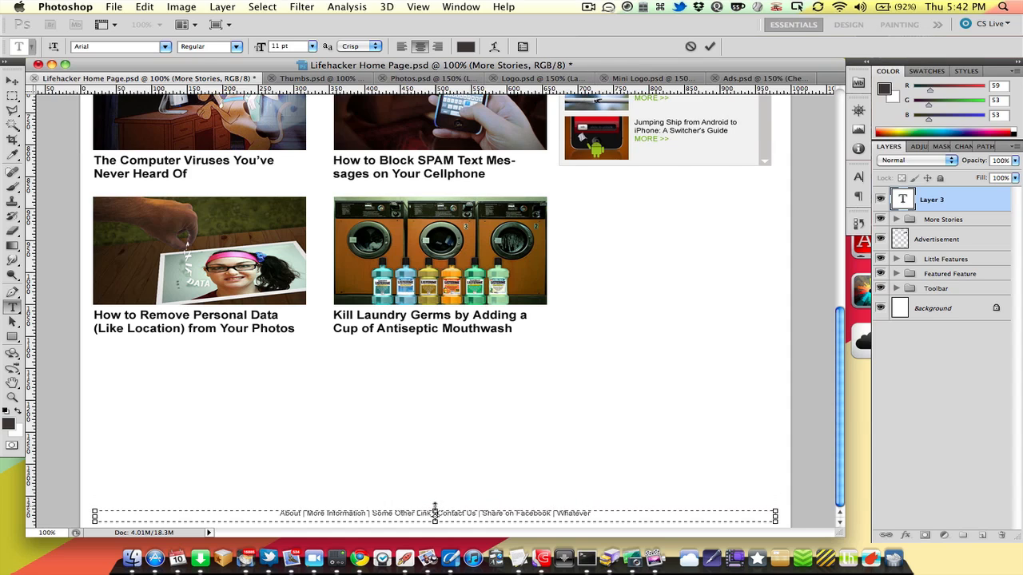
{"action": "key", "text": "super+Return"}
{"action": "key", "text": "m"}
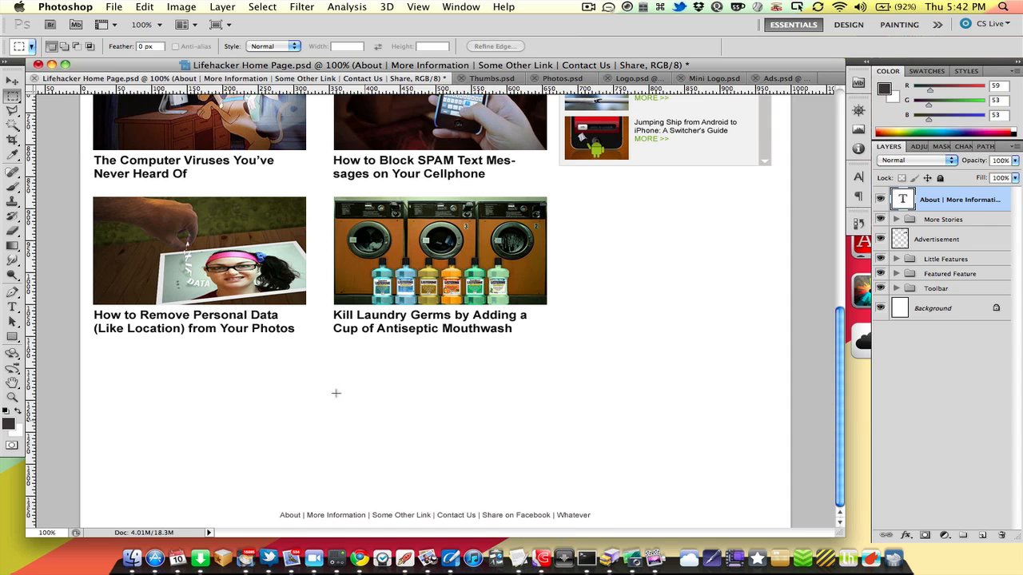
Look over the whole page layout and save the Lifehacker Home Page document.
{"action": "scroll", "coordinate": [462, 385], "scroll_direction": "up", "scroll_amount": 10}
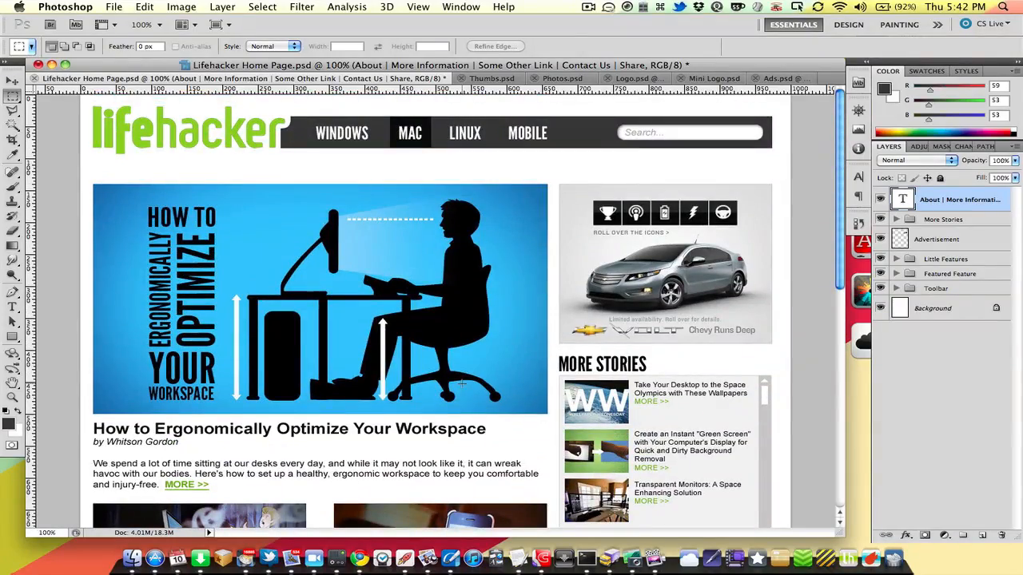
{"action": "scroll", "coordinate": [462, 381], "scroll_direction": "down", "scroll_amount": 5}
{"action": "scroll", "coordinate": [463, 381], "scroll_direction": "down", "scroll_amount": 1}
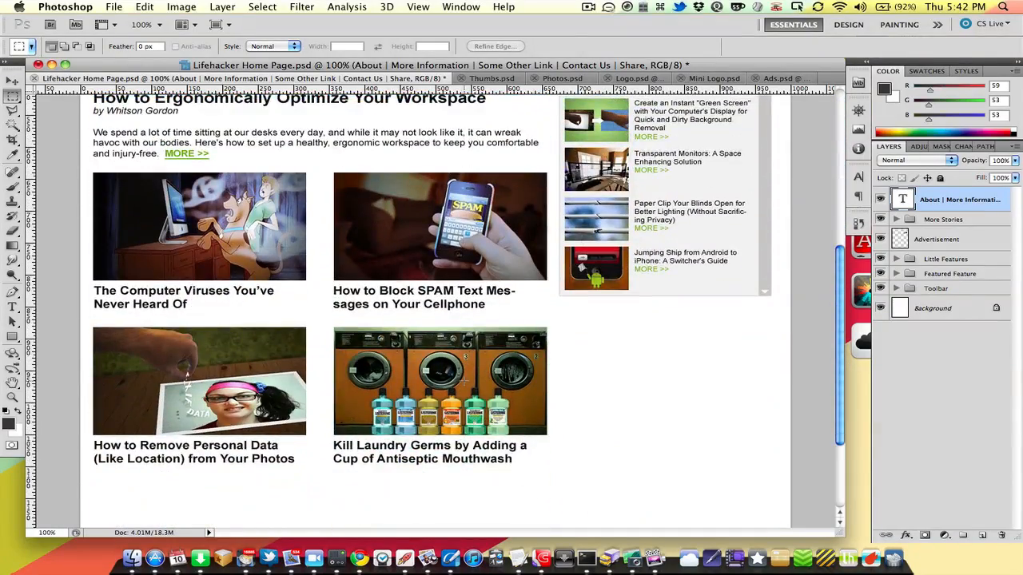
{"action": "scroll", "coordinate": [463, 381], "scroll_direction": "up", "scroll_amount": 4}
{"action": "scroll", "coordinate": [463, 381], "scroll_direction": "down", "scroll_amount": 2}
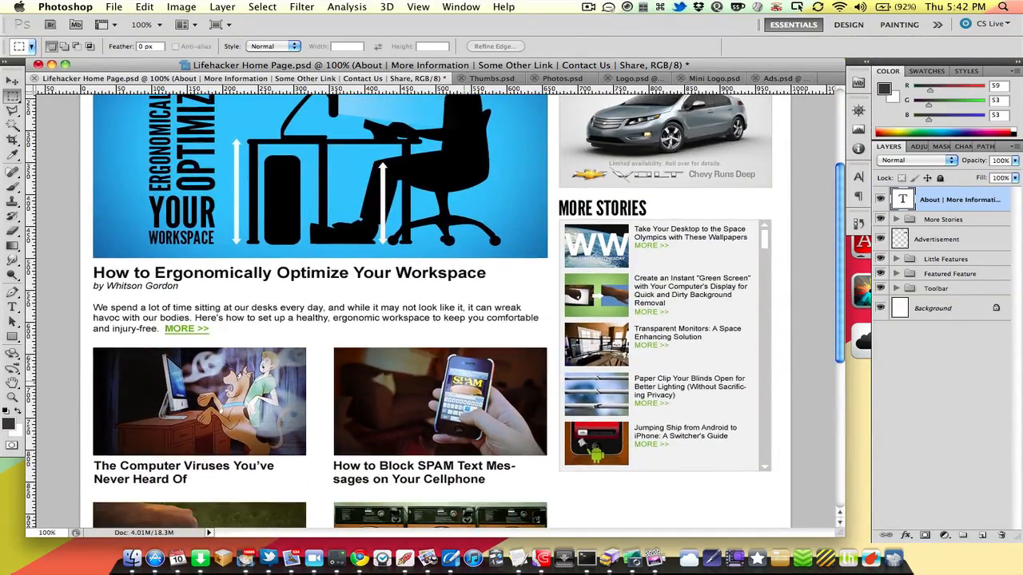
{"action": "scroll", "coordinate": [463, 381], "scroll_direction": "up", "scroll_amount": 4}
{"action": "key", "text": "super+s"}
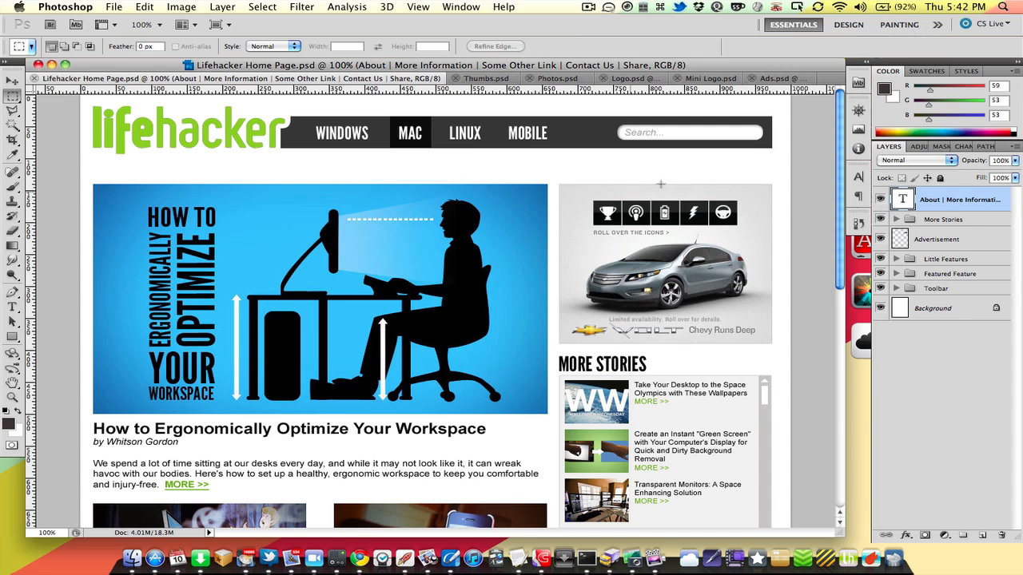
Hide the background in Mini Logo.psd, and copy the lh logo into the Lifehacker Home Page document.
{"action": "left_click_drag", "start_coordinate": [773, 175], "coordinate": [88, 162]}
{"action": "left_click", "coordinate": [88, 162]}
{"action": "left_click", "coordinate": [703, 80]}
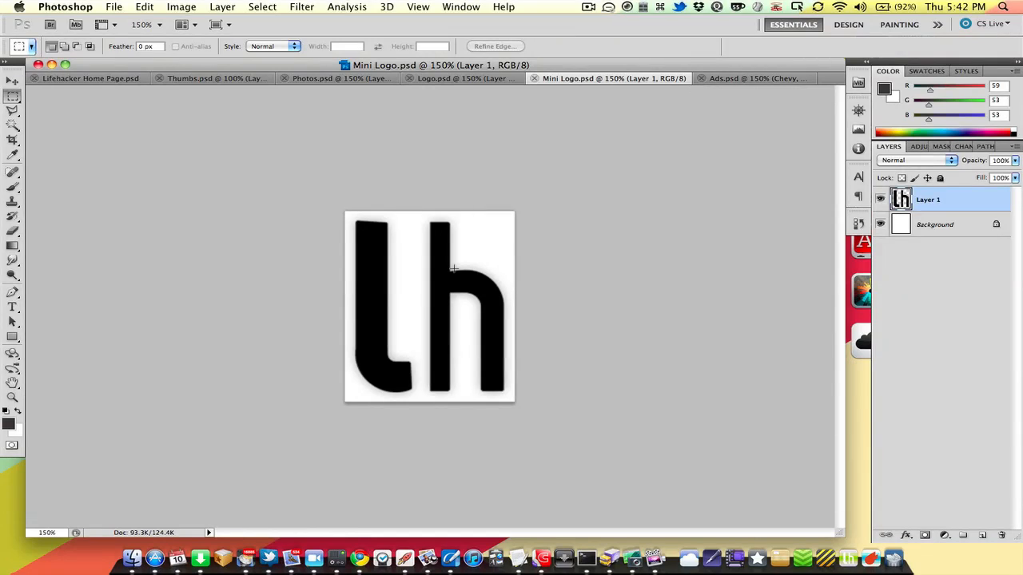
{"action": "left_click", "coordinate": [880, 224]}
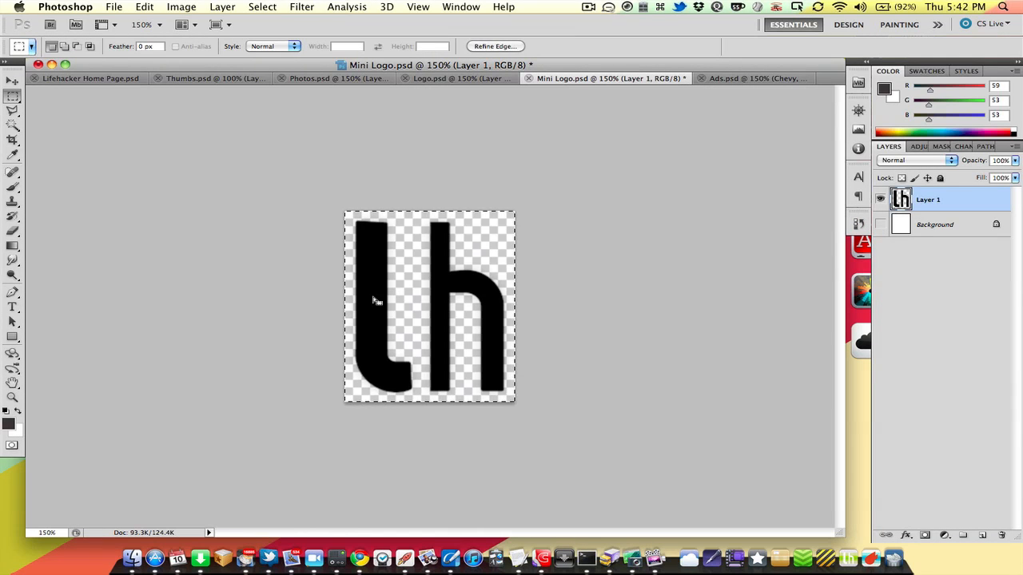
{"action": "left_click", "coordinate": [116, 78]}
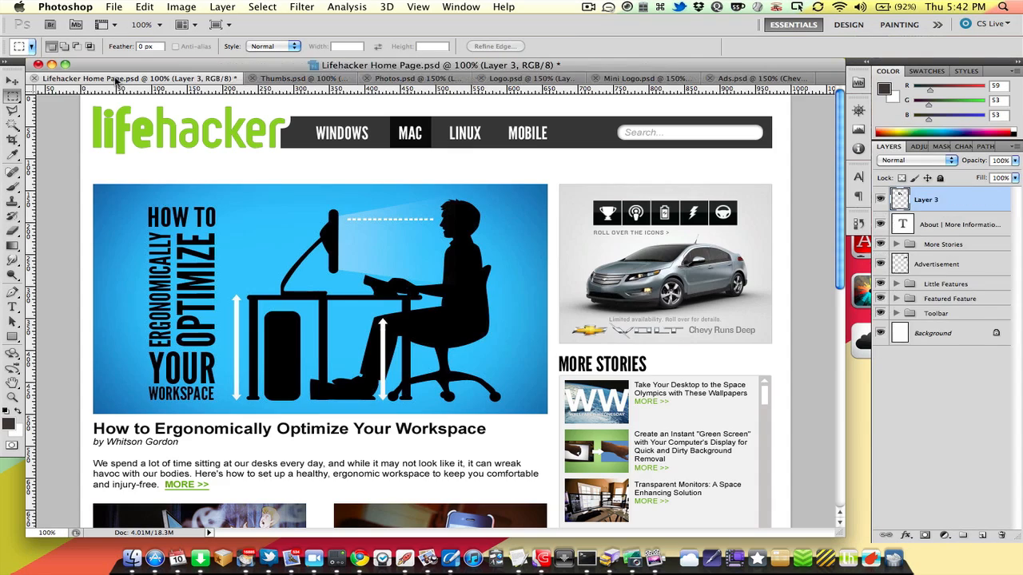
Shrink the pasted lh logo, scaling it a second time to 74.22%, and place it just below the start of the Lifehacker logo.
{"action": "key", "text": "super+t"}
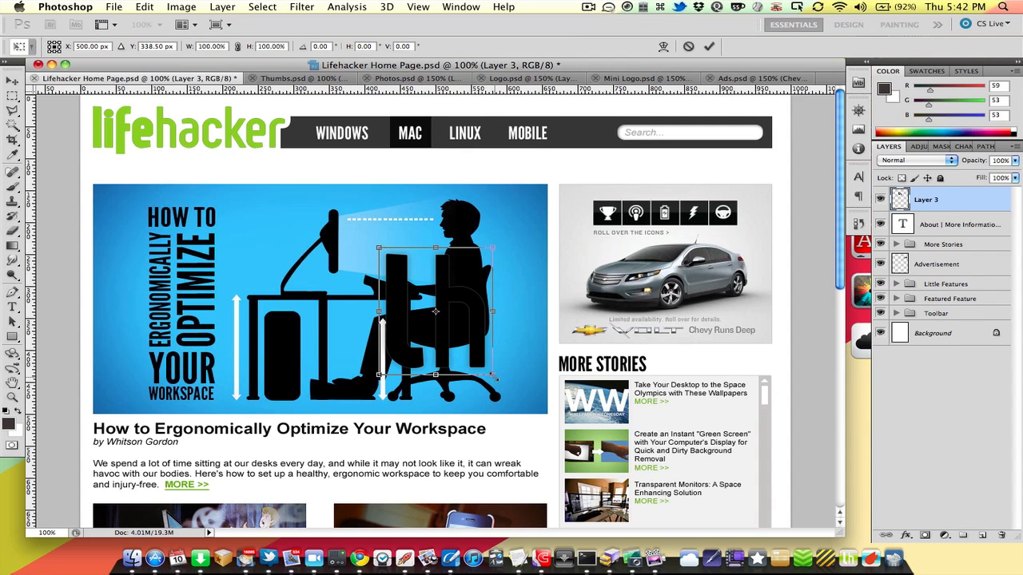
{"action": "left_click_drag", "start_coordinate": [492, 374], "coordinate": [438, 313]}
{"action": "key", "text": "Return"}
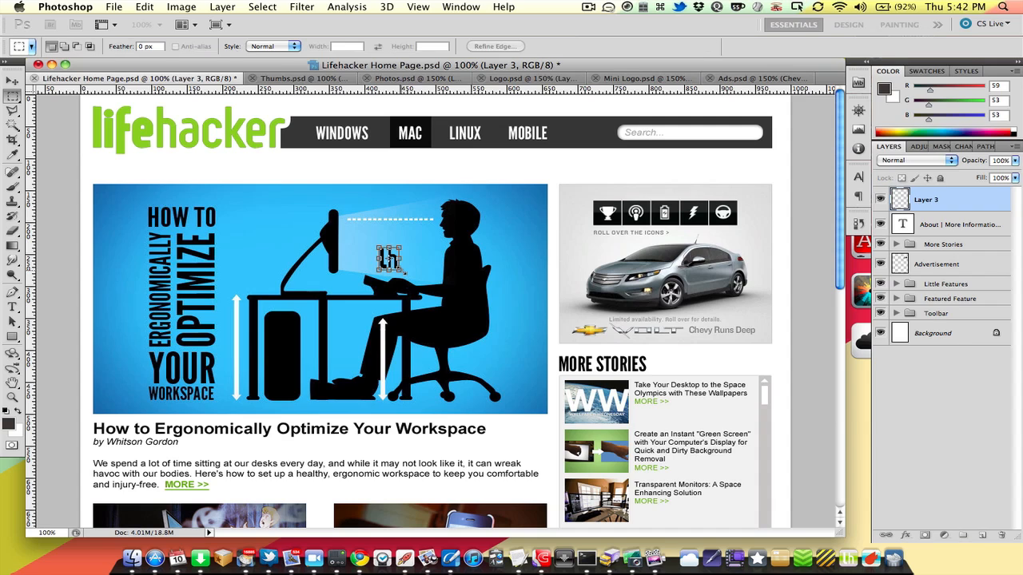
{"action": "left_click_drag", "start_coordinate": [406, 278], "coordinate": [110, 172]}
{"action": "key", "text": "super+t"}
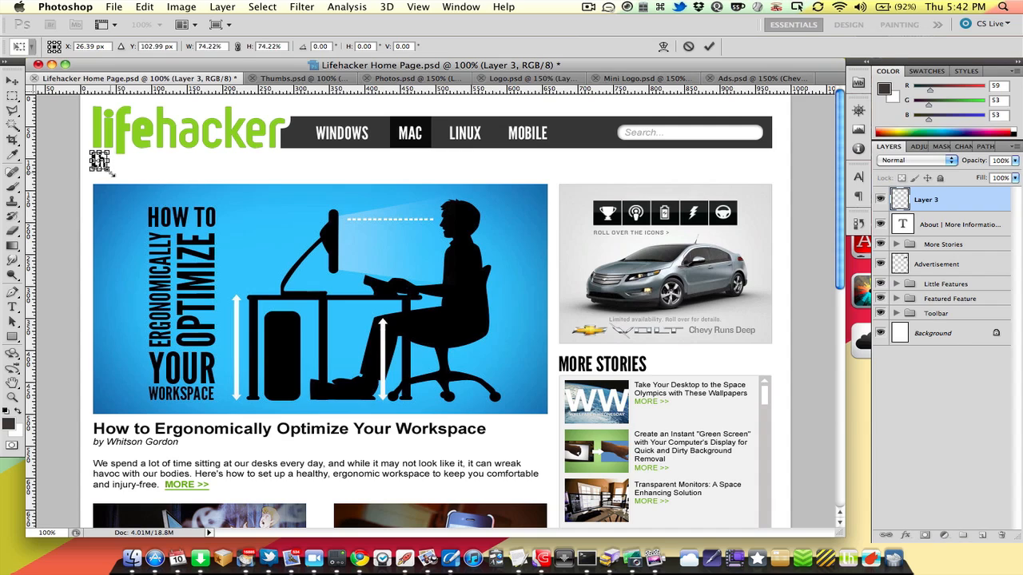
{"action": "key", "text": "Return"}
Add a black text layer containing "4" below the Lifehacker logo, using the Webdings font to make an arrow.
{"action": "key", "text": "t"}
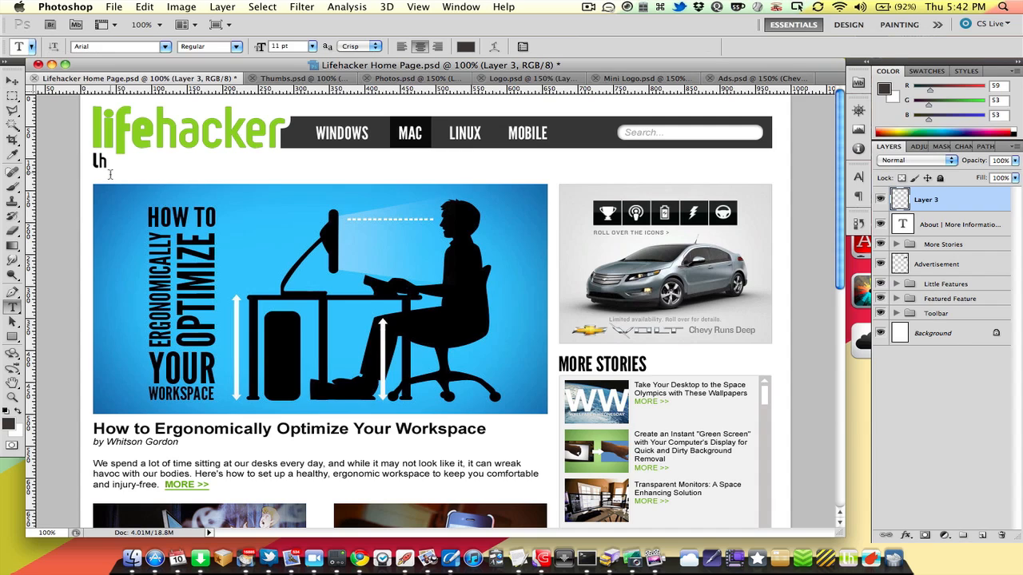
{"action": "left_click", "coordinate": [7, 413]}
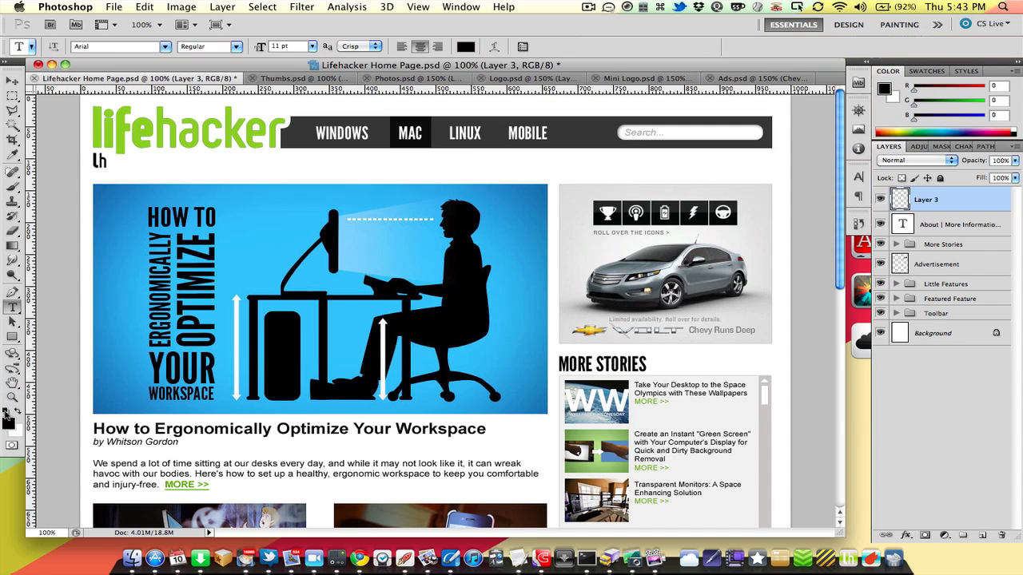
{"action": "left_click", "coordinate": [173, 161]}
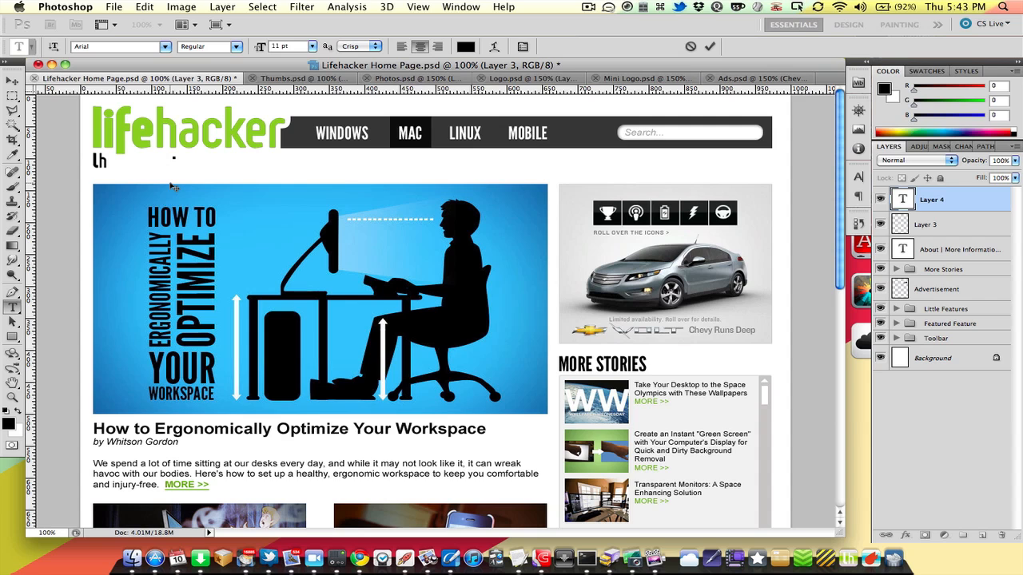
{"action": "left_click", "coordinate": [163, 47]}
{"action": "key", "text": "w"}
{"action": "key", "text": "Return"}
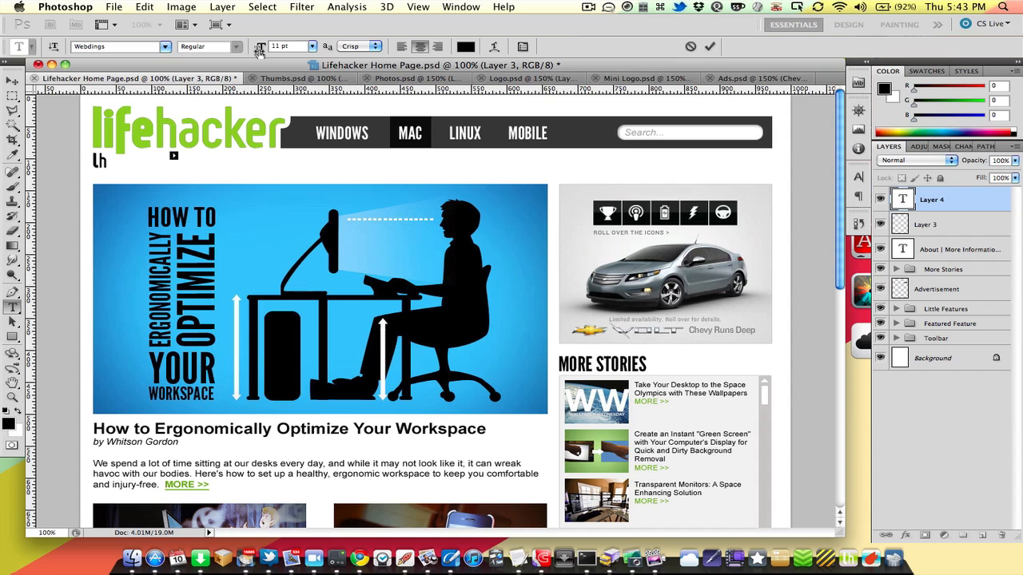
Set the arrow's size to 16 pt and move it directly beside the small lh logo.
{"action": "left_click_drag", "start_coordinate": [259, 49], "coordinate": [262, 52]}
{"action": "key", "text": "super+Return"}
{"action": "key", "text": "m"}
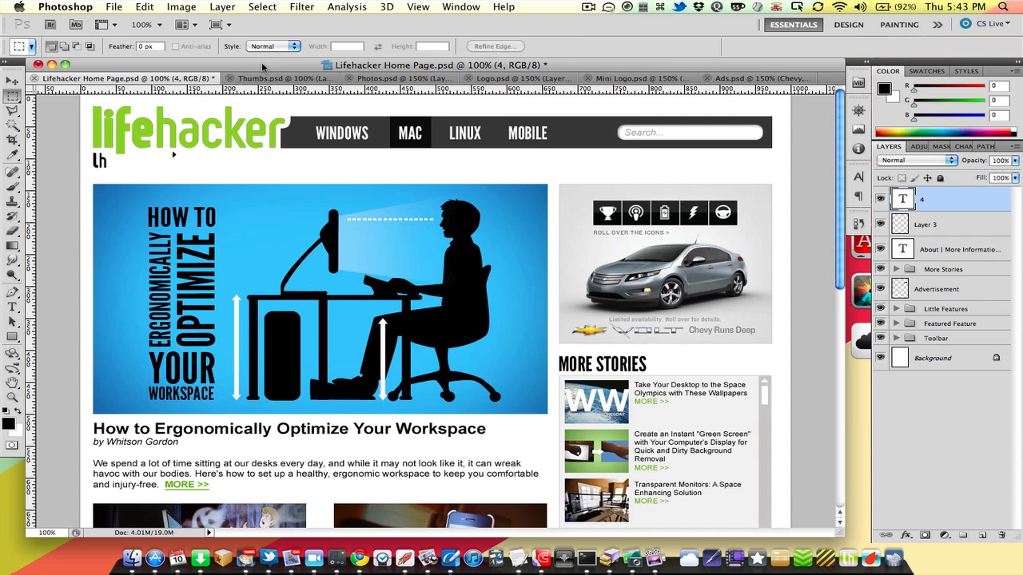
{"action": "left_click_drag", "start_coordinate": [215, 188], "coordinate": [157, 197]}
{"action": "key", "text": "t"}
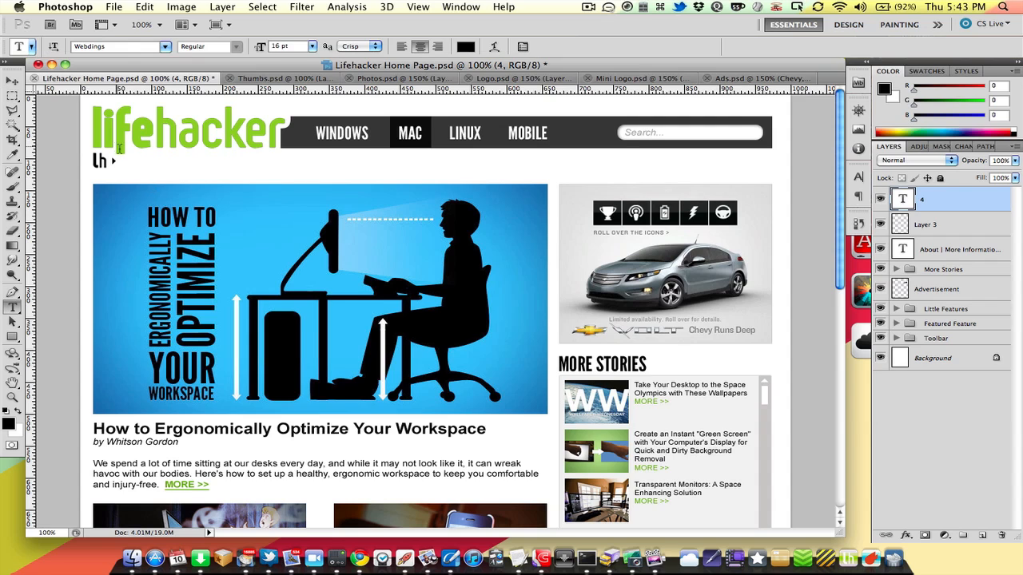
Add a left-aligned Arial text layer reading "Ergonomics" to the breadcrumb row, past the arrow under the Lifehacker logo.
{"action": "left_click", "coordinate": [134, 162]}
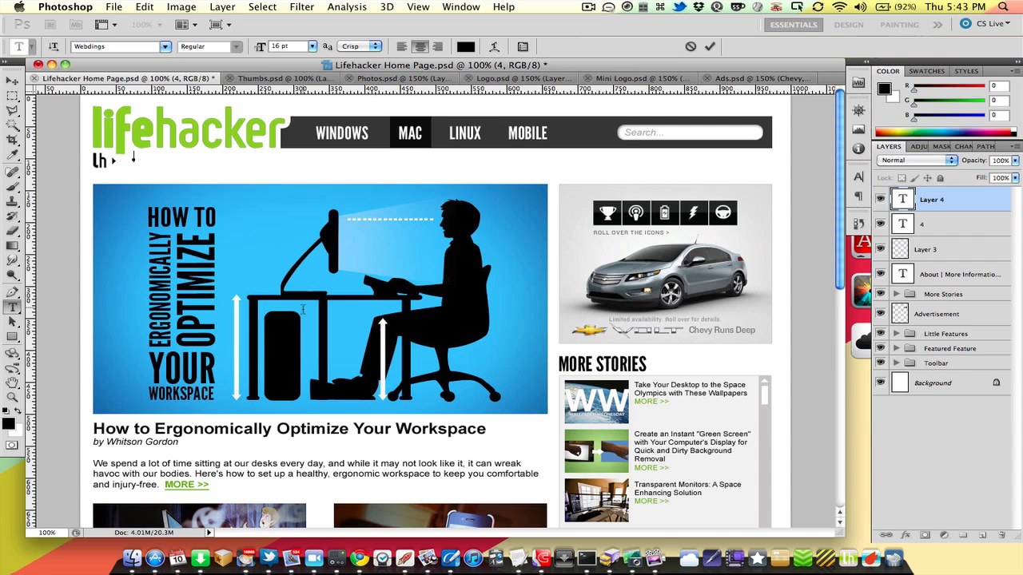
{"action": "type", "text": "br"}
{"action": "key", "text": "shift+Left"}
{"action": "key", "text": "shift+Left"}
{"action": "left_click", "coordinate": [165, 46]}
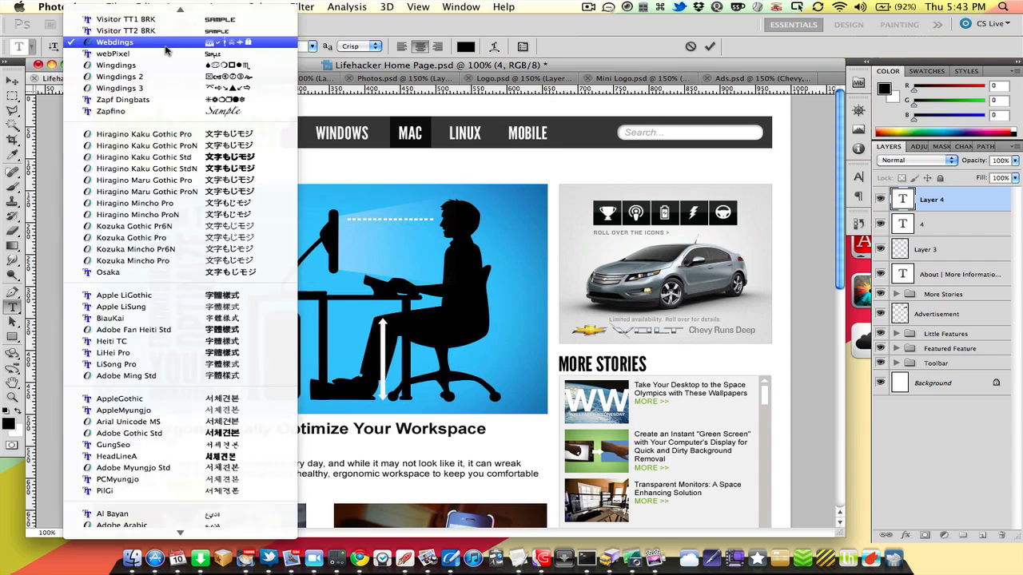
{"action": "scroll", "coordinate": [119, 120], "scroll_direction": "up", "scroll_amount": 15}
{"action": "left_click", "coordinate": [111, 12]}
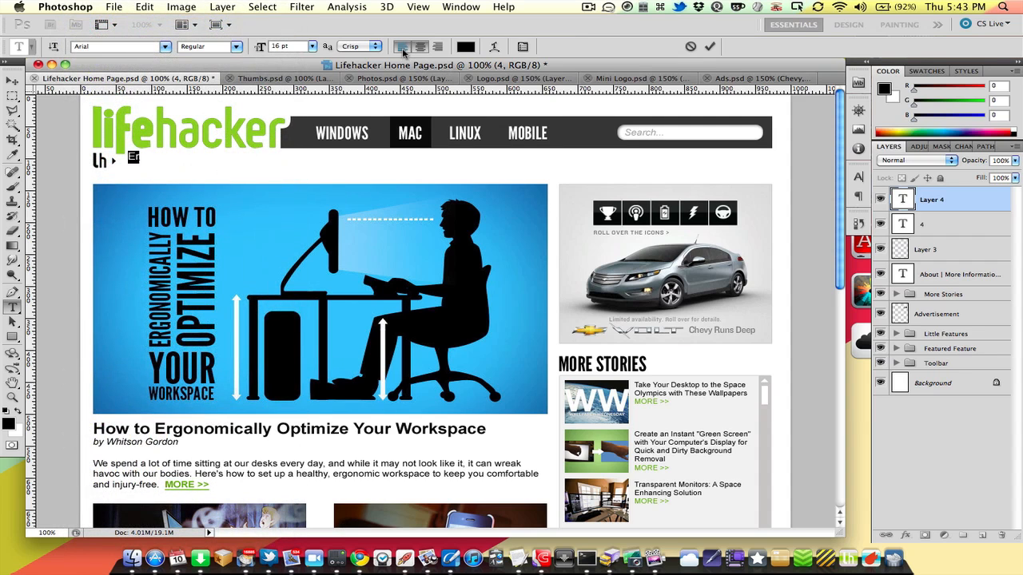
{"action": "left_click", "coordinate": [402, 46]}
{"action": "type", "text": "Ergonomics"}
Set the "Ergonomics" text to Bold and move it directly beside the arrow, in line with the lh logo.
{"action": "key", "text": "super+a"}
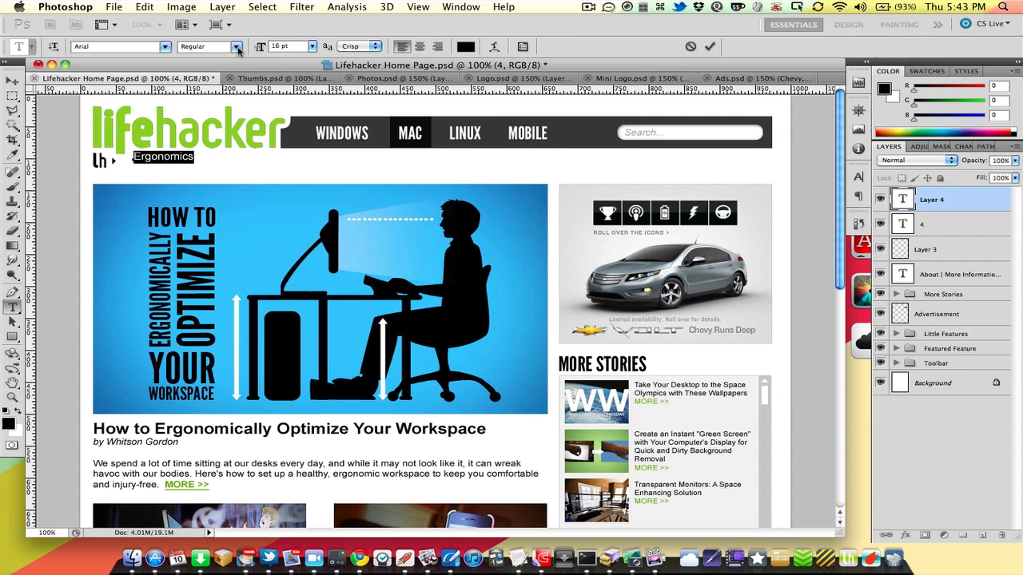
{"action": "left_click", "coordinate": [208, 46]}
{"action": "left_click", "coordinate": [201, 64]}
{"action": "key", "text": "super+Return"}
{"action": "key", "text": "m"}
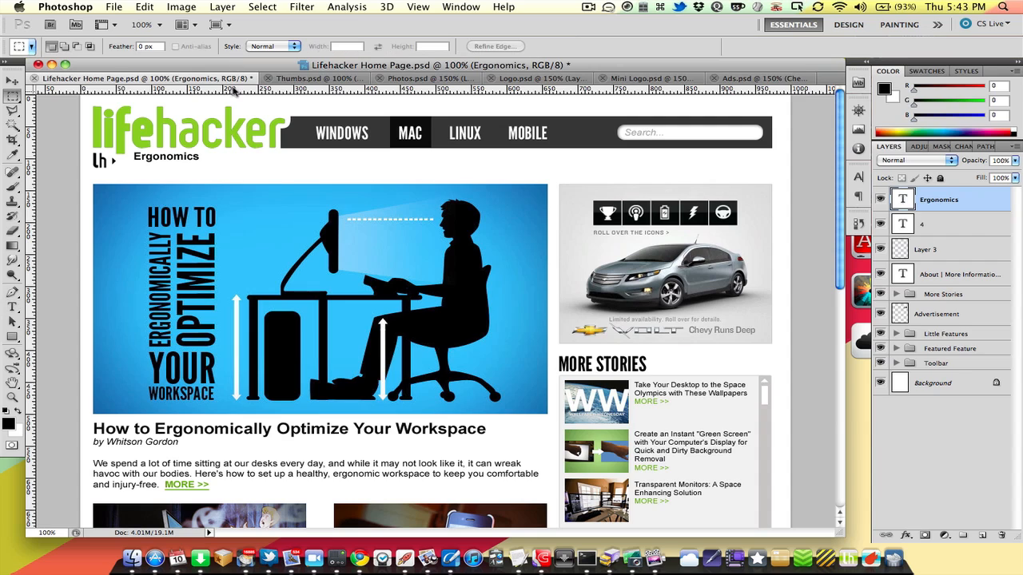
{"action": "left_click_drag", "start_coordinate": [195, 178], "coordinate": [180, 184]}
Duplicate the arrow layer above the Ergonomics layer and place the copy just after the word "Ergonomics".
{"action": "left_click", "coordinate": [905, 224]}
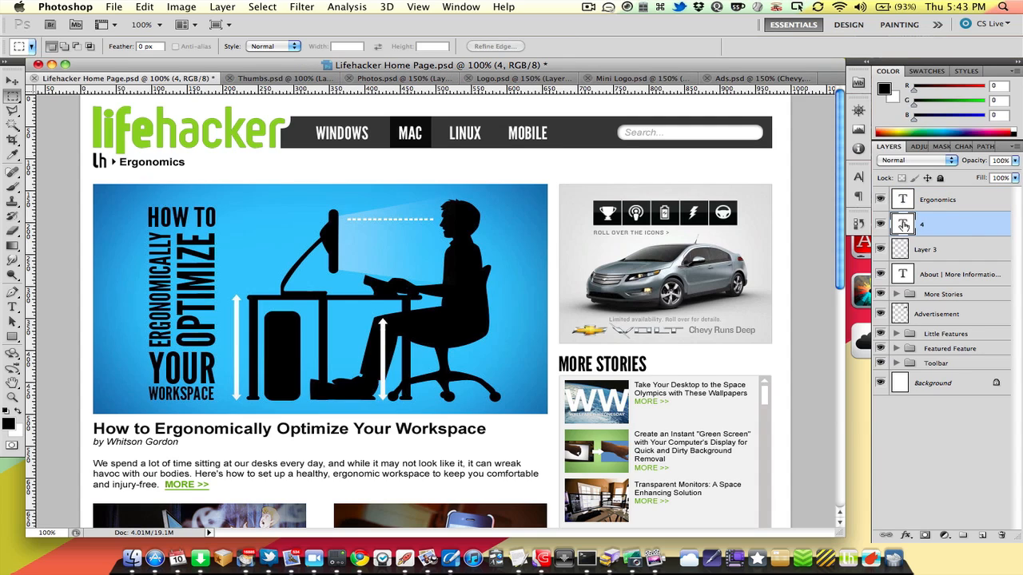
{"action": "left_click_drag", "start_coordinate": [904, 224], "coordinate": [904, 196]}
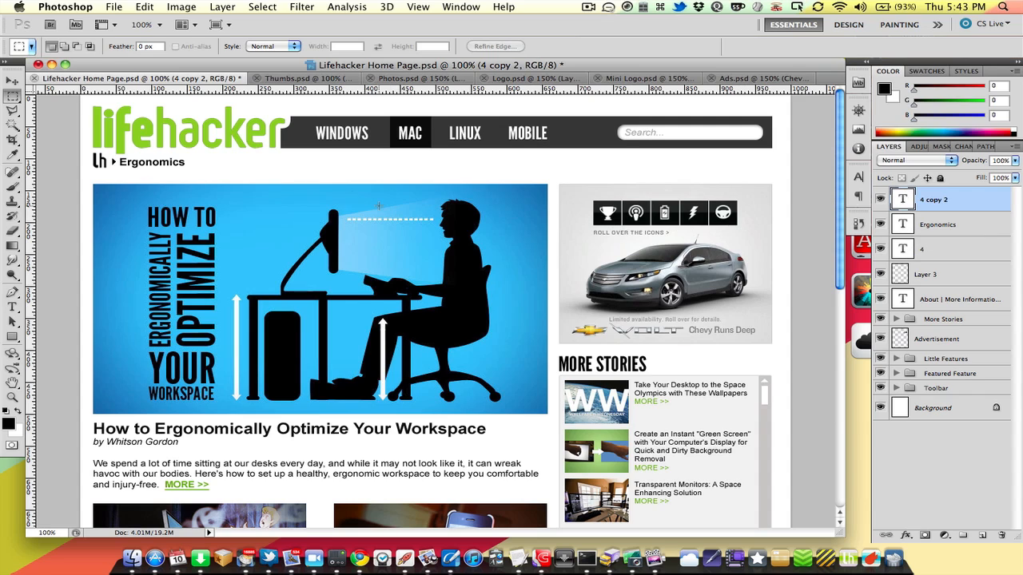
{"action": "left_click_drag", "start_coordinate": [144, 175], "coordinate": [218, 175]}
Duplicate the Ergonomics text layer to the top of the layer stack and place the copy after the second arrow.
{"action": "left_click", "coordinate": [905, 227]}
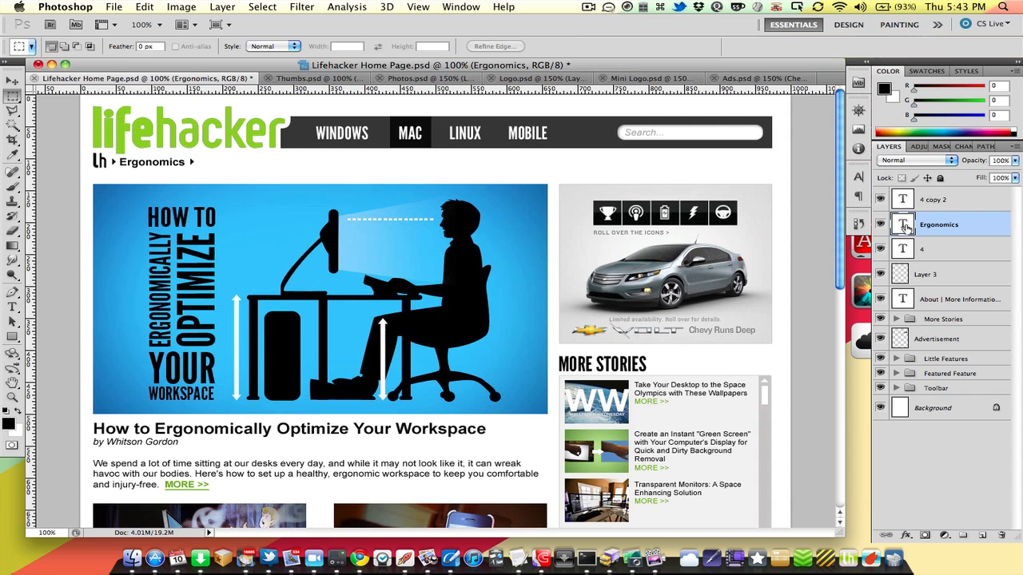
{"action": "left_click_drag", "start_coordinate": [906, 227], "coordinate": [905, 192]}
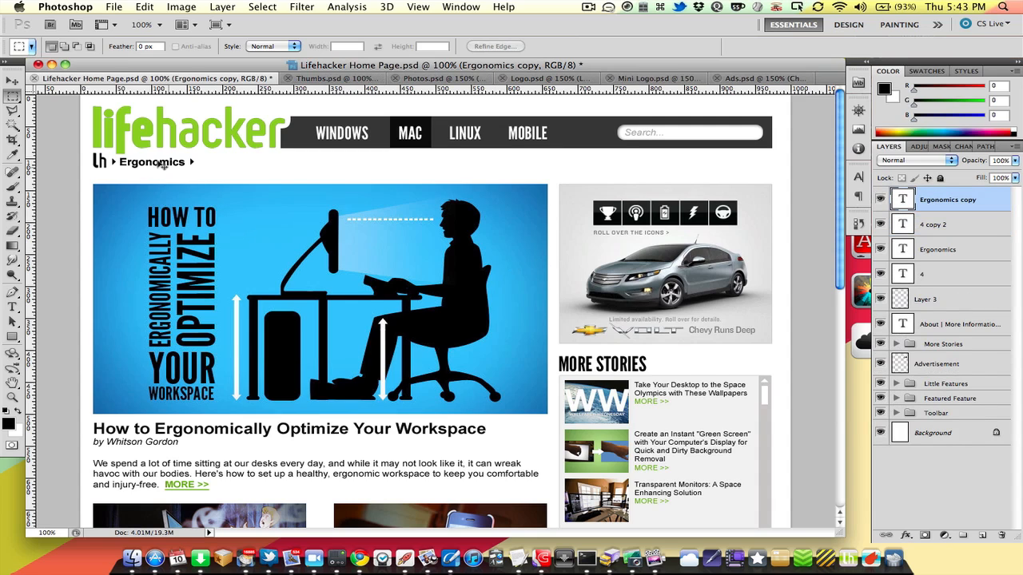
{"action": "left_click_drag", "start_coordinate": [162, 164], "coordinate": [243, 164]}
Replace the copied breadcrumb text with "How to Ergonomically Optimize Your Workspace".
{"action": "key", "text": "t"}
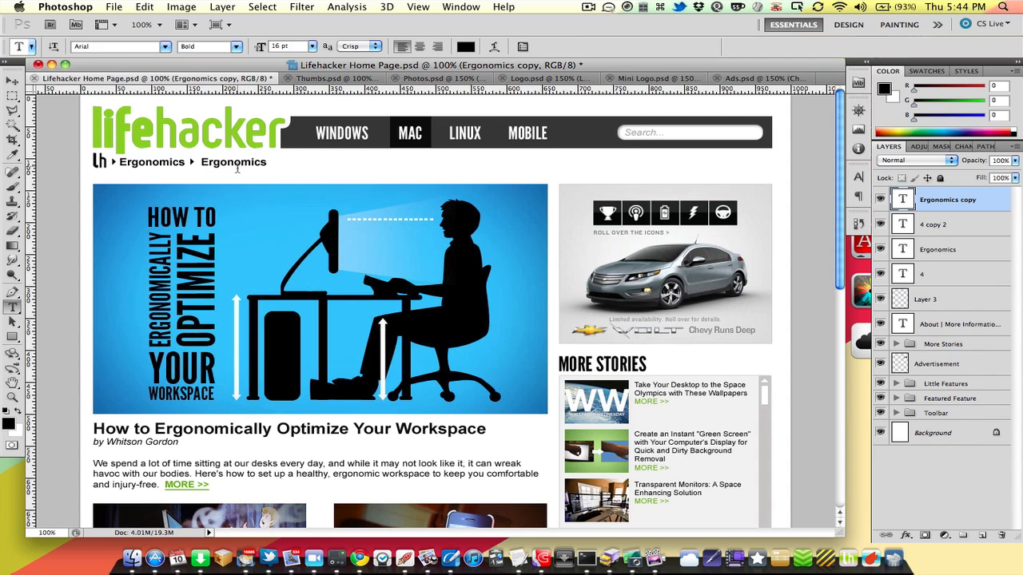
{"action": "left_click", "coordinate": [236, 164]}
{"action": "double_click", "coordinate": [236, 164]}
{"action": "type", "text": "Ho"}
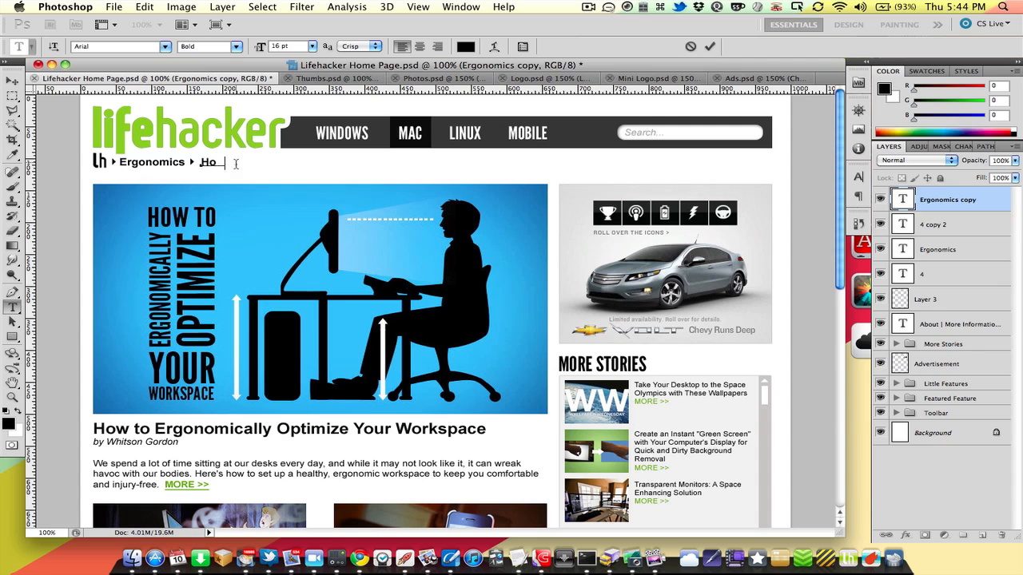
{"action": "type", "text": "w to Ergonomically Optim"}
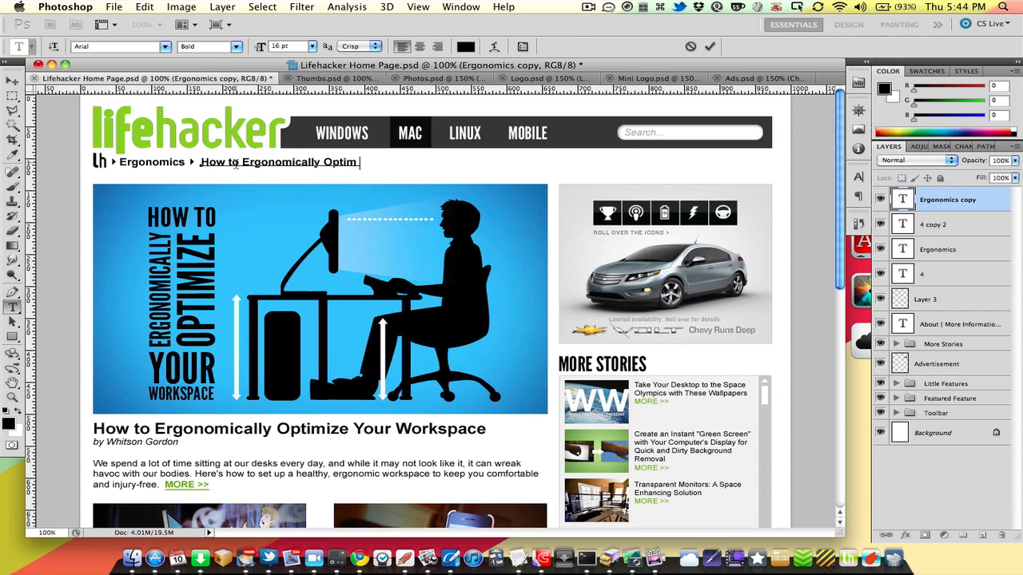
{"action": "type", "text": "ize Your Workspace"}
Set the article title in the breadcrumb row to the Regular font style.
{"action": "key", "text": "super+a"}
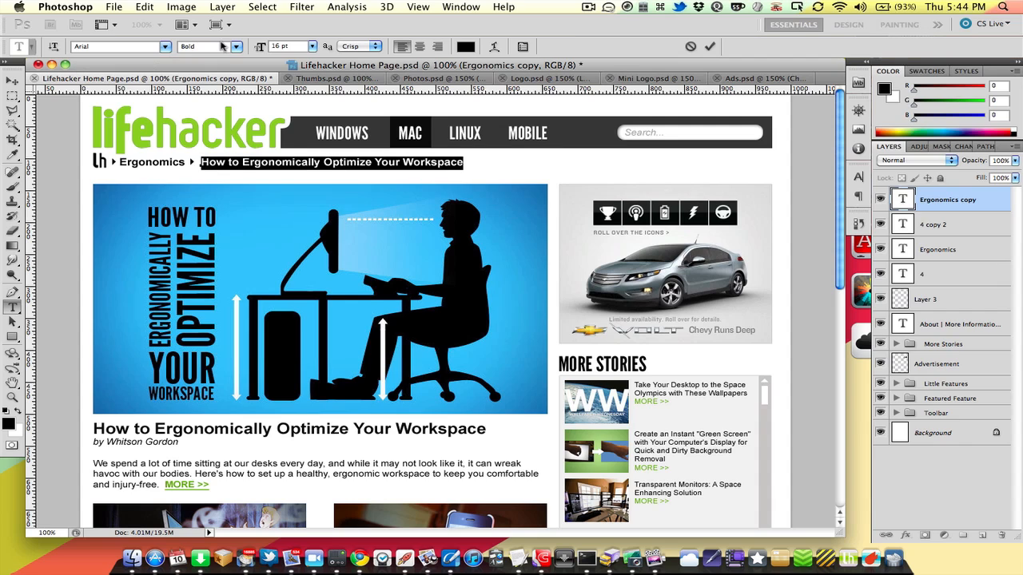
{"action": "left_click", "coordinate": [223, 47]}
{"action": "left_click", "coordinate": [199, 39]}
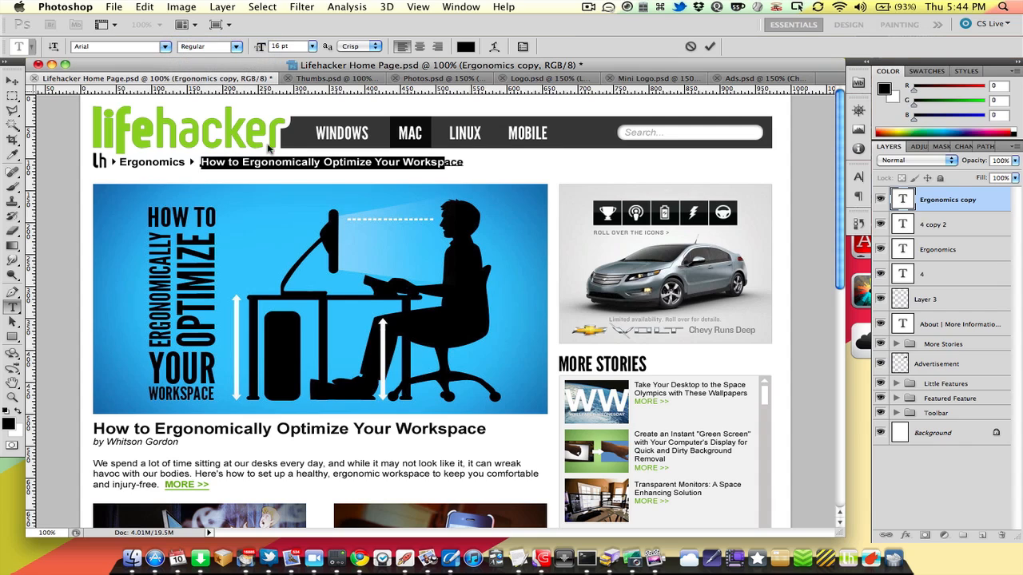
{"action": "key", "text": "super+Return"}
{"action": "key", "text": "m"}
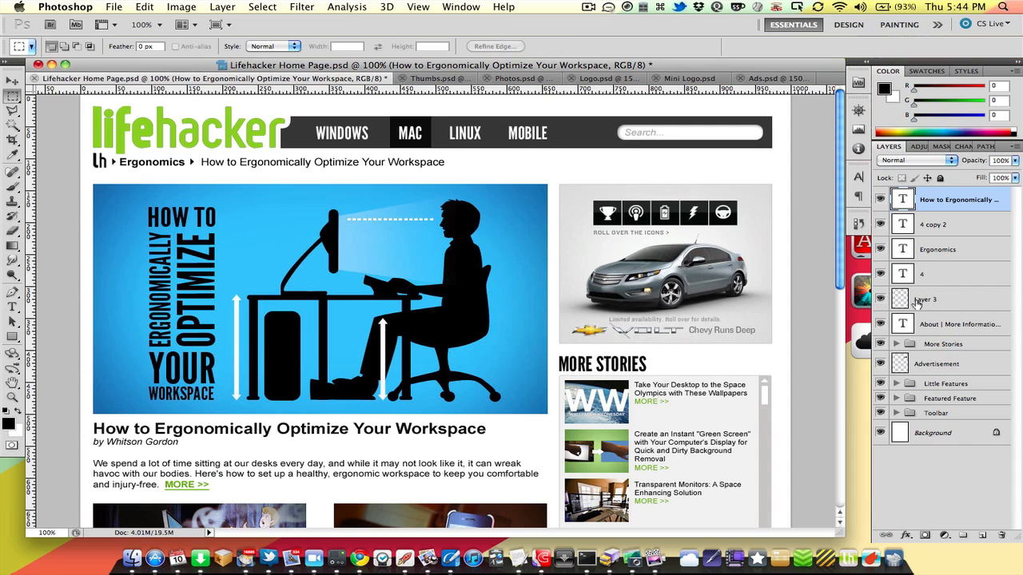
Rename Layer 3, which holds the small lh logo, as "LH Logo".
{"action": "left_click", "coordinate": [925, 300]}
{"action": "double_click", "coordinate": [926, 300]}
{"action": "type", "text": "IH Logo"}
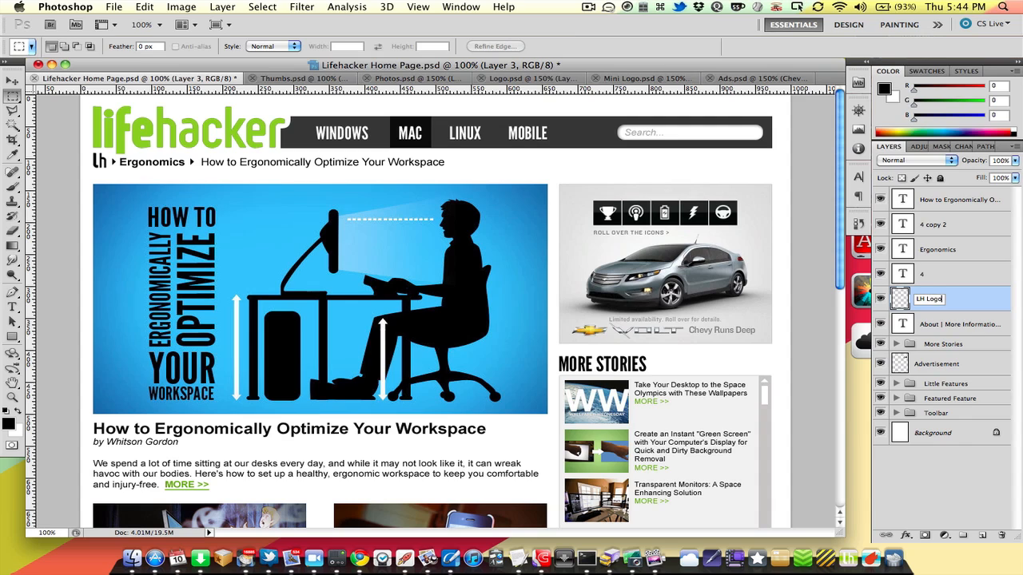
{"action": "key", "text": "Return"}
Group all the breadcrumb layers from LH Logo up to the article title, and name the group "Contextual Navigation".
{"action": "left_click", "coordinate": [919, 200], "text": "shift"}
{"action": "key", "text": "super+g"}
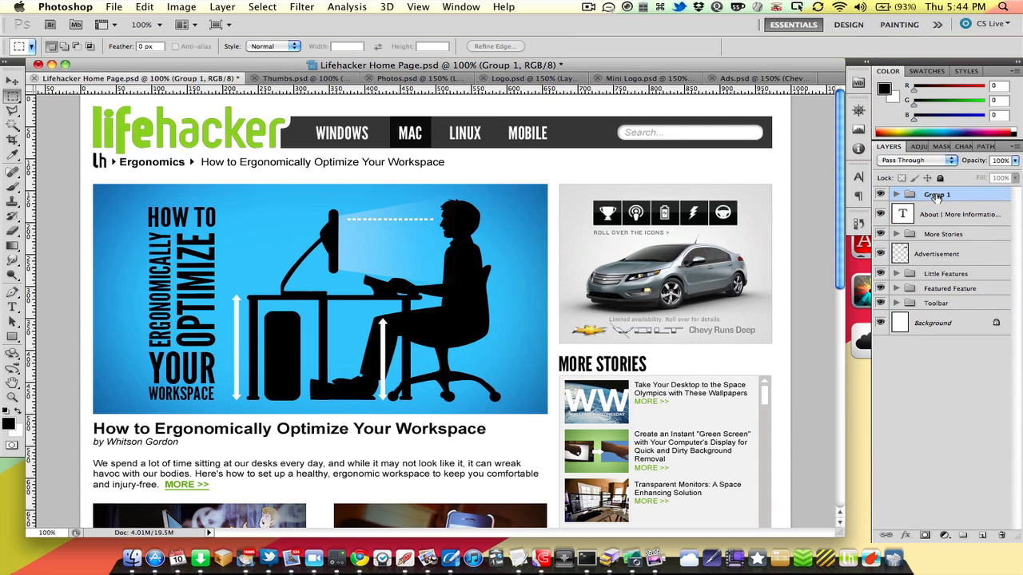
{"action": "double_click", "coordinate": [923, 195]}
{"action": "type", "text": "Contextual Navigation"}
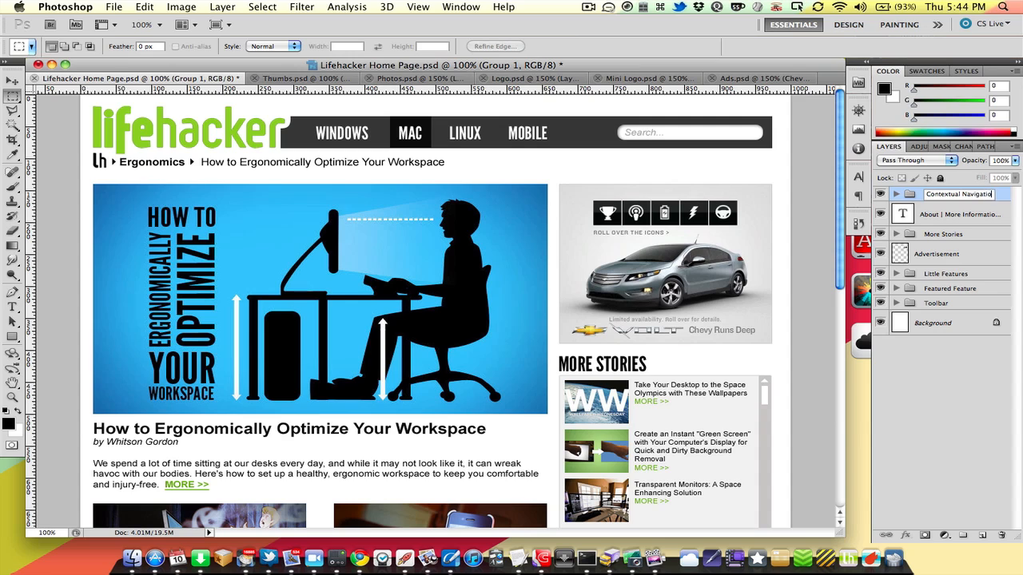
{"action": "key", "text": "Return"}
Put the footer links text layer in a group named "Footer" and move the group above Contextual Navigation.
{"action": "left_click", "coordinate": [903, 218]}
{"action": "key", "text": "super+g"}
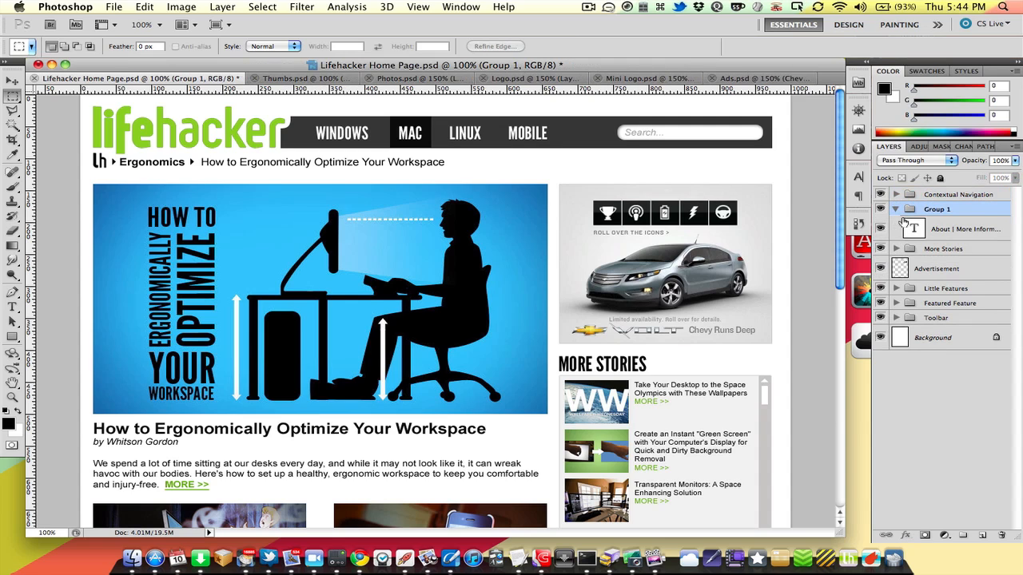
{"action": "double_click", "coordinate": [929, 209]}
{"action": "type", "text": "Footer"}
{"action": "key", "text": "Return"}
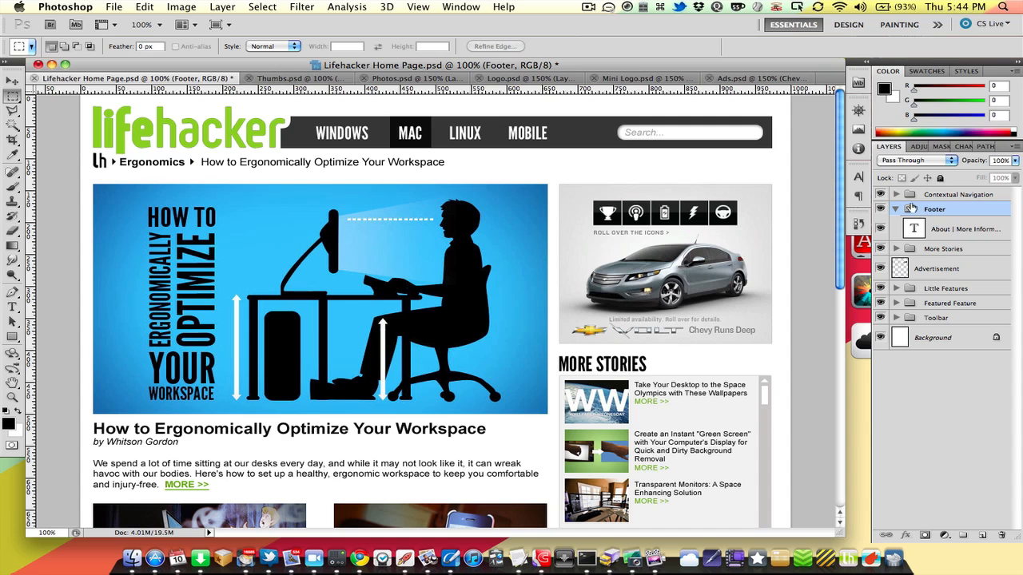
{"action": "left_click_drag", "start_coordinate": [917, 211], "coordinate": [897, 199]}
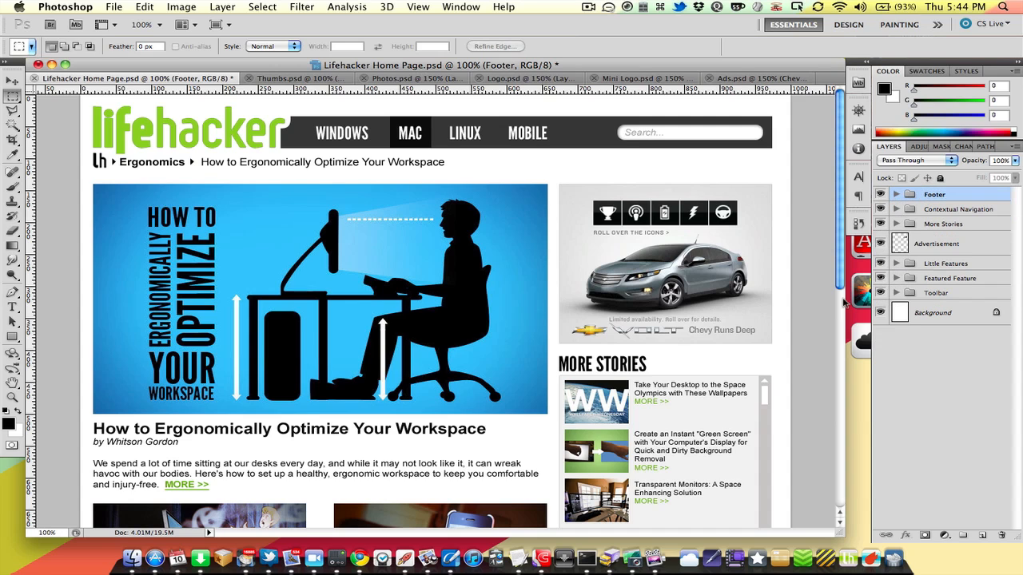
Hide and reshow the Footer group to check that it controls the links at the end of the page.
{"action": "scroll", "coordinate": [715, 279], "scroll_direction": "down", "scroll_amount": 10}
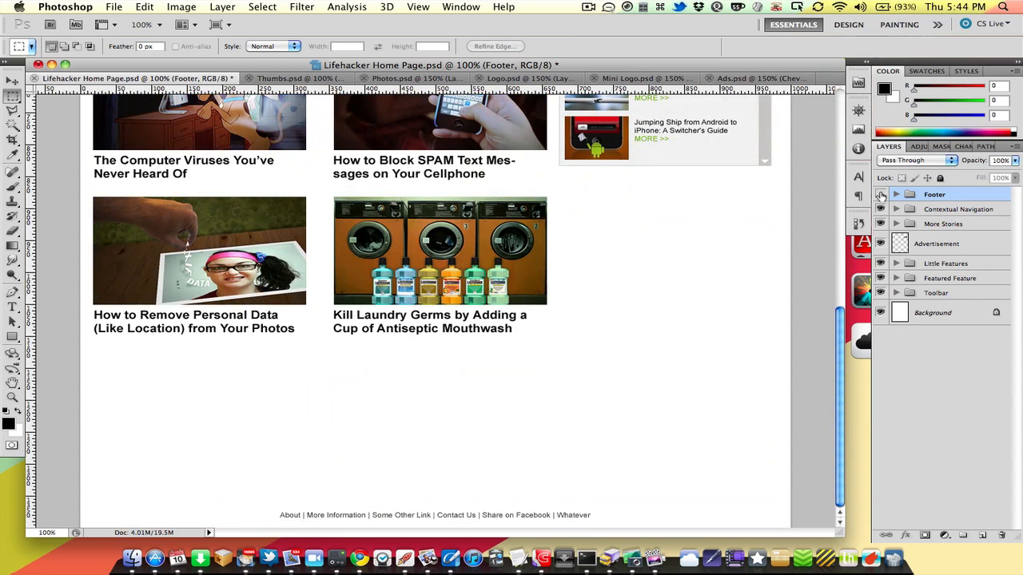
{"action": "left_click", "coordinate": [881, 195]}
{"action": "left_click", "coordinate": [881, 194]}
{"action": "scroll", "coordinate": [545, 378], "scroll_direction": "up", "scroll_amount": 10}
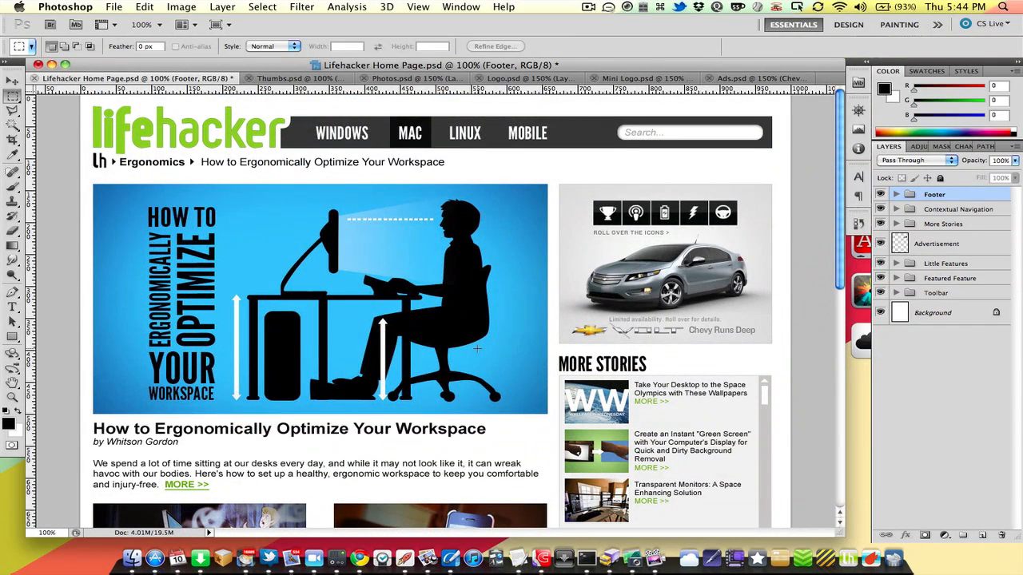
Examine the whole page layout at 50%, then return to 100% and review it from the footer to the header.
{"action": "key", "text": "z"}
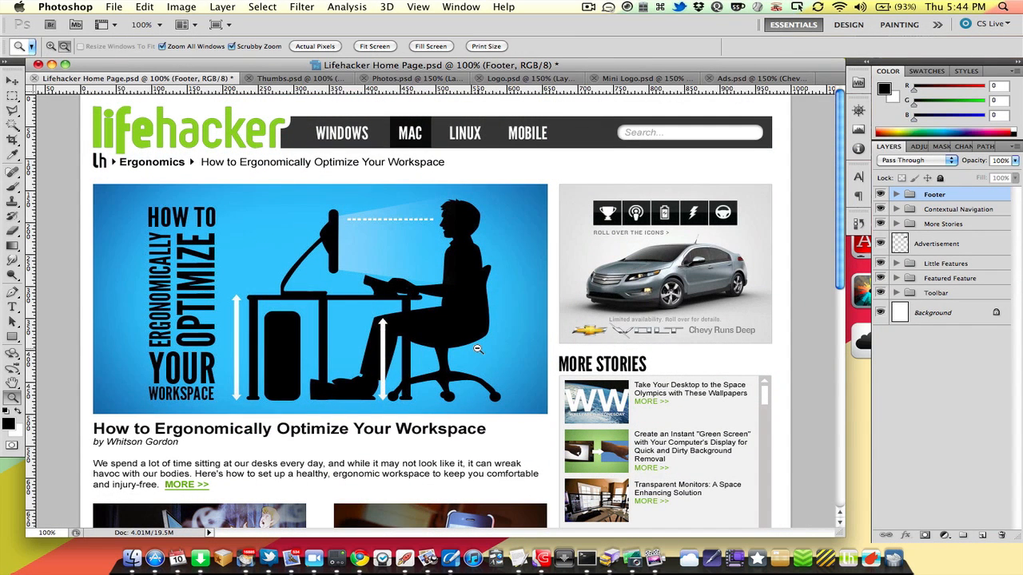
{"action": "left_click", "coordinate": [477, 349], "text": "alt"}
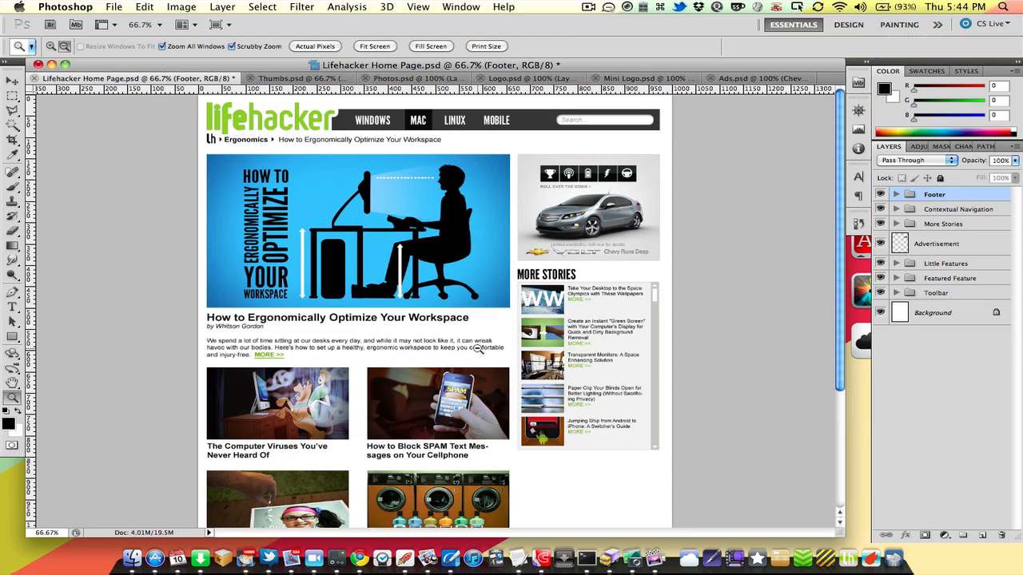
{"action": "left_click", "coordinate": [477, 350], "text": "alt"}
{"action": "scroll", "coordinate": [477, 349], "scroll_direction": "down", "scroll_amount": 1}
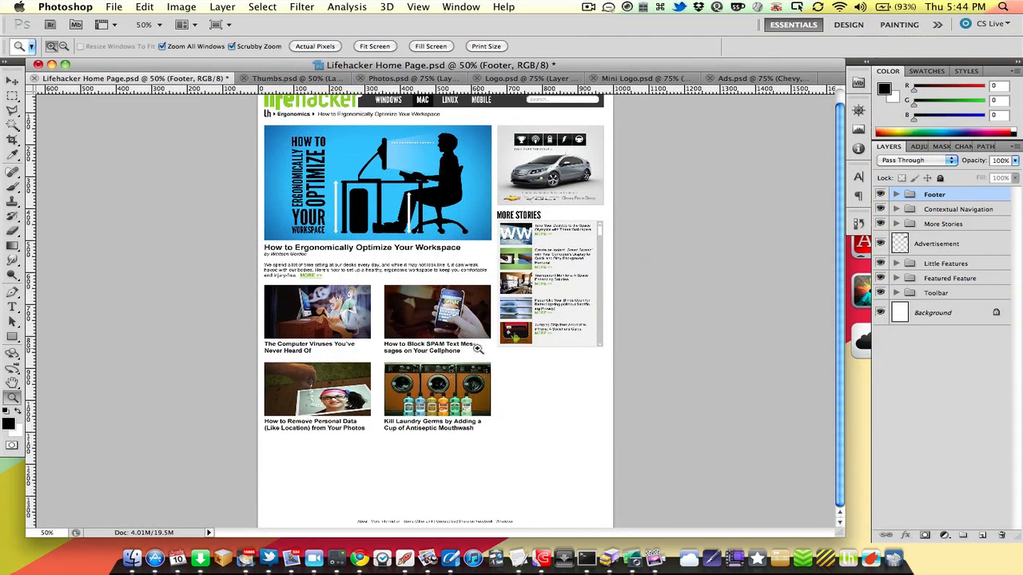
{"action": "scroll", "coordinate": [477, 349], "scroll_direction": "up", "scroll_amount": 1}
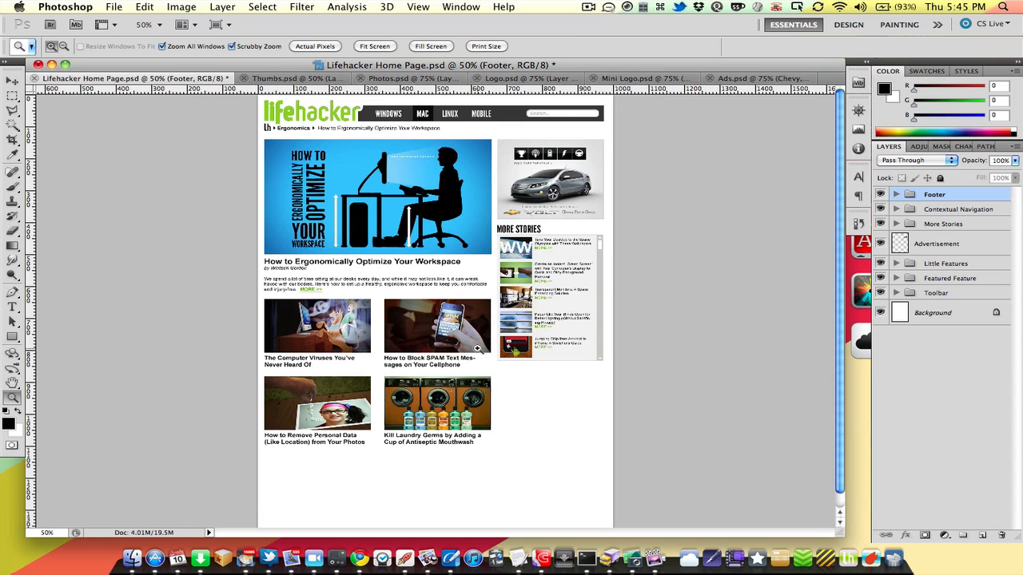
{"action": "left_click", "coordinate": [477, 349]}
{"action": "left_click", "coordinate": [477, 349]}
{"action": "scroll", "coordinate": [478, 349], "scroll_direction": "down", "scroll_amount": 5}
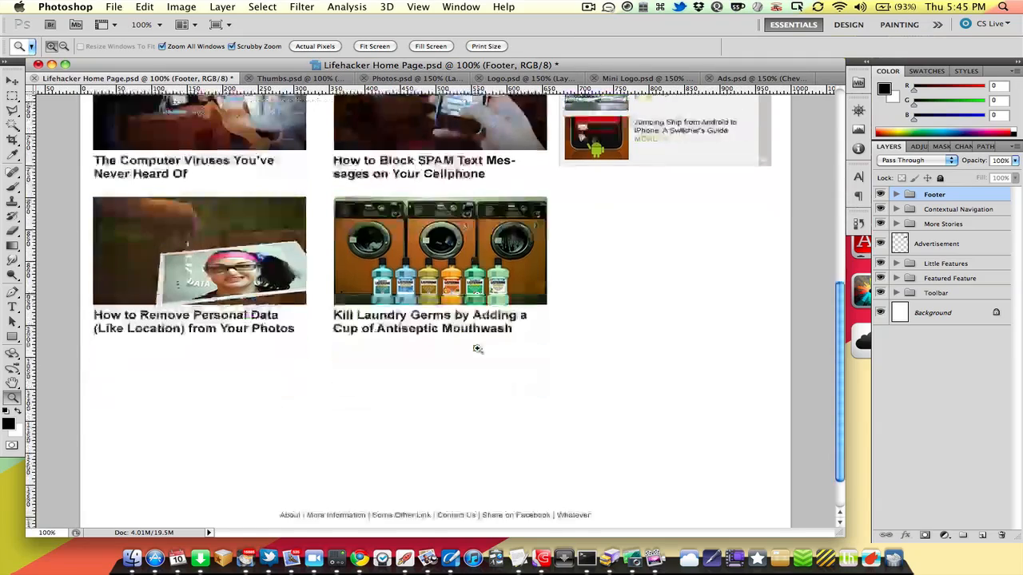
{"action": "key", "text": "m"}
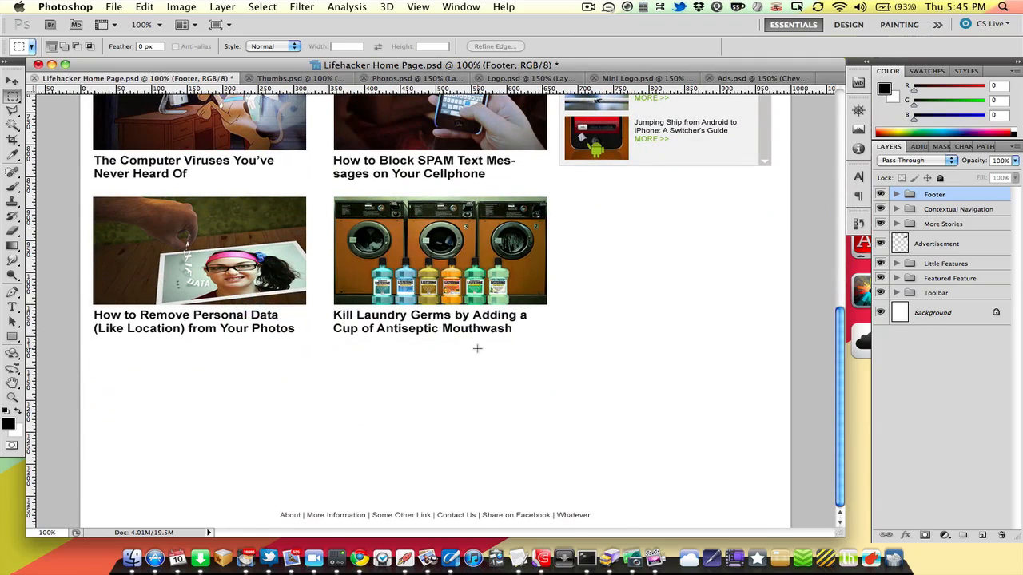
{"action": "scroll", "coordinate": [477, 350], "scroll_direction": "up", "scroll_amount": 5}
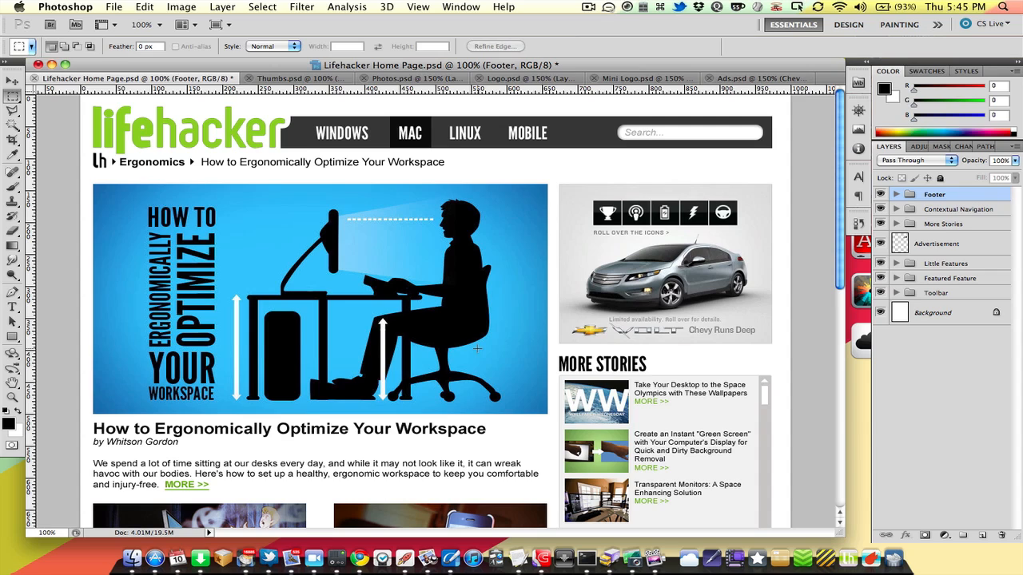
Show the document guides and check how they line up with the elements along the page.
{"action": "key", "text": "super+semicolon"}
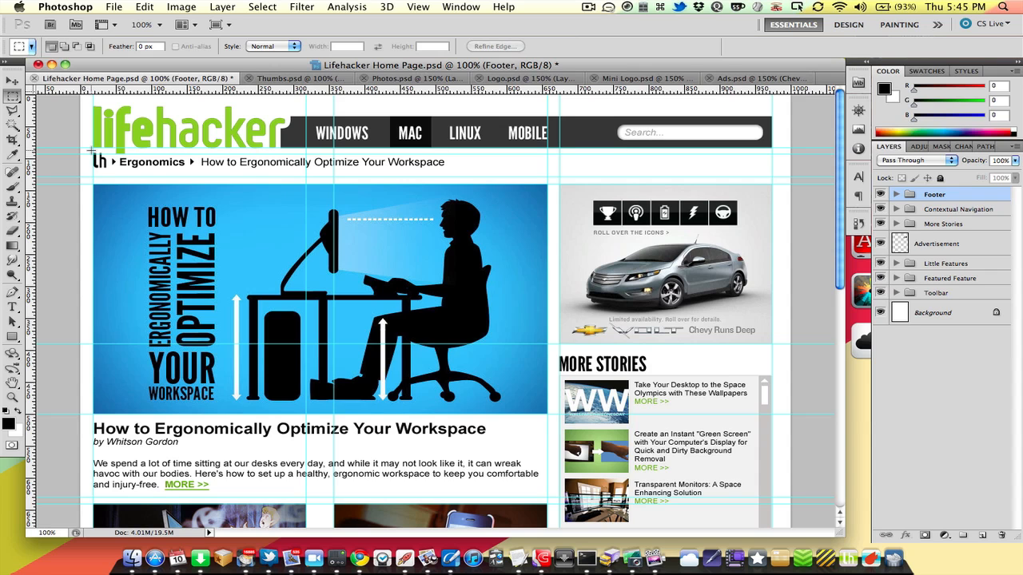
{"action": "scroll", "coordinate": [158, 238], "scroll_direction": "down", "scroll_amount": 5}
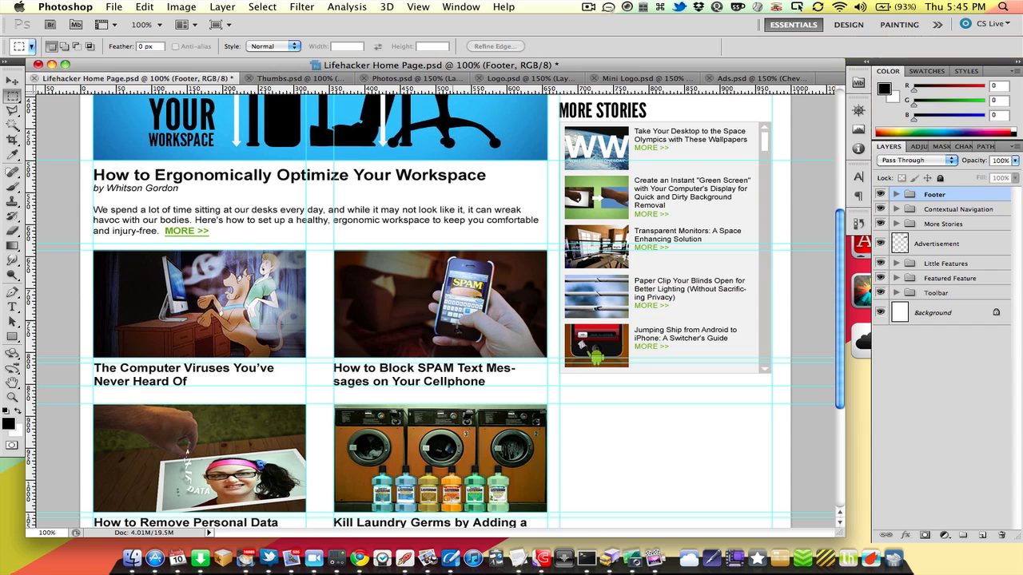
{"action": "scroll", "coordinate": [447, 311], "scroll_direction": "up", "scroll_amount": 6}
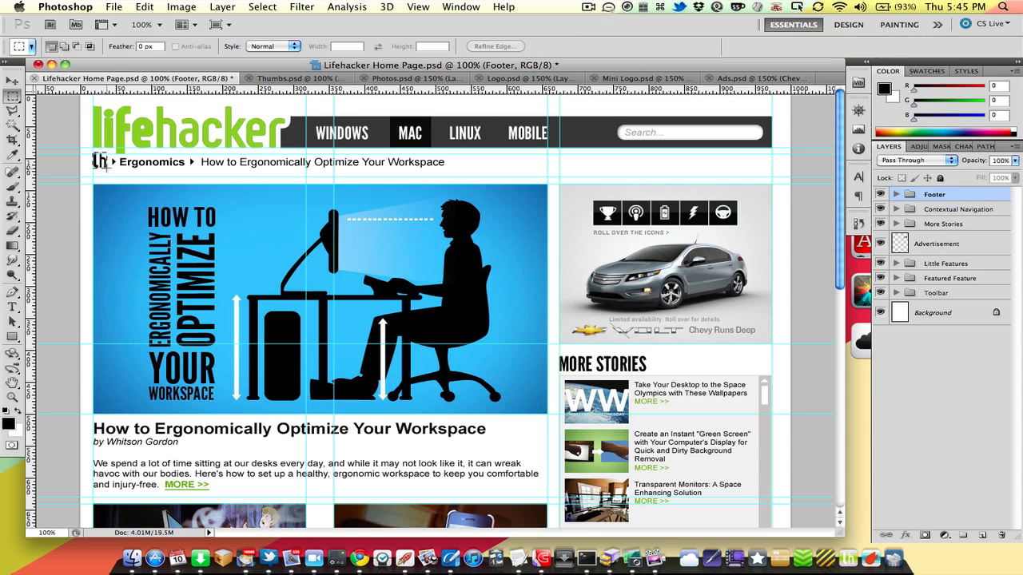
Copy the lh mini logo from the breadcrumb row and paste it into a new 21 × 26 pixel RGB document with a white background.
{"action": "left_click_drag", "start_coordinate": [100, 160], "coordinate": [110, 171]}
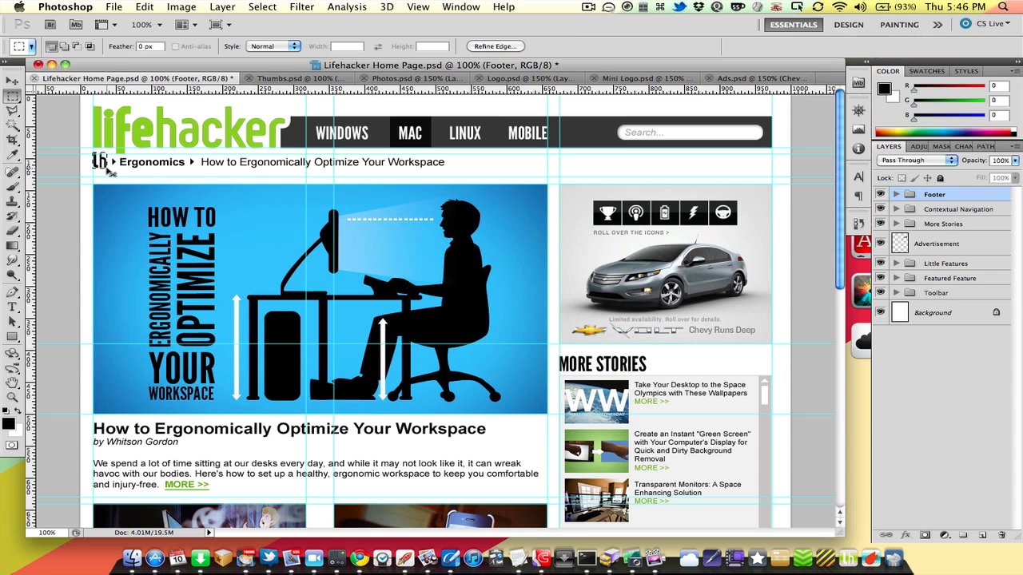
{"action": "key", "text": "super+n"}
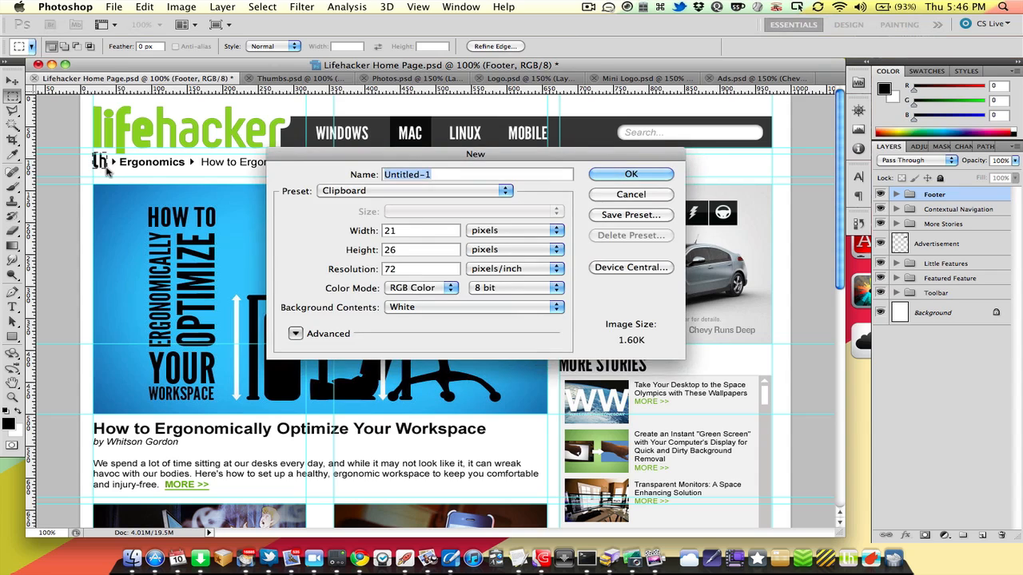
{"action": "key", "text": "Return"}
{"action": "key", "text": "super+v"}
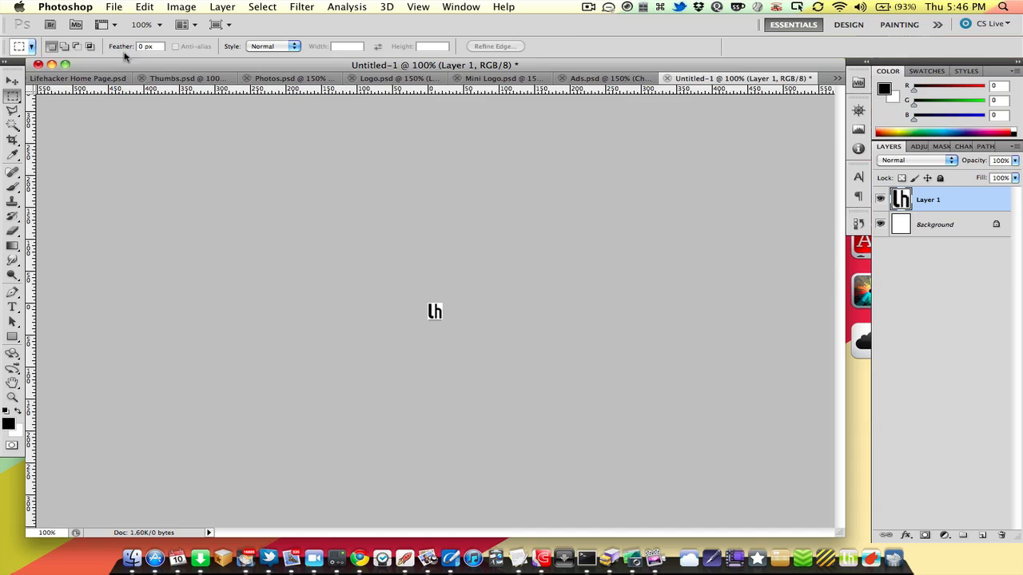
Set up a web export of the lh mini logo with the PNG-24 preset and cancel it without saving.
{"action": "left_click", "coordinate": [112, 7]}
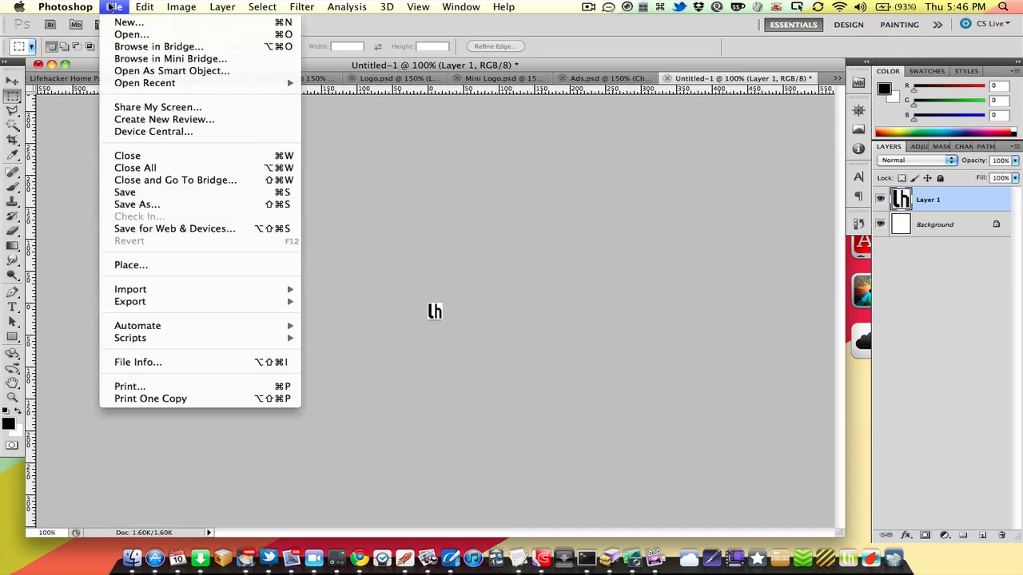
{"action": "left_click", "coordinate": [133, 229]}
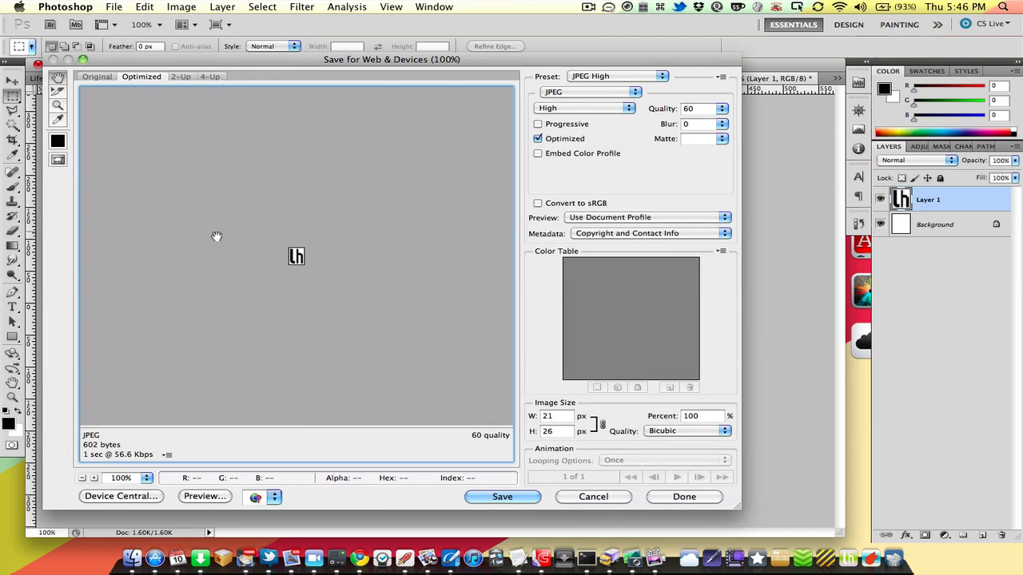
{"action": "left_click_drag", "start_coordinate": [425, 64], "coordinate": [488, 69]}
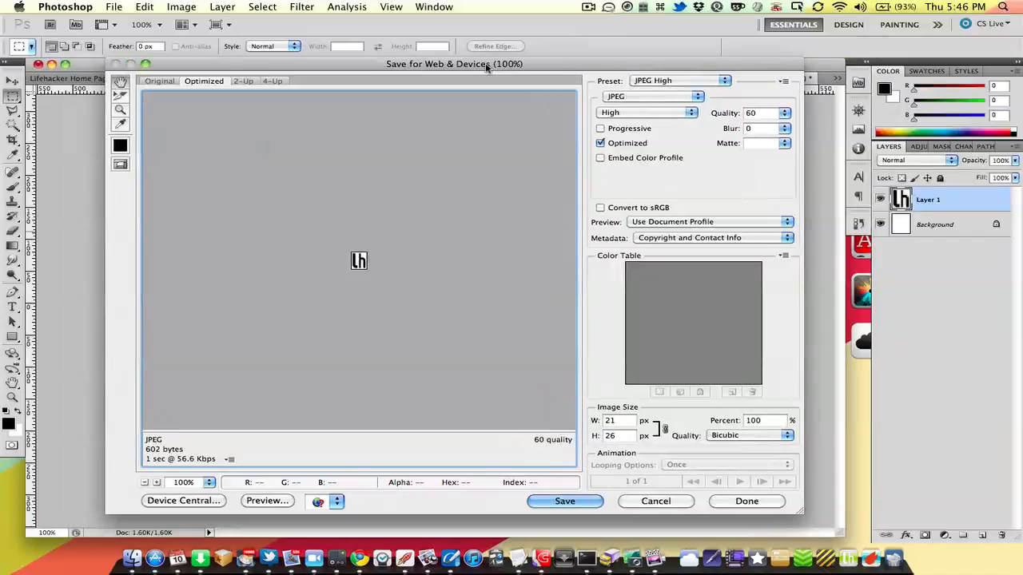
{"action": "left_click", "coordinate": [678, 81]}
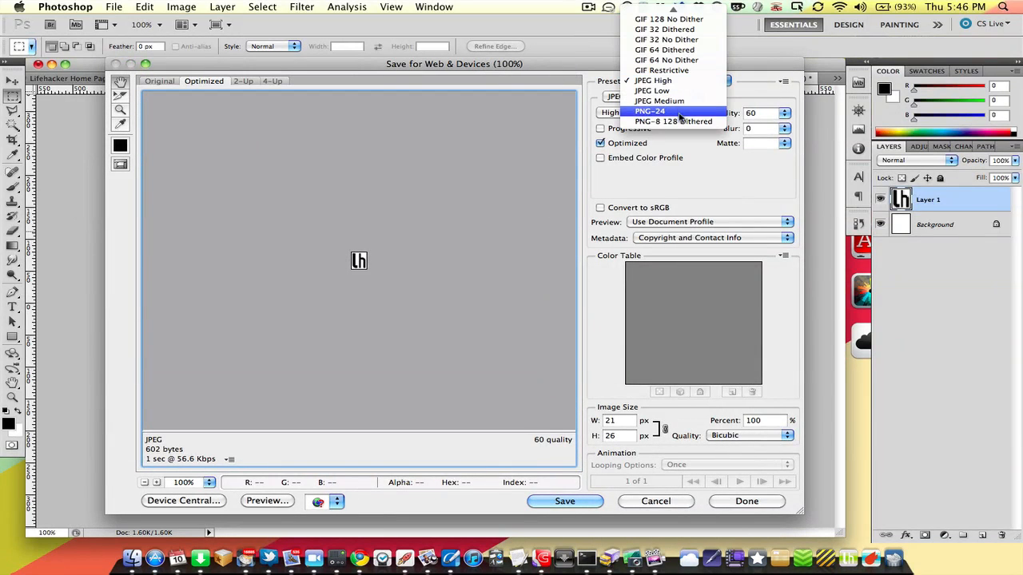
{"action": "left_click", "coordinate": [671, 192]}
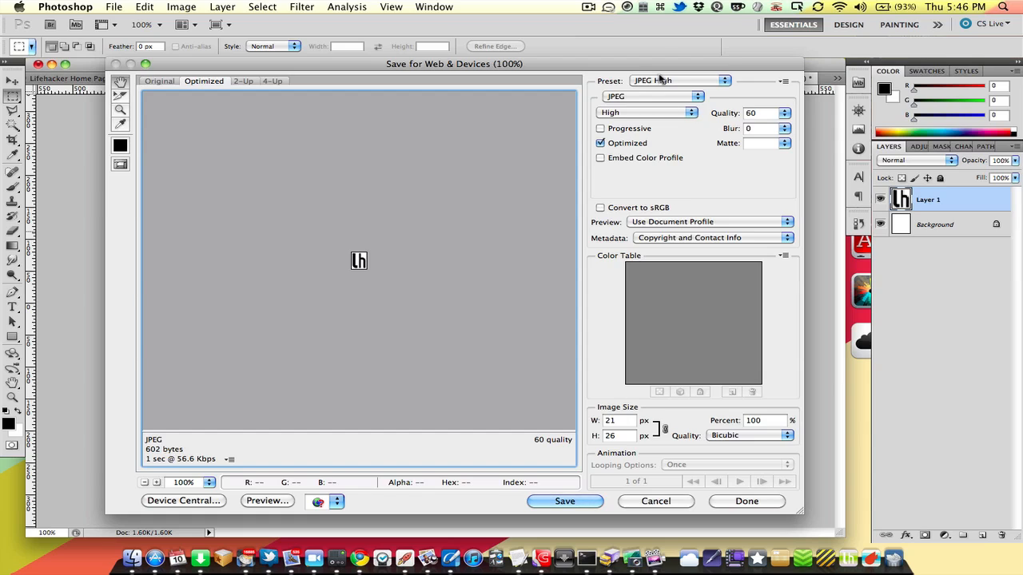
{"action": "left_click", "coordinate": [661, 83]}
{"action": "left_click", "coordinate": [655, 169]}
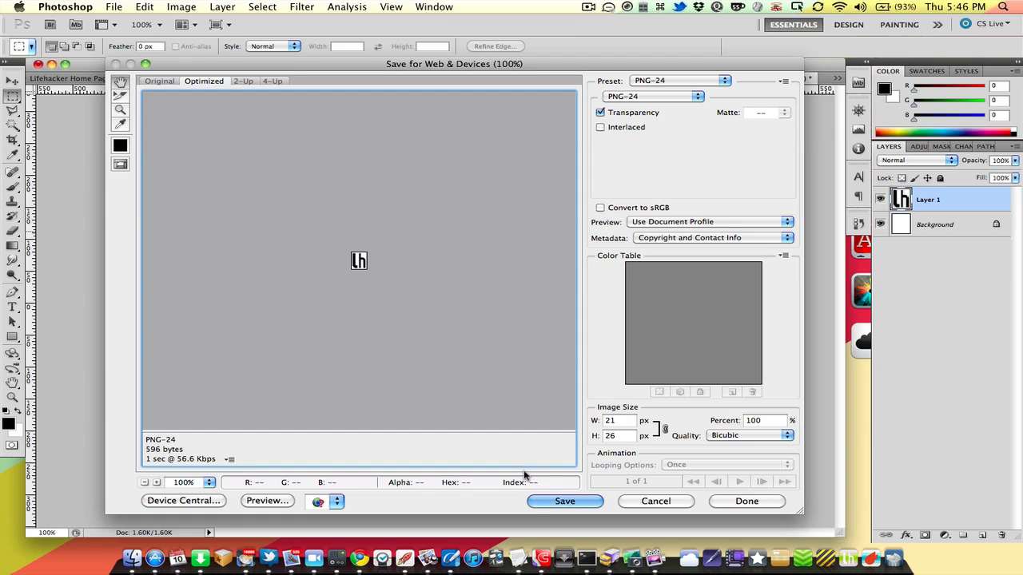
{"action": "left_click", "coordinate": [653, 502]}
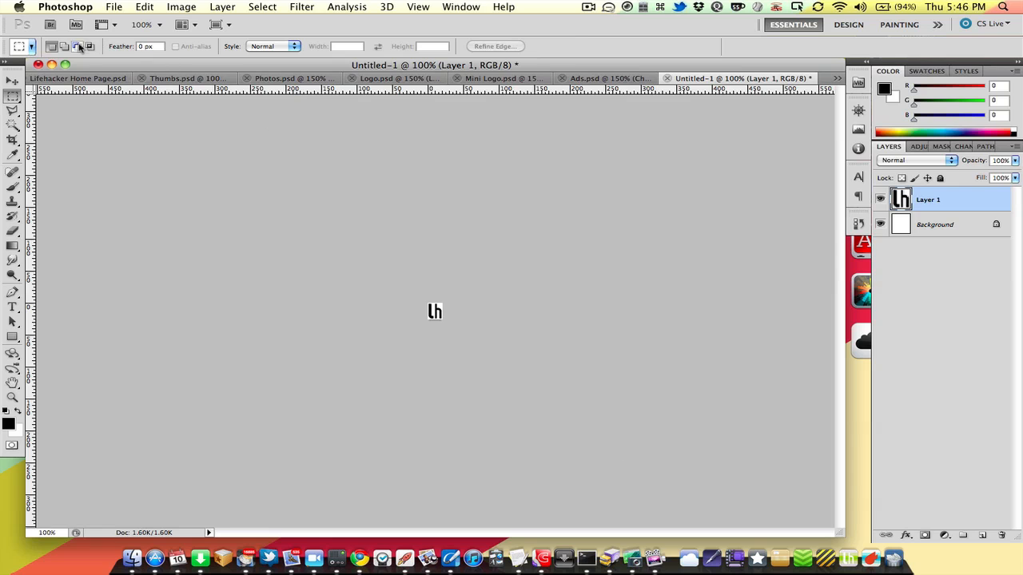
Return to the Lifehacker Home Page document, clear the mini logo selection, and try a rectangular selection around the large header logo.
{"action": "left_click", "coordinate": [88, 78]}
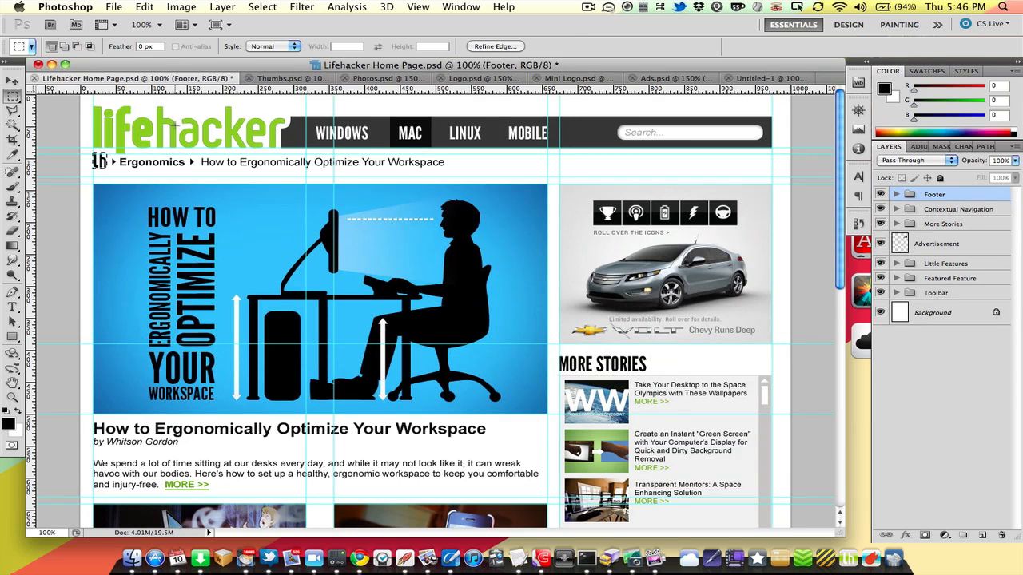
{"action": "left_click", "coordinate": [164, 158]}
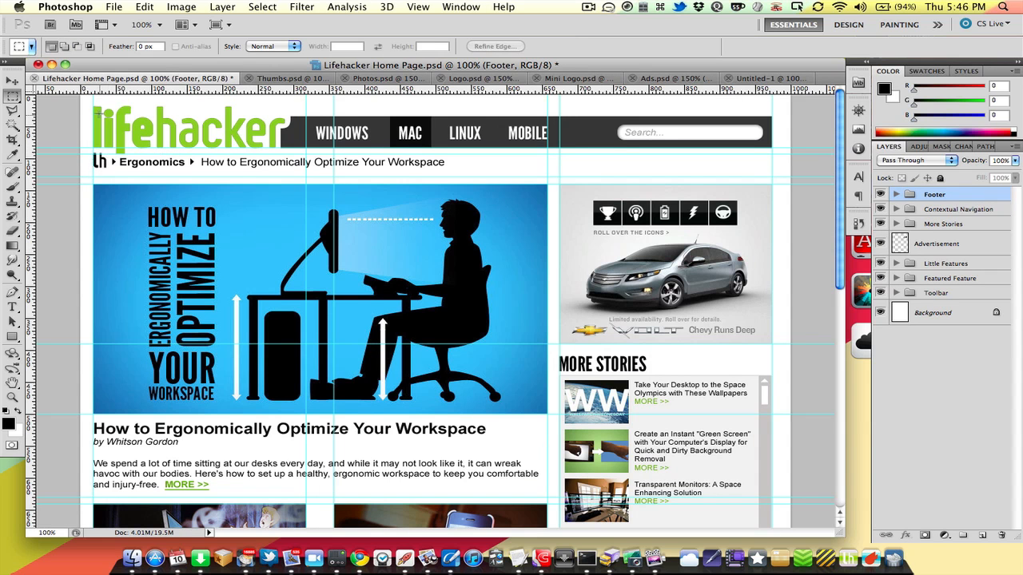
{"action": "left_click_drag", "start_coordinate": [89, 105], "coordinate": [295, 156]}
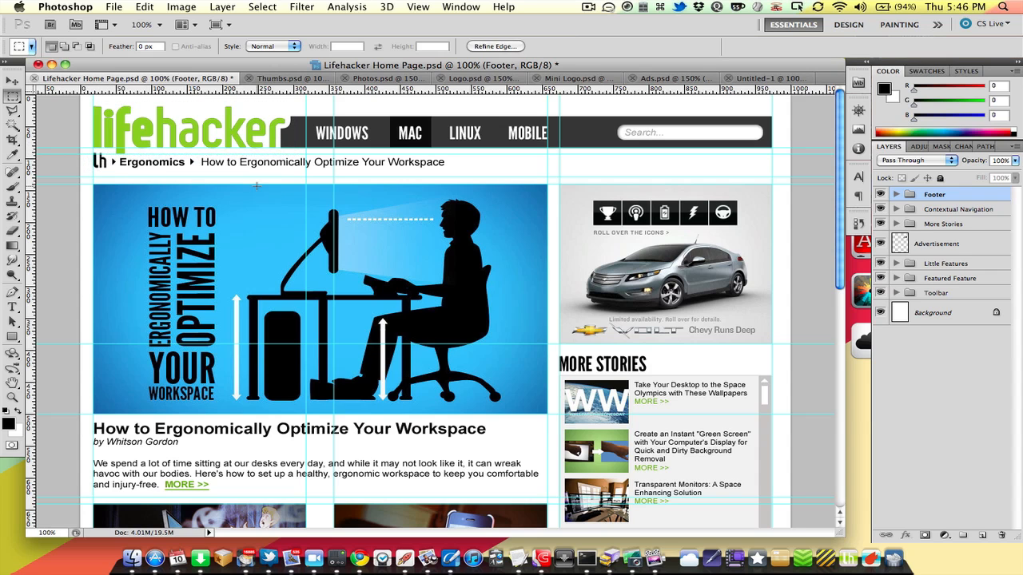
{"action": "left_click", "coordinate": [359, 202]}
Marquee the breadcrumb arrow after Ergonomics, then replace that selection with one around the More Stories scrollbar handle.
{"action": "scroll", "coordinate": [403, 337], "scroll_direction": "down", "scroll_amount": 5}
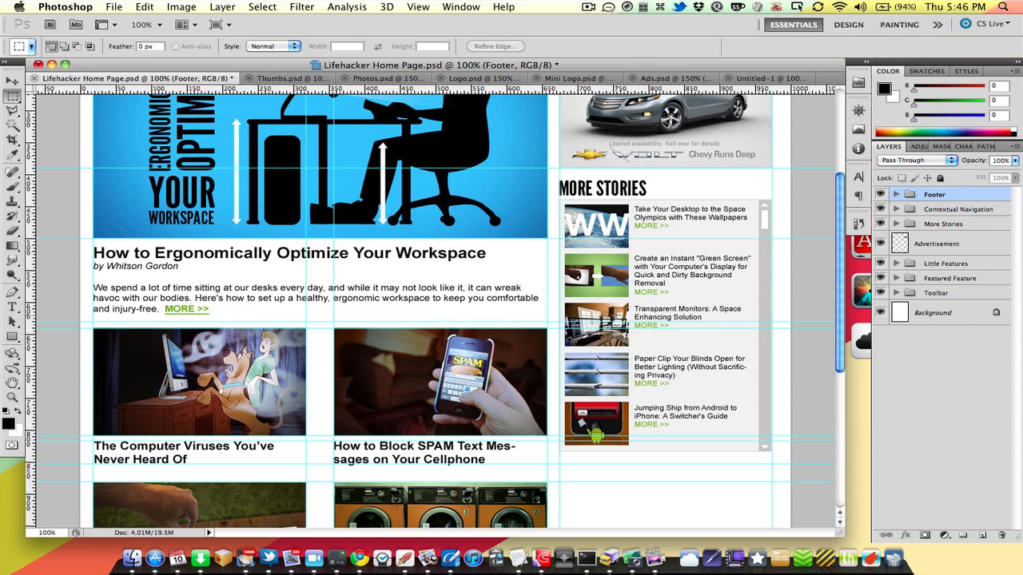
{"action": "scroll", "coordinate": [616, 316], "scroll_direction": "up", "scroll_amount": 5}
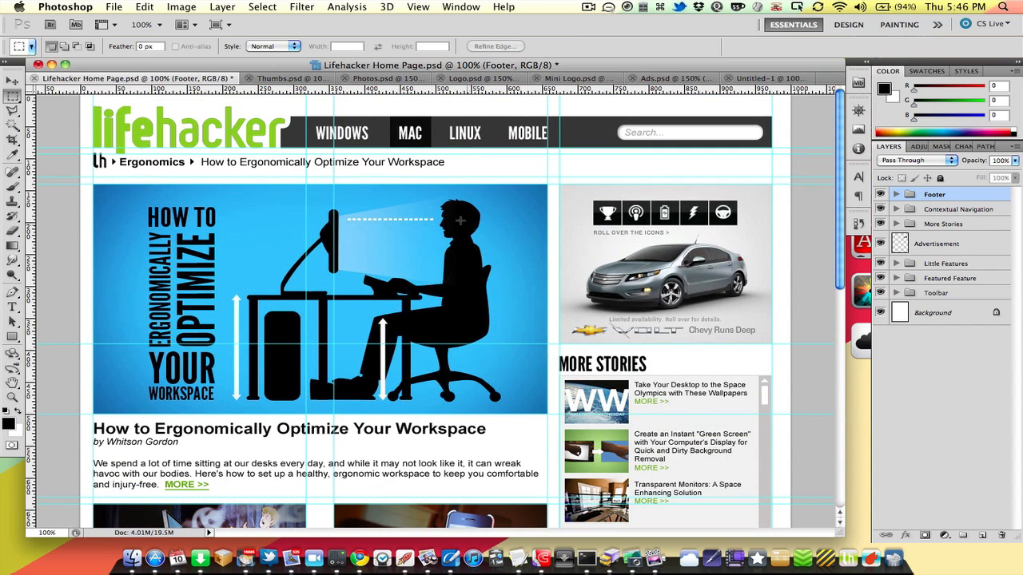
{"action": "left_click_drag", "start_coordinate": [188, 157], "coordinate": [197, 168]}
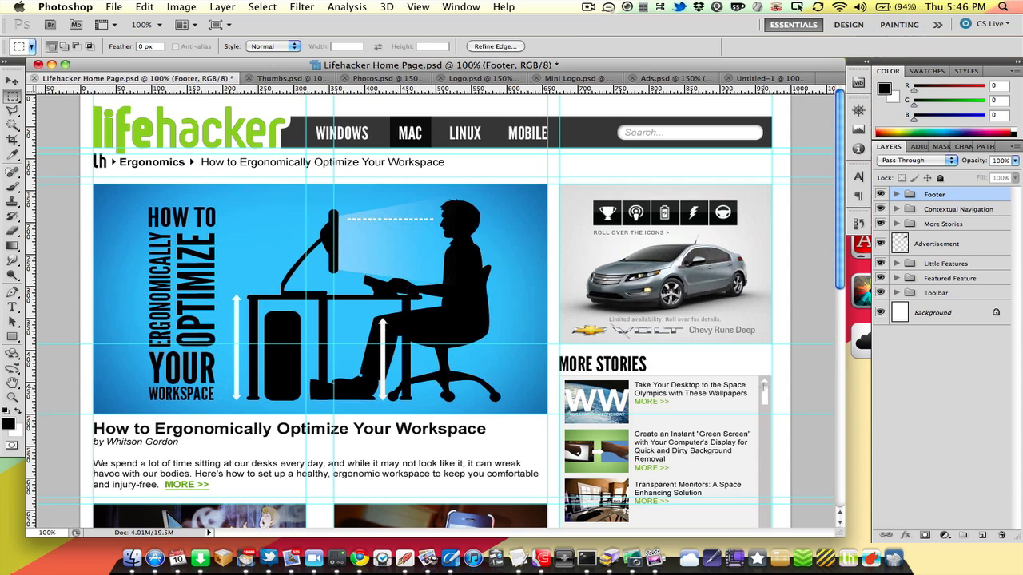
{"action": "left_click", "coordinate": [762, 387]}
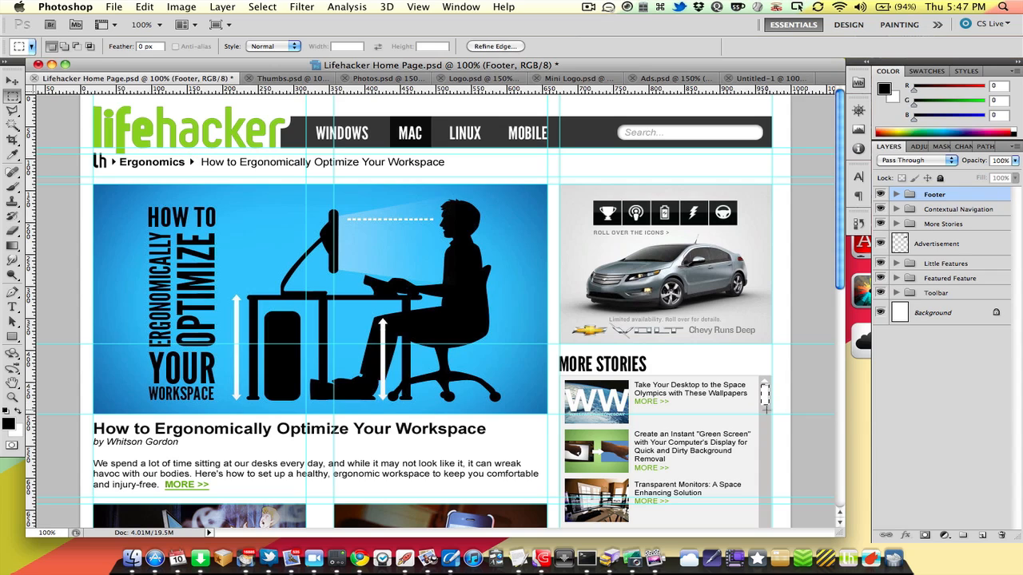